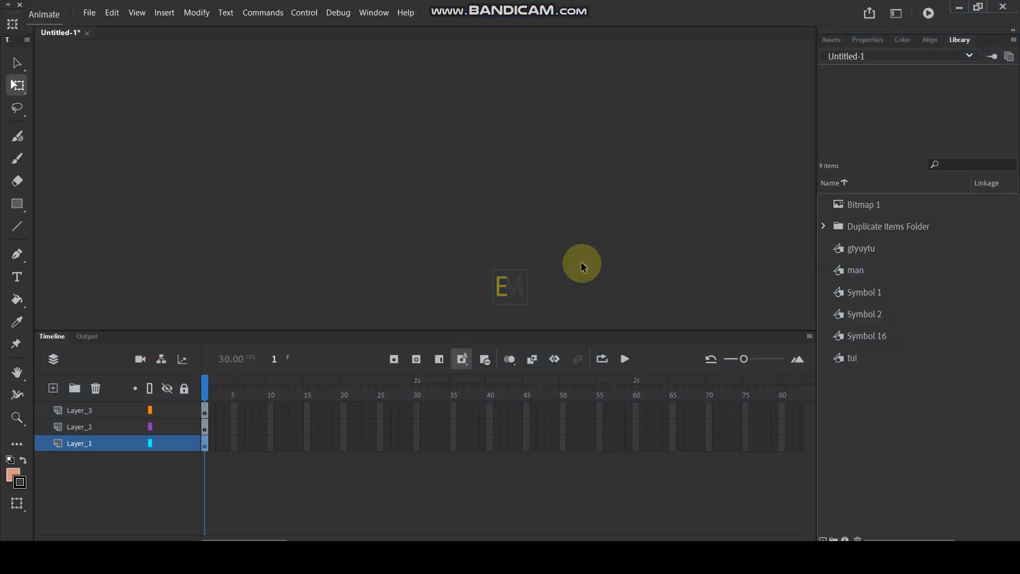
Reduce the timeline's height to give the stage more room around the character.
scroll(424, 143, down, 2)
scroll(403, 213, up, 2)
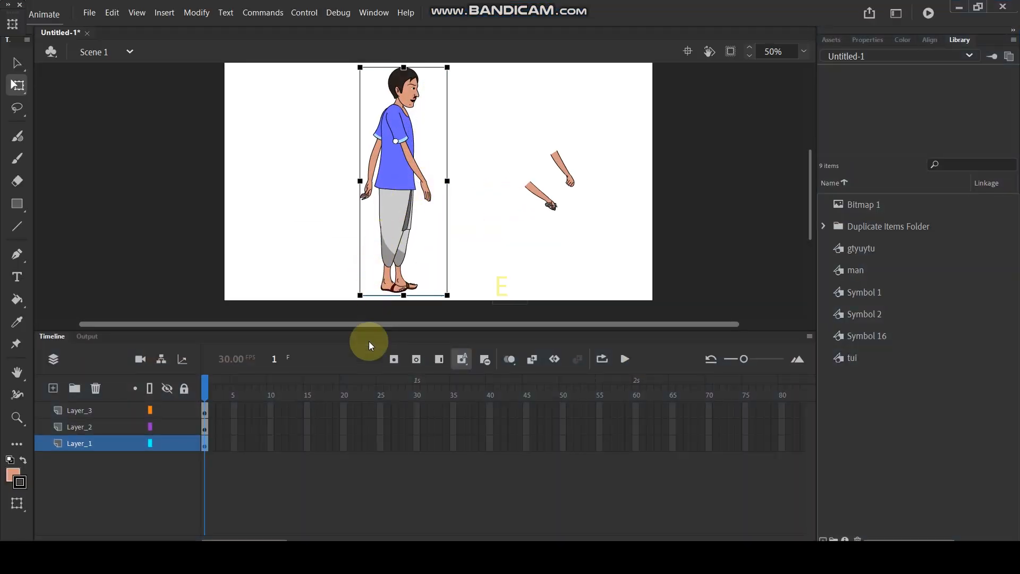
drag(366, 329, 370, 419)
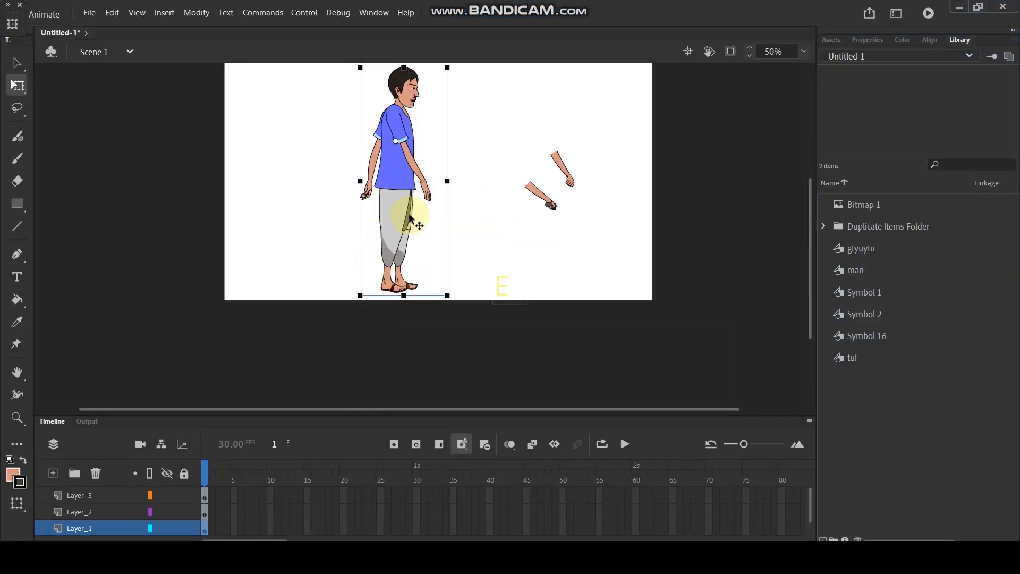
scroll(417, 211, up, 2)
scroll(417, 200, down, 2)
double_click(406, 155)
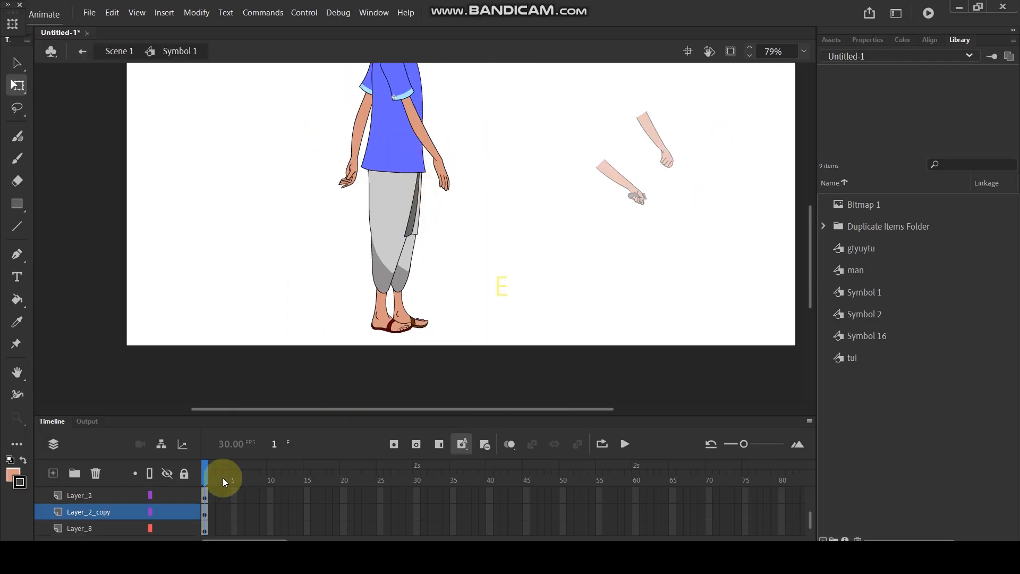
click(169, 497)
click(169, 497)
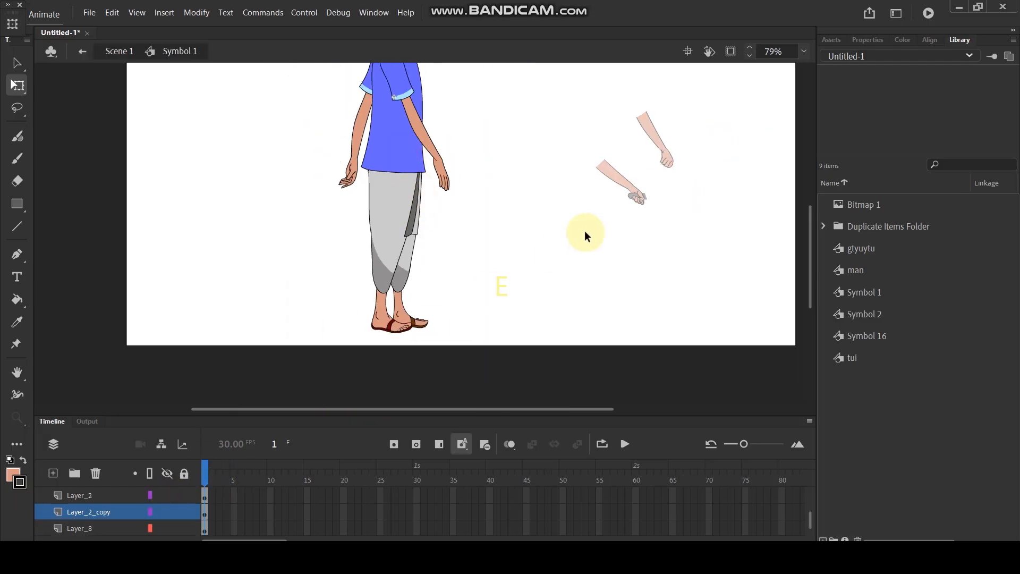
double_click(575, 198)
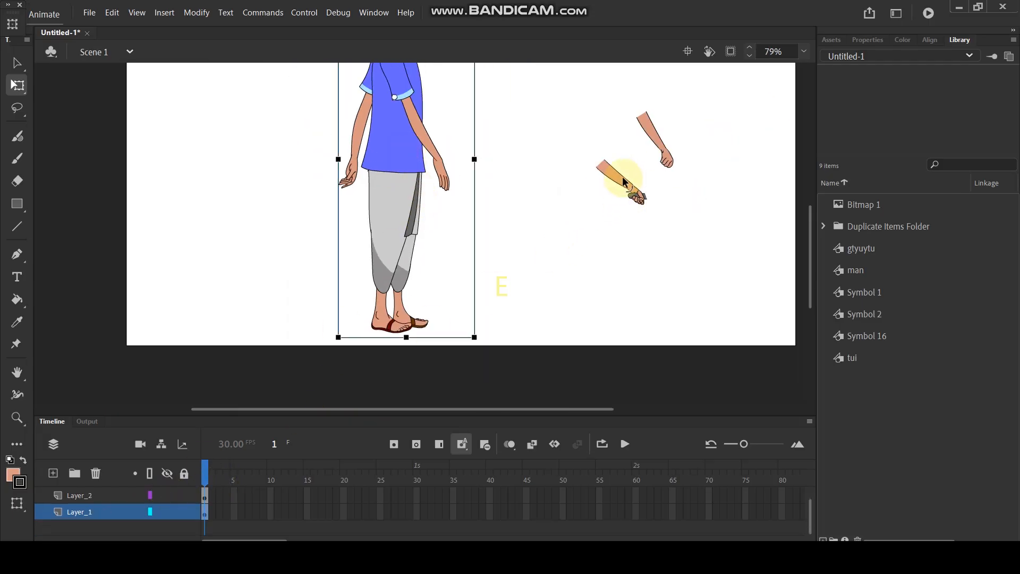
Examine the two separate forearm drawings beside the character up close and compare them with the character's own arms.
click(636, 183)
scroll(661, 180, up, 6)
drag(694, 163, 658, 266)
click(634, 206)
mouse_move(721, 224)
mouse_down()
mouse_move(716, 209)
mouse_move(727, 229)
mouse_up()
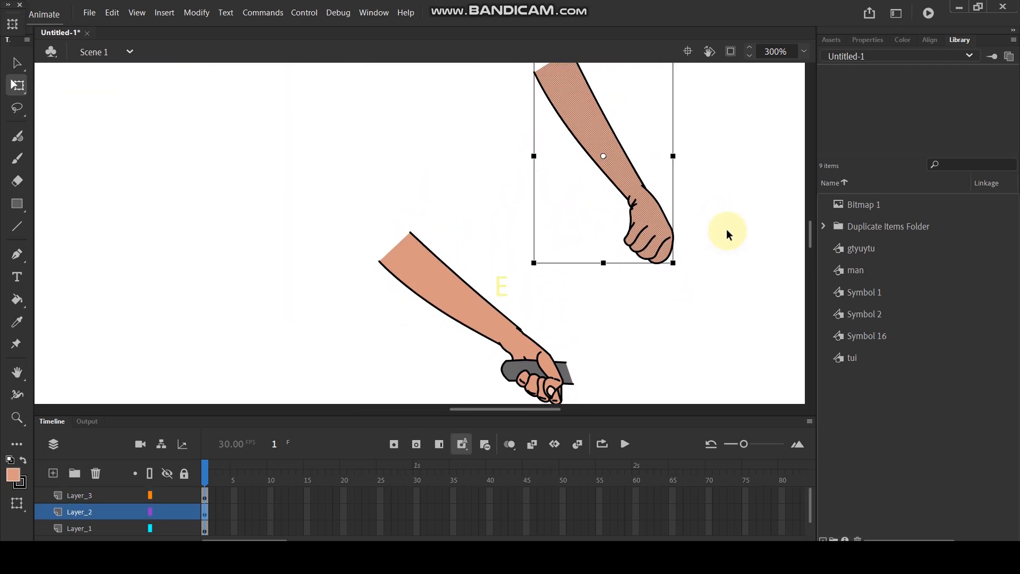
scroll(713, 215, down, 6)
scroll(659, 216, up, 5)
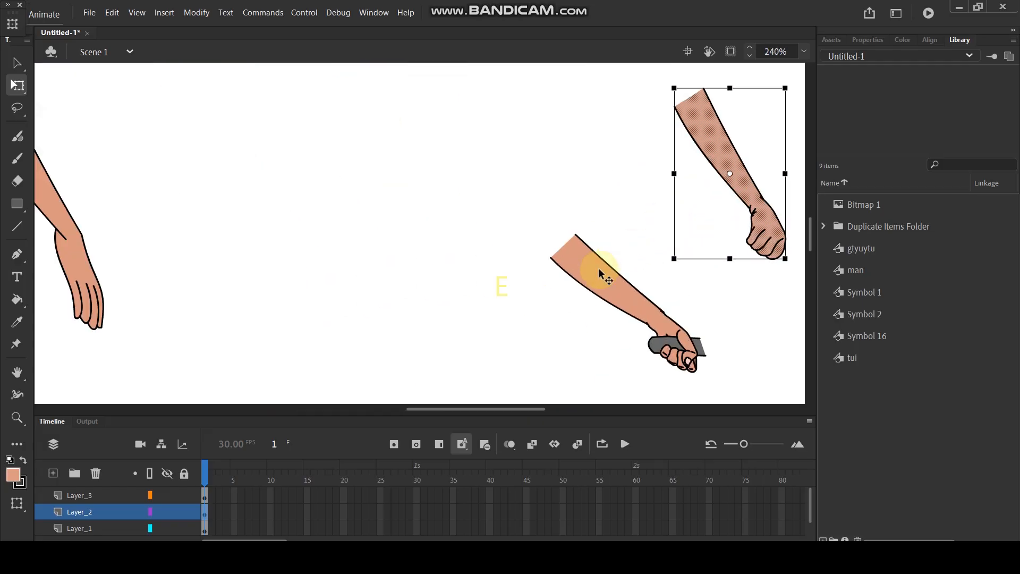
click(593, 275)
scroll(553, 230, down, 4)
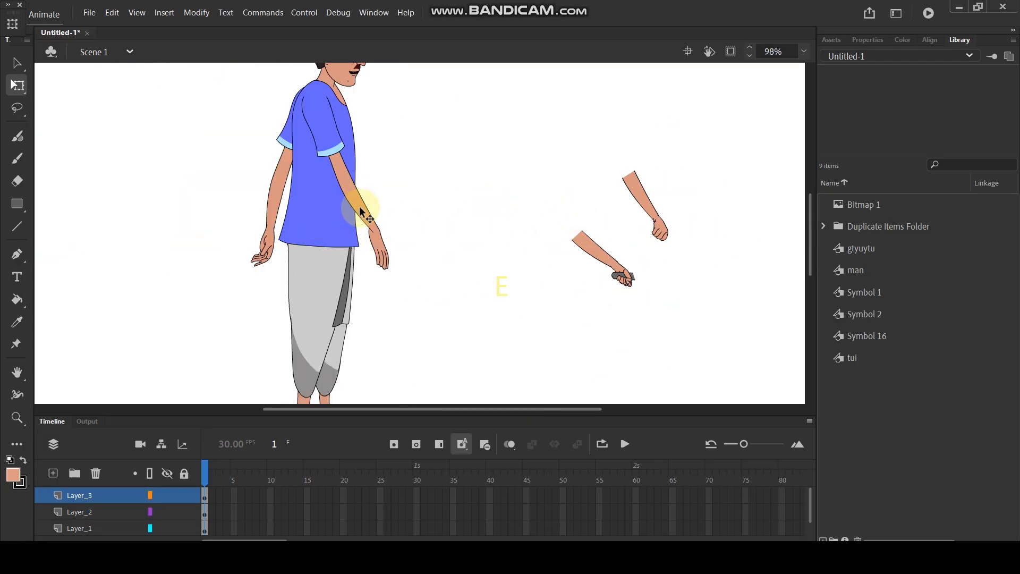
scroll(360, 212, down, 4)
scroll(349, 255, up, 3)
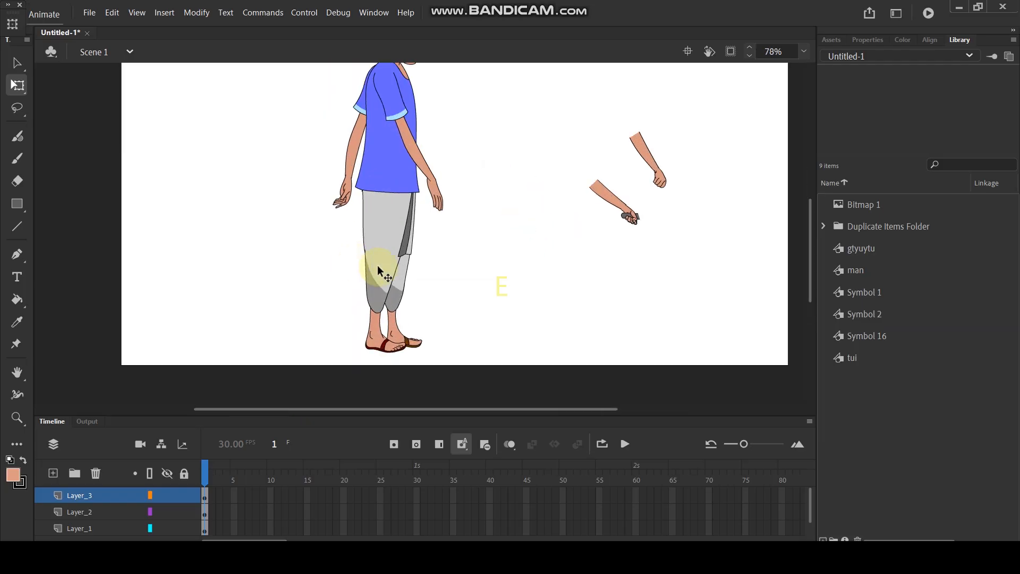
Enter the character symbol Symbol 1 and open its near leg, Symbol 2, for editing.
click(379, 271)
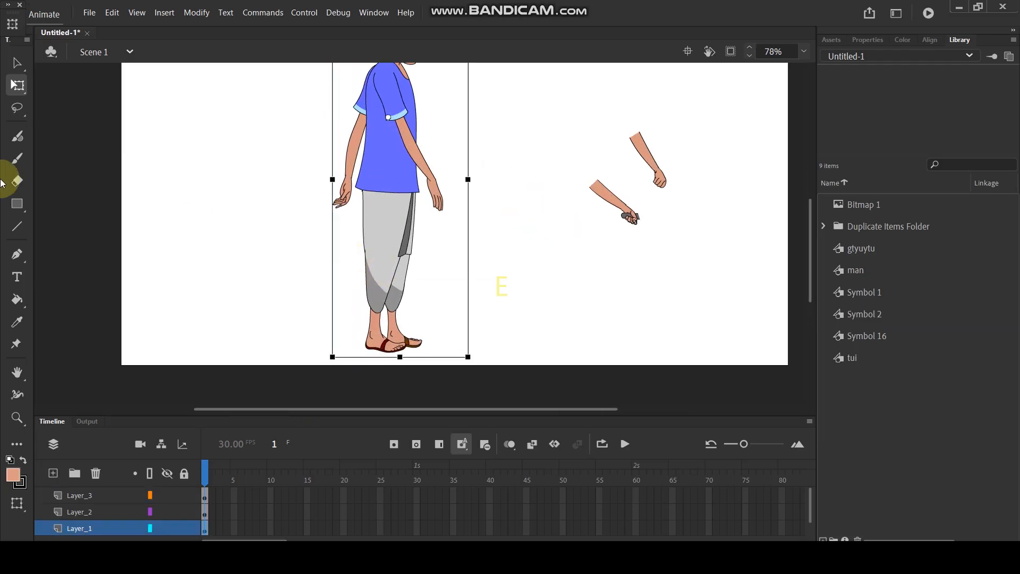
click(386, 231)
double_click(386, 232)
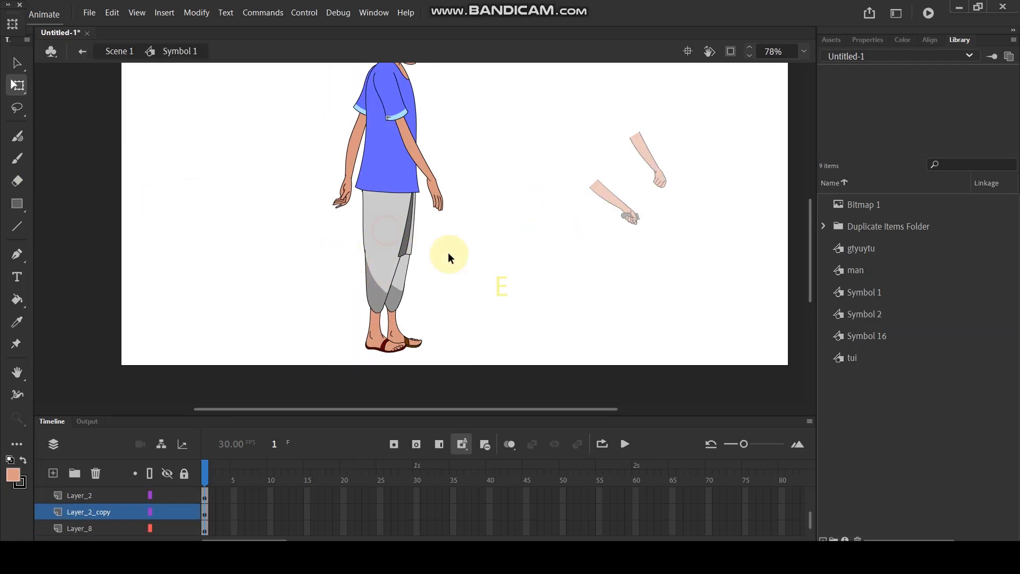
click(377, 293)
double_click(378, 287)
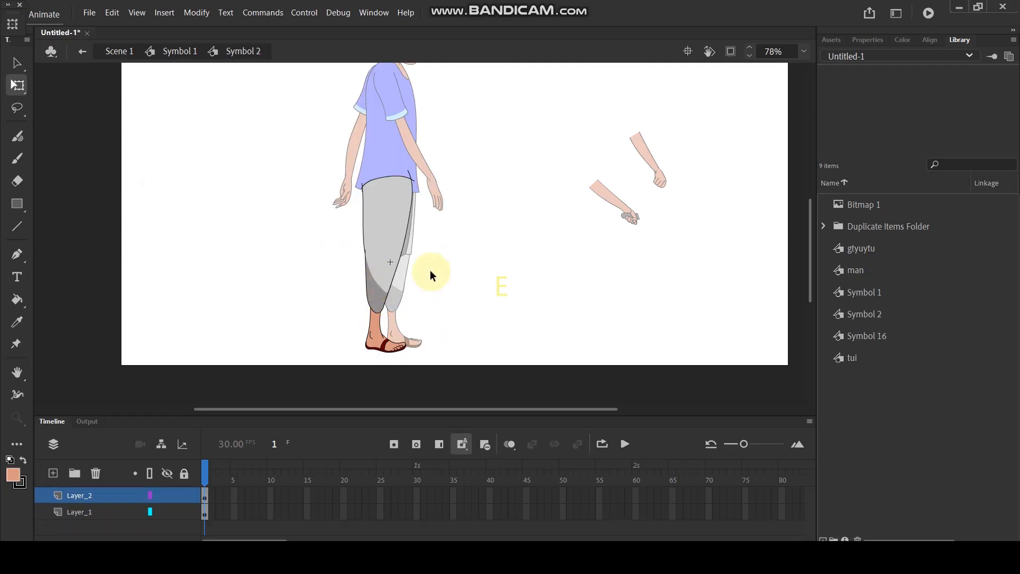
scroll(372, 215, up, 3)
scroll(383, 206, down, 3)
scroll(399, 187, up, 3)
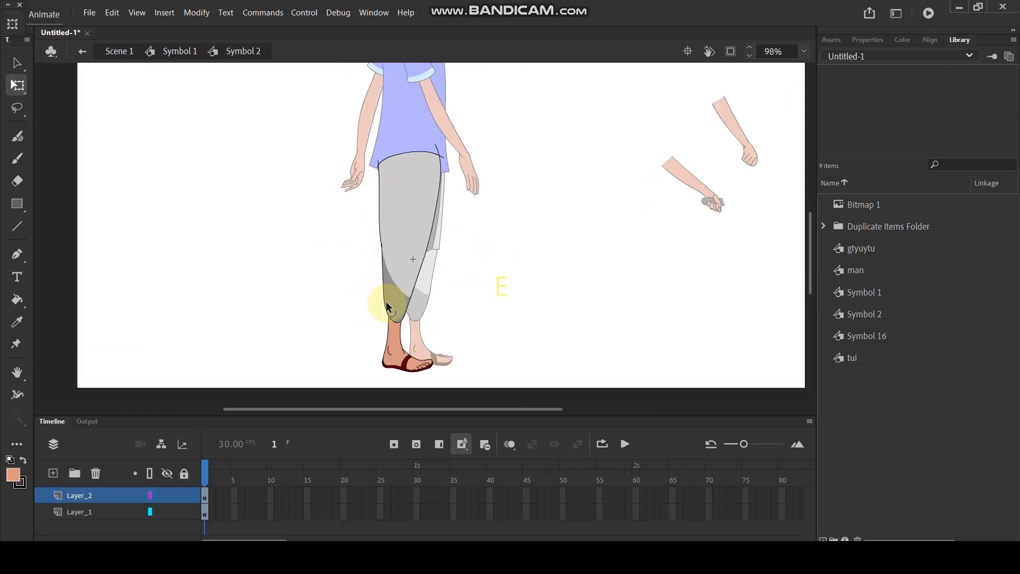
Convert the near leg's lower-leg artwork on Layer_2 to a graphic symbol and move its pivot point up toward the knee.
click(103, 496)
scroll(473, 250, up, 1)
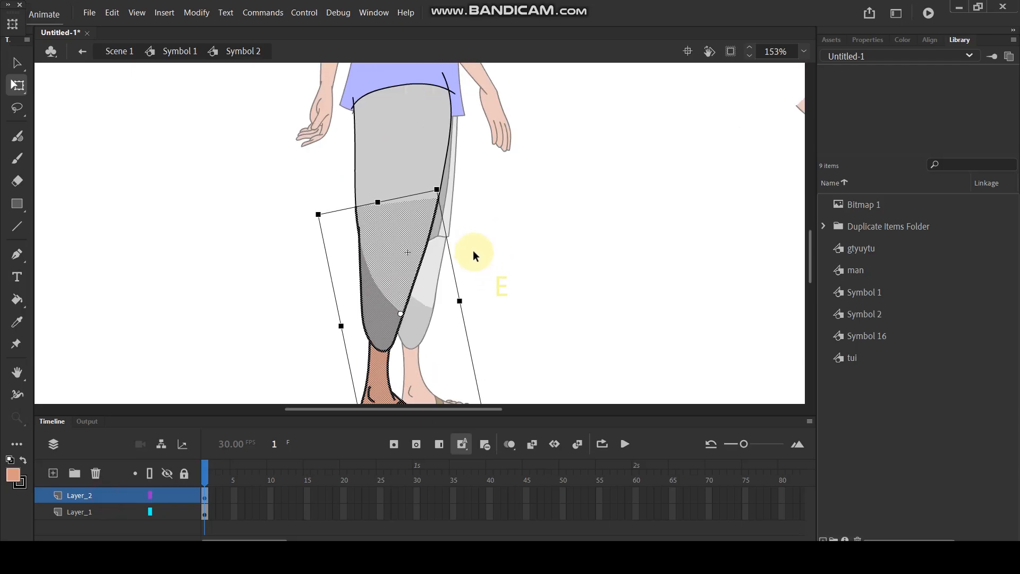
key(F8)
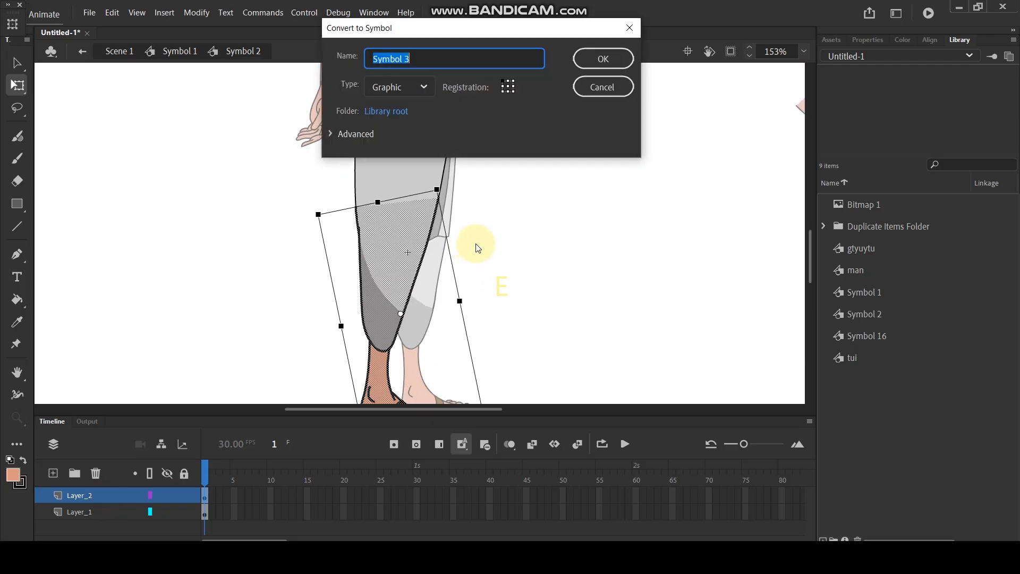
click(596, 60)
drag(402, 313, 392, 259)
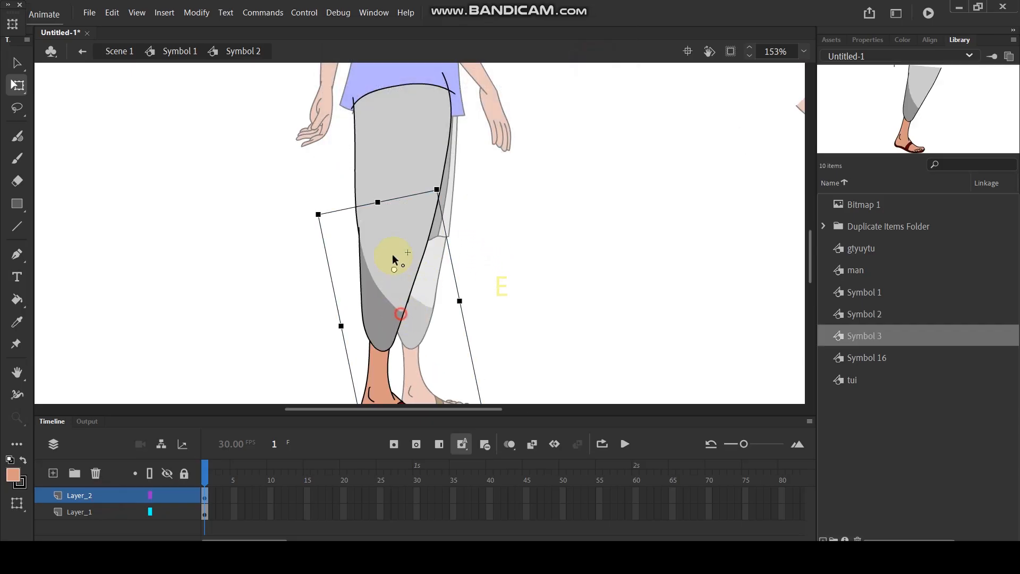
Select the thigh and lower leg together, place their pivot at the hip, and rotate the whole near leg backward.
click(106, 512)
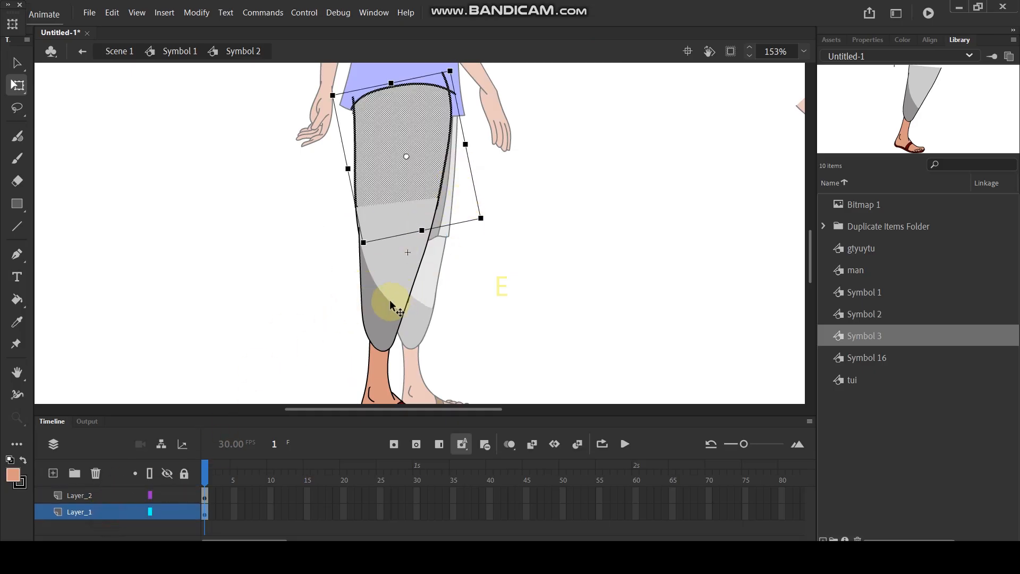
click(376, 314)
drag(406, 254, 396, 89)
scroll(508, 140, down, 3)
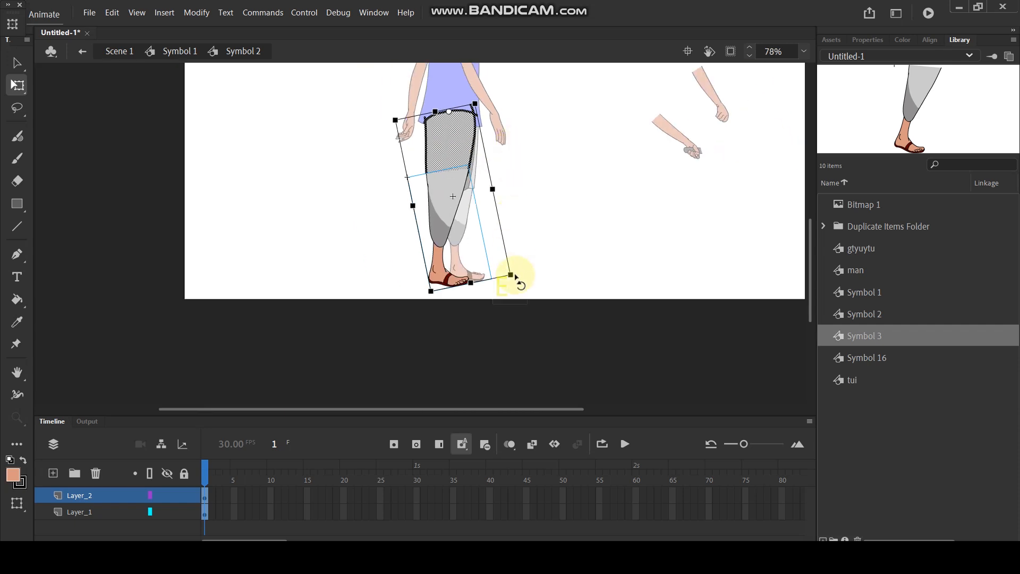
drag(515, 280, 444, 289)
click(528, 258)
Set the near lower leg's pivot at the knee, rotate it further backward, and align it with the thigh.
click(413, 280)
key(ctrl+z)
scroll(420, 181, up, 3)
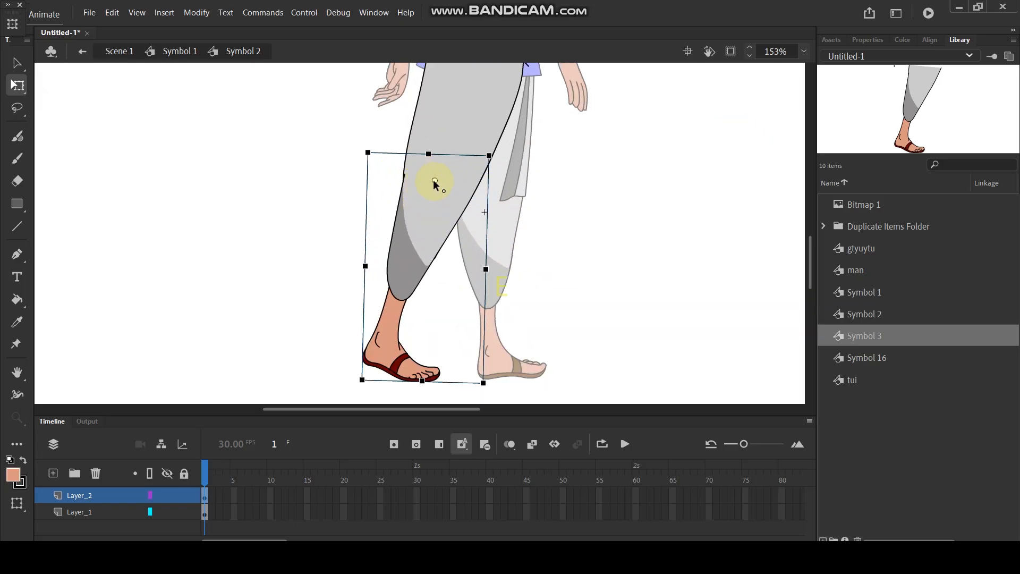
drag(435, 180, 445, 160)
drag(485, 392, 458, 369)
drag(440, 229, 435, 224)
click(594, 200)
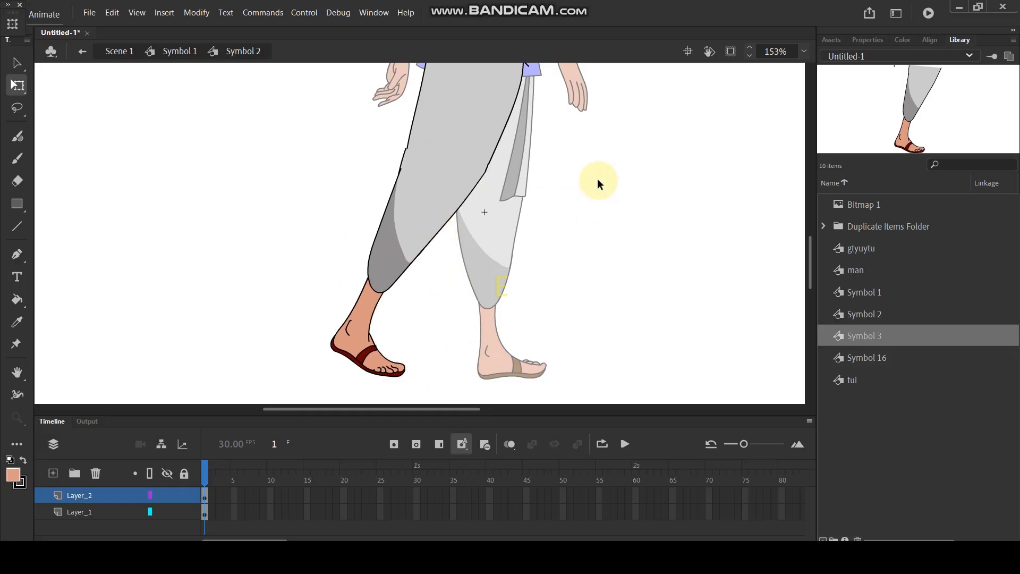
Curve the near thigh's rear outline outward below the hip, and return to Symbol 1.
scroll(584, 176, down, 5)
scroll(516, 273, up, 6)
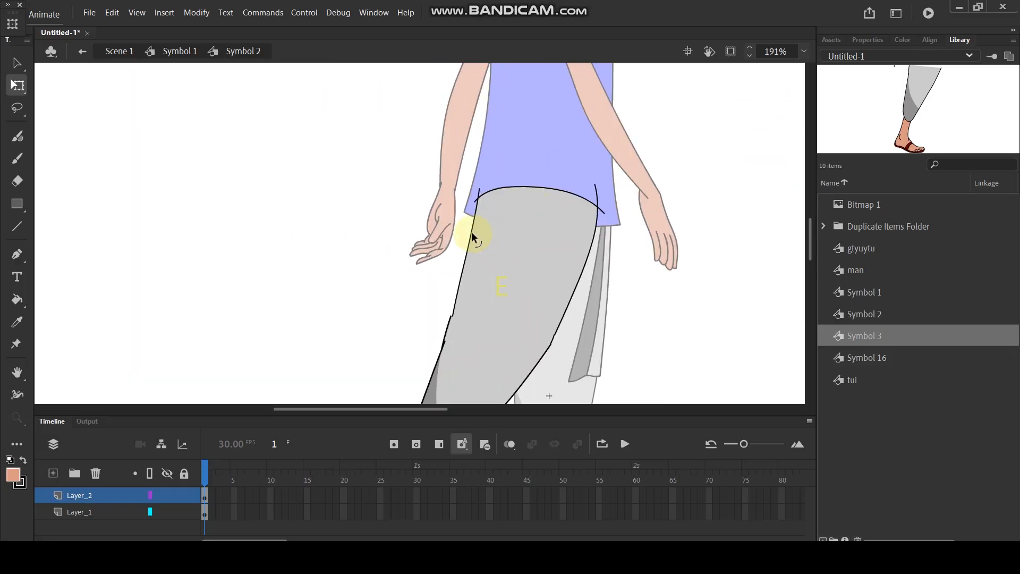
drag(468, 234, 467, 233)
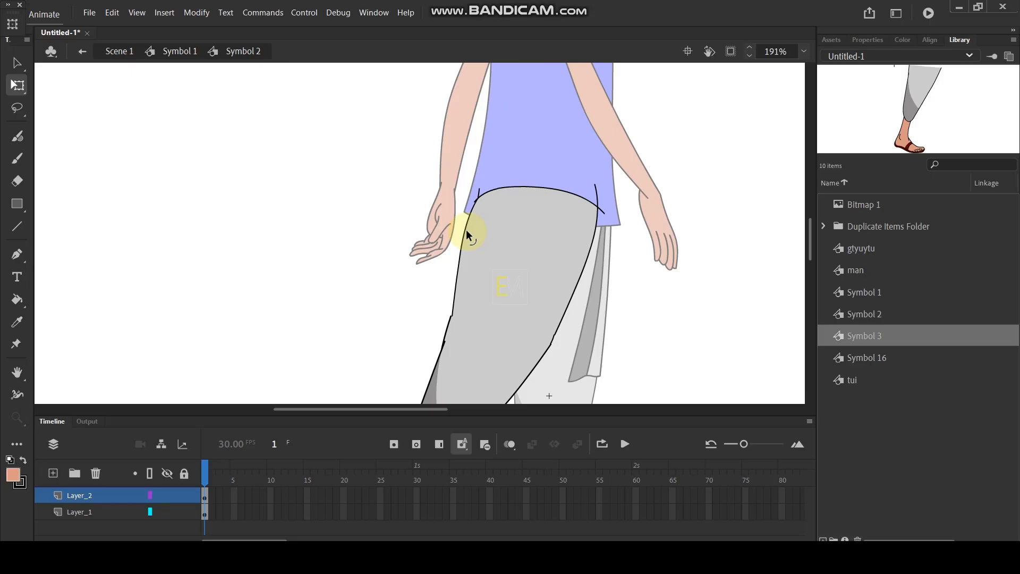
double_click(674, 296)
scroll(506, 239, down, 2)
scroll(506, 239, up, 2)
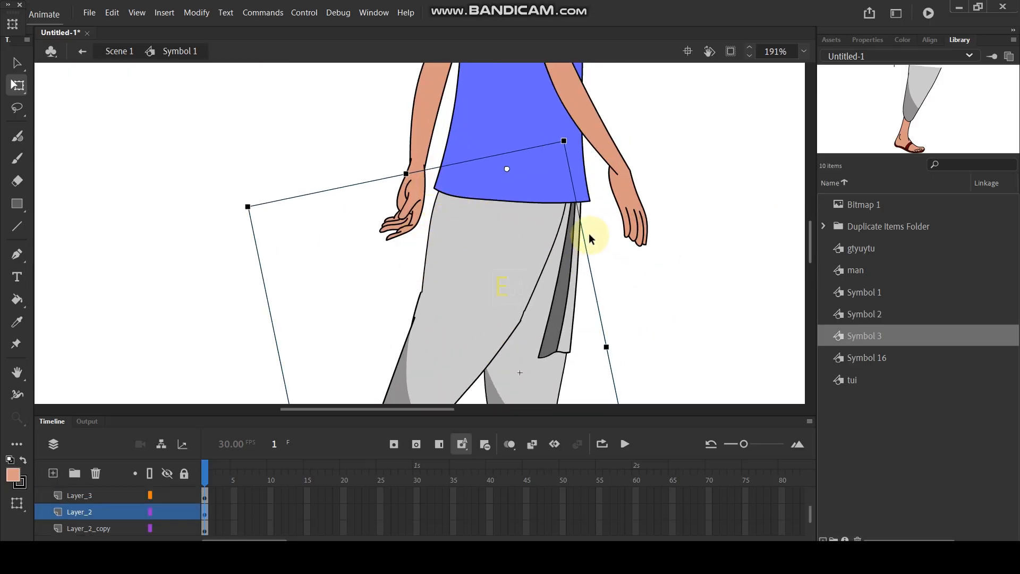
Open the far leg symbol man and convert its lower-leg artwork on Layer_2 to a graphic symbol.
scroll(587, 234, down, 3)
double_click(571, 372)
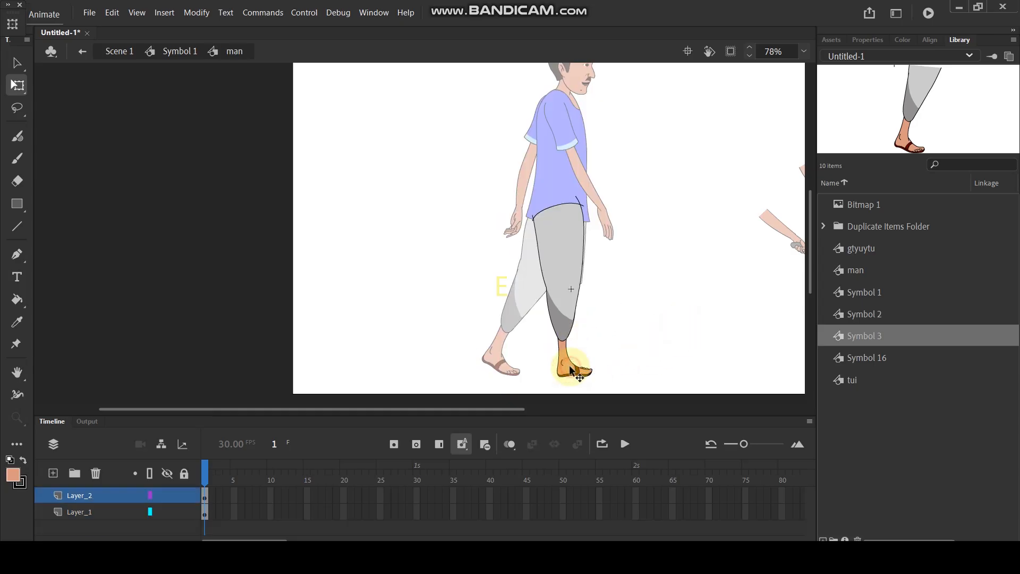
scroll(642, 352, up, 1)
click(544, 378)
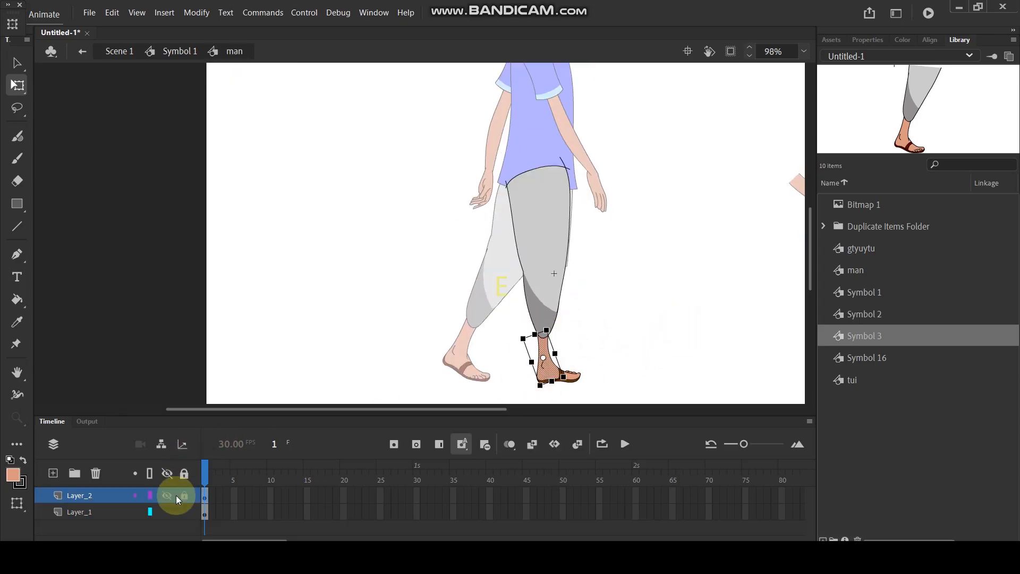
click(101, 495)
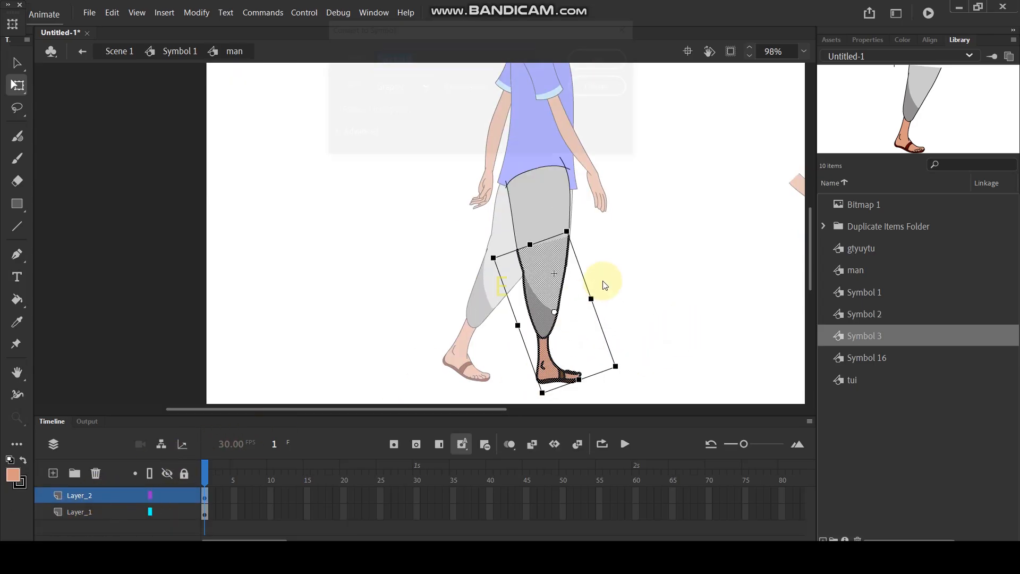
key(F8)
click(601, 57)
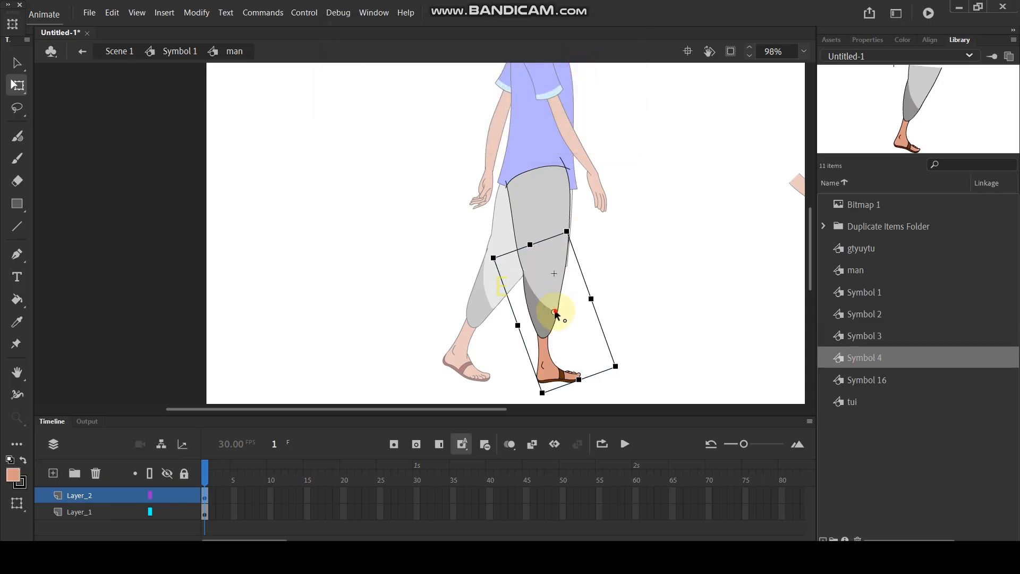
Select both parts of the far leg, move their pivot to the hip, and rotate the leg forward.
click(102, 513)
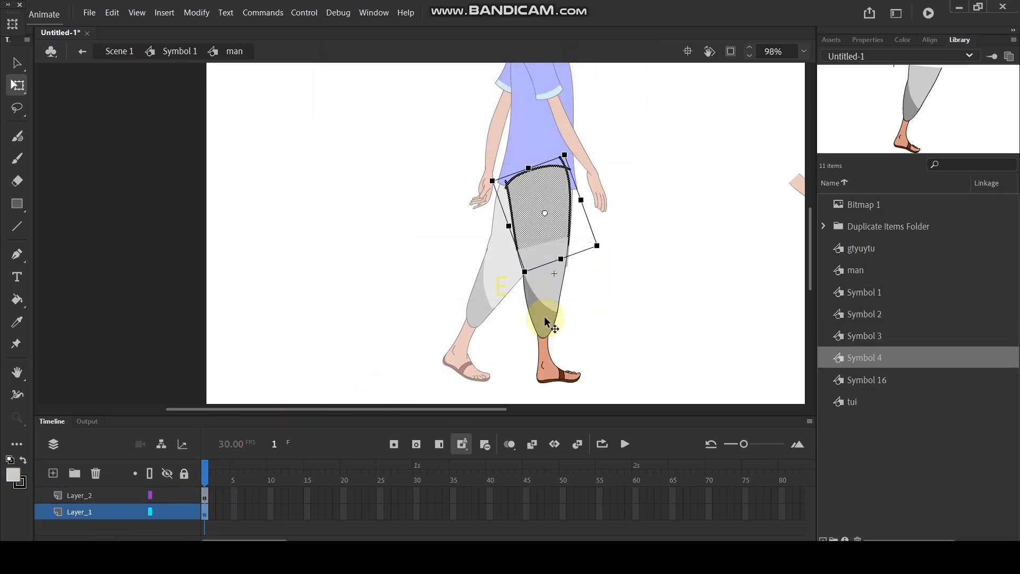
drag(545, 321, 534, 176)
drag(643, 341, 712, 324)
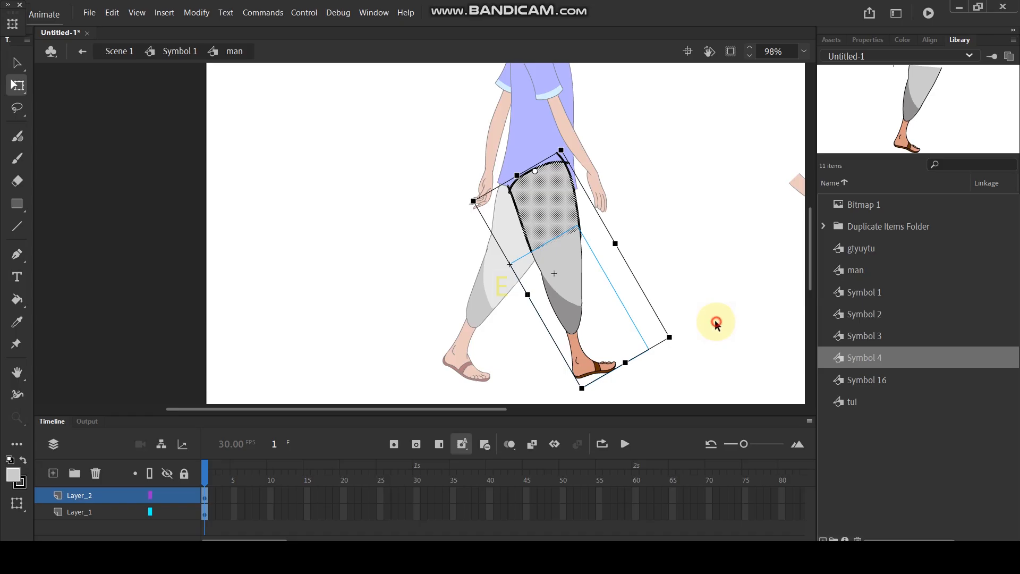
click(712, 323)
Rotate the far lower leg slightly back at the knee, align it with the thigh, and return to Symbol 1.
click(587, 372)
drag(654, 366, 640, 380)
scroll(567, 303, up, 2)
drag(574, 279, 574, 279)
scroll(574, 281, up, 3)
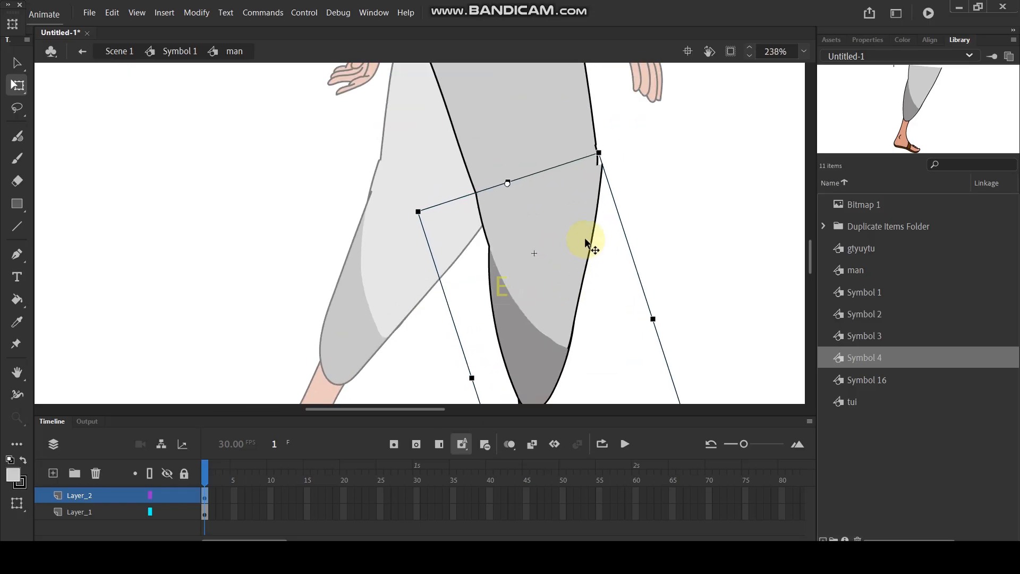
drag(585, 218, 582, 214)
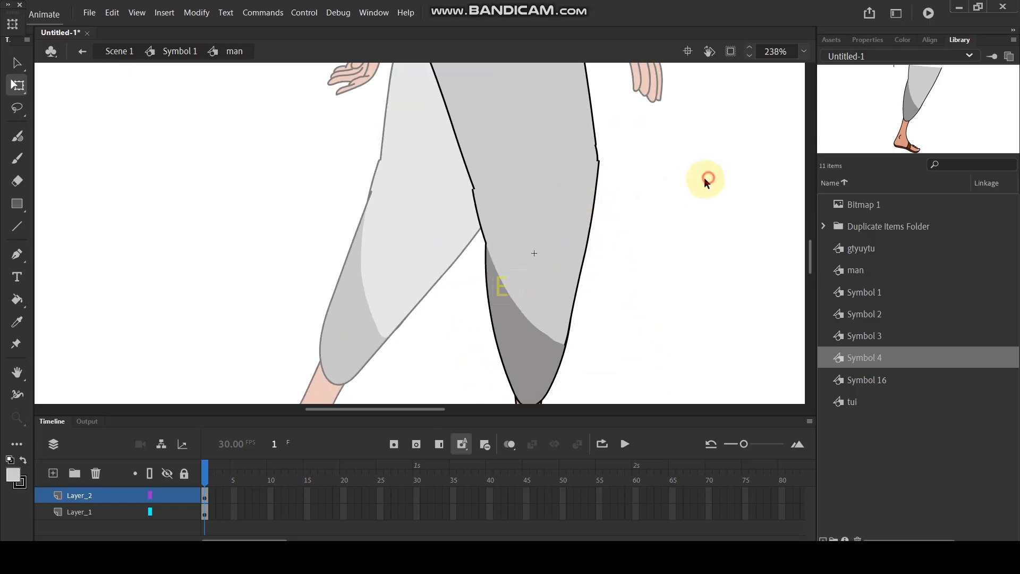
double_click(683, 186)
Return to Symbol 1 and convert the shirt torso artwork on Layer_6 to a graphic symbol.
scroll(428, 178, down, 3)
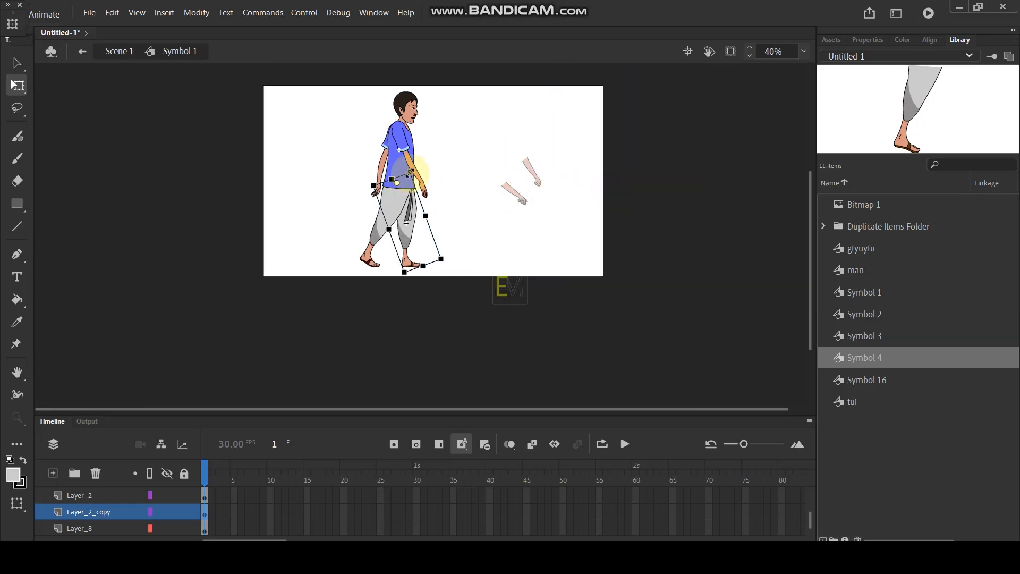
scroll(406, 171, up, 5)
drag(511, 153, 544, 175)
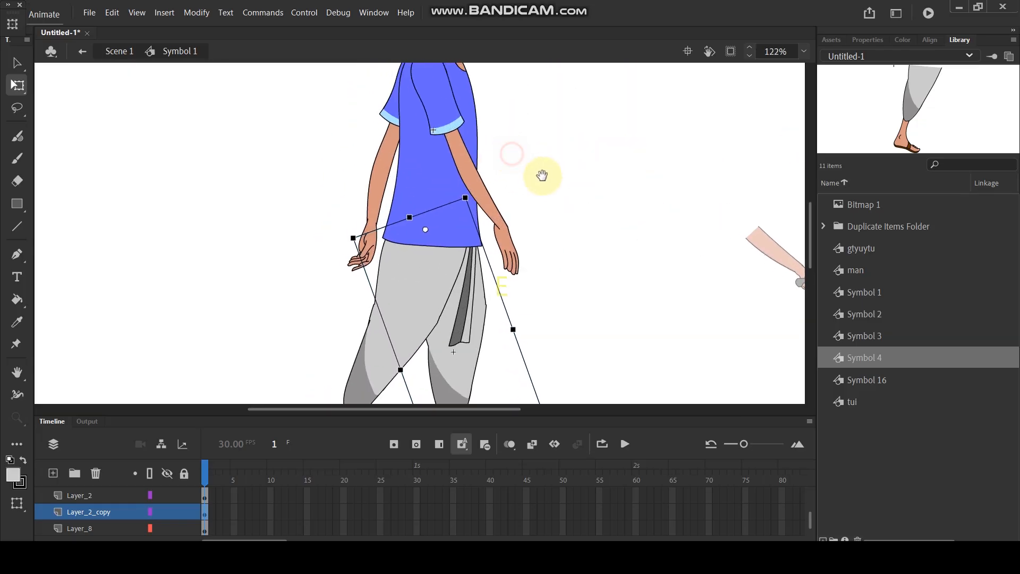
click(431, 190)
click(119, 505)
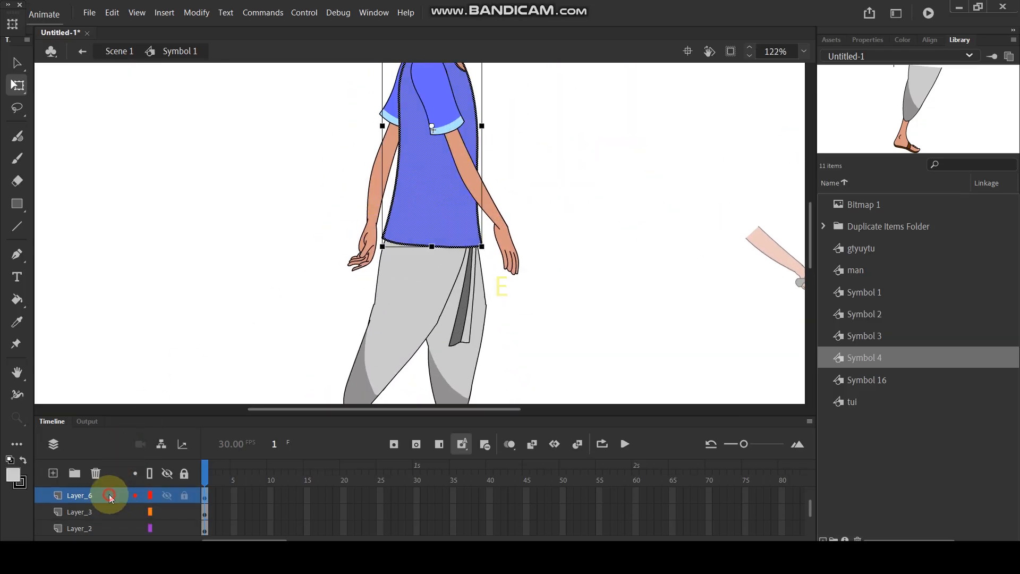
key(F8)
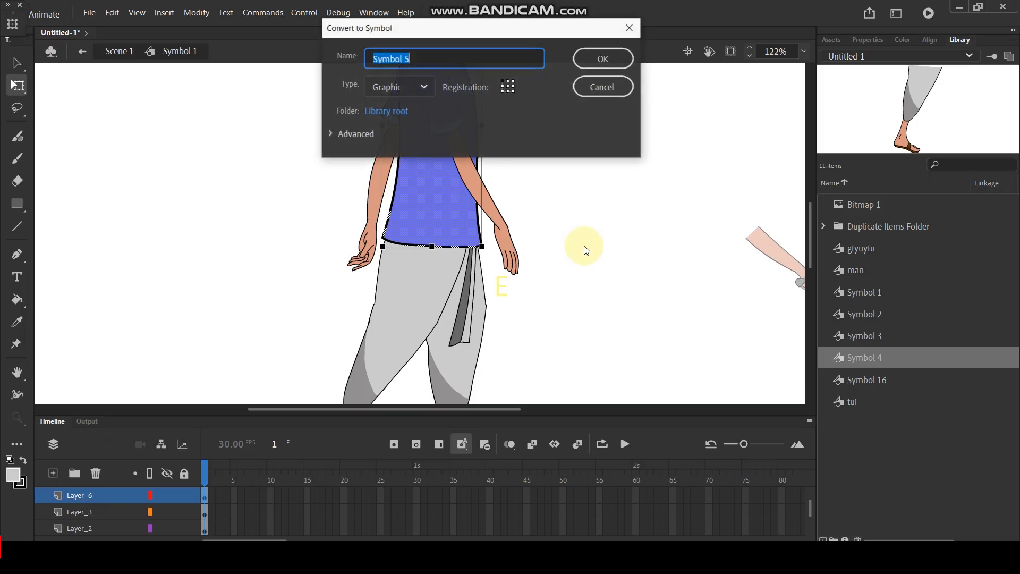
click(604, 58)
Draw a straight line across the near arm at the elbow on Layer_7 to divide the forearm from the upper arm.
scroll(475, 113, down, 3)
scroll(474, 113, up, 3)
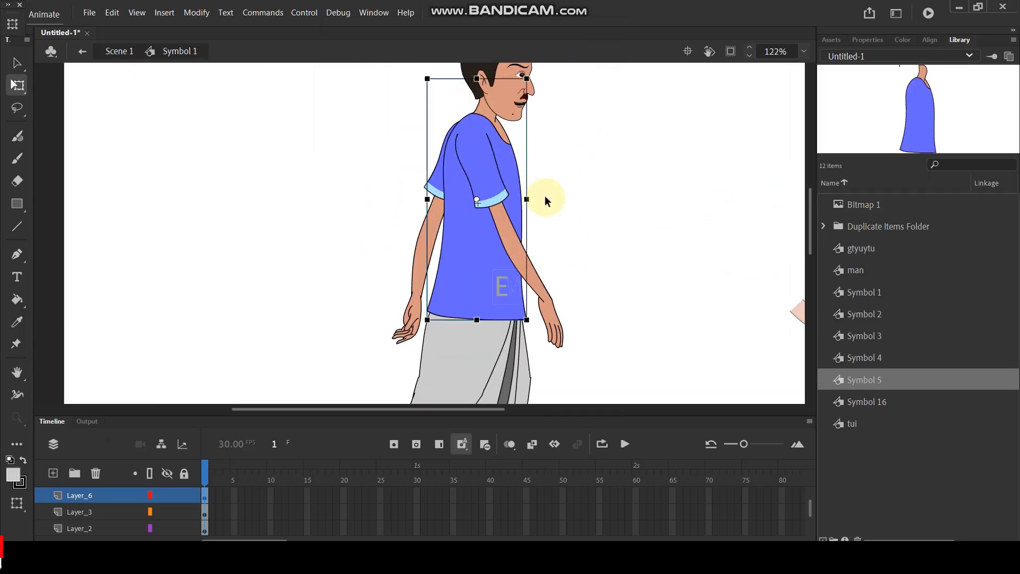
click(542, 291)
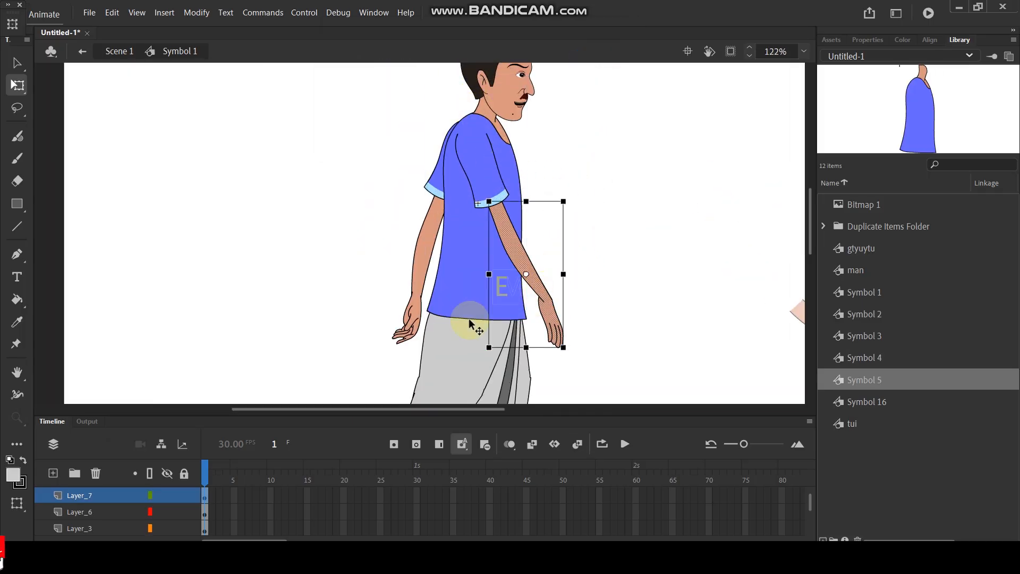
click(107, 497)
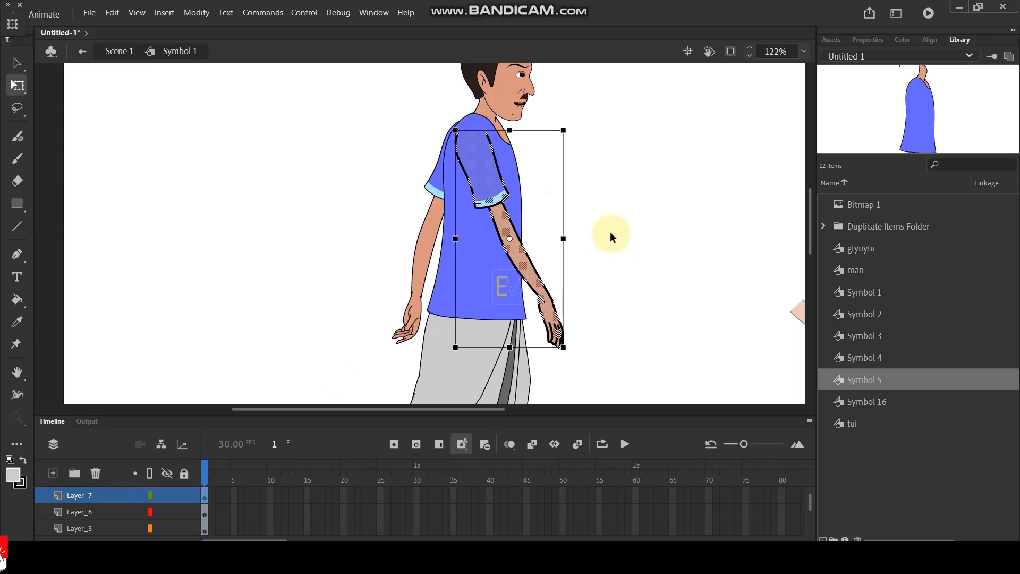
scroll(610, 231, down, 3)
scroll(602, 200, up, 4)
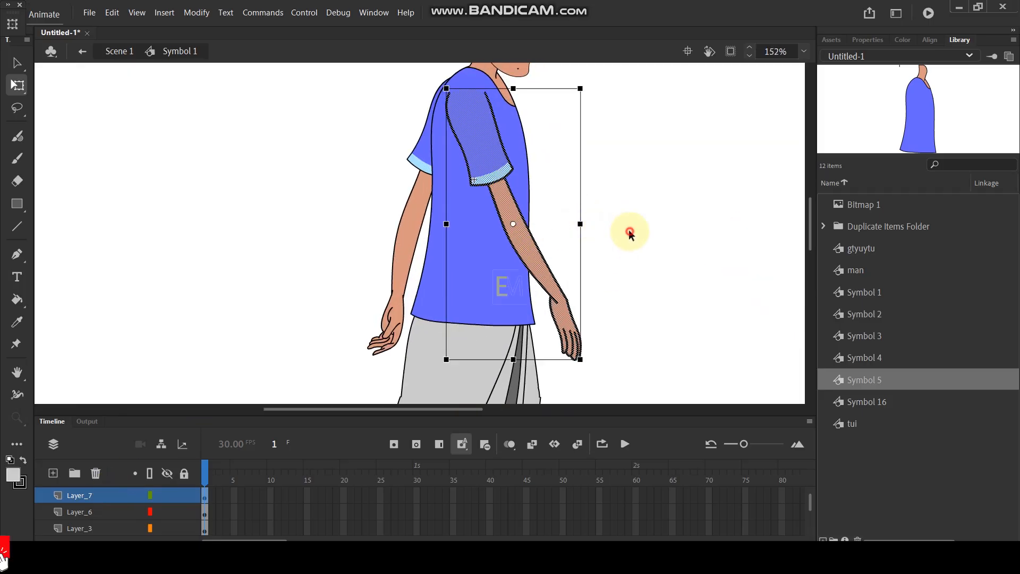
click(630, 233)
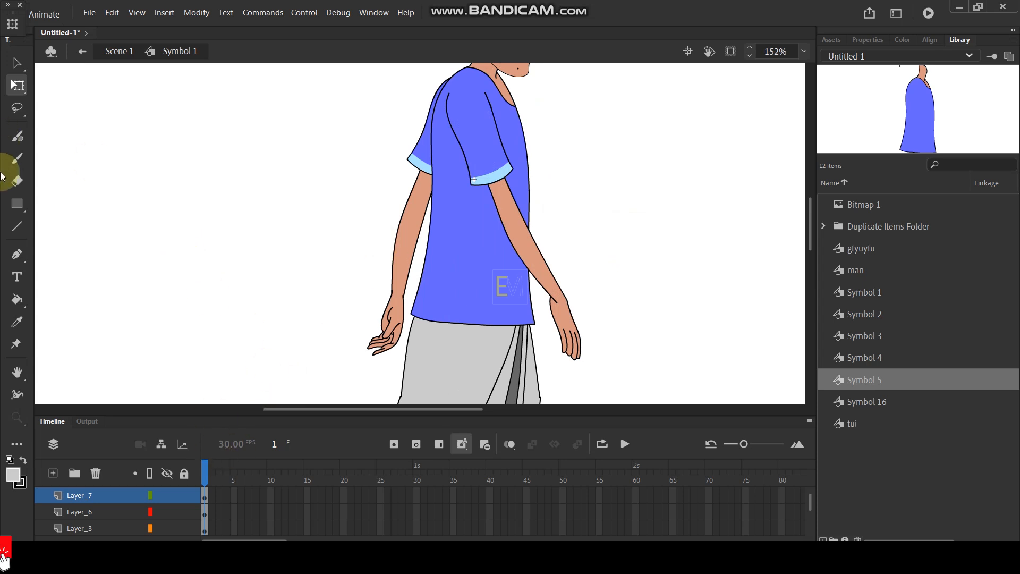
click(17, 226)
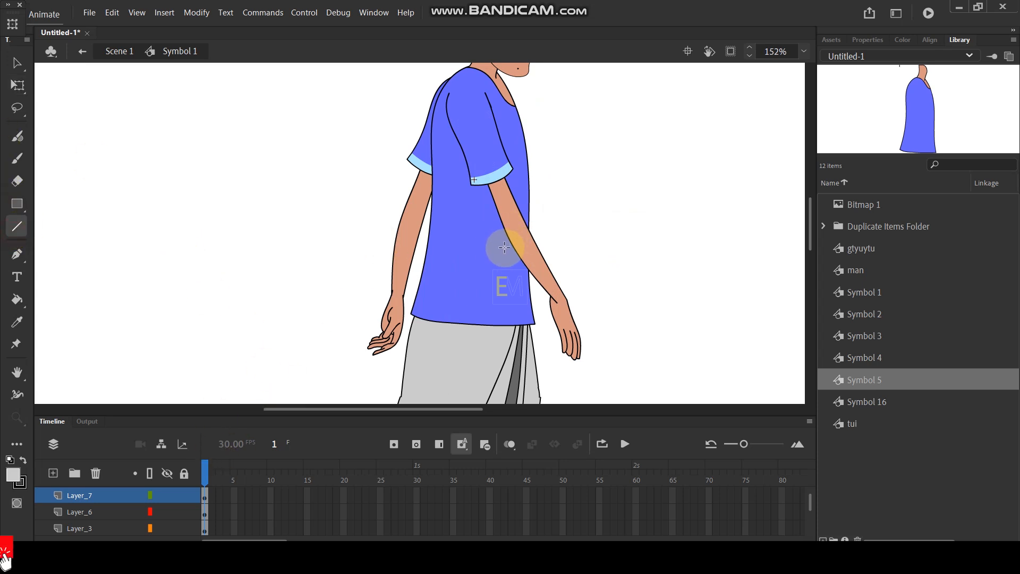
drag(505, 245, 532, 225)
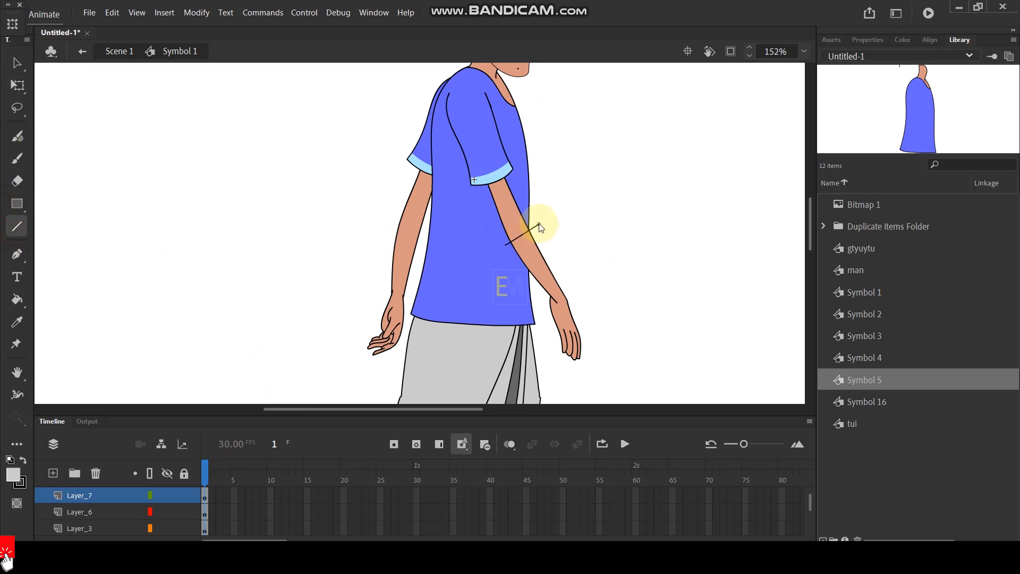
Cut the near forearm and hand from Layer_7 and paste them in place on a new layer above.
click(17, 63)
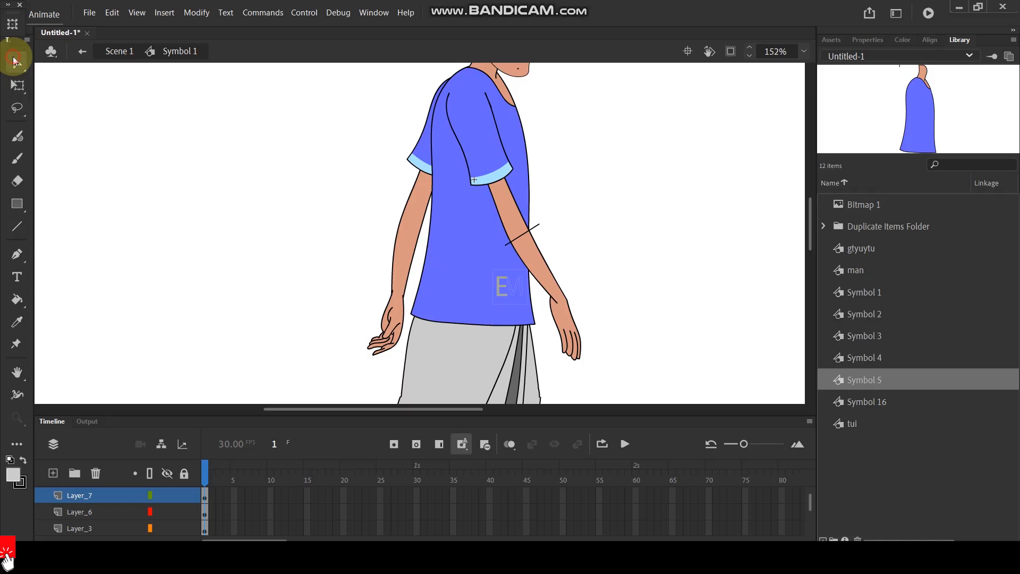
click(534, 253)
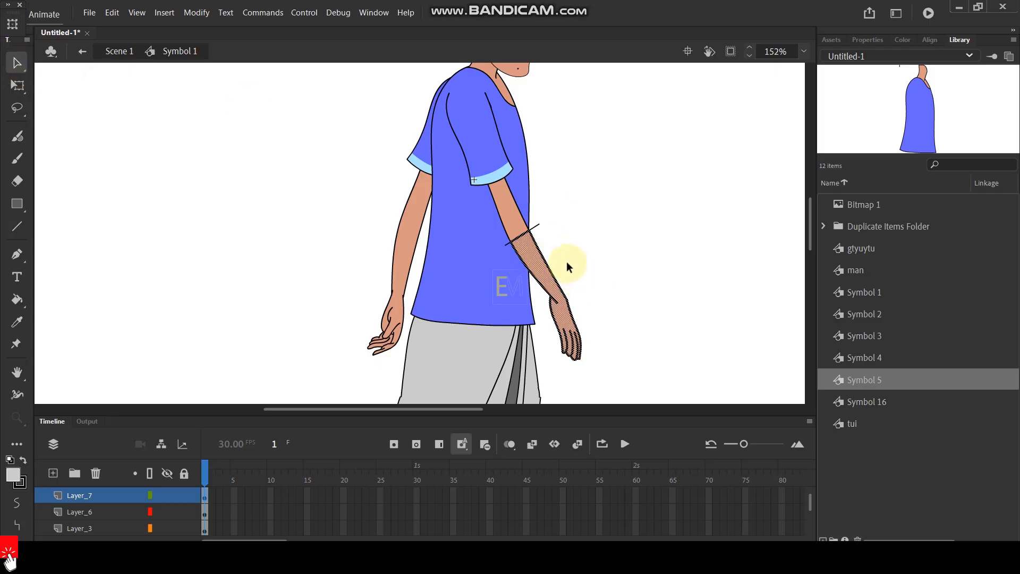
key(Delete)
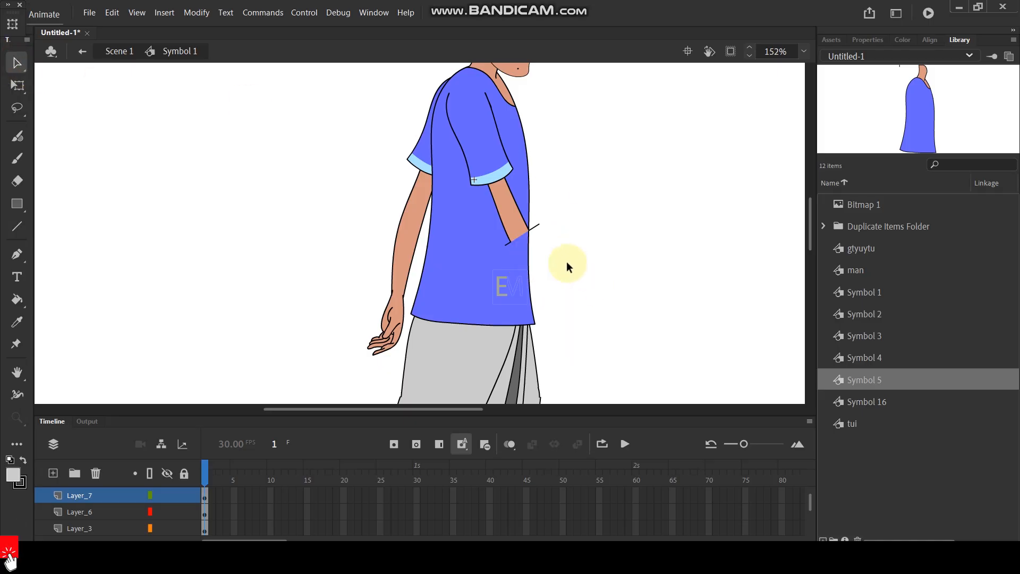
click(53, 473)
key(ctrl+shift+v)
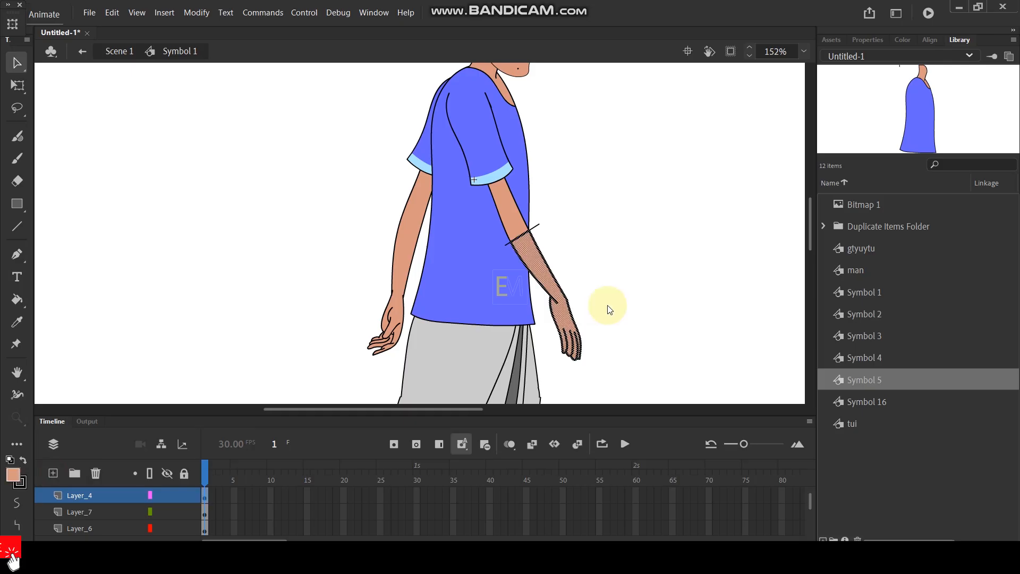
Convert the near forearm to a graphic symbol and delete the line across its elbow end inside the symbol.
scroll(624, 257, up, 1)
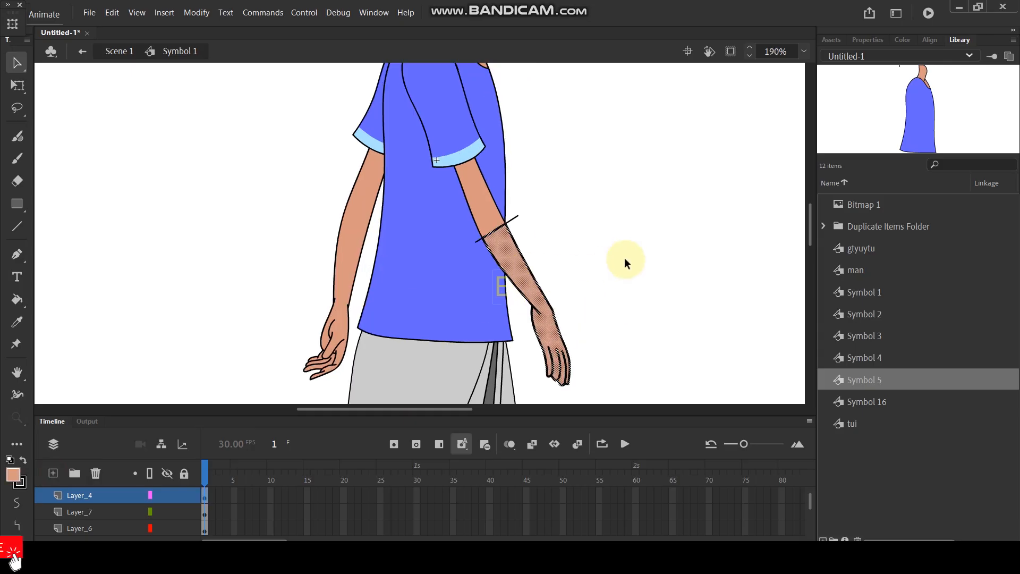
key(F8)
click(602, 58)
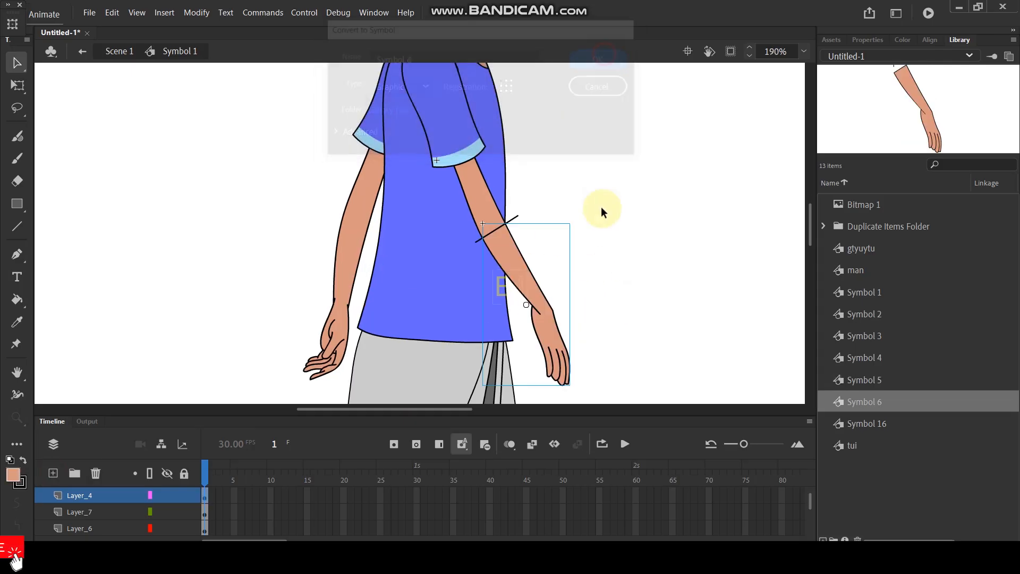
double_click(513, 258)
scroll(550, 241, up, 4)
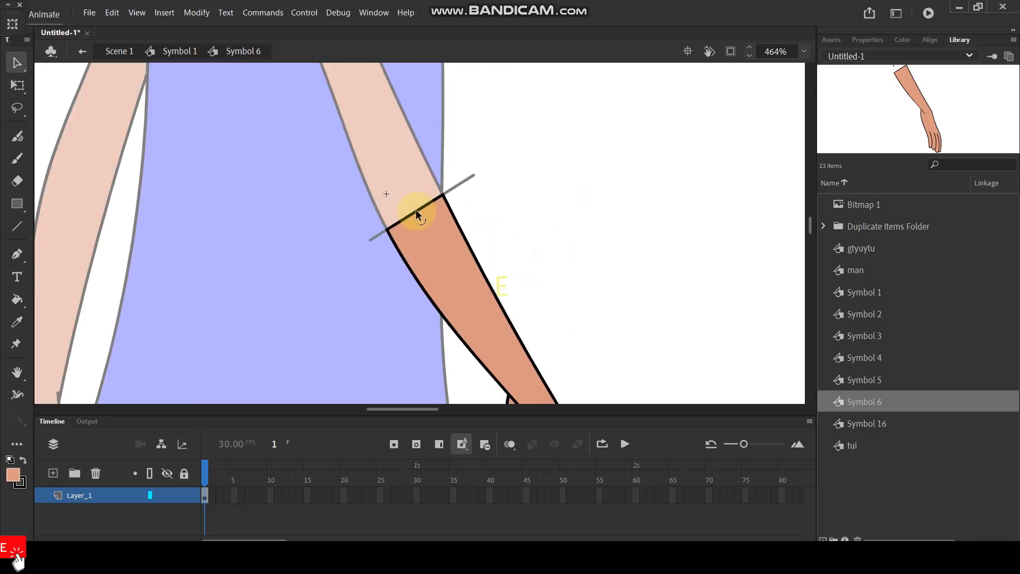
key(Delete)
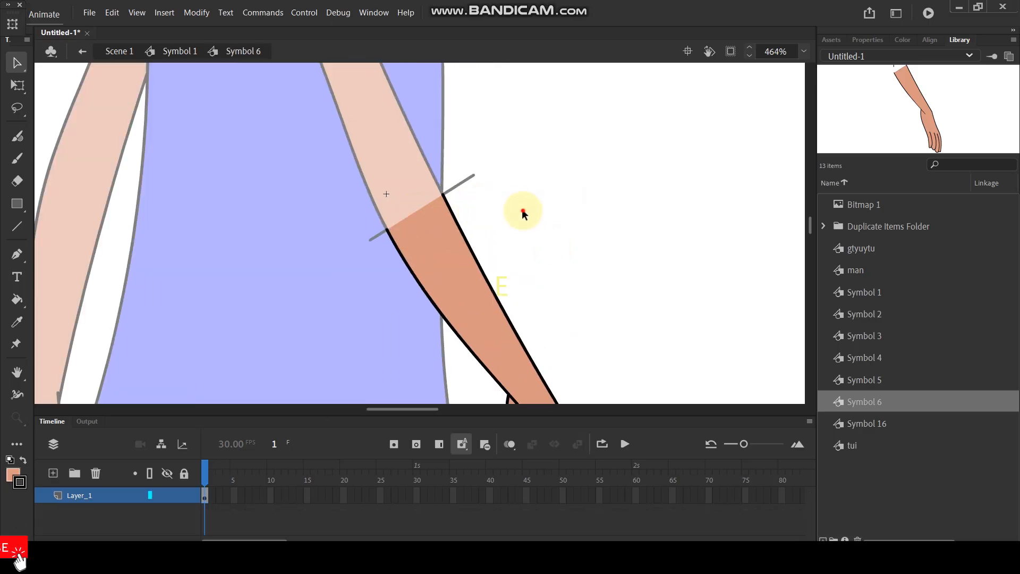
Insert a blank keyframe at frame 2 of the forearm symbol and return to Symbol 1.
scroll(531, 187, down, 2)
click(205, 495)
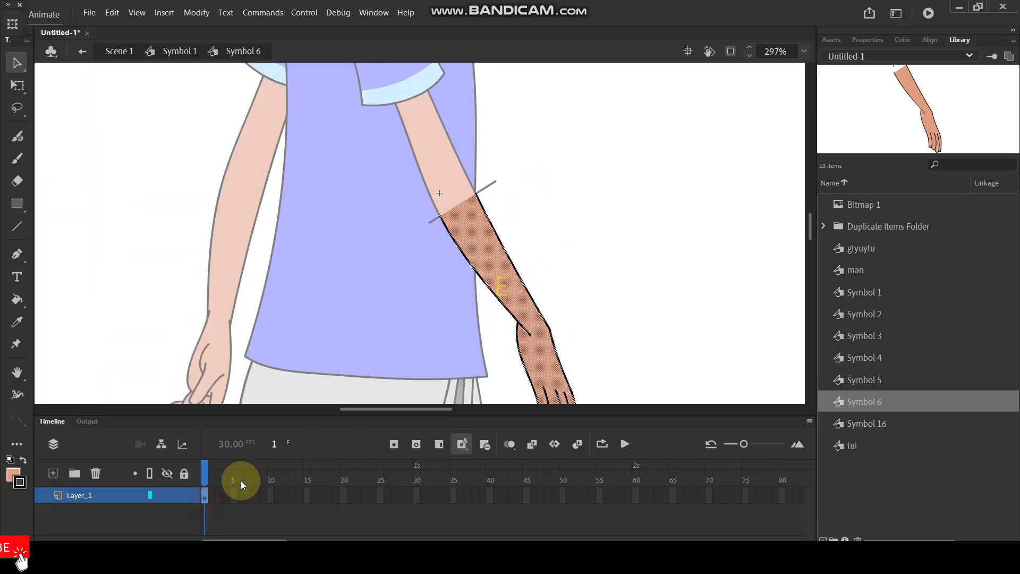
scroll(550, 221, down, 3)
key(F7)
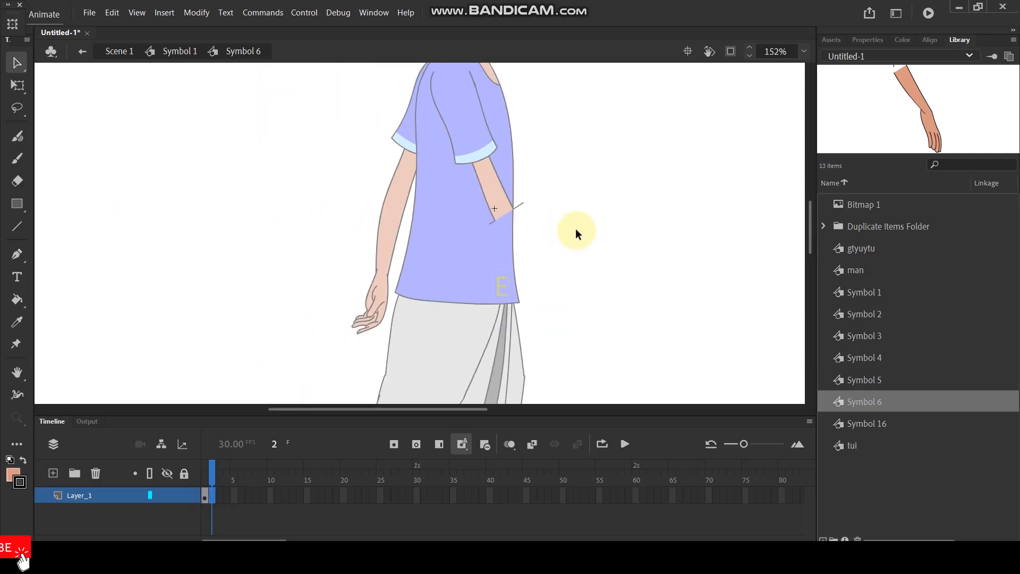
double_click(630, 213)
Go back to Scene 1 and cut the closed-fist forearm from Layer_2.
scroll(619, 192, down, 3)
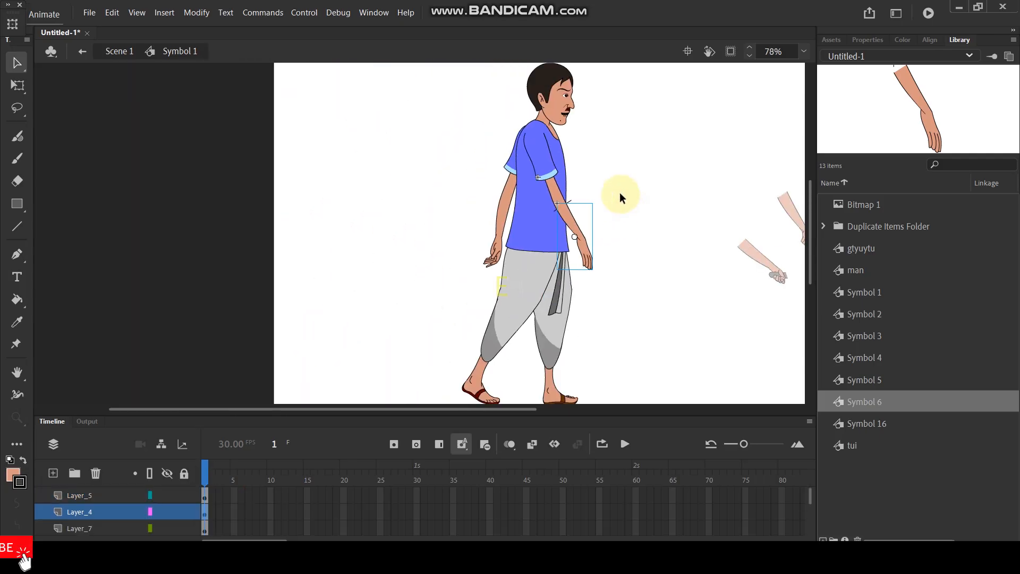
double_click(654, 196)
scroll(660, 221, down, 2)
scroll(587, 235, up, 4)
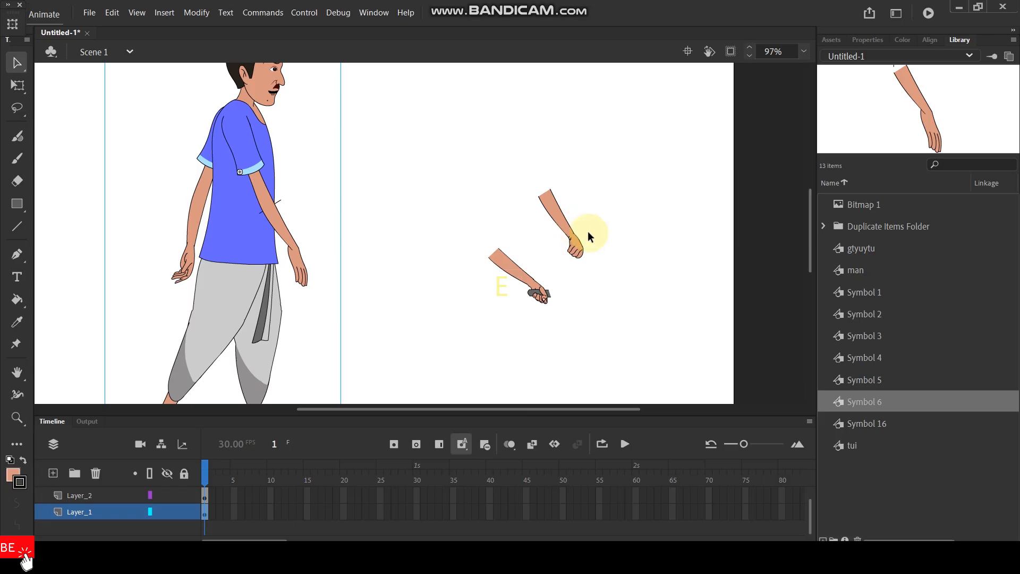
click(101, 495)
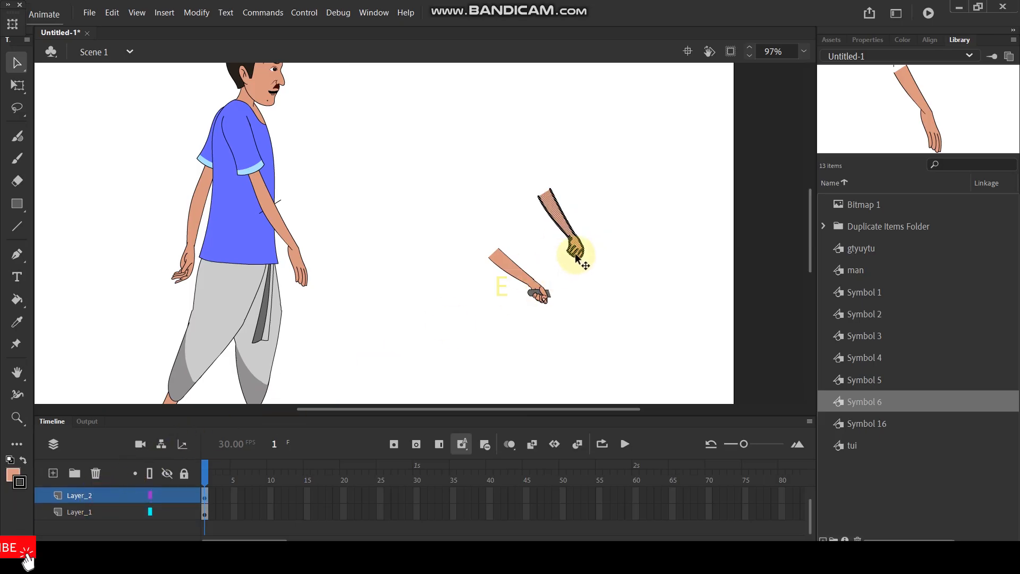
key(Delete)
Reopen the near forearm symbol and paste the closed-fist forearm into a blank keyframe at frame 2.
scroll(285, 237, up, 3)
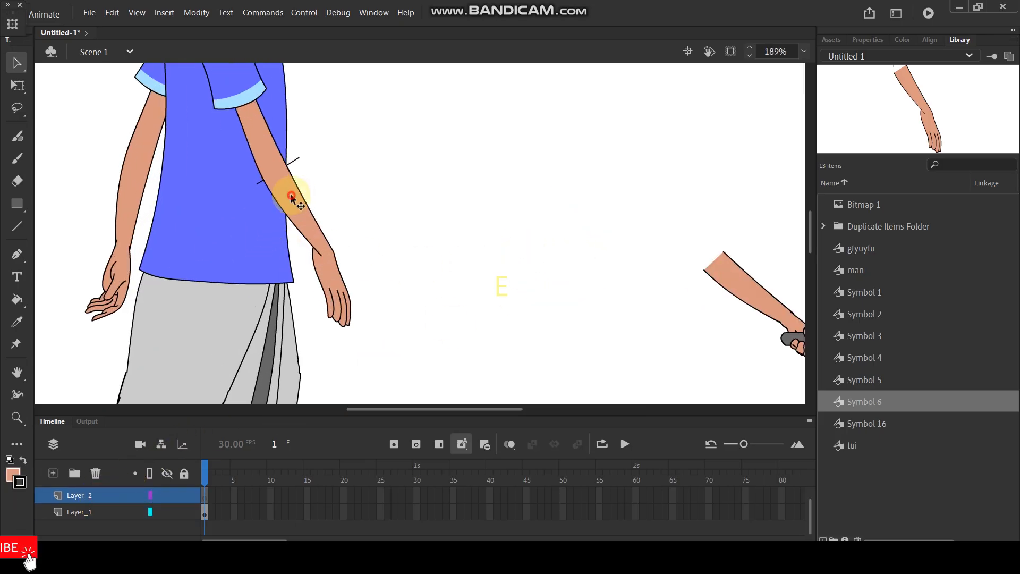
click(291, 198)
double_click(293, 201)
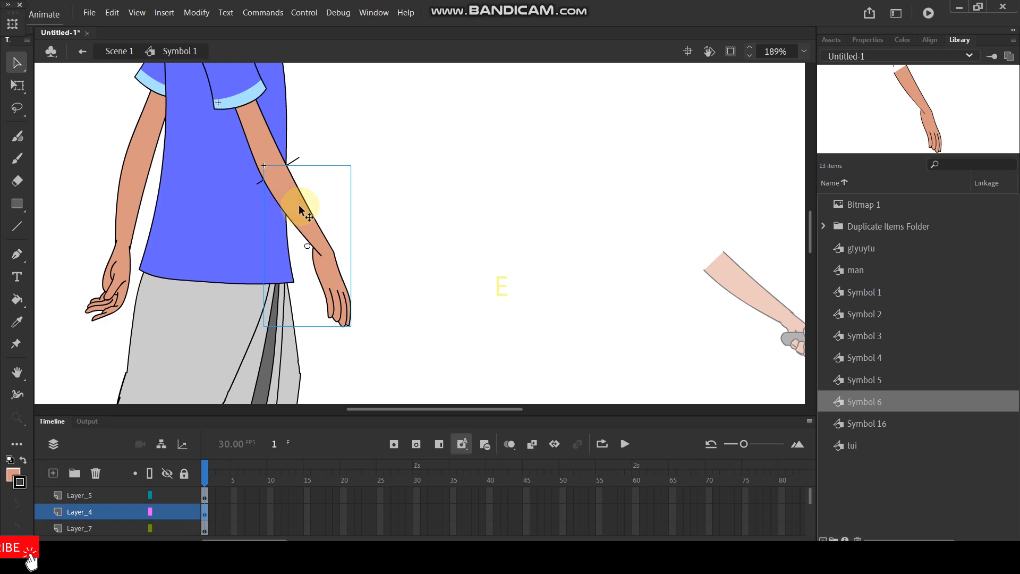
double_click(299, 205)
click(215, 481)
click(211, 470)
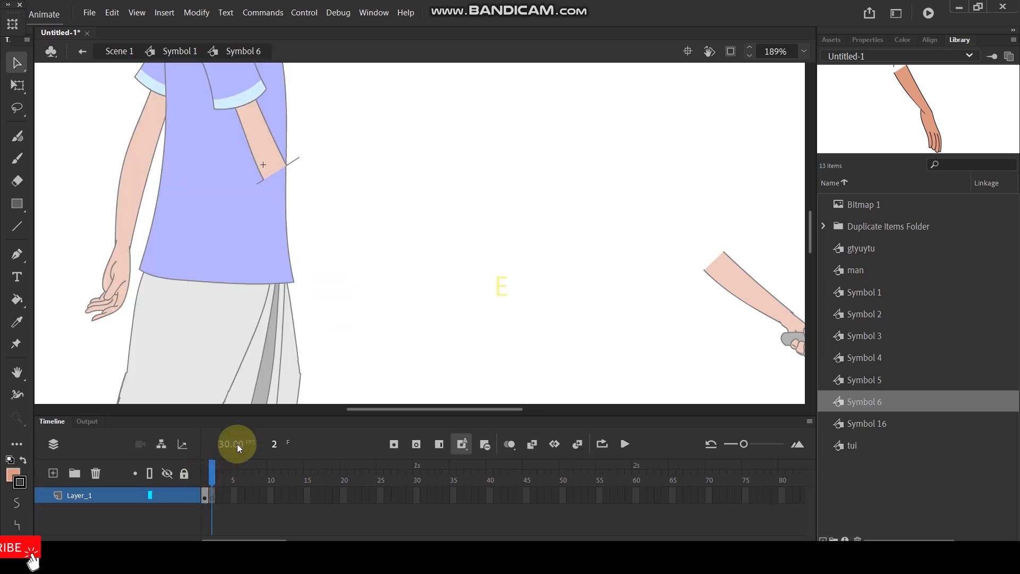
key(F7)
key(ctrl+v)
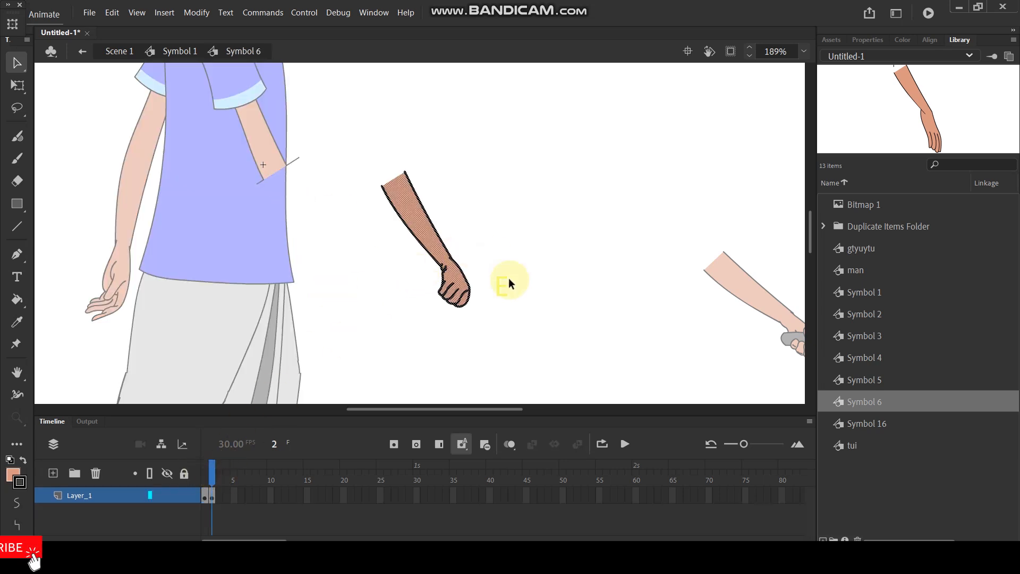
Turn on onion skinning, align the closed-fist forearm with the frame 1 forearm at the elbow, and return to Symbol 1.
click(509, 445)
drag(436, 243, 316, 248)
scroll(265, 248, up, 2)
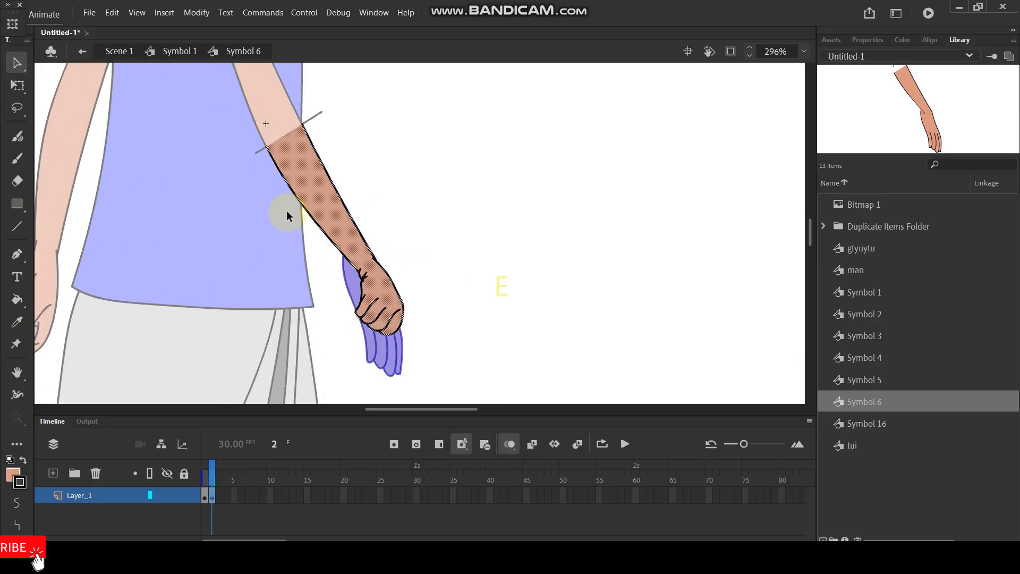
click(368, 140)
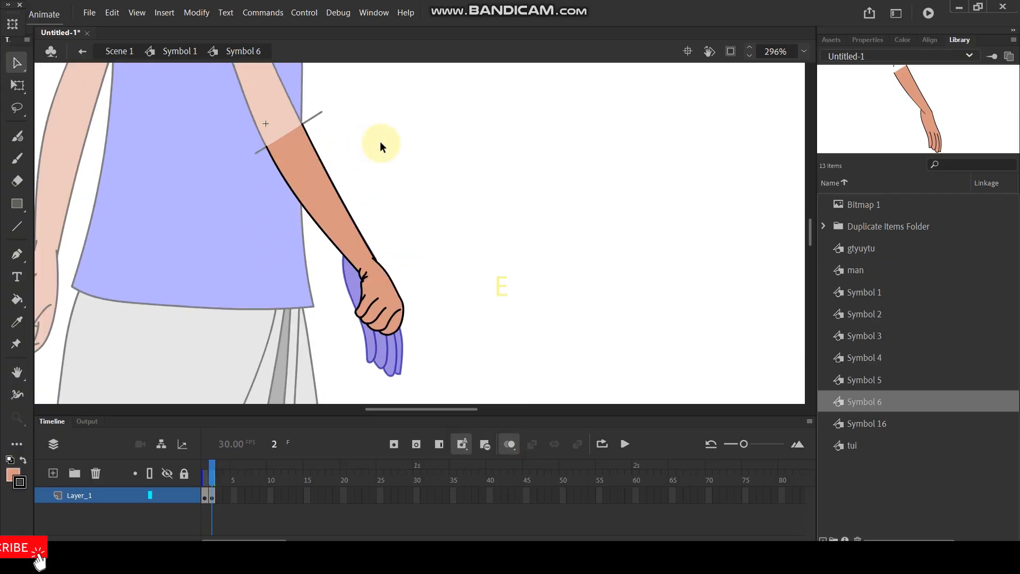
double_click(382, 143)
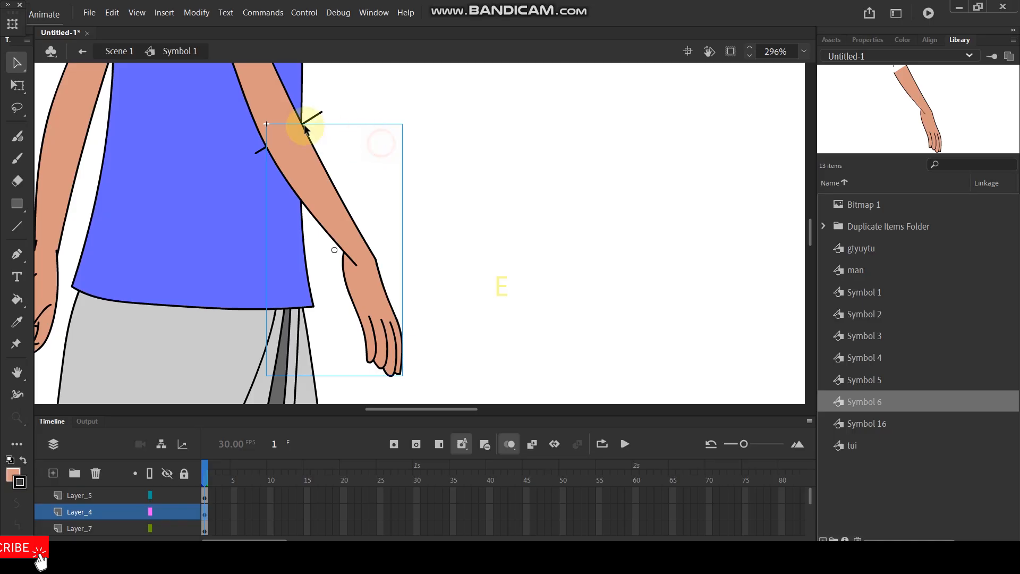
Show Layer_4 as outlines and delete both line ends sticking out beyond the near arm's elbow cut on Layer_7.
click(268, 101)
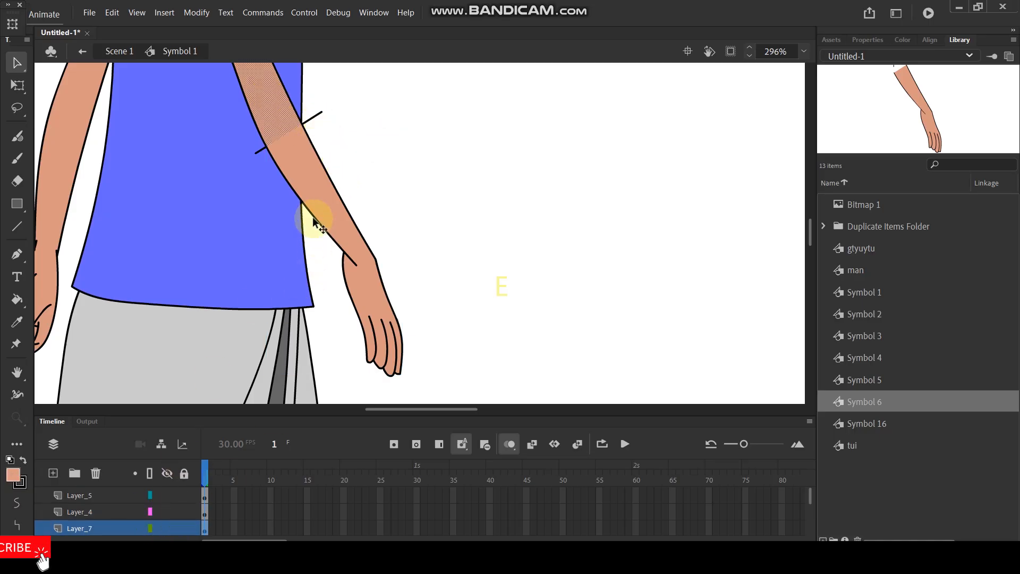
click(323, 208)
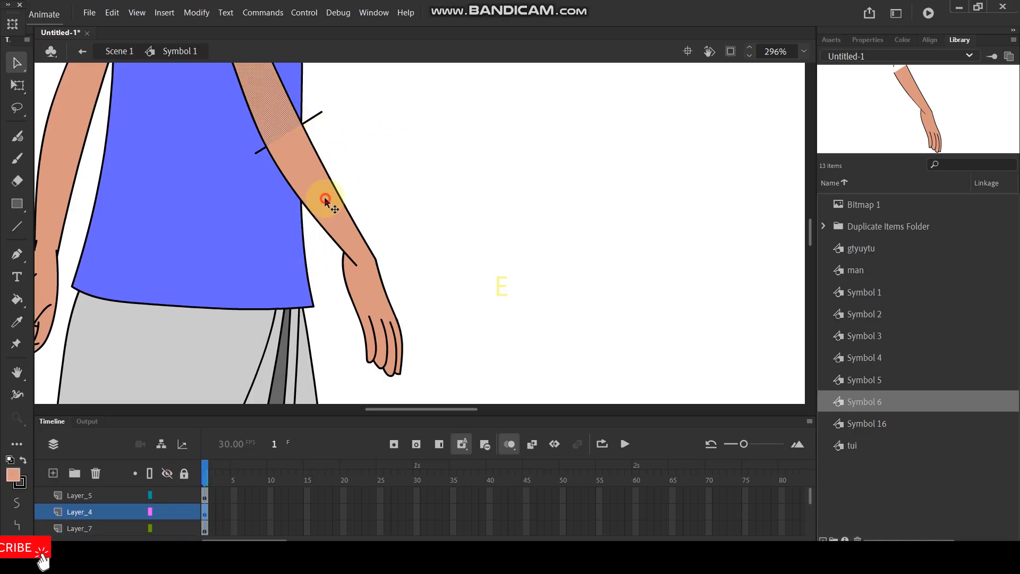
click(151, 512)
scroll(250, 95, up, 3)
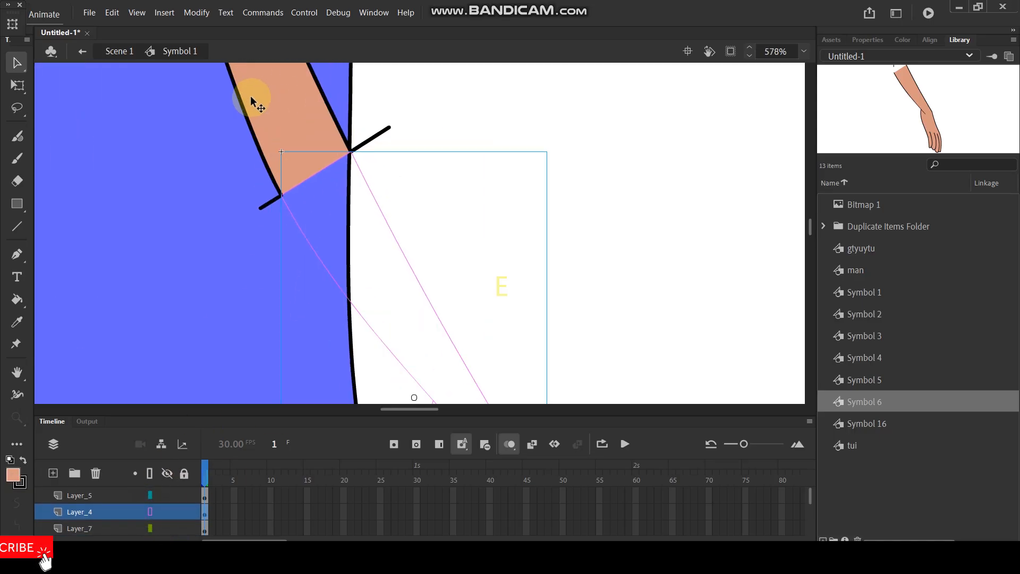
click(267, 208)
key(Delete)
click(369, 140)
key(Delete)
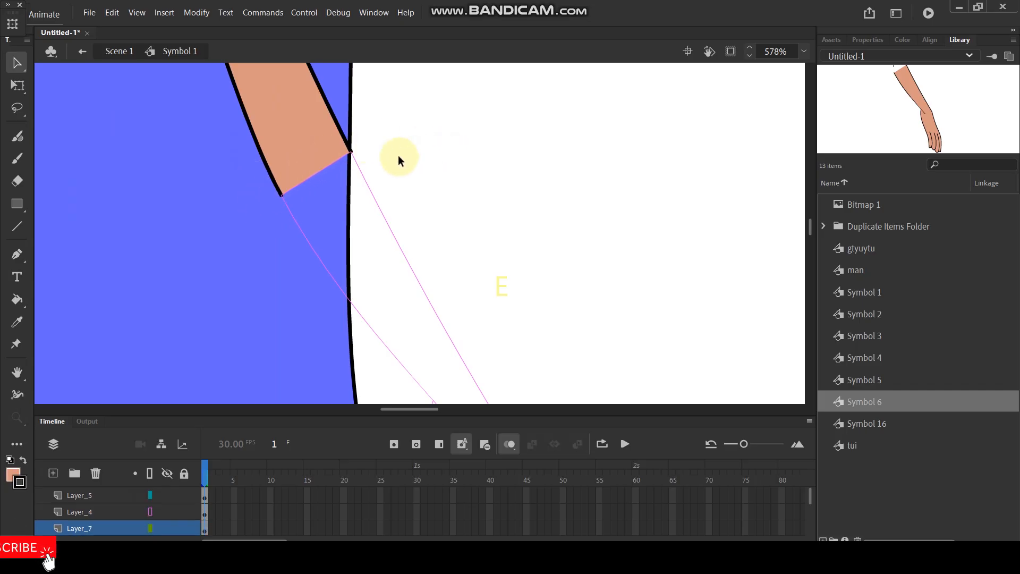
Draw a circle about as wide as the arm and place it over the elbow end of the near upper arm.
click(18, 207)
click(85, 244)
drag(458, 190, 480, 223)
key(v)
click(468, 178)
drag(467, 178, 333, 185)
click(464, 141)
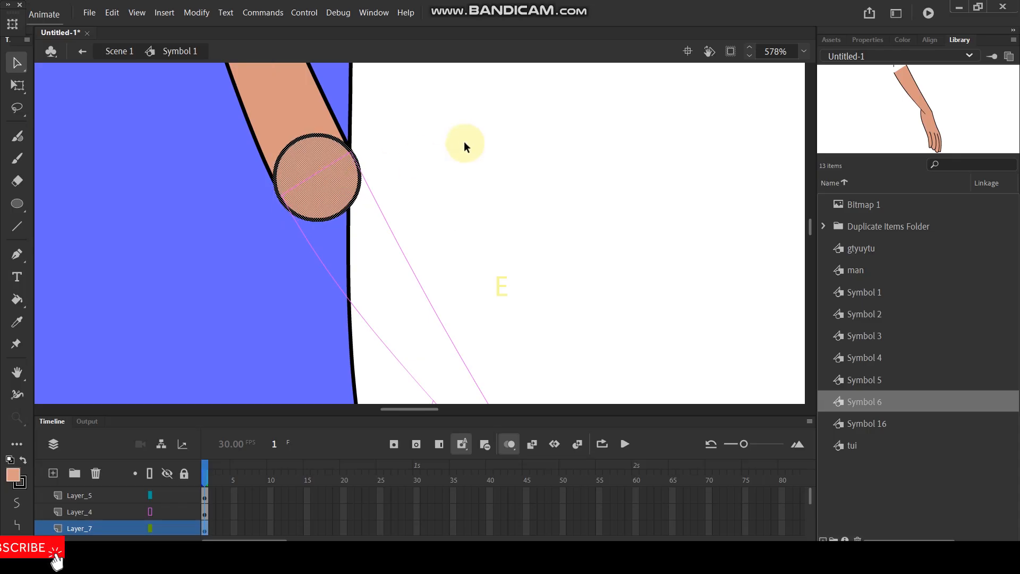
Delete the circle's outline inside the near upper arm to leave a rounded elbow, and turn off outline display for Layer_4.
click(288, 144)
key(Delete)
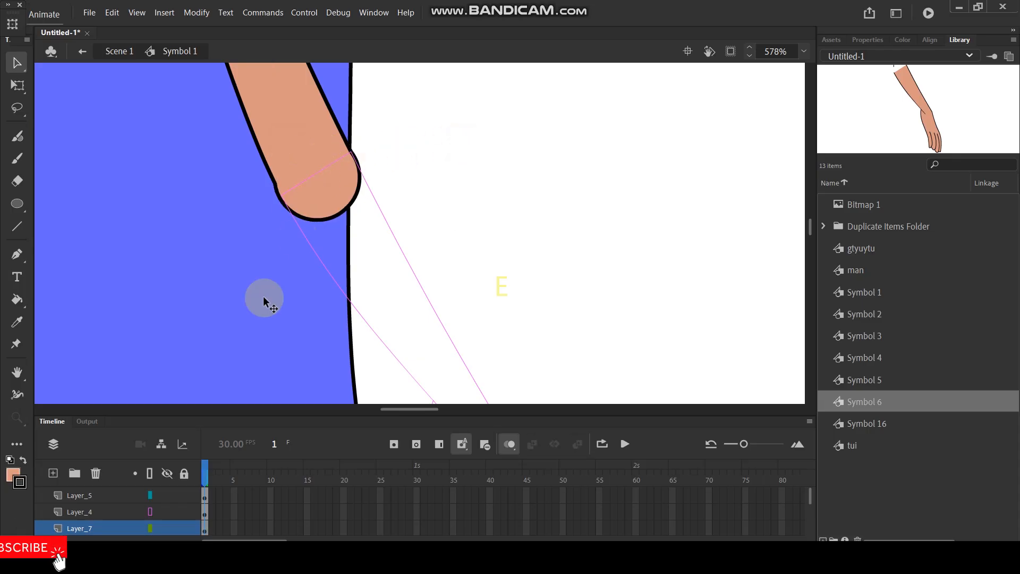
click(149, 511)
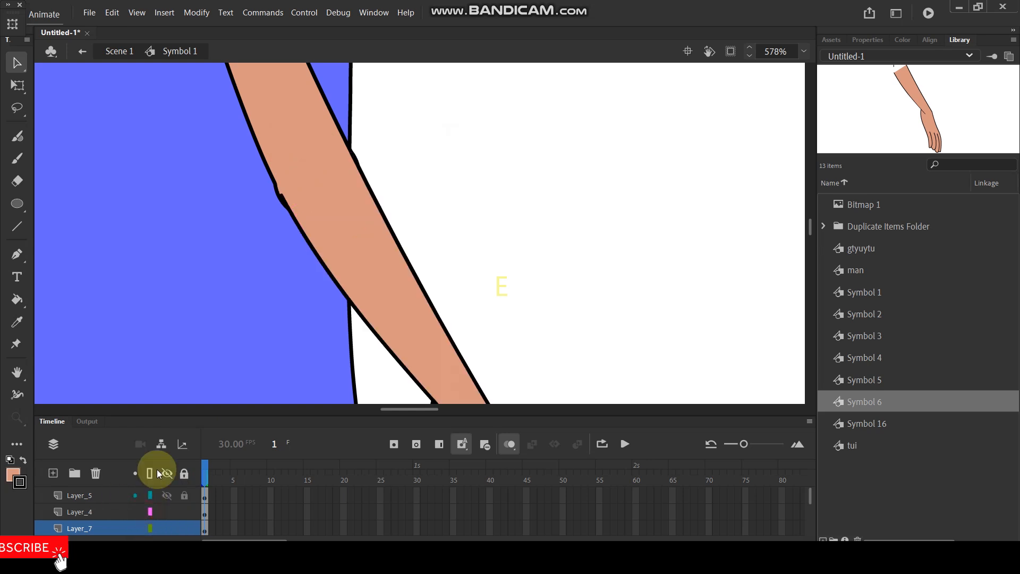
Select the near forearm symbol and move its transformation point to the centre of the elbow.
click(360, 256)
drag(404, 317, 359, 288)
key(ctrl+z)
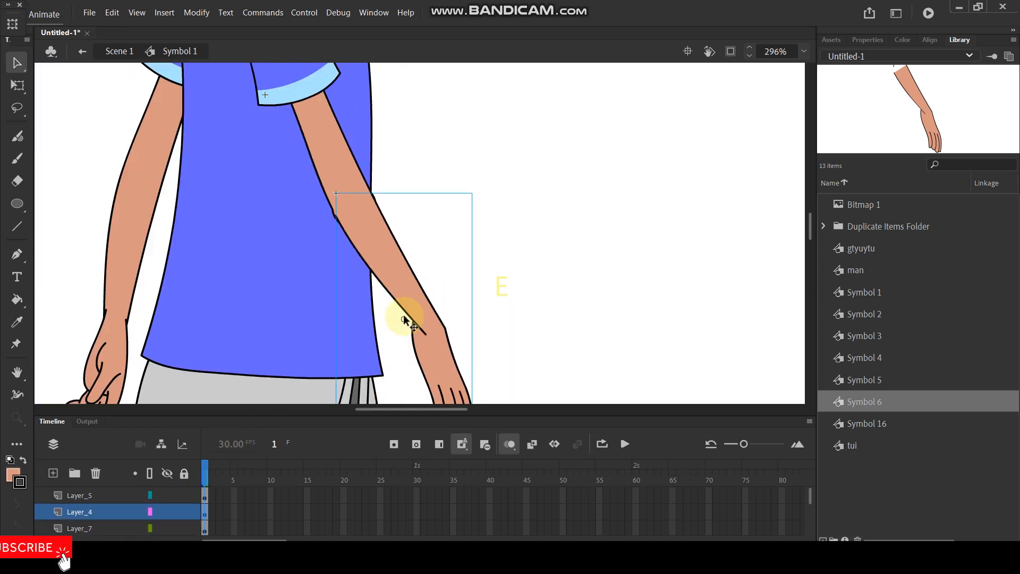
click(18, 85)
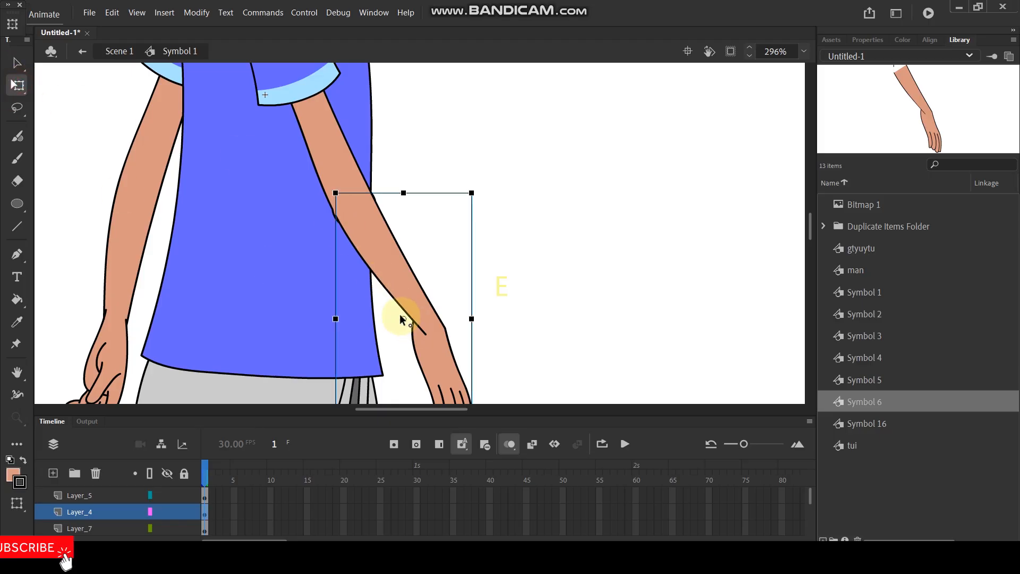
drag(403, 320, 349, 224)
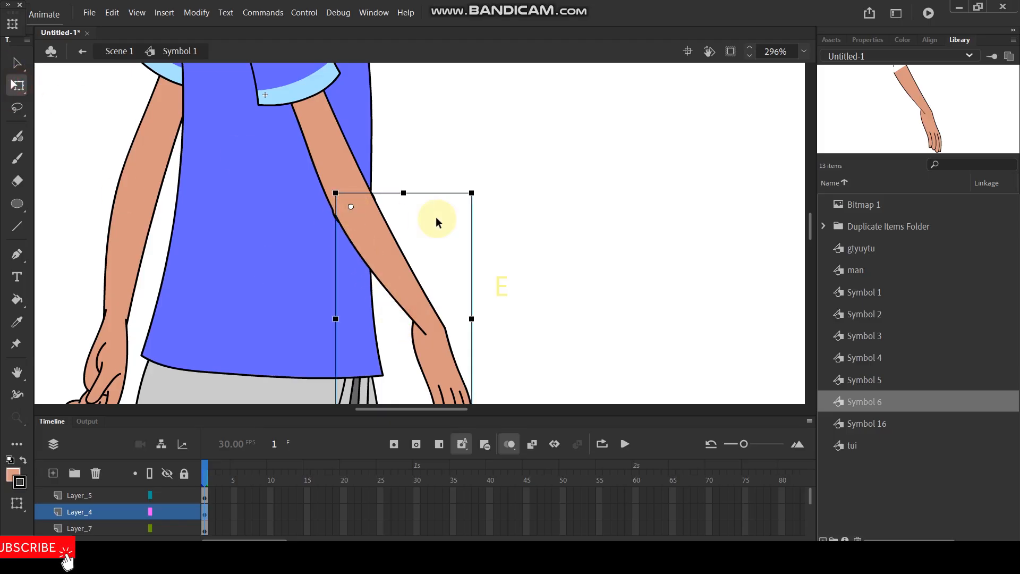
Rotate the near forearm about its elbow to test the joint, and undo the rotation.
scroll(479, 194, down, 2)
drag(485, 200, 469, 99)
key(ctrl+z)
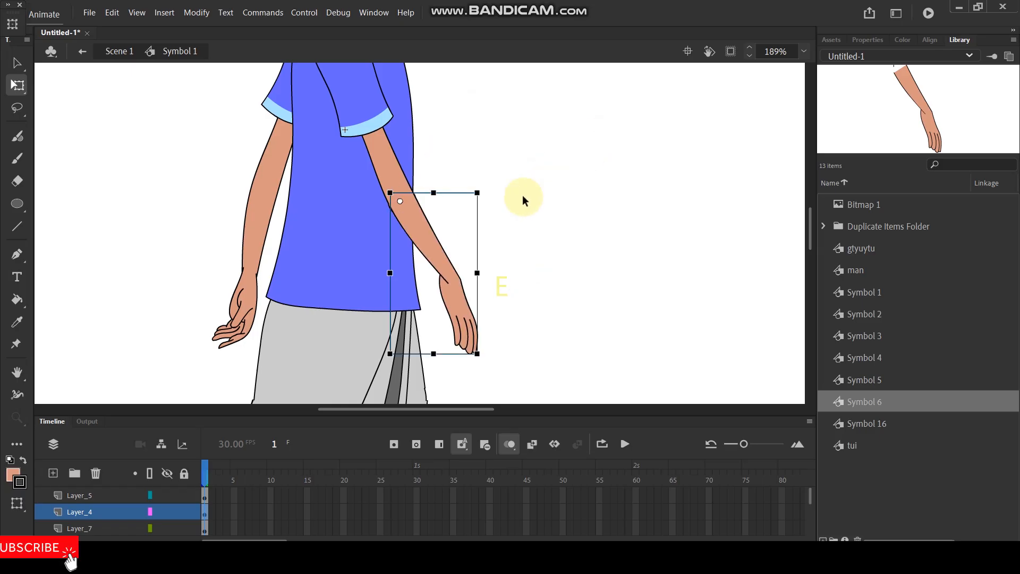
Convert the near upper arm and sleeve on Layer_7 to a graphic symbol, and move its transformation point to the shoulder.
click(382, 146)
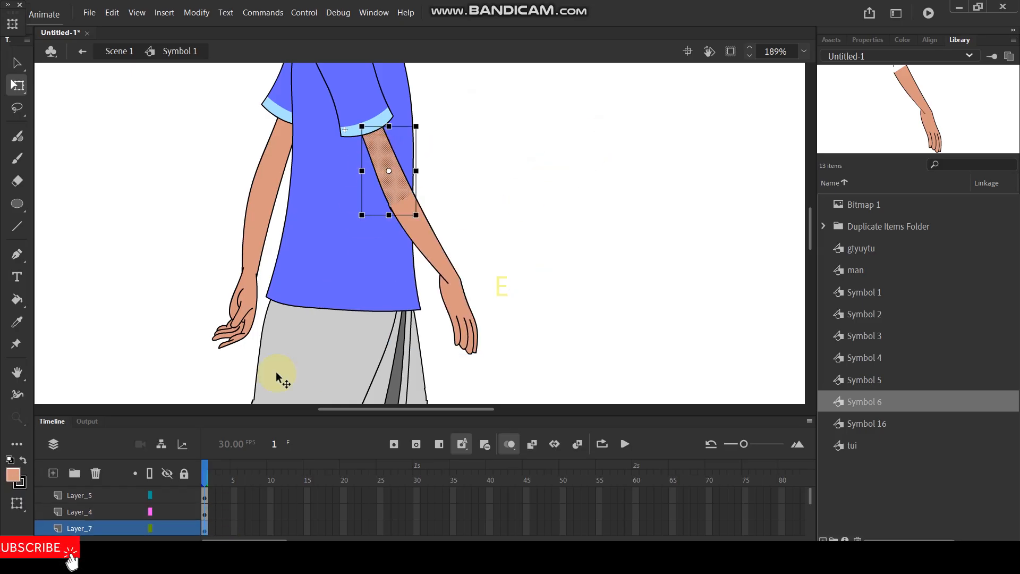
click(110, 526)
key(F8)
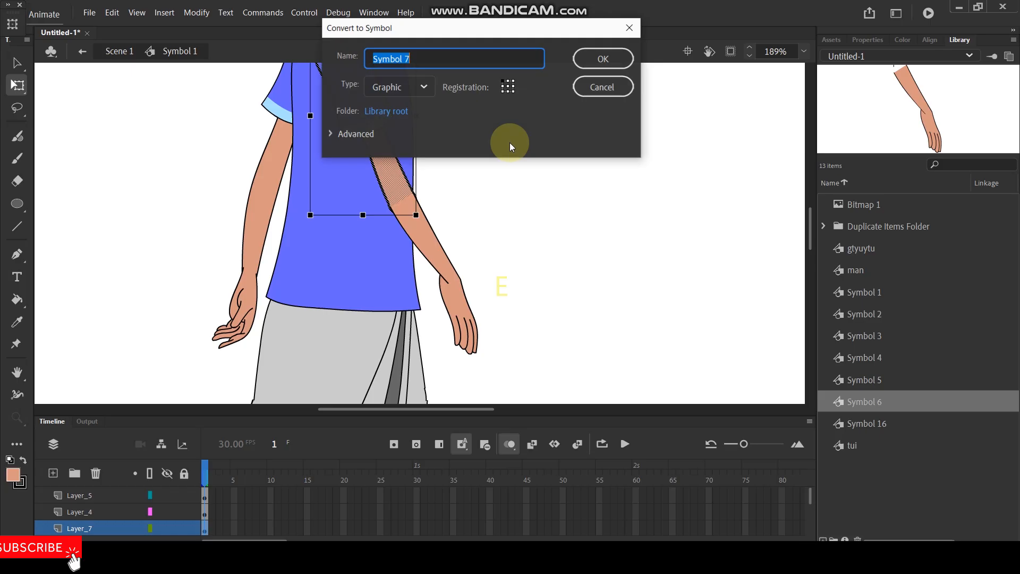
click(595, 59)
scroll(552, 165, down, 3)
scroll(462, 159, up, 3)
drag(444, 164, 425, 93)
click(553, 149)
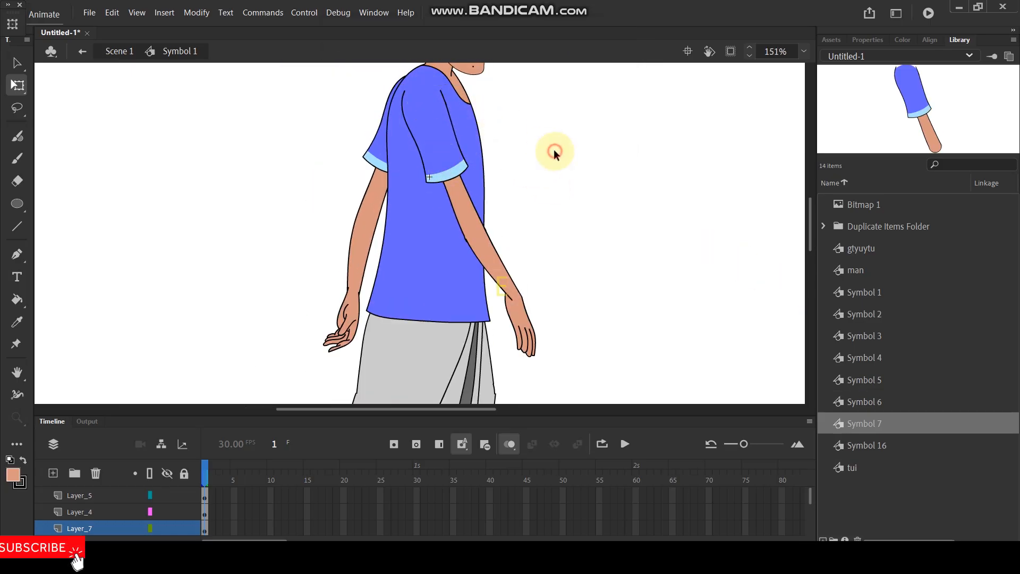
Lock the layers of the near upper arm, near forearm and torso: Layer_7, Layer_4 and Layer_6.
scroll(506, 133, down, 1)
click(461, 160)
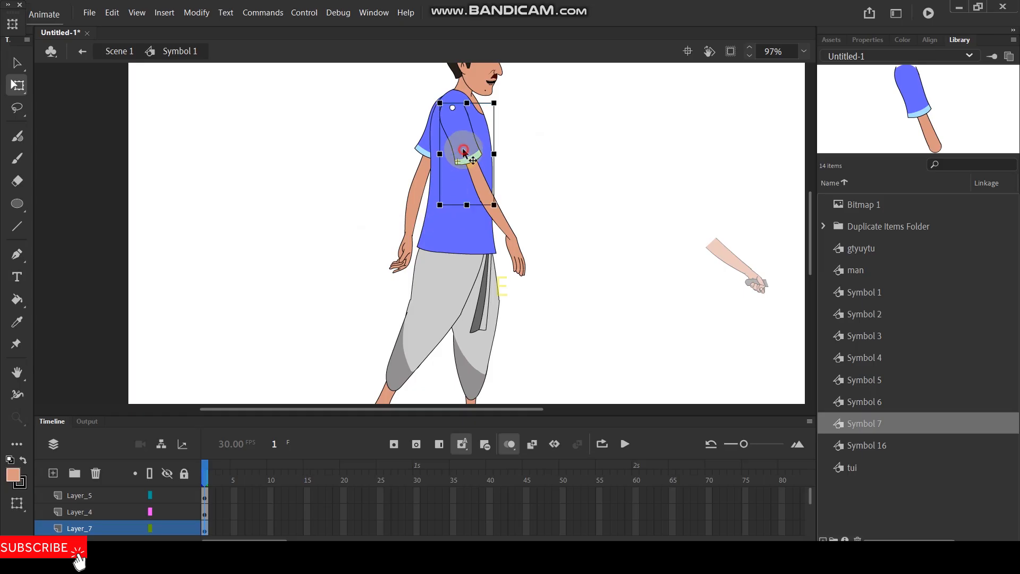
click(183, 528)
click(500, 219)
click(184, 511)
click(449, 229)
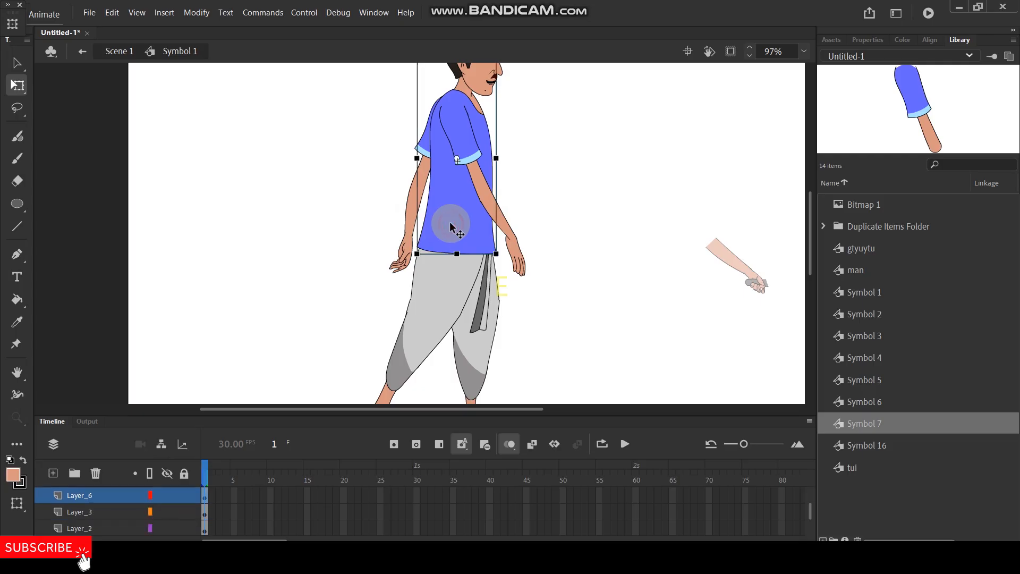
click(185, 495)
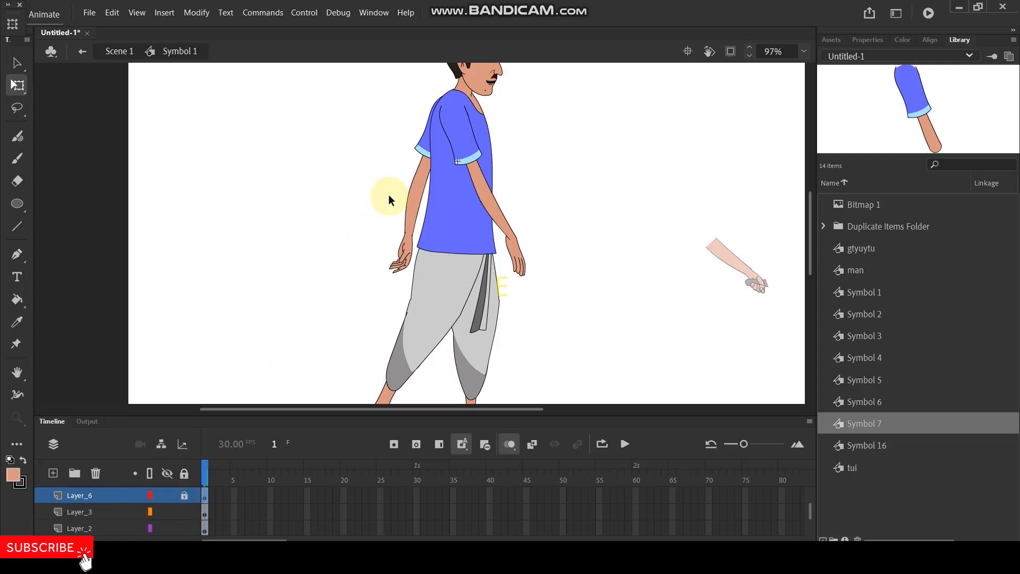
Draw a straight line across the elbow of the far arm on Layer_8.
click(418, 193)
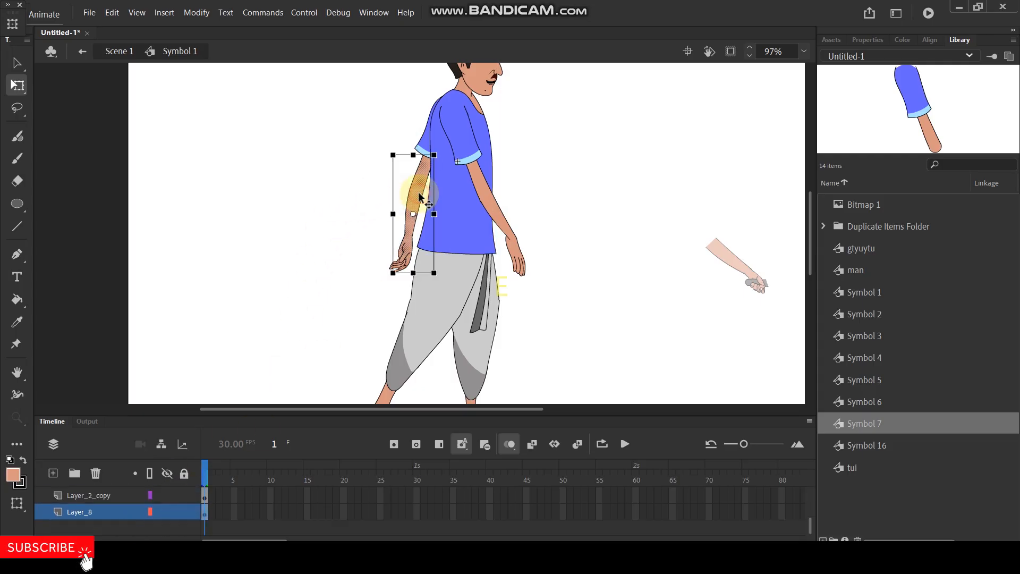
click(114, 511)
scroll(473, 176, up, 2)
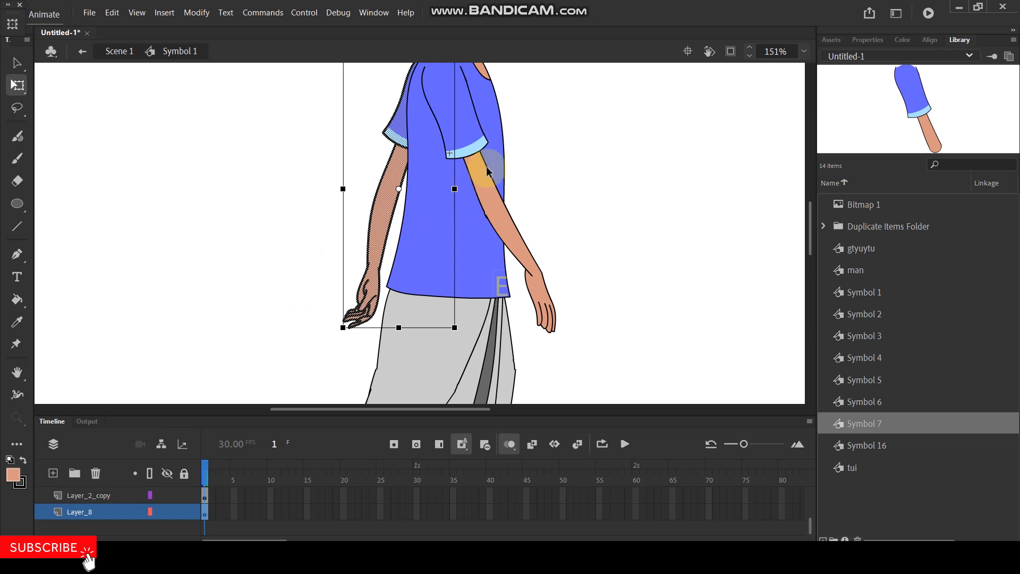
click(556, 184)
key(n)
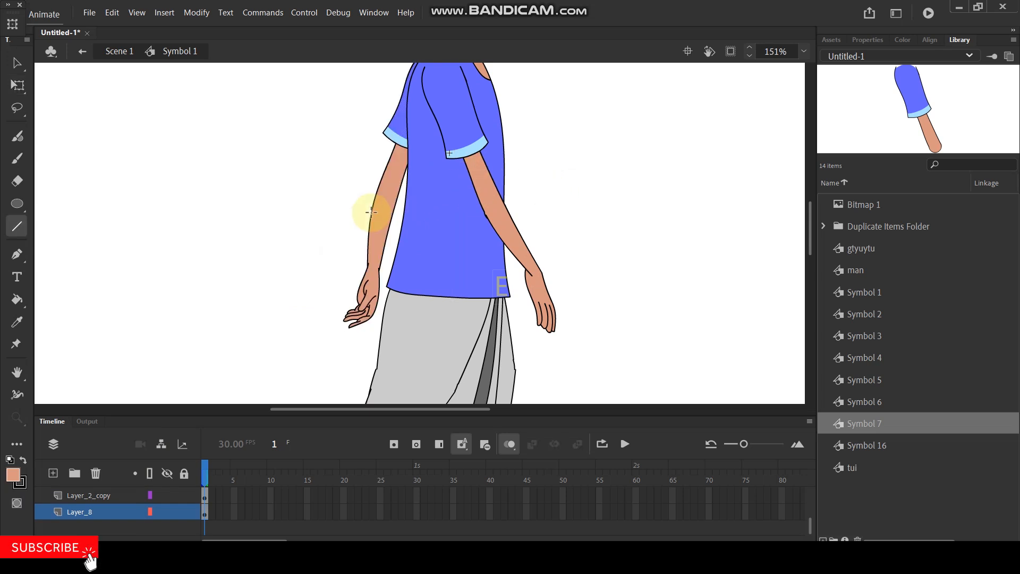
drag(363, 196, 396, 206)
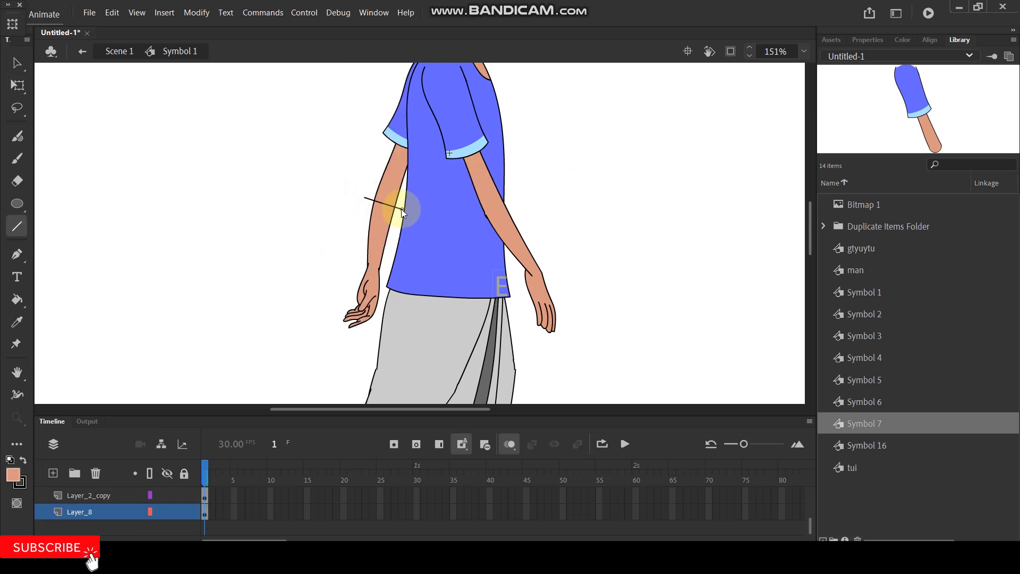
Cut the far forearm and hand below the elbow line, and delete the stray speck left behind.
key(v)
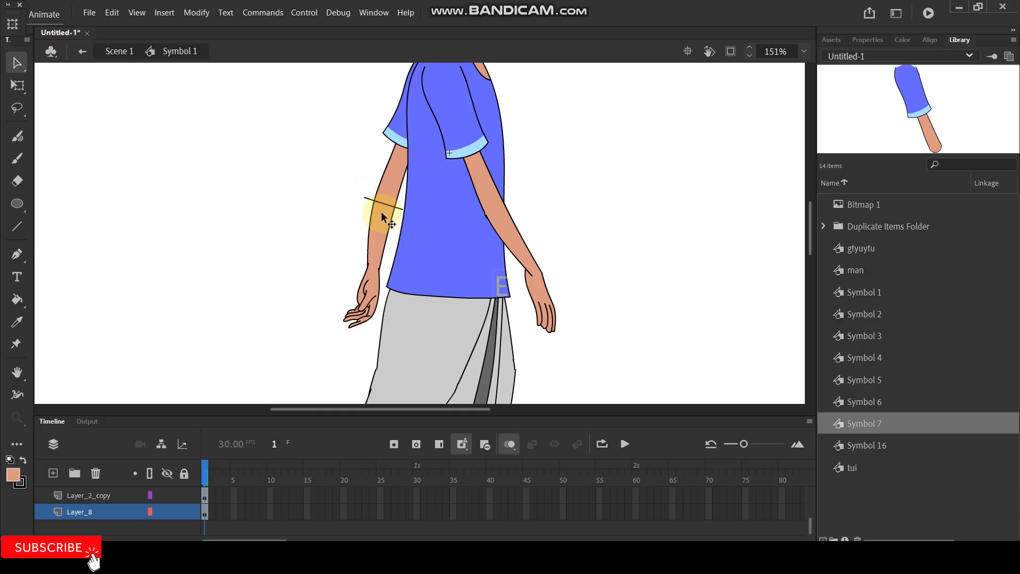
click(383, 215)
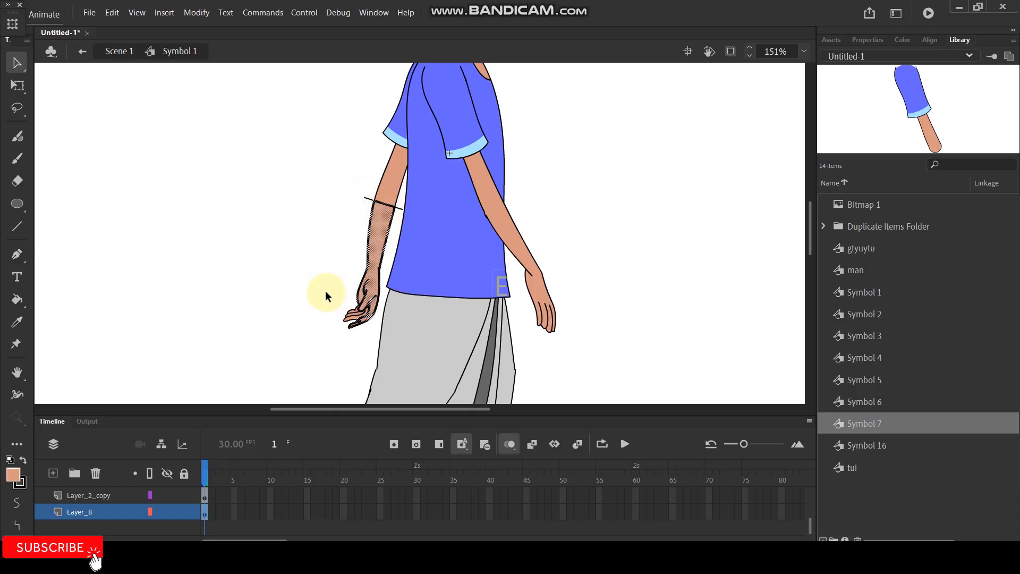
scroll(325, 254, up, 5)
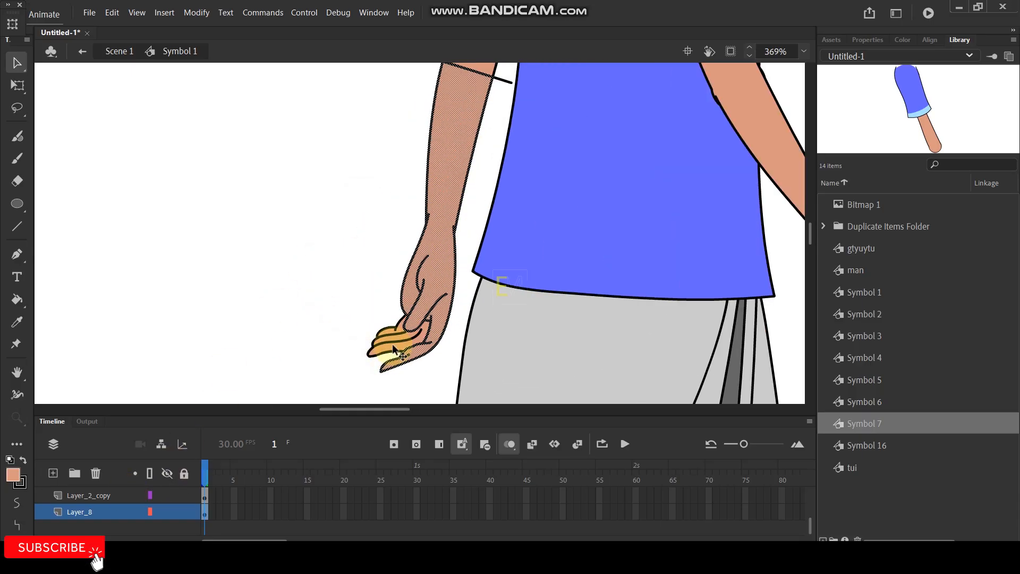
key(Delete)
scroll(399, 254, down, 5)
scroll(399, 244, up, 6)
click(433, 227)
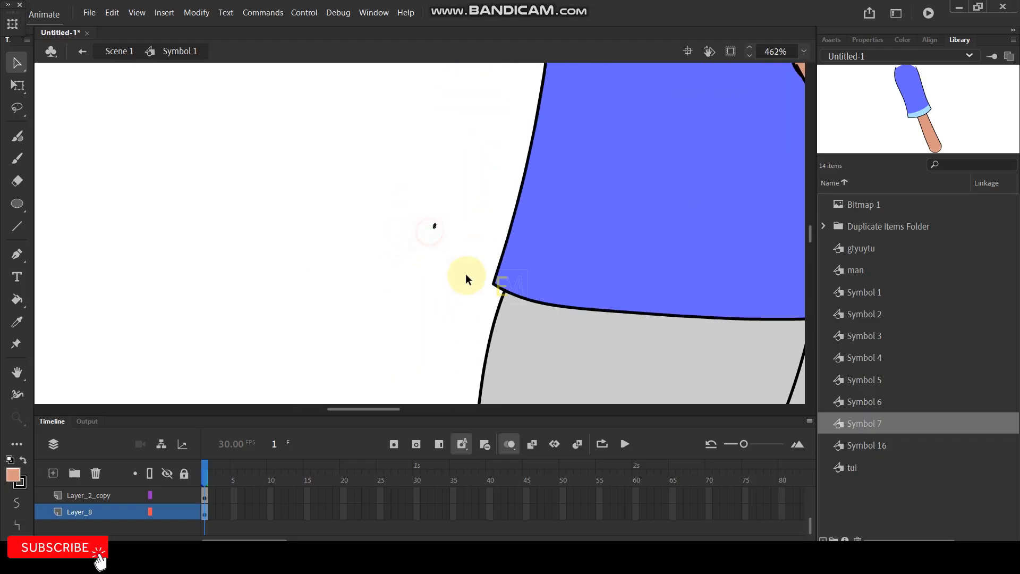
key(Delete)
Add a new layer above Layer_8 and paste the far forearm in place on it.
scroll(466, 257, down, 7)
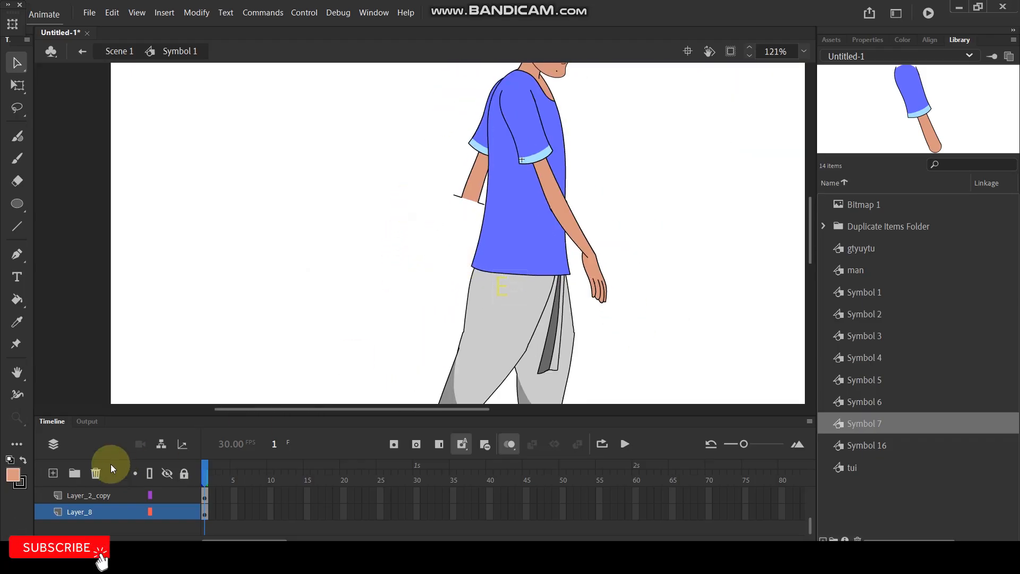
click(54, 472)
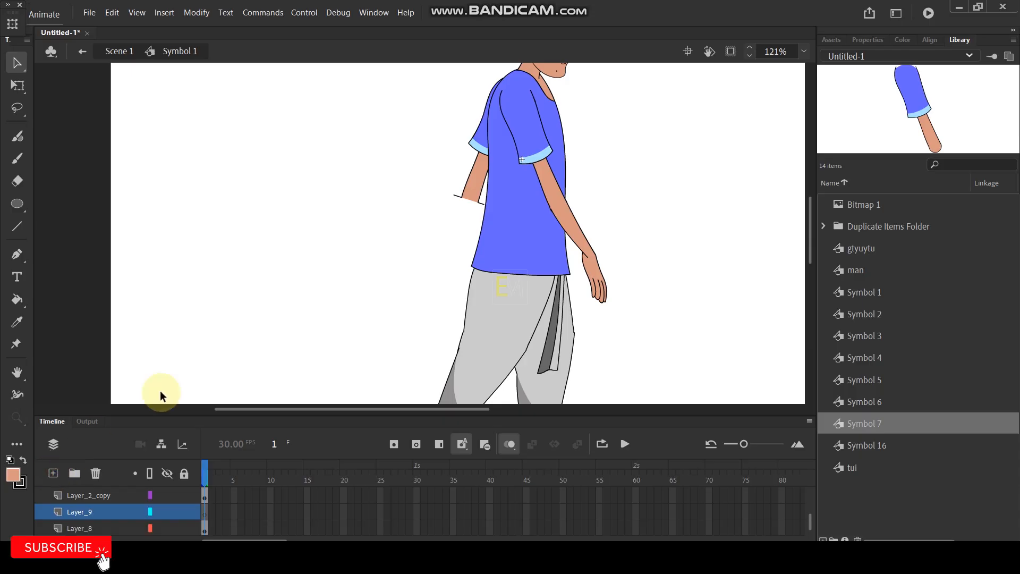
click(470, 186)
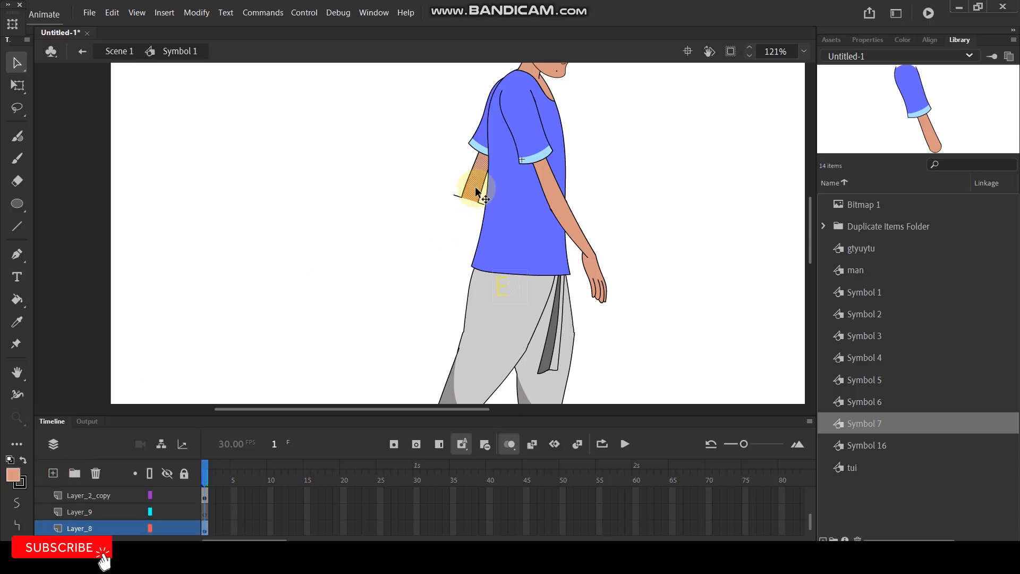
click(81, 511)
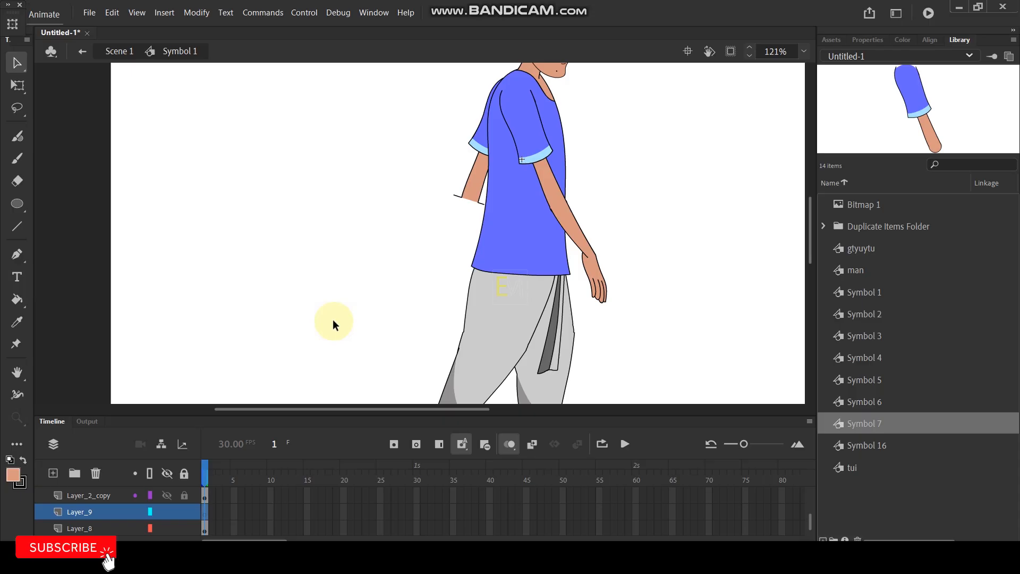
key(ctrl+shift+v)
Convert the far forearm to a graphic symbol, delete the elbow line across its top inside the symbol, and return to Symbol 1.
key(F8)
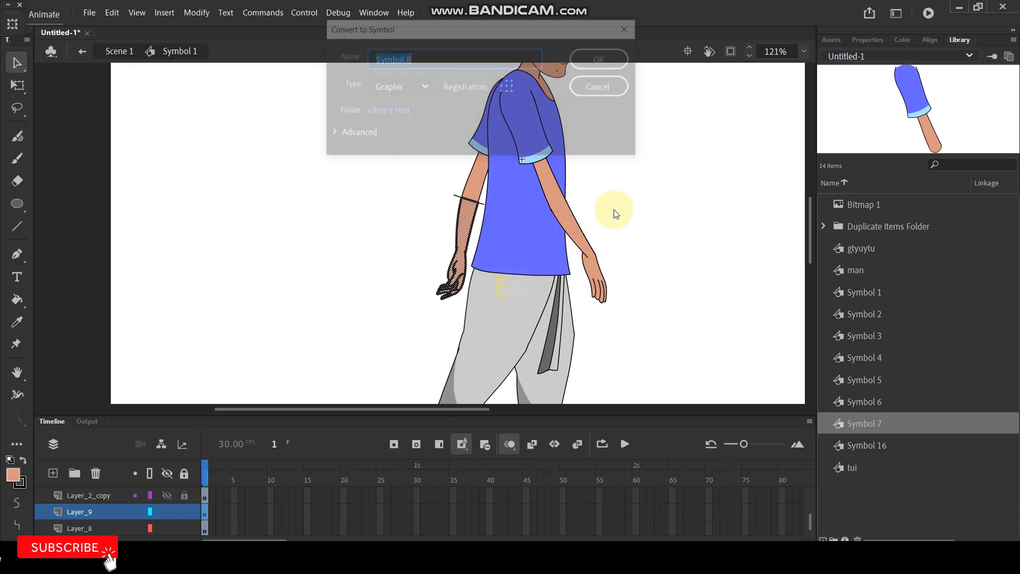
click(599, 57)
scroll(485, 226, up, 2)
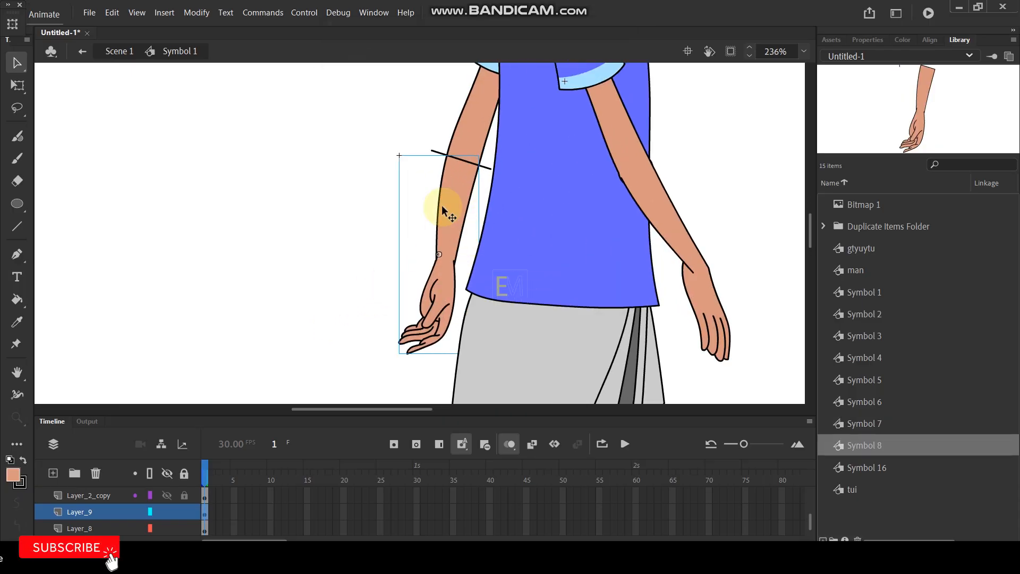
double_click(444, 209)
click(353, 222)
click(457, 161)
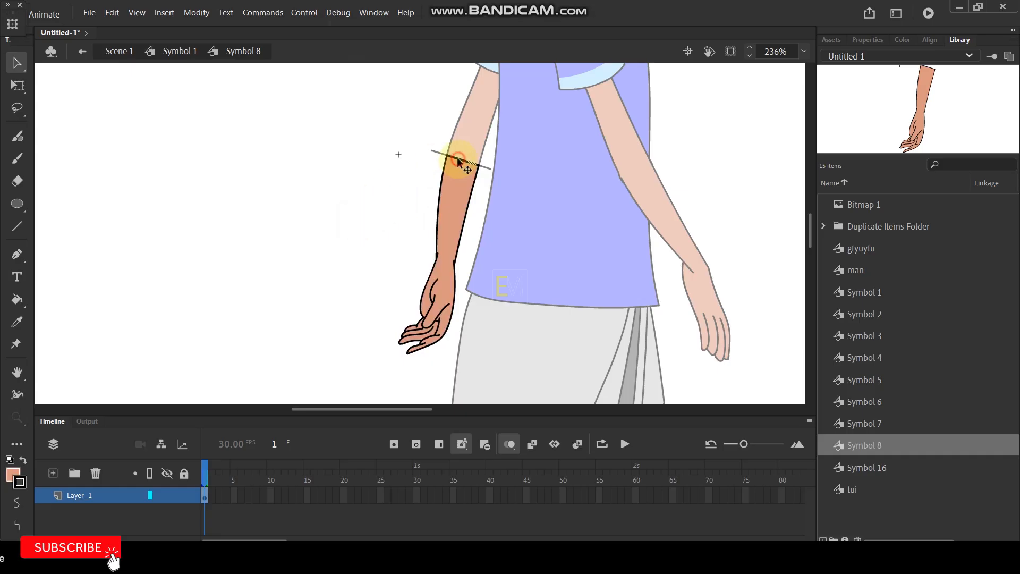
double_click(380, 200)
Return to Scene 1 and cut the remaining closed-fist forearm beside the character.
scroll(381, 202, down, 3)
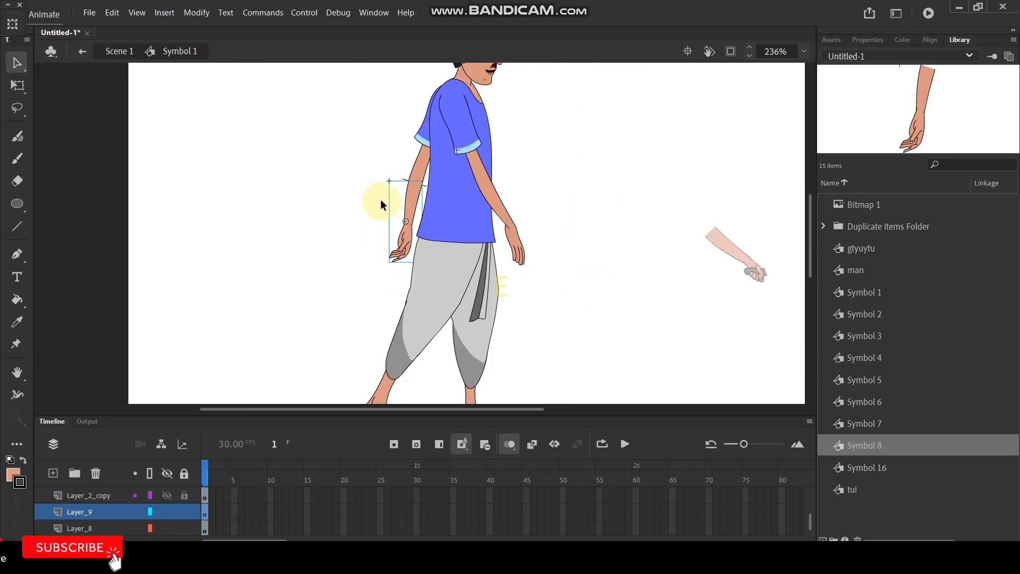
double_click(613, 215)
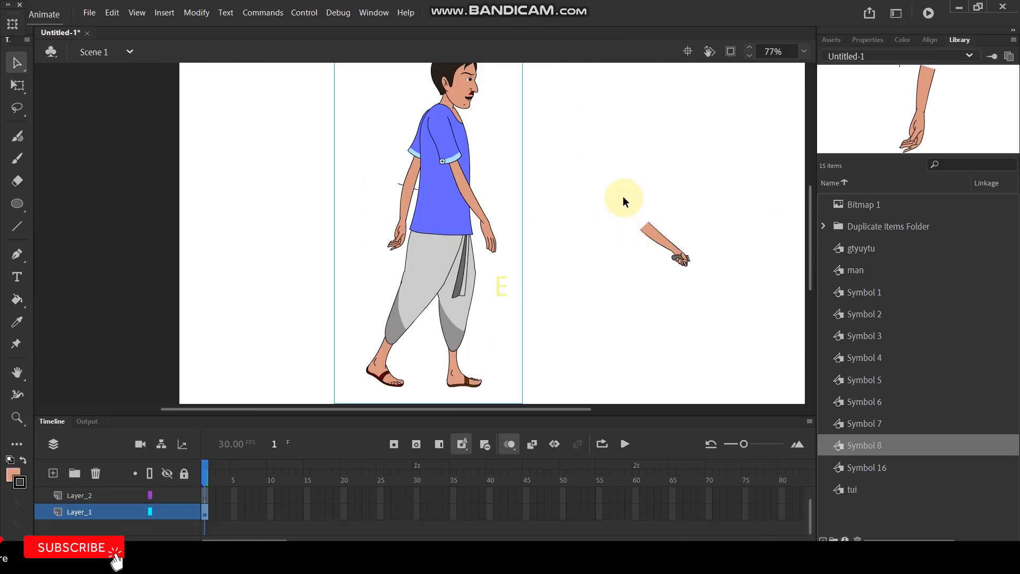
drag(623, 197, 720, 283)
drag(668, 246, 470, 230)
Open the far forearm symbol inside Symbol 1 and paste the closed-fist forearm into a blank keyframe at frame 2.
scroll(420, 221, up, 3)
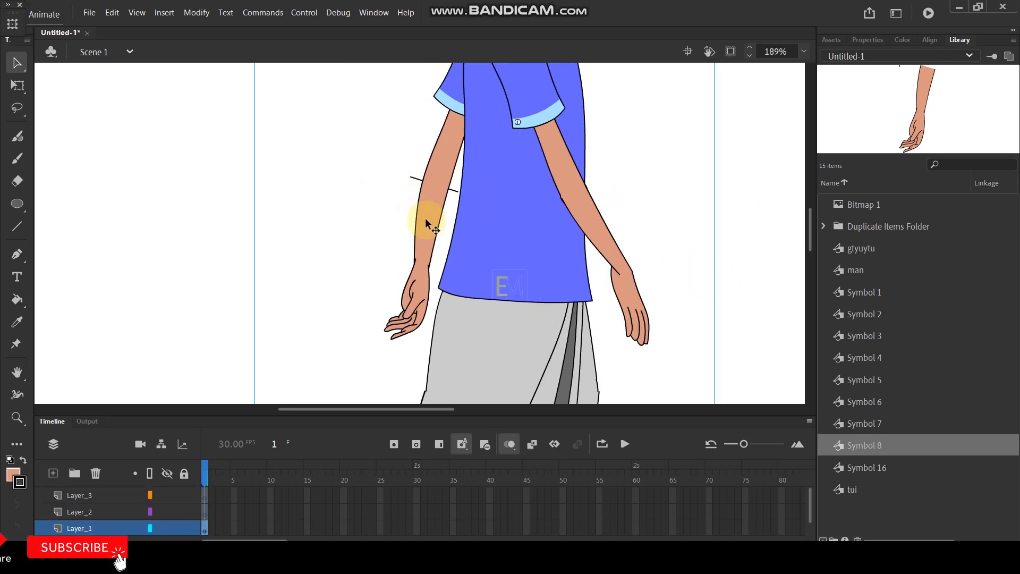
double_click(427, 218)
click(425, 235)
double_click(426, 235)
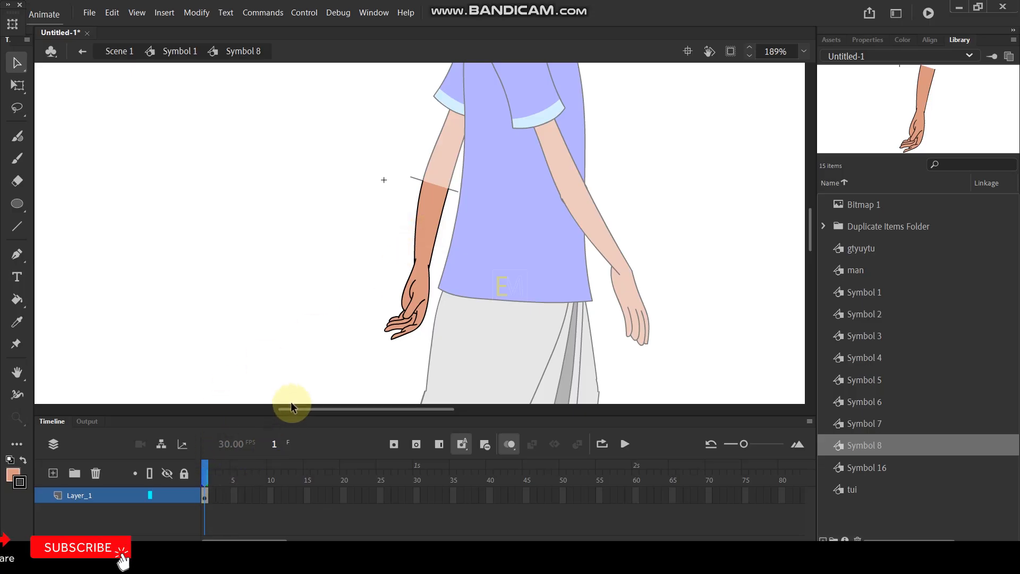
key(F7)
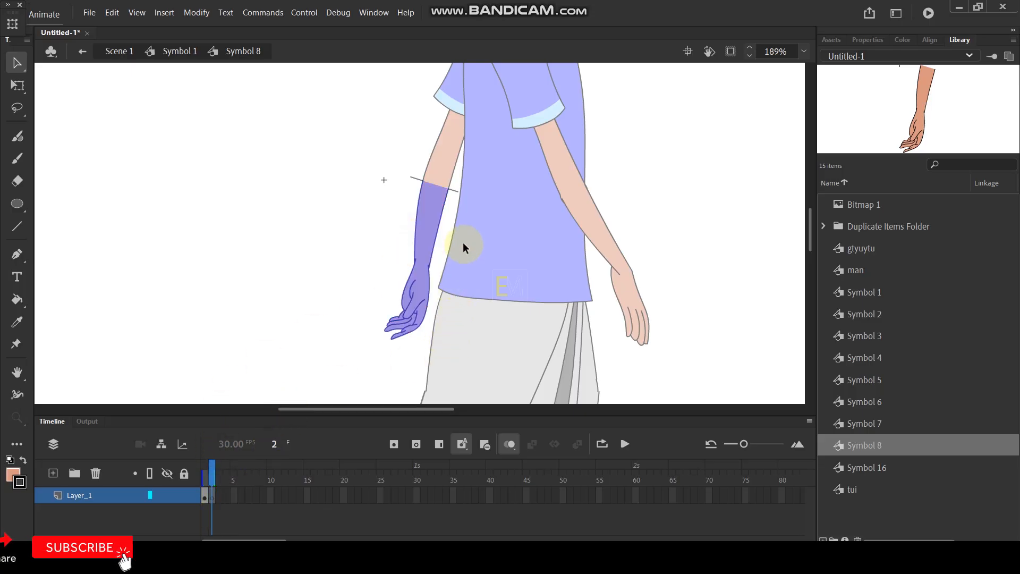
key(ctrl+v)
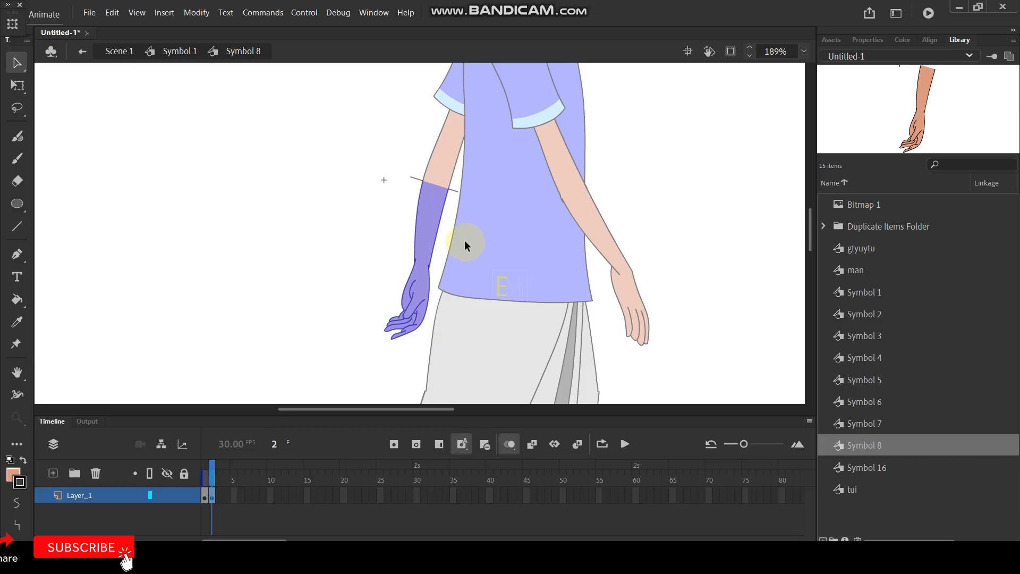
scroll(478, 242, down, 7)
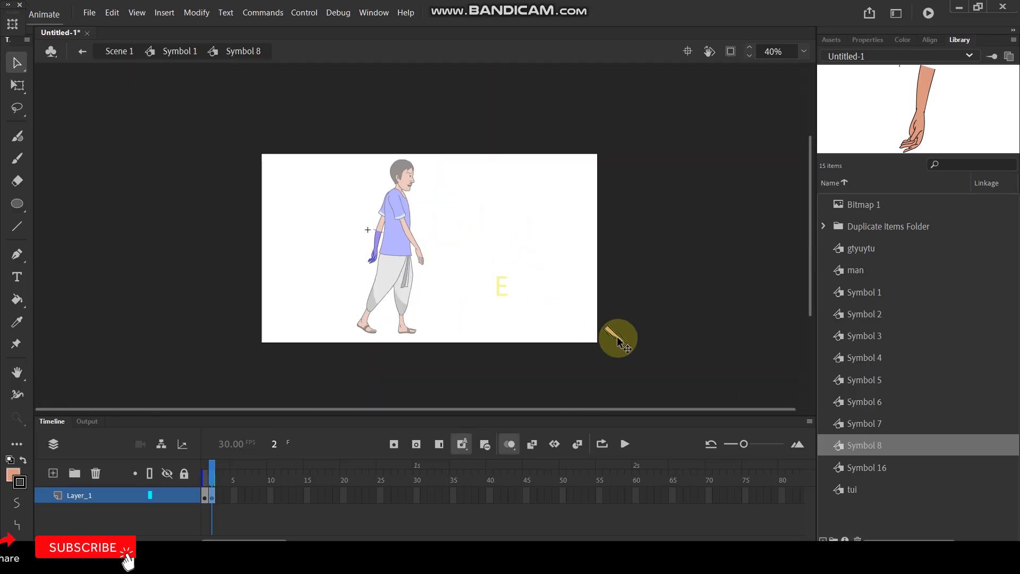
Move and rotate the closed-fist forearm onto the onion-skinned open-hand forearm, lining its elbow end up with the far upper arm.
drag(618, 337, 406, 256)
scroll(359, 242, up, 4)
scroll(360, 240, up, 4)
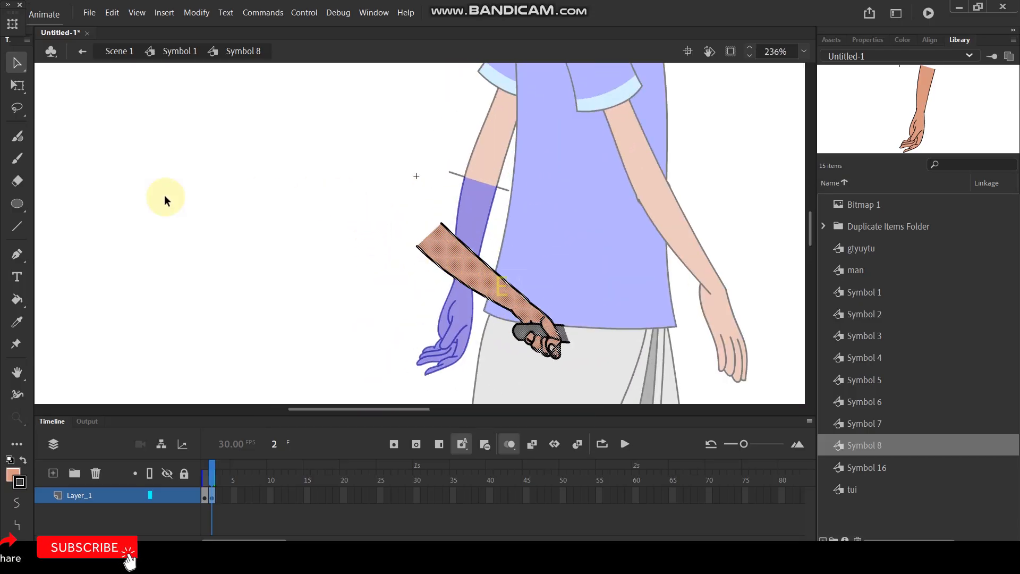
click(17, 85)
drag(578, 226, 476, 202)
drag(536, 322, 553, 305)
scroll(473, 203, up, 3)
drag(448, 192, 469, 205)
click(246, 170)
scroll(352, 177, down, 3)
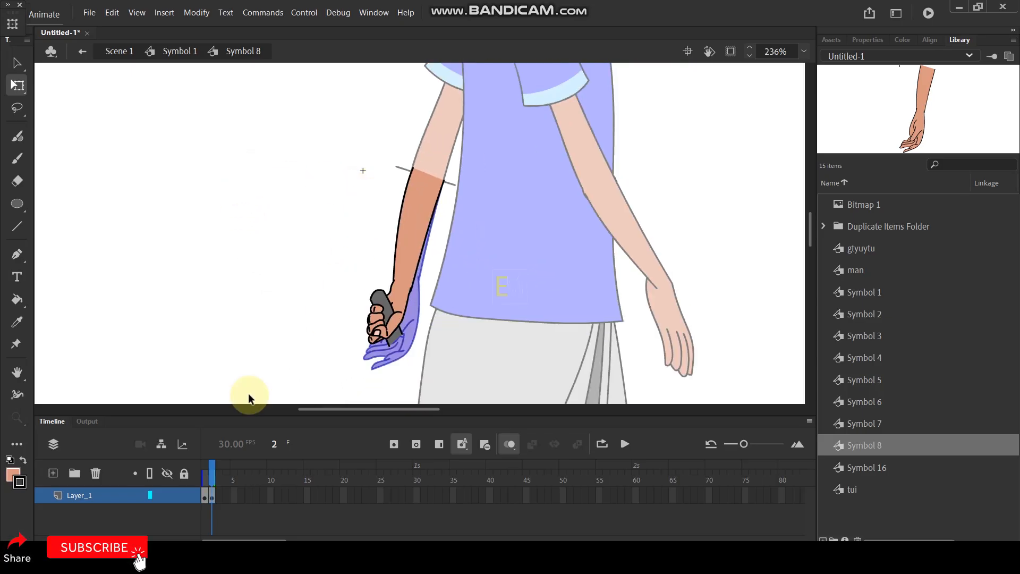
Return to Symbol 1 and delete the leftover elbow line stubs on both sides of the far arm.
double_click(182, 330)
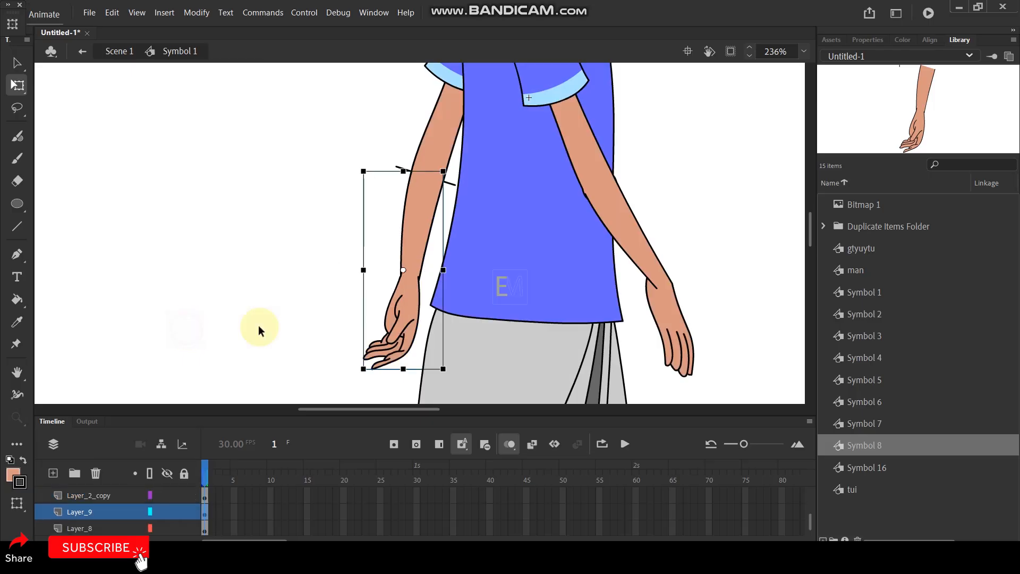
click(410, 169)
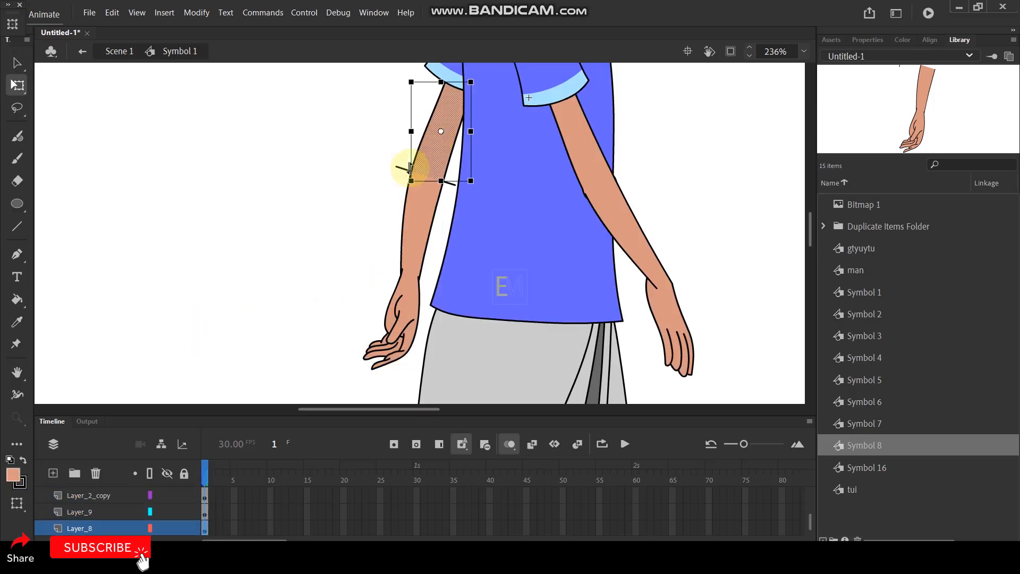
click(400, 169)
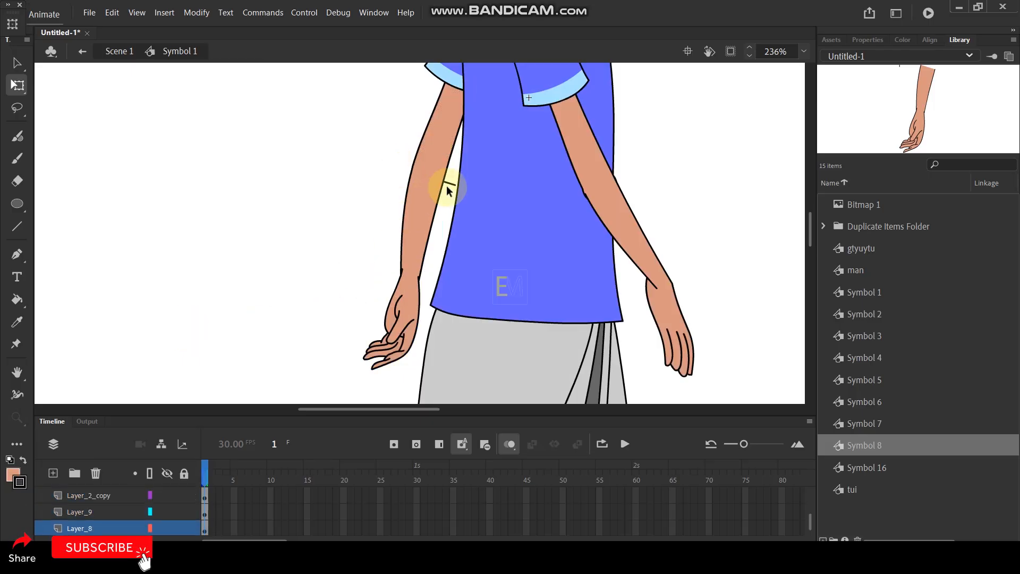
click(450, 184)
key(Delete)
Display the far forearm's layer, Layer_9, as outlines so the elbow end of the upper arm is exposed.
click(412, 293)
click(150, 511)
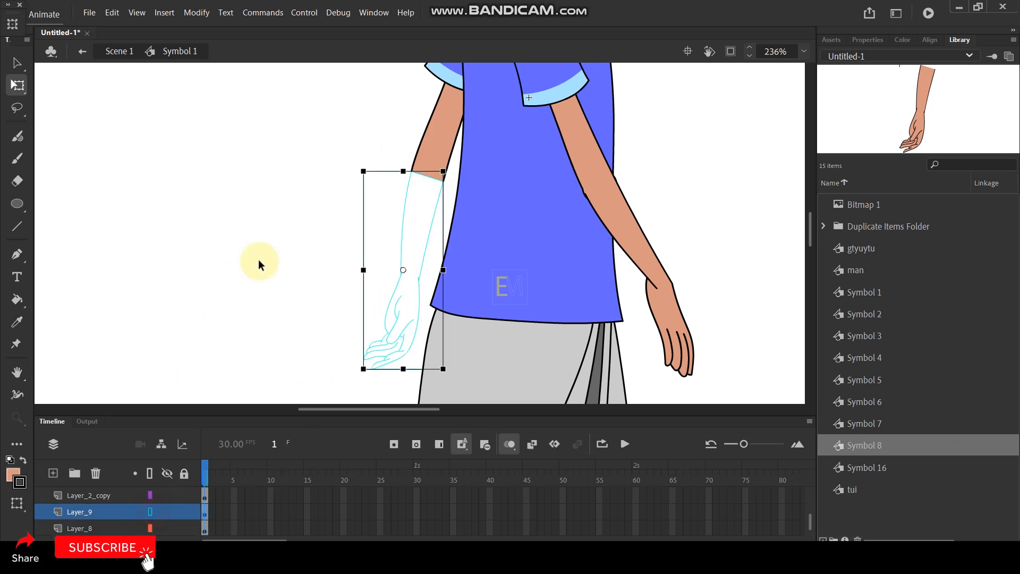
scroll(414, 160, up, 3)
click(255, 209)
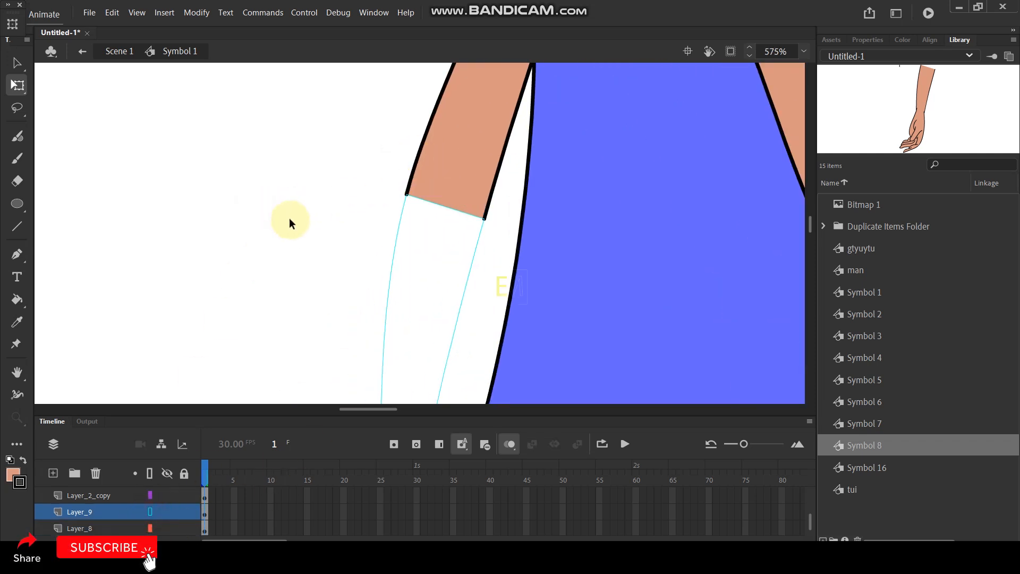
click(17, 203)
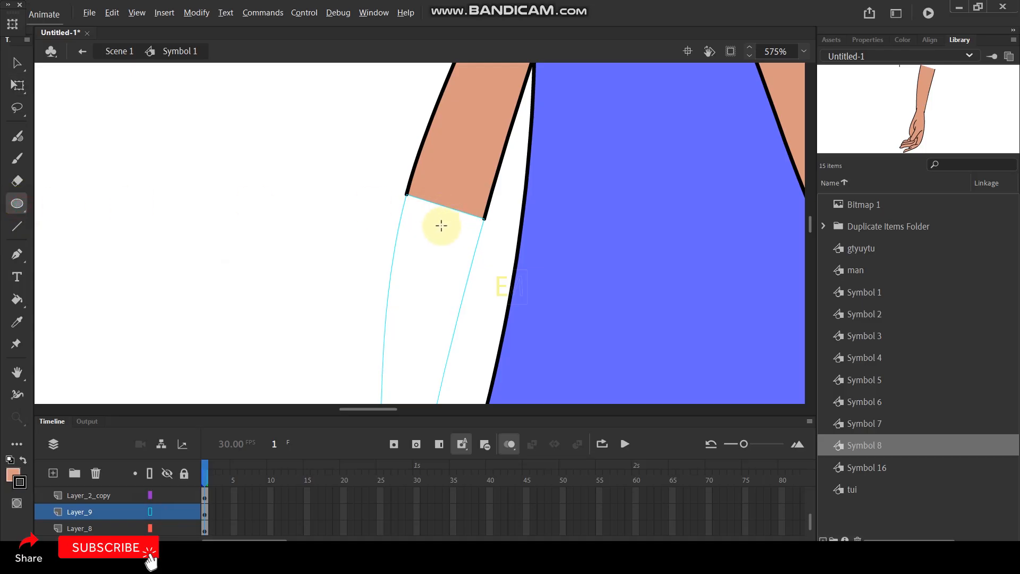
drag(439, 226, 452, 268)
key(ctrl+z)
Draw a circle on Layer_8 with the Oval tool, place it over the far upper arm's elbow end and scale it to the arm's width.
click(80, 528)
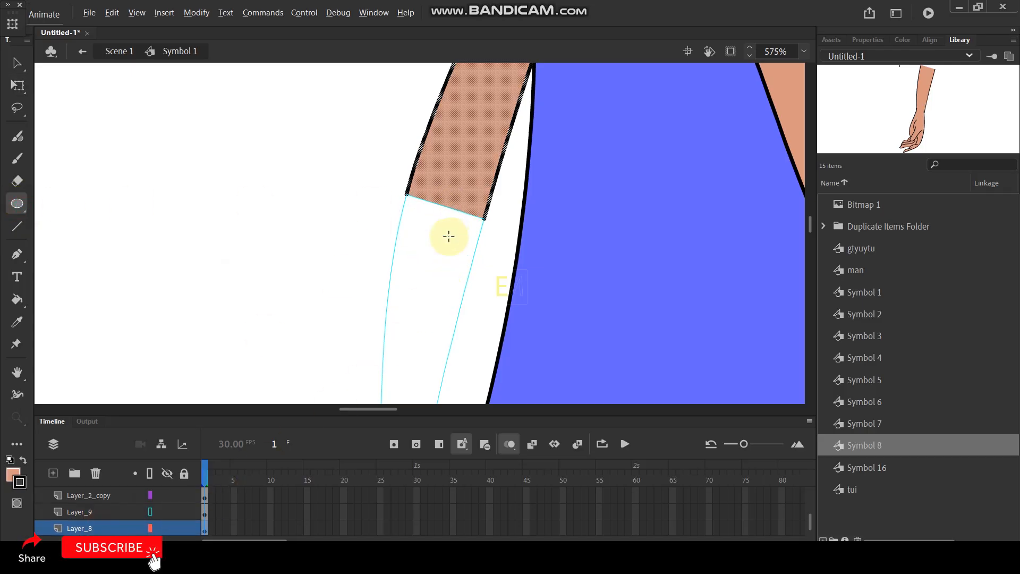
drag(435, 231, 438, 276)
key(ctrl+z)
mouse_move(289, 243)
mouse_down()
mouse_move(308, 273)
mouse_move(442, 240)
mouse_up()
key(v)
double_click(305, 238)
scroll(410, 212, up, 2)
click(18, 85)
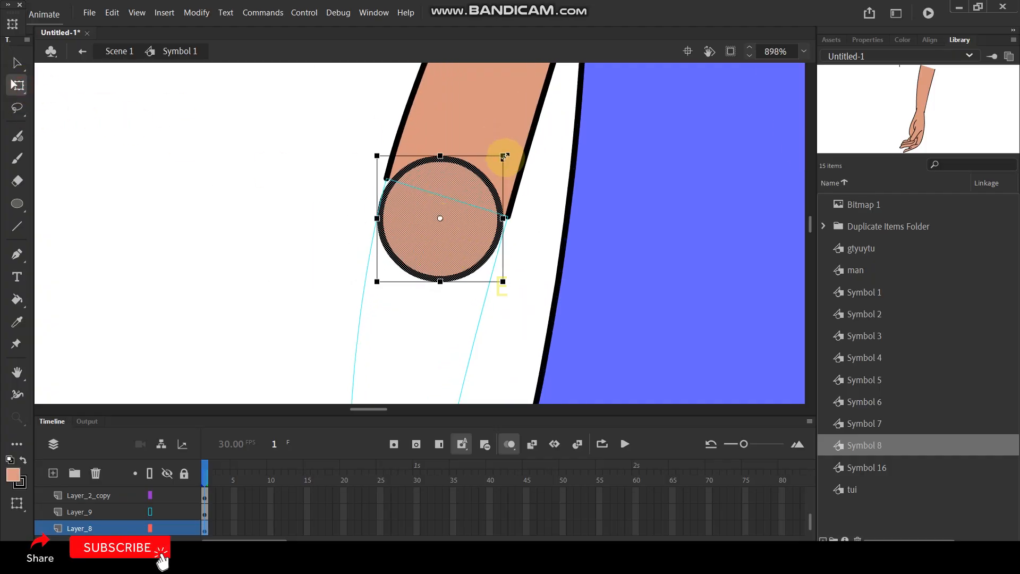
drag(503, 154, 507, 146)
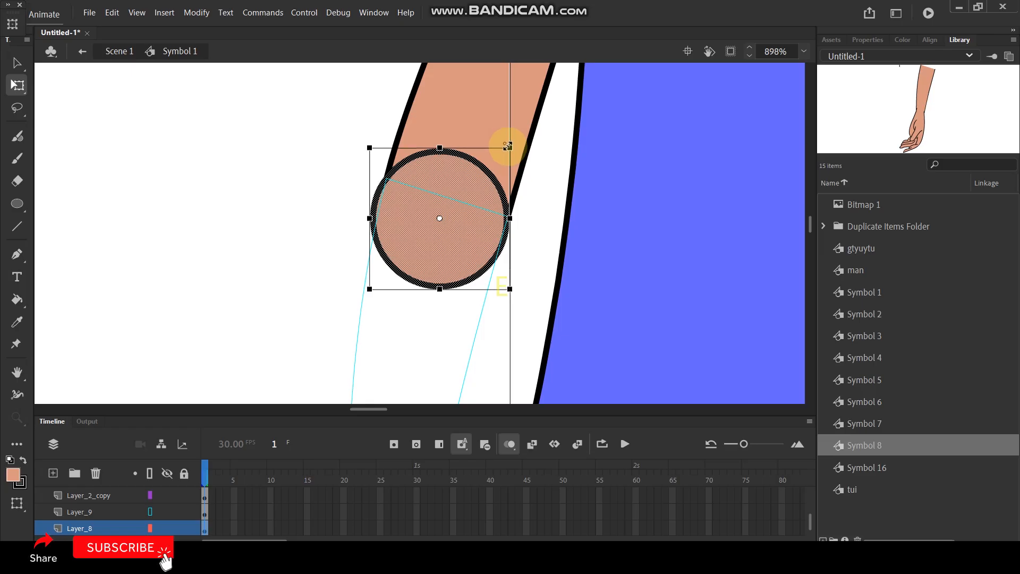
Delete the circle's arc inside the upper arm to leave a rounded elbow, and turn off outline display for Layer_9.
click(277, 207)
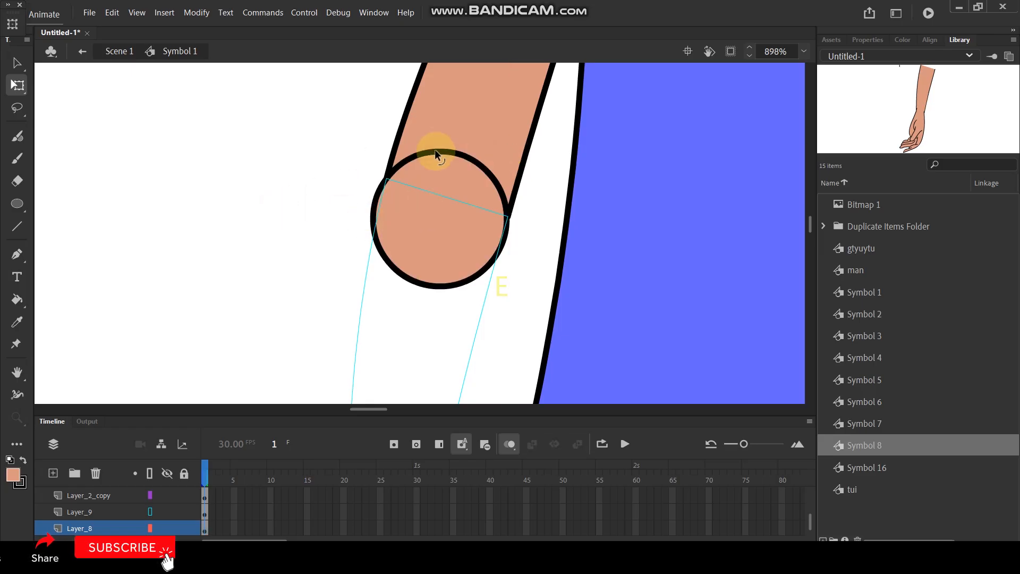
click(436, 151)
key(Delete)
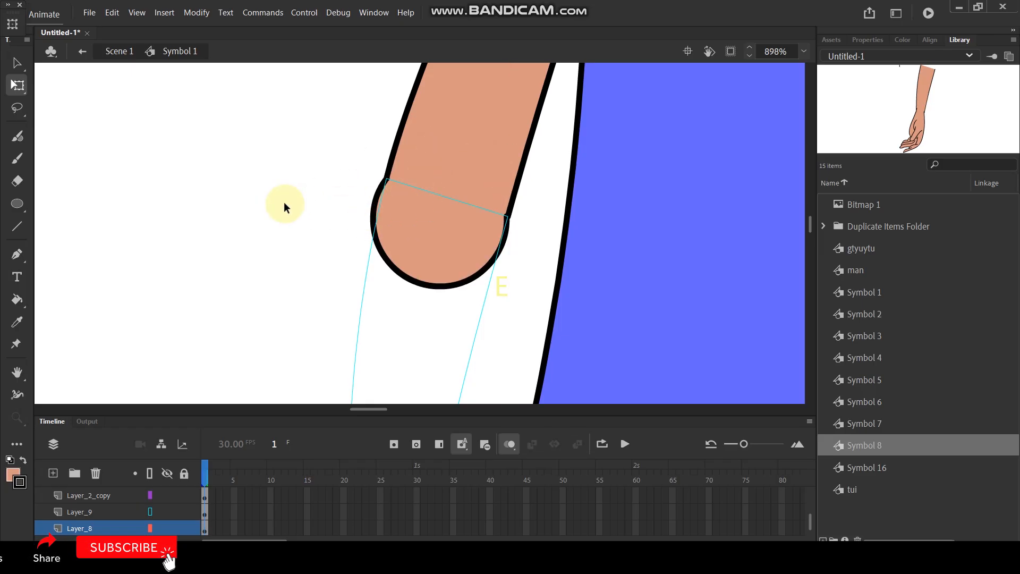
click(150, 511)
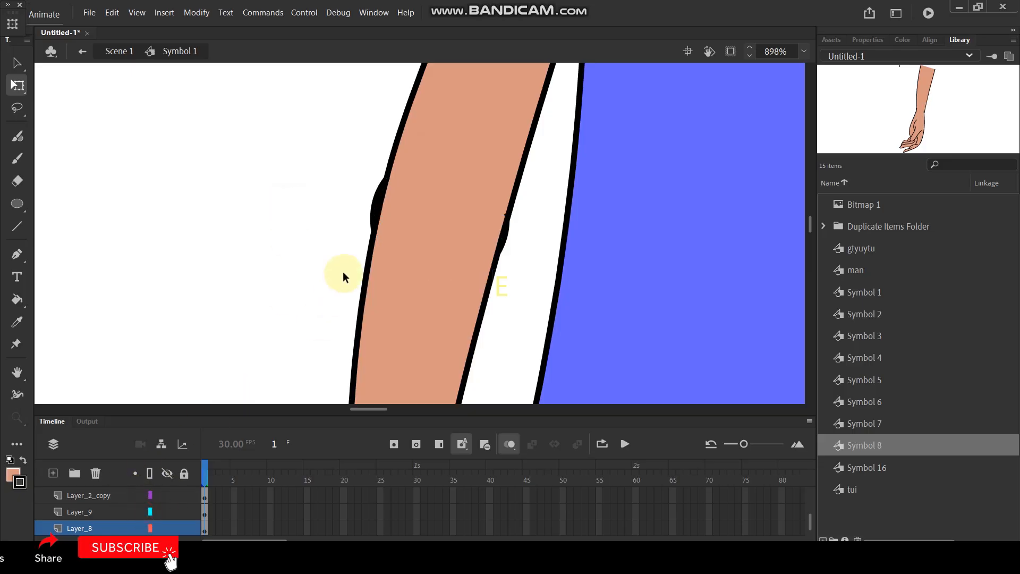
scroll(342, 276, down, 3)
scroll(343, 276, down, 2)
Convert the far upper arm and sleeve on Layer_8 to a graphic symbol and place its pivot at the shoulder.
click(109, 527)
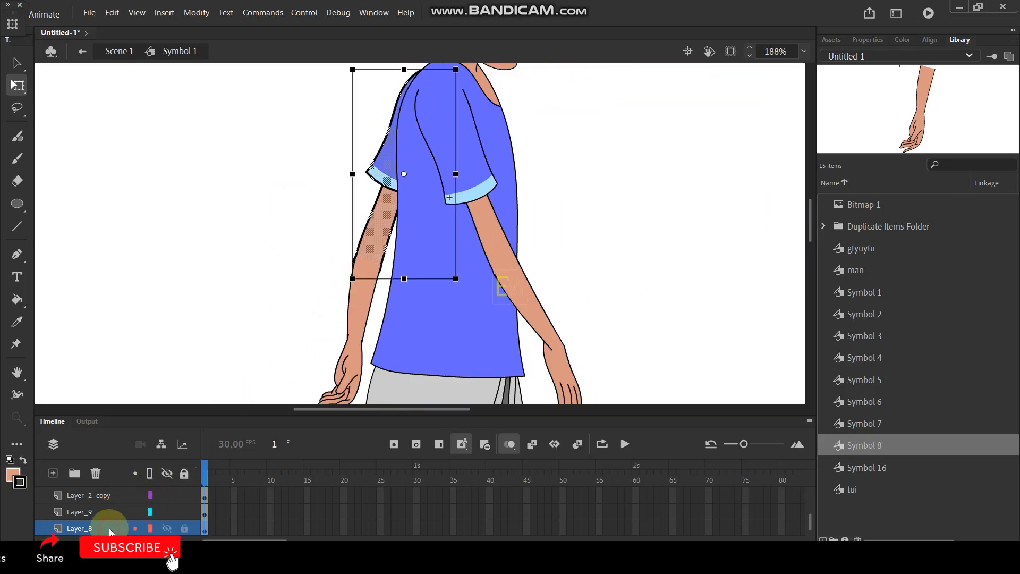
key(F8)
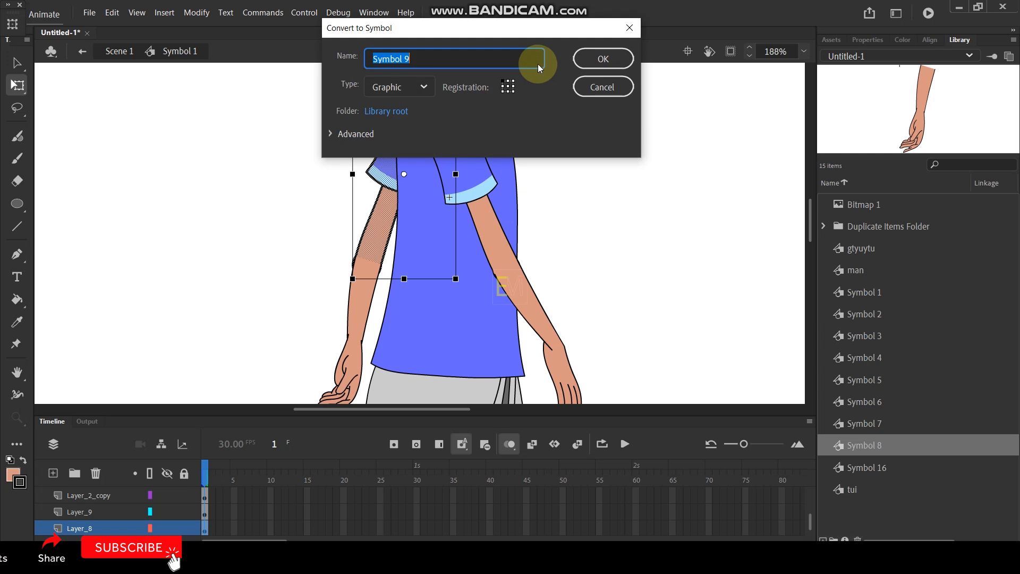
click(589, 55)
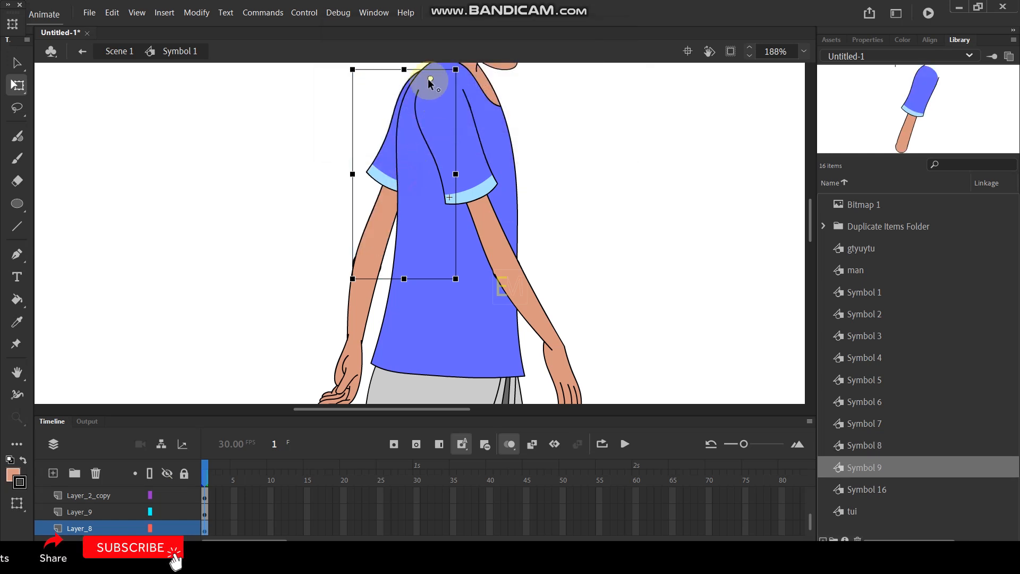
scroll(483, 145, down, 3)
scroll(524, 241, up, 2)
click(508, 246)
Unlock the near forearm's layer, open the near forearm symbol, turn off onion skinning and go to the closed fist at frame 2.
scroll(183, 498, up, 4)
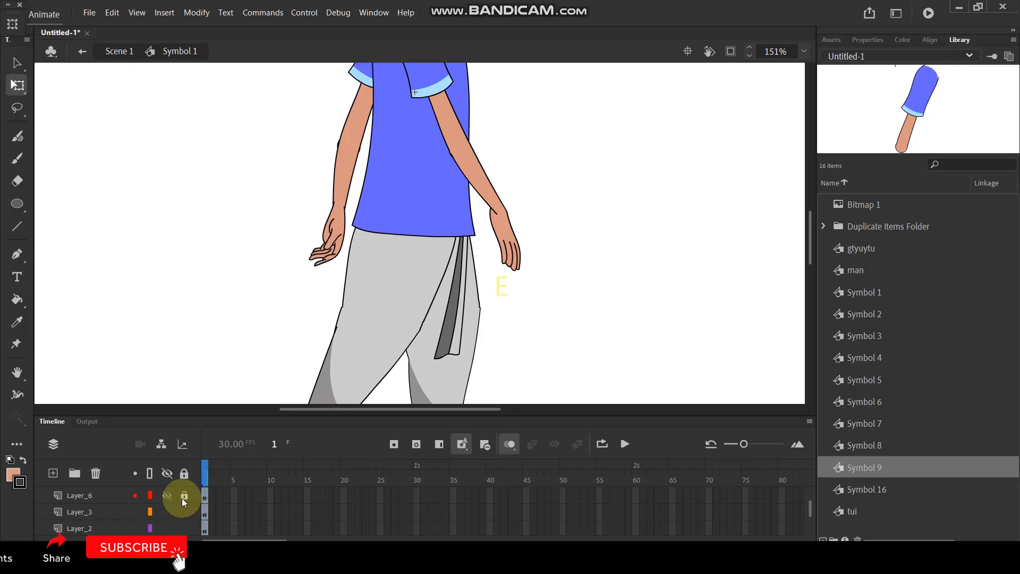
click(183, 497)
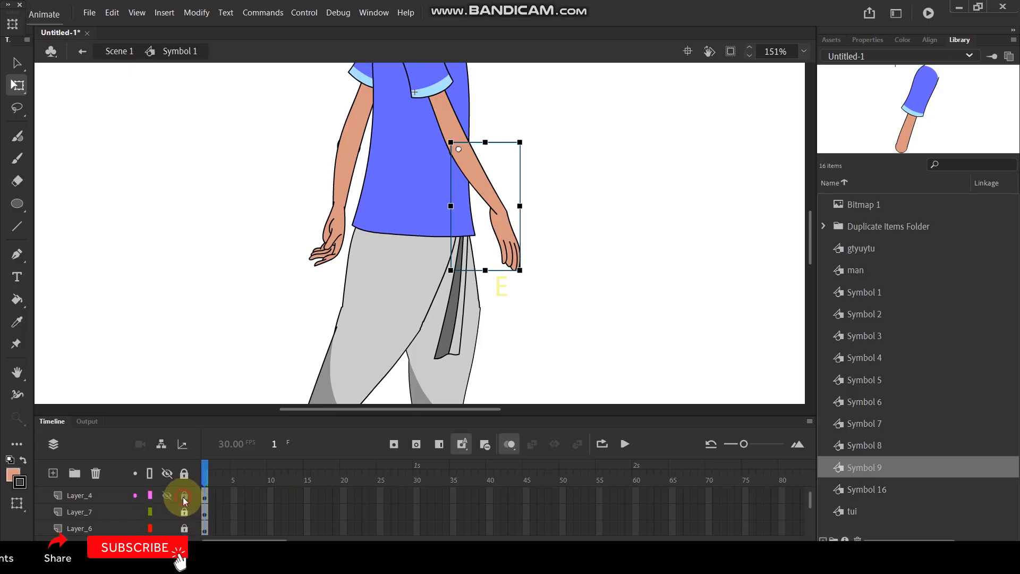
double_click(484, 205)
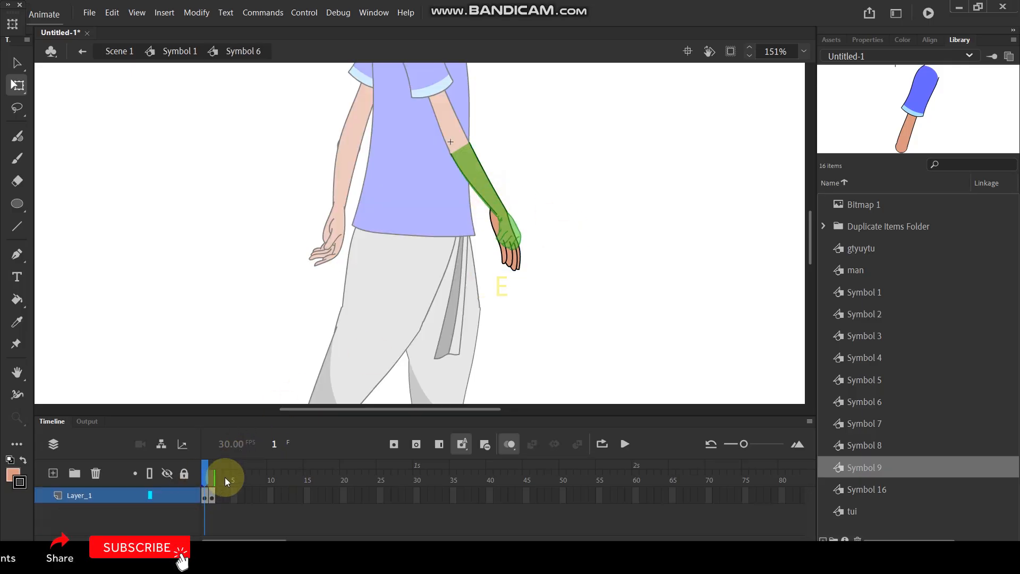
click(508, 445)
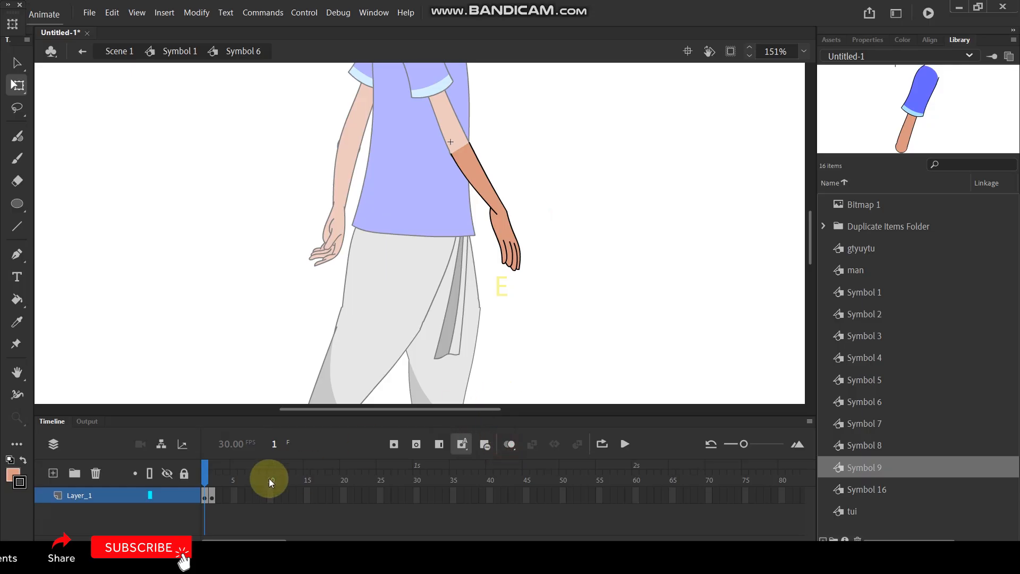
click(215, 469)
scroll(532, 234, up, 3)
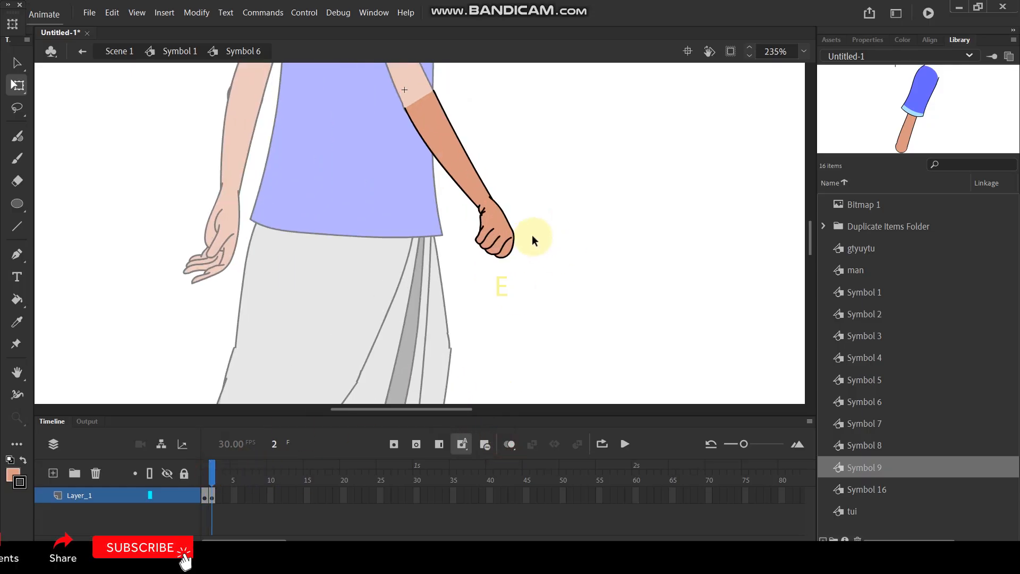
scroll(552, 233, up, 1)
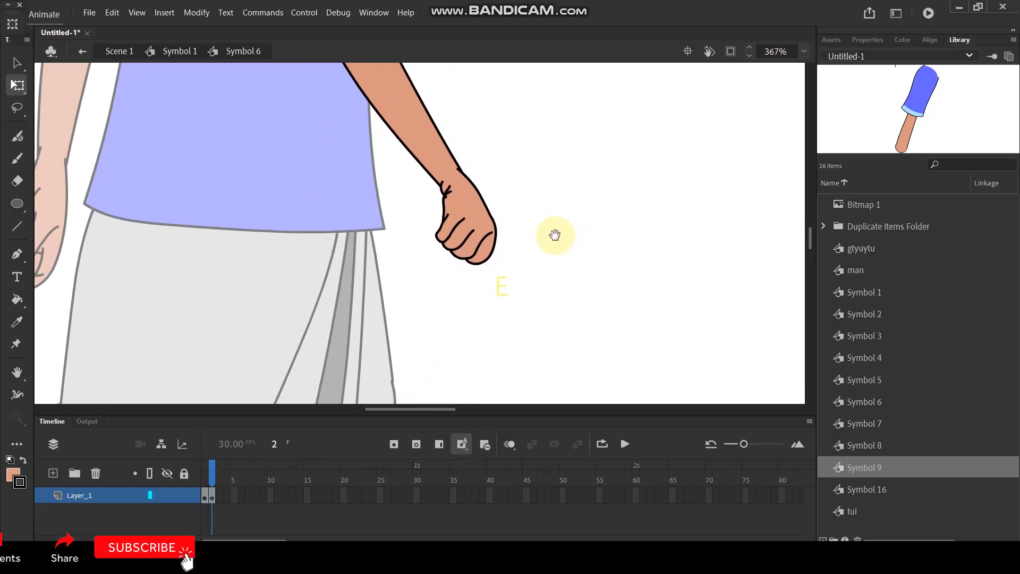
click(17, 226)
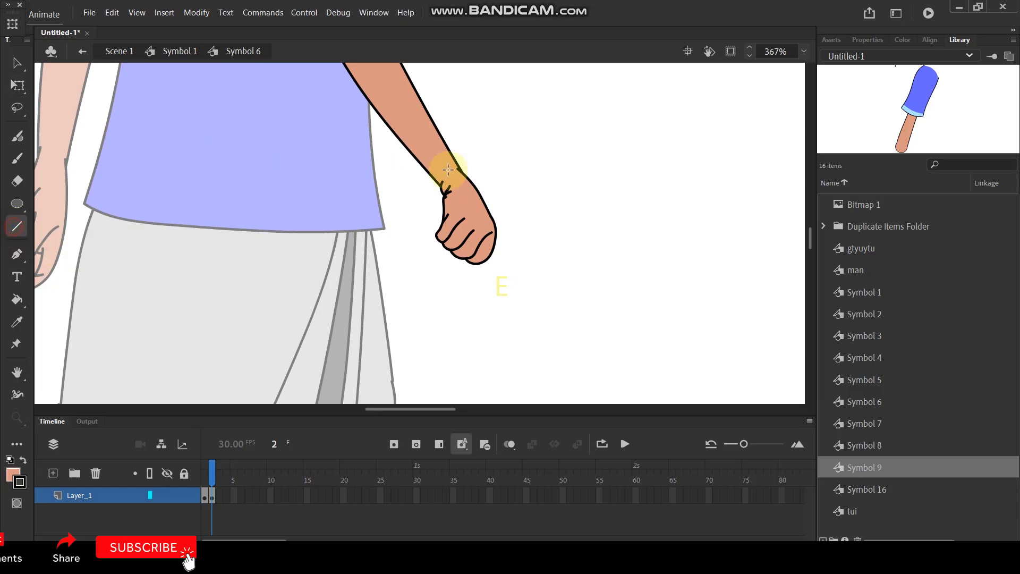
drag(344, 103, 608, 357)
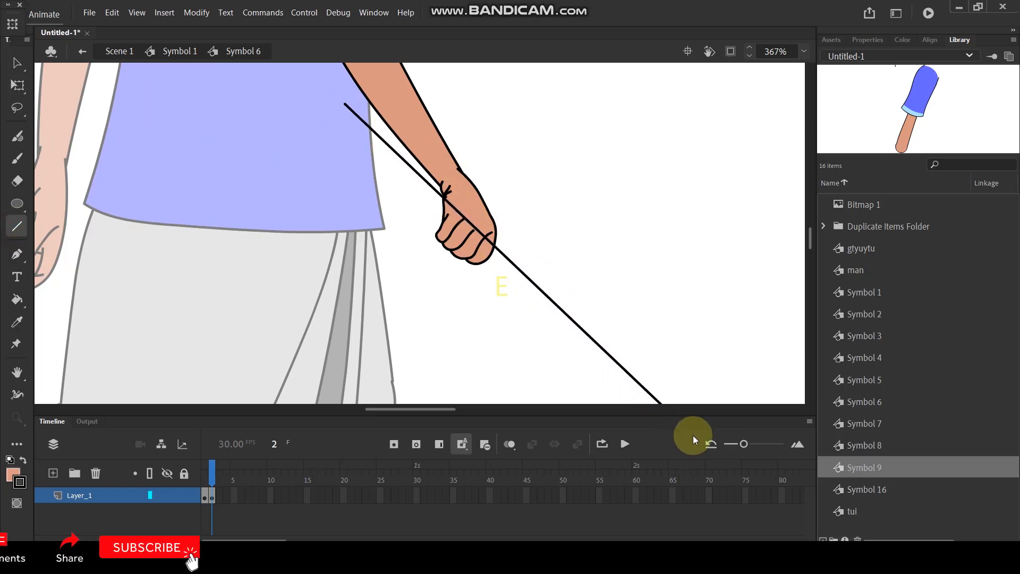
scroll(565, 200, down, 3)
scroll(618, 269, up, 2)
key(ctrl+z)
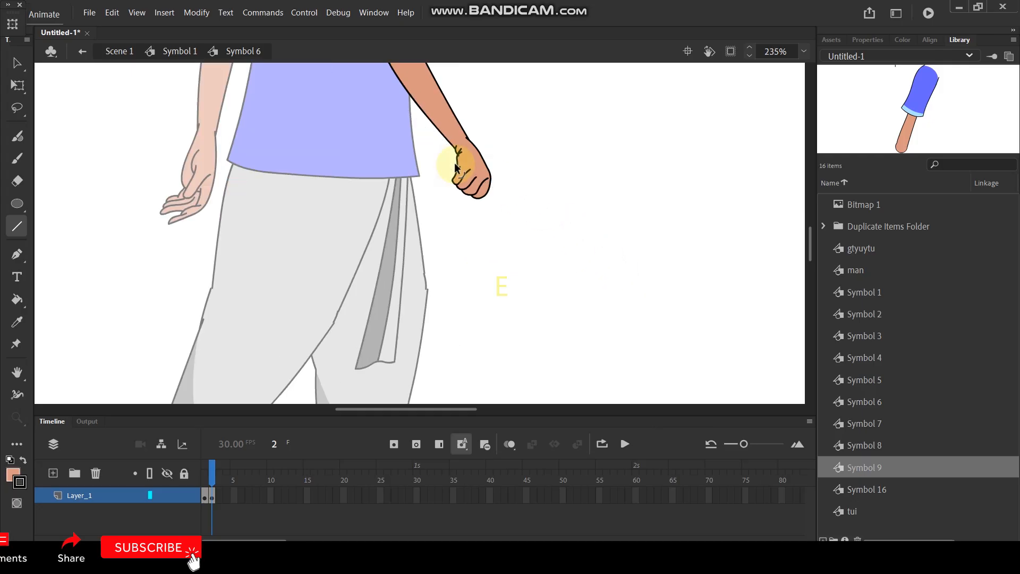
Draw a long, thin tool handle diagonally through the closed fist using two parallel lines joined by short lines at both ends.
drag(401, 112, 681, 359)
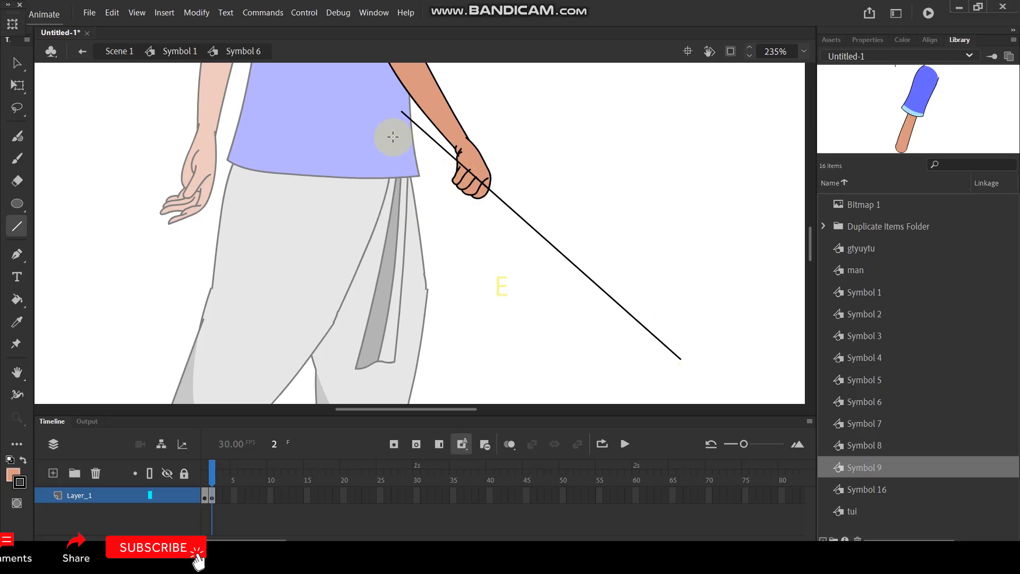
drag(393, 137, 669, 376)
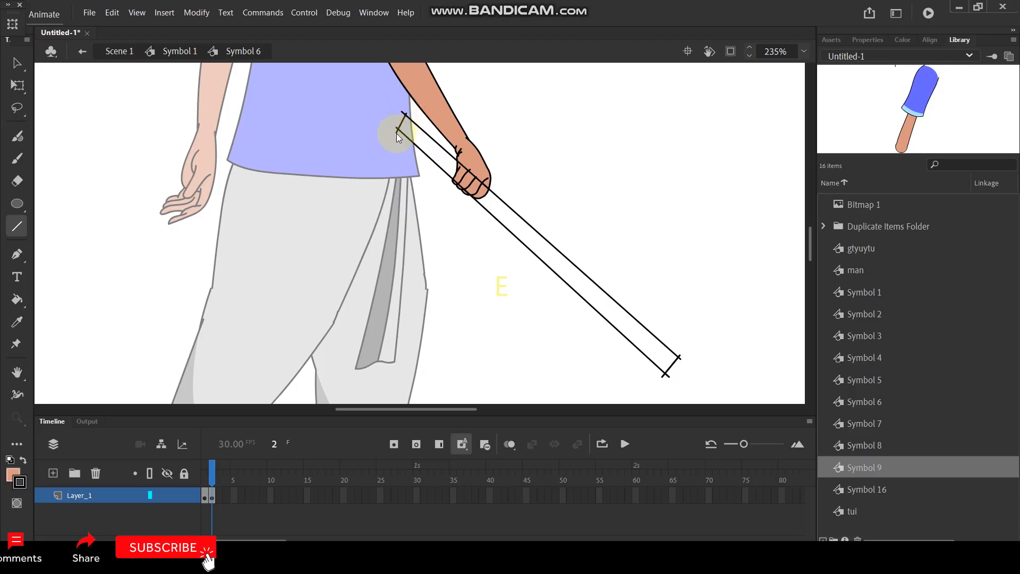
Draw two blade side lines down from the underside of the handle's lower end and bend both into curves.
scroll(473, 136, down, 3)
scroll(601, 221, up, 4)
drag(647, 226, 559, 345)
drag(561, 148, 459, 284)
key(v)
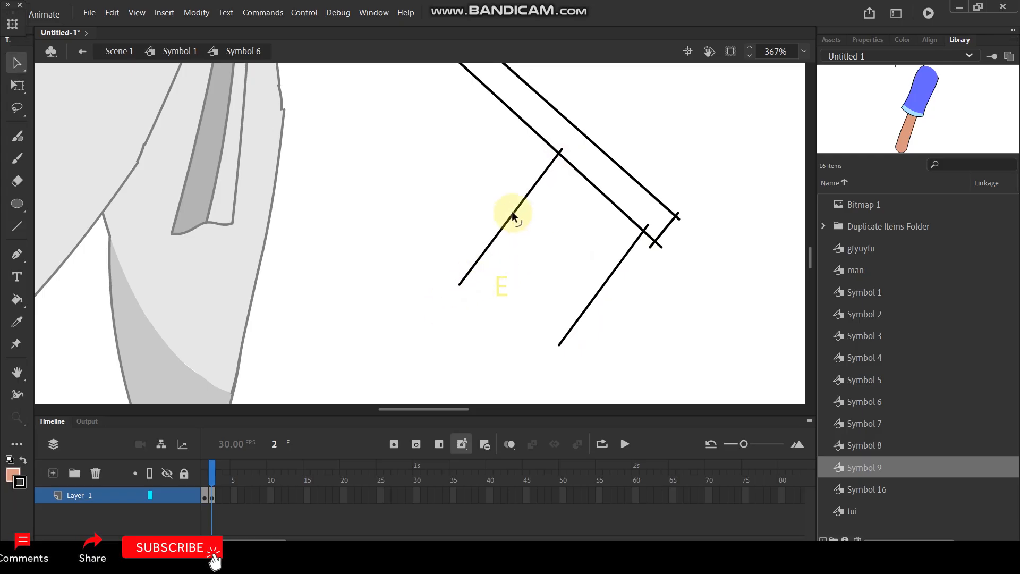
drag(514, 216, 519, 221)
drag(615, 275, 608, 269)
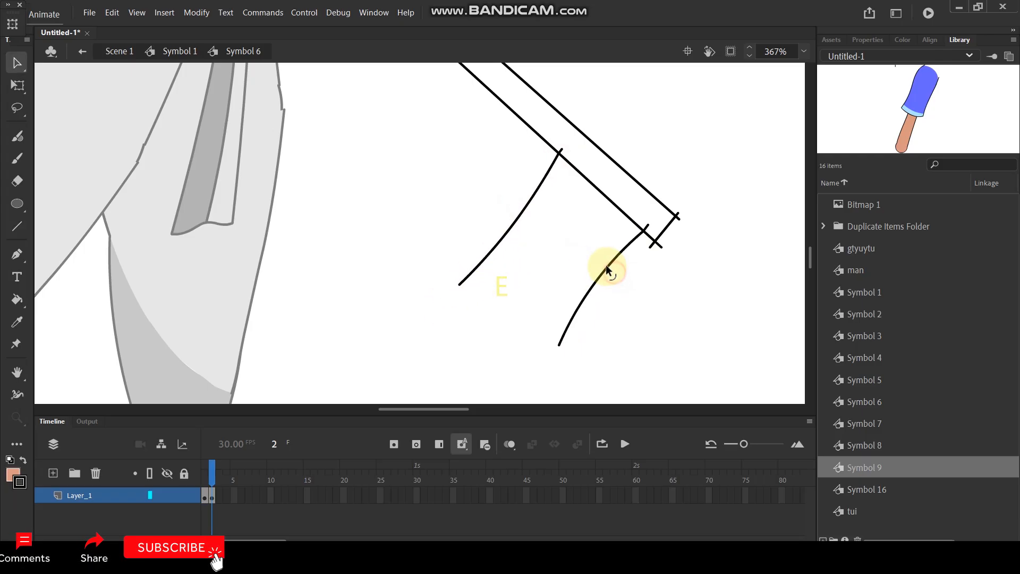
key(n)
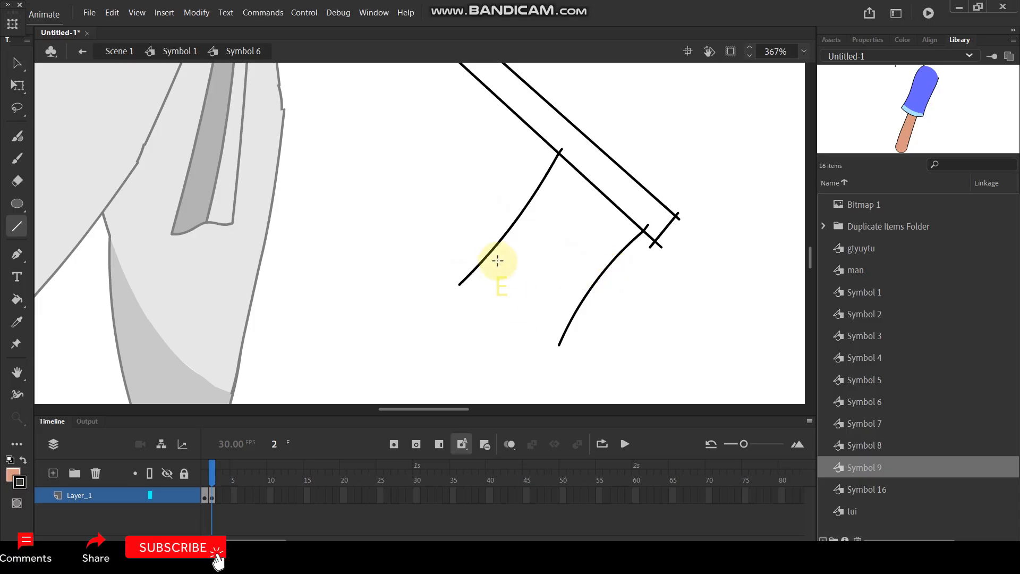
mouse_move(472, 241)
mouse_down()
mouse_move(587, 318)
mouse_move(582, 326)
mouse_up()
key(ctrl+z)
Shift the free end of the blade side nearest the handle tip outward, and close the blade with an outward-curving edge line.
key(v)
drag(558, 344, 582, 357)
key(y)
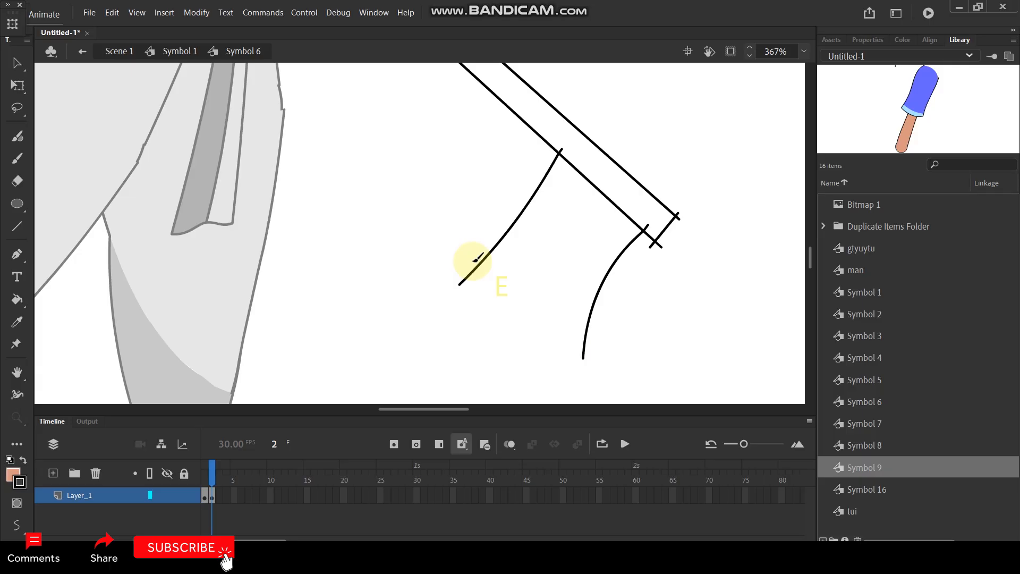
drag(468, 260, 595, 349)
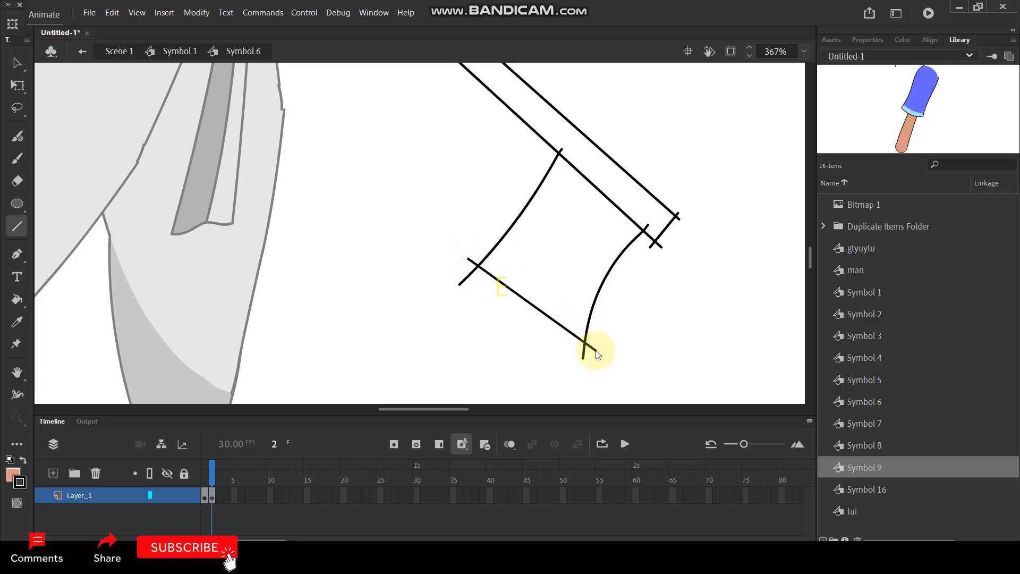
key(v)
drag(548, 315, 537, 324)
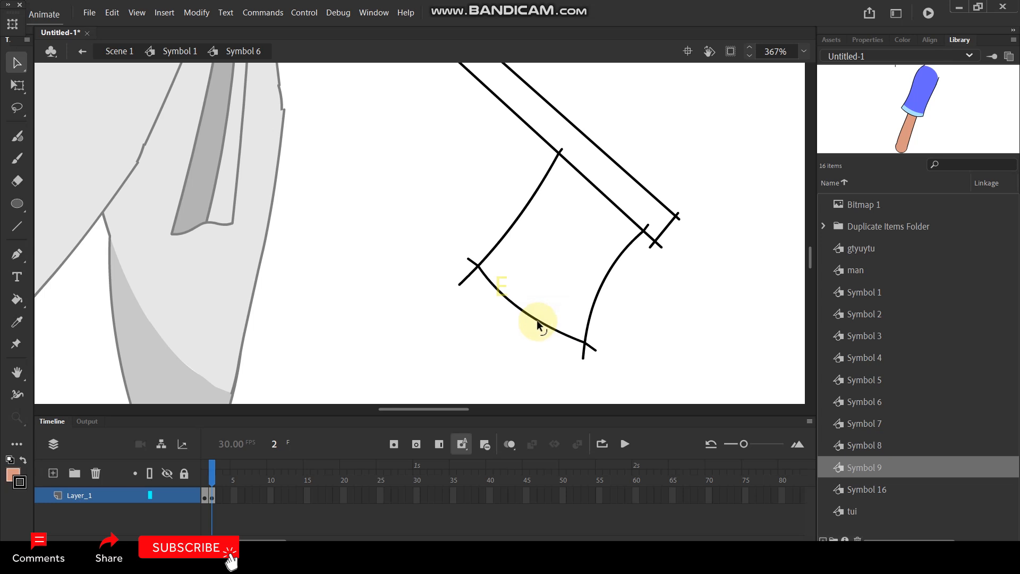
scroll(546, 308, down, 3)
scroll(608, 292, up, 4)
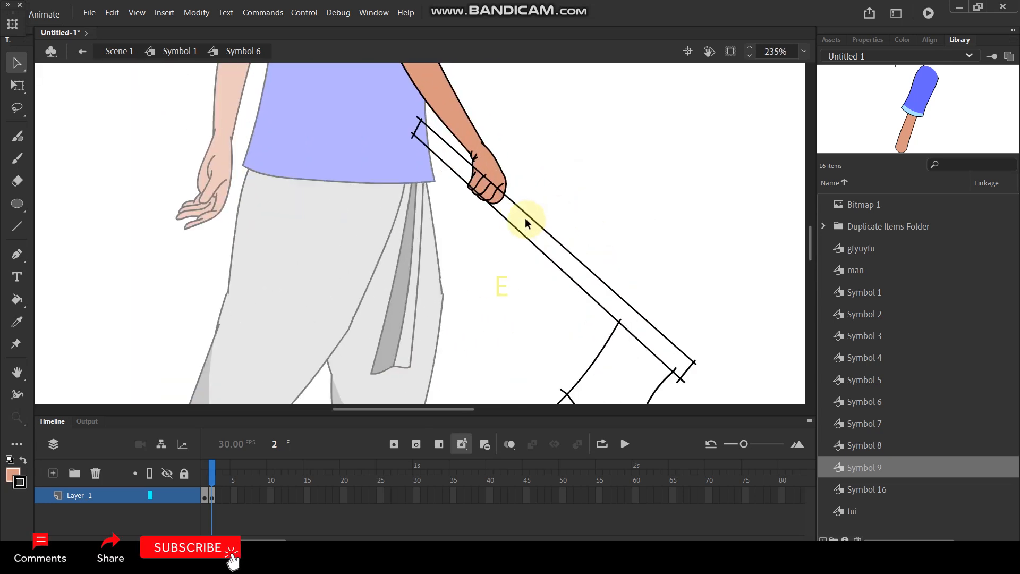
Fill the tool's handle and blade with dark grey.
click(14, 474)
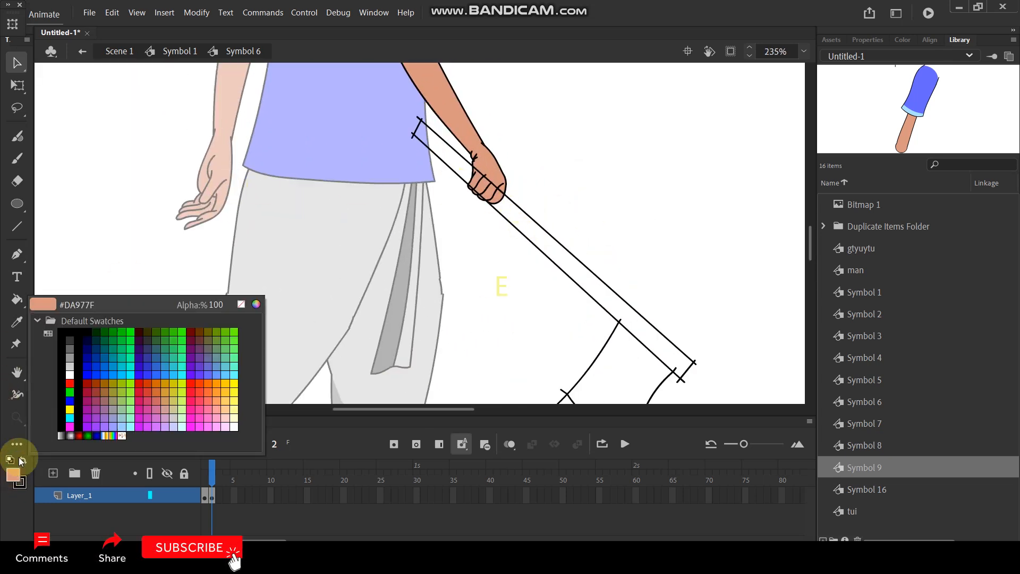
click(70, 348)
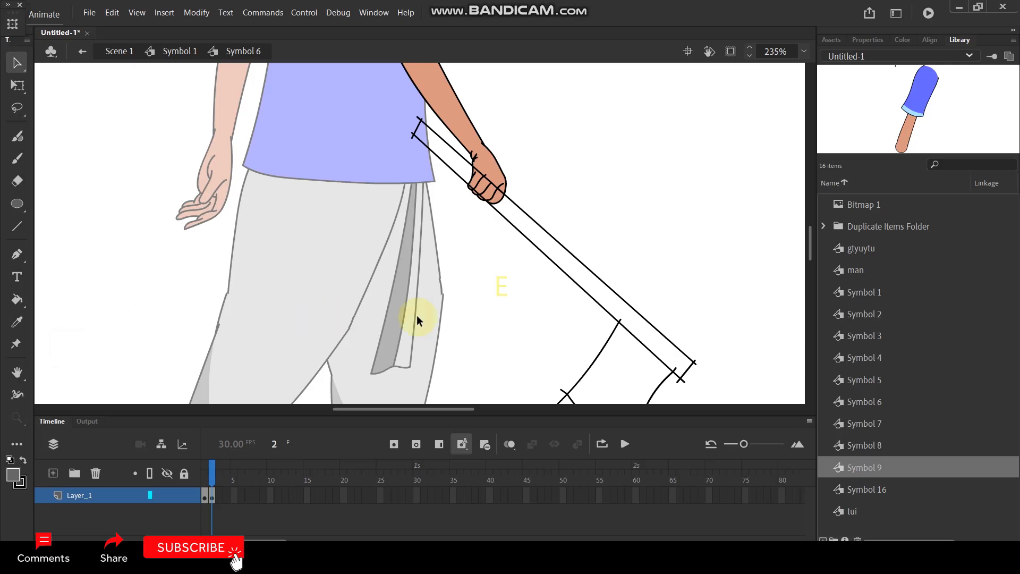
key(k)
click(550, 244)
click(448, 144)
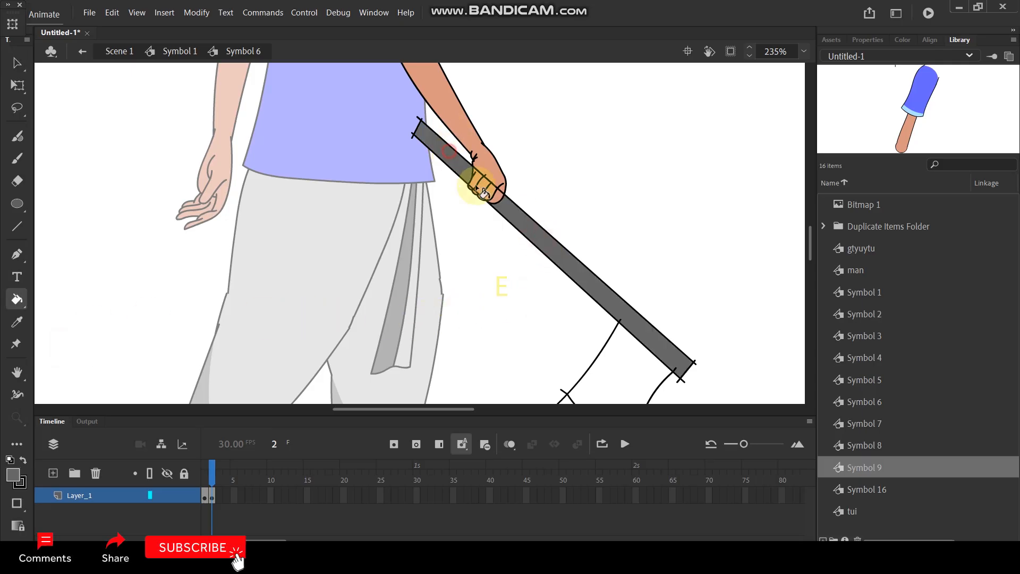
click(635, 386)
Draw a curved dividing line across the blade and fill the part along the cutting edge with light grey.
drag(704, 249, 588, 120)
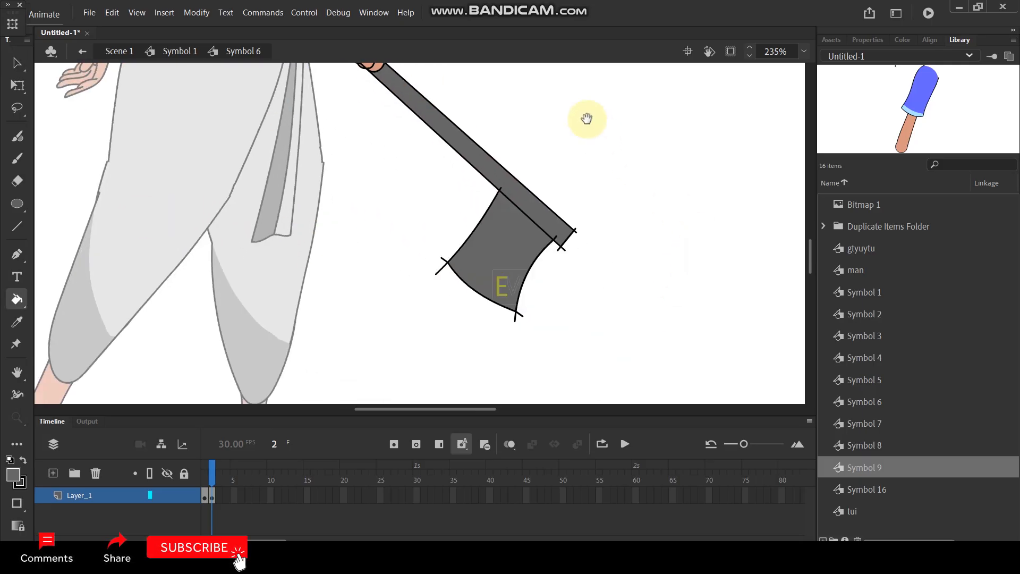
key(shift+y)
mouse_move(447, 244)
mouse_down()
mouse_move(490, 261)
mouse_move(566, 256)
mouse_up()
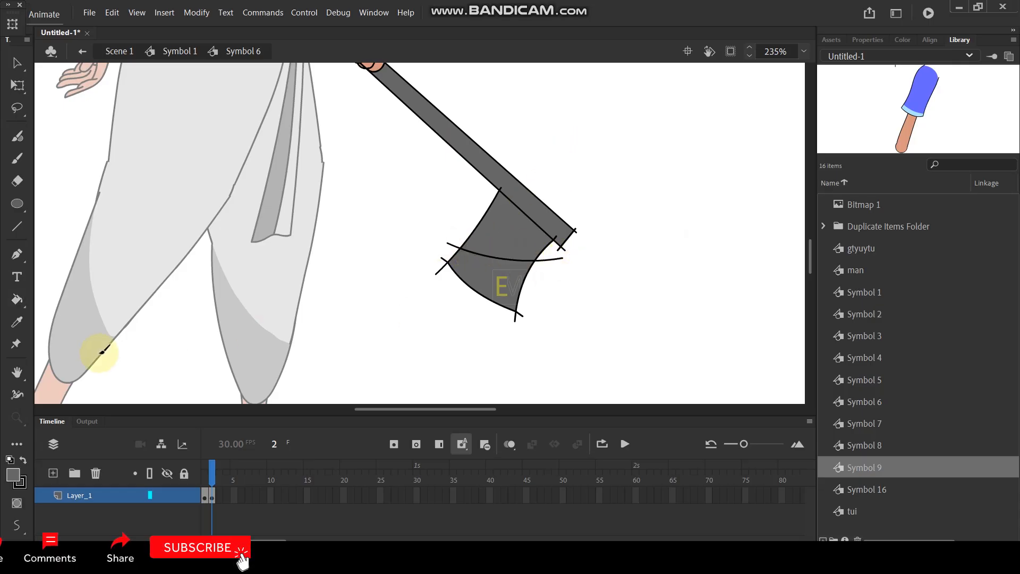
click(14, 476)
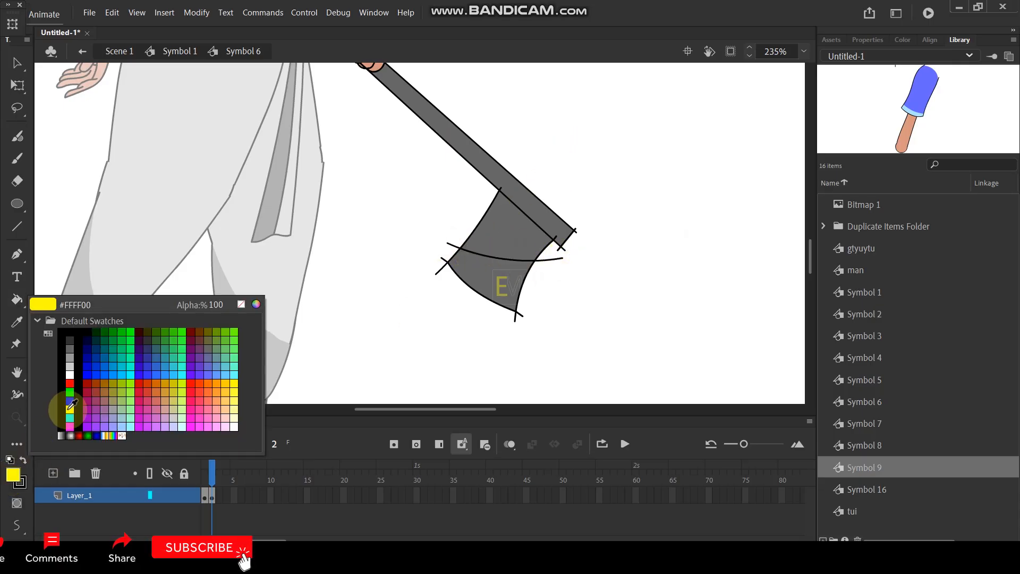
click(70, 365)
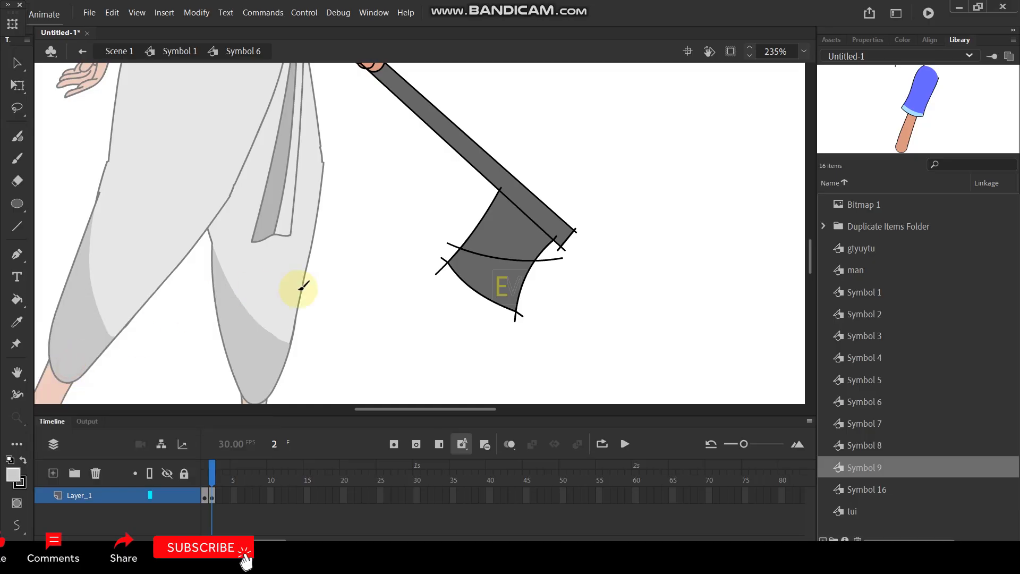
key(k)
click(496, 280)
Delete the curved line dividing the blade's dark and light fills, including its overshooting end beside the handle tip.
click(17, 63)
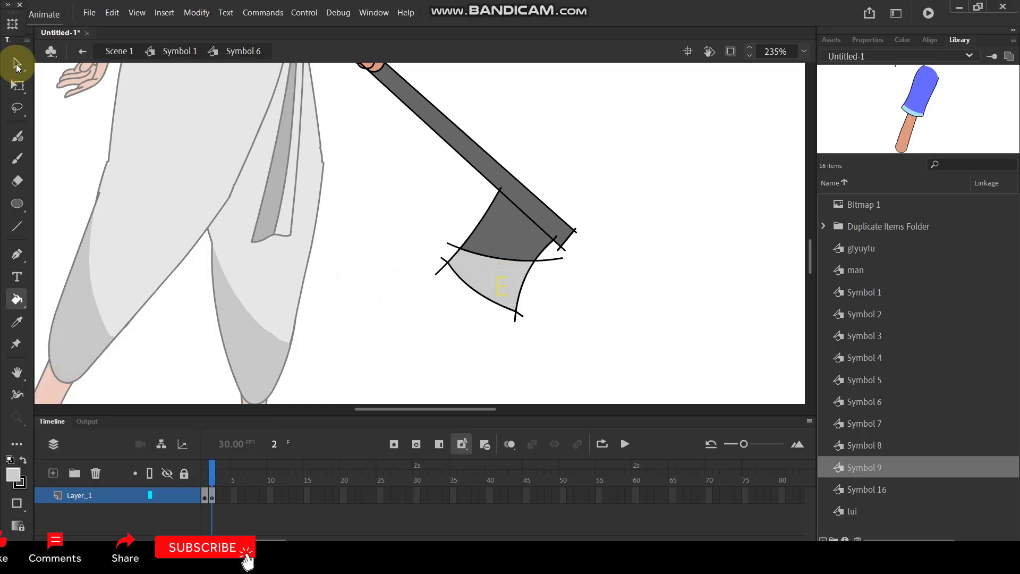
click(542, 261)
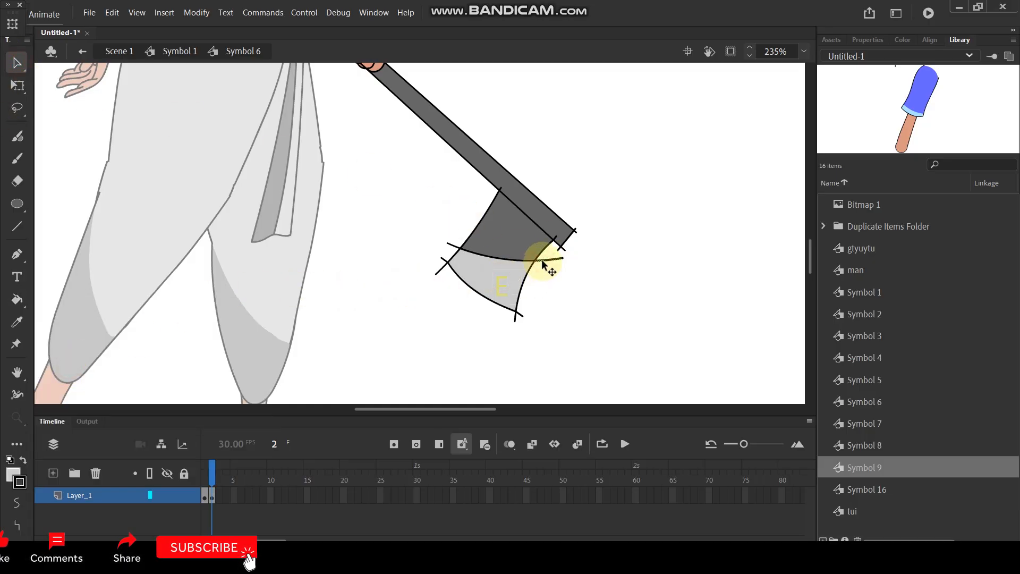
key(Delete)
click(514, 260)
key(Delete)
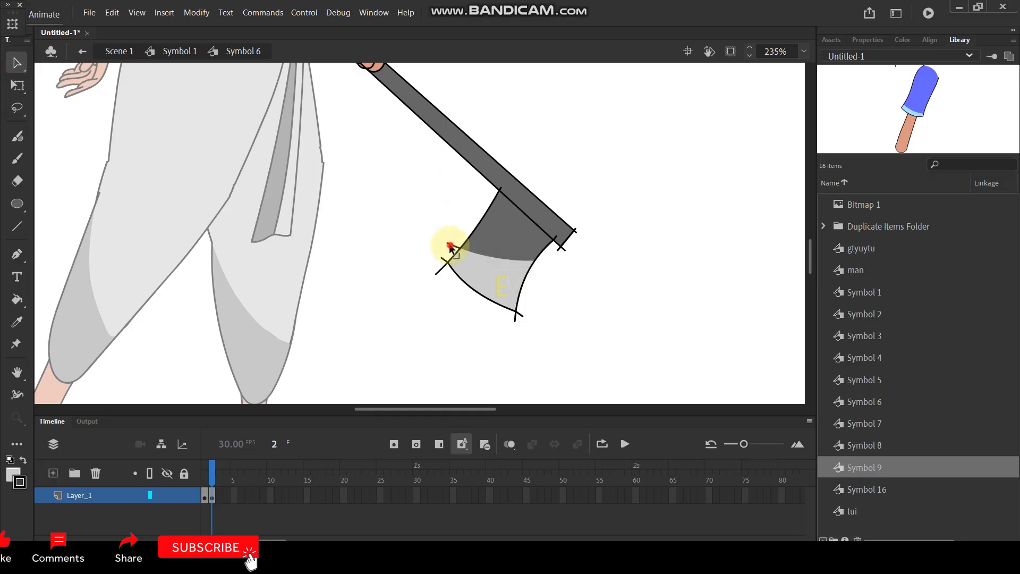
Remove the remaining overshooting line ends around the blade's corners, the handle's lower tip and the joint between blade and handle.
click(442, 258)
key(Delete)
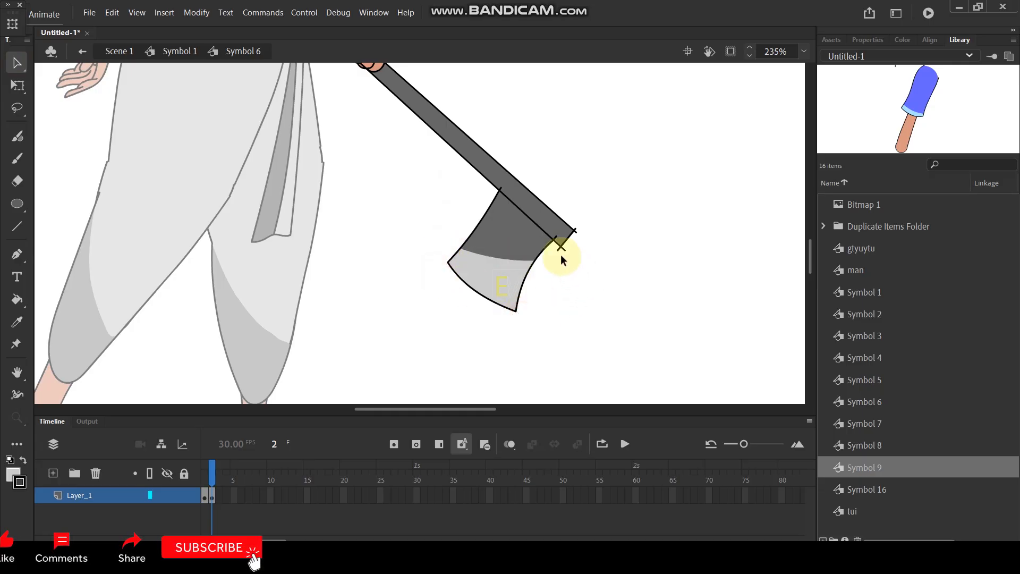
drag(559, 253, 562, 247)
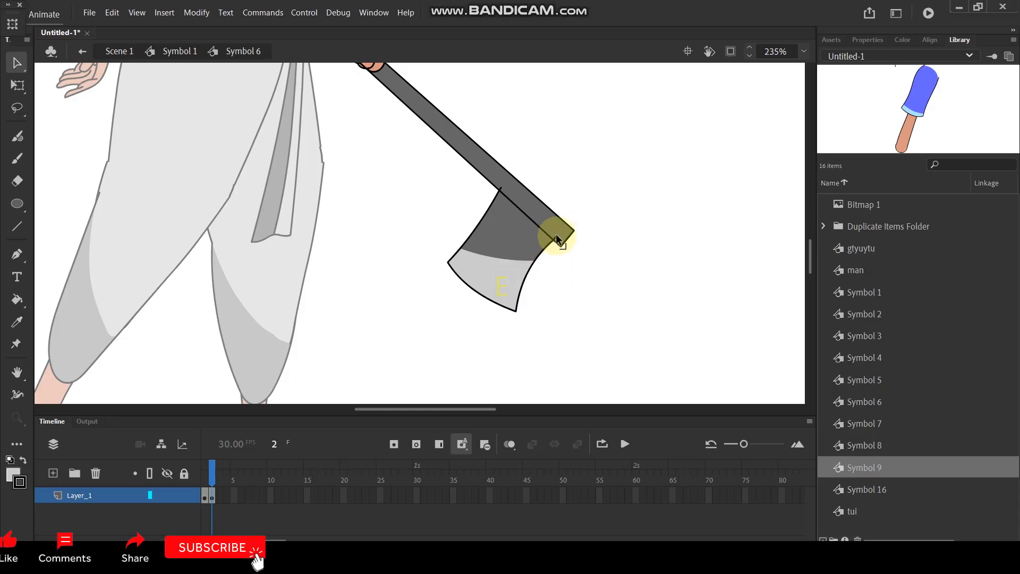
key(Delete)
click(502, 189)
key(Delete)
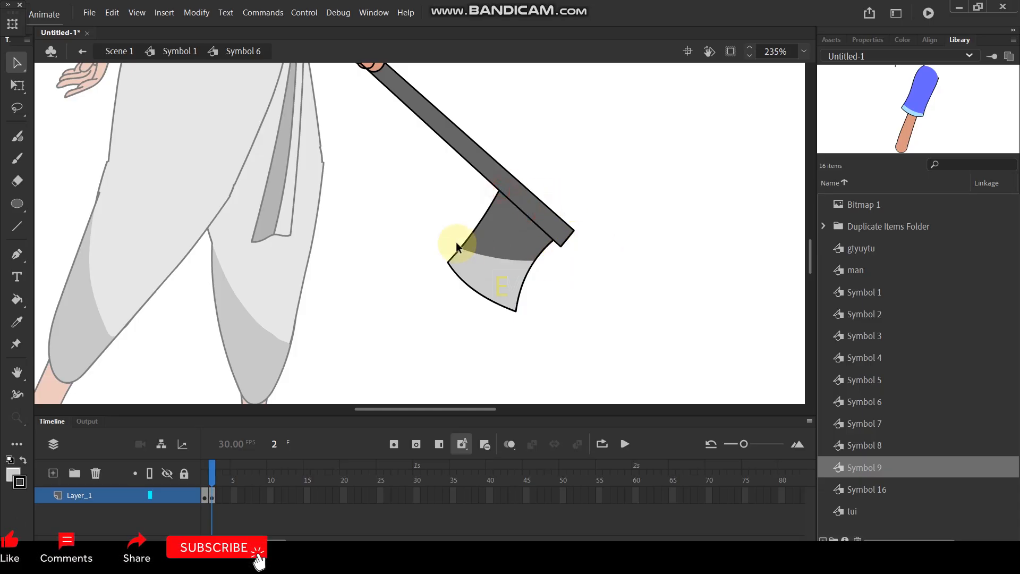
Delete the handle outline segments that cross the closed fist and its fingertips.
scroll(517, 304, down, 5)
scroll(435, 196, up, 8)
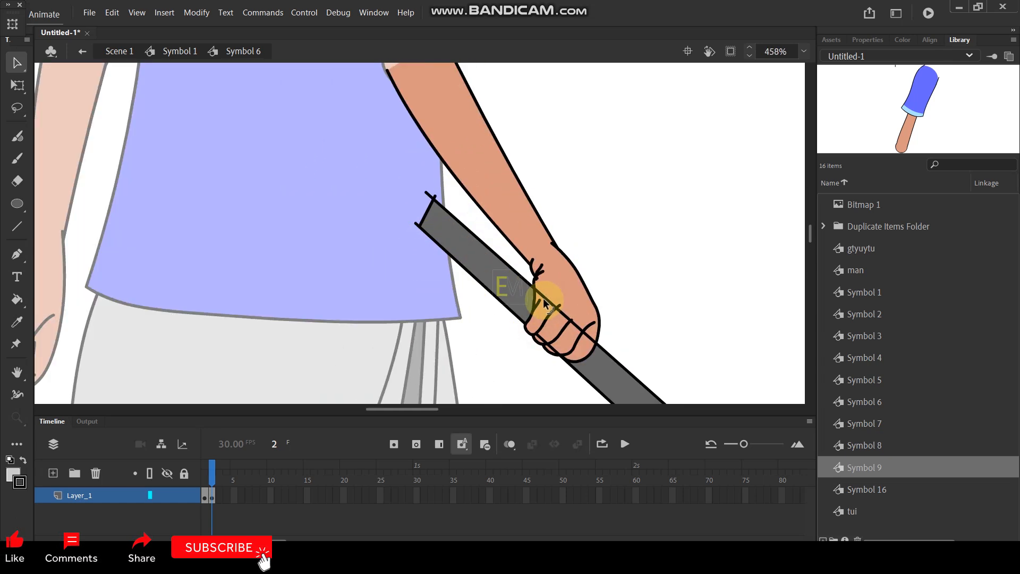
click(562, 318)
click(577, 325)
key(Delete)
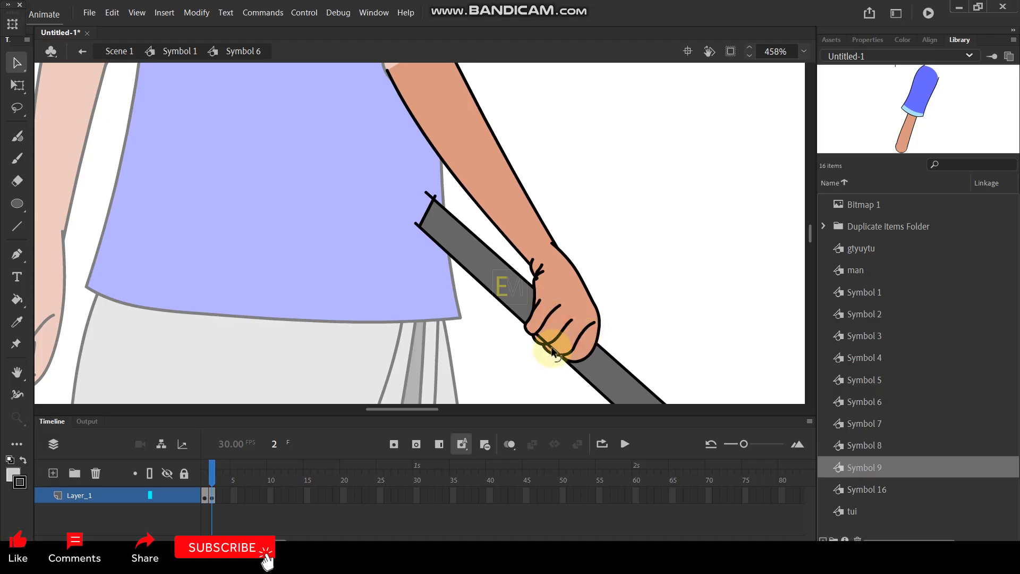
click(542, 344)
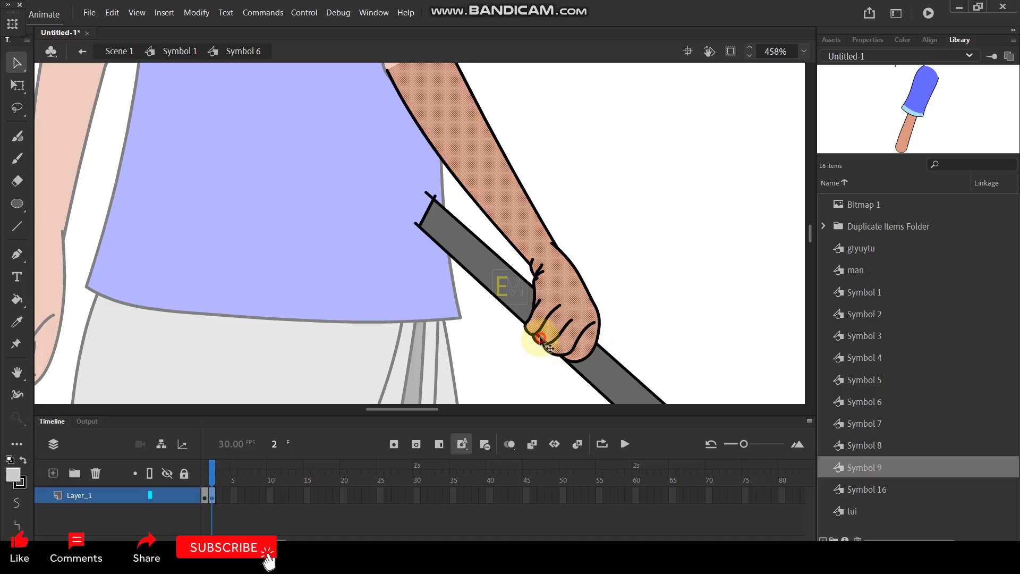
click(539, 337)
key(Delete)
Trim the stray line ends at the handle's upper end and bend its end line into a rounded cap.
click(428, 196)
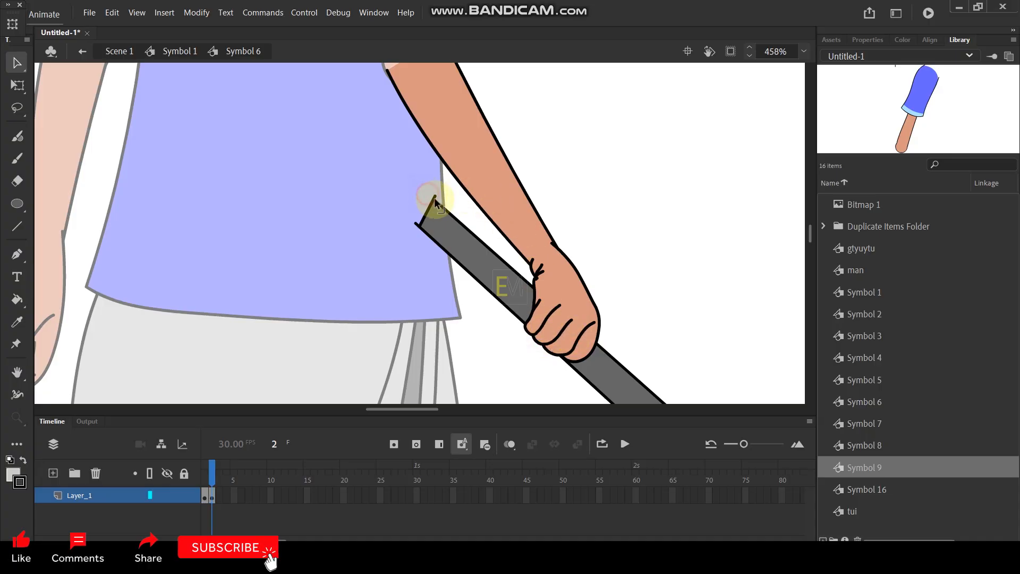
mouse_move(434, 199)
mouse_down()
mouse_move(413, 228)
mouse_move(423, 237)
mouse_move(415, 216)
mouse_up()
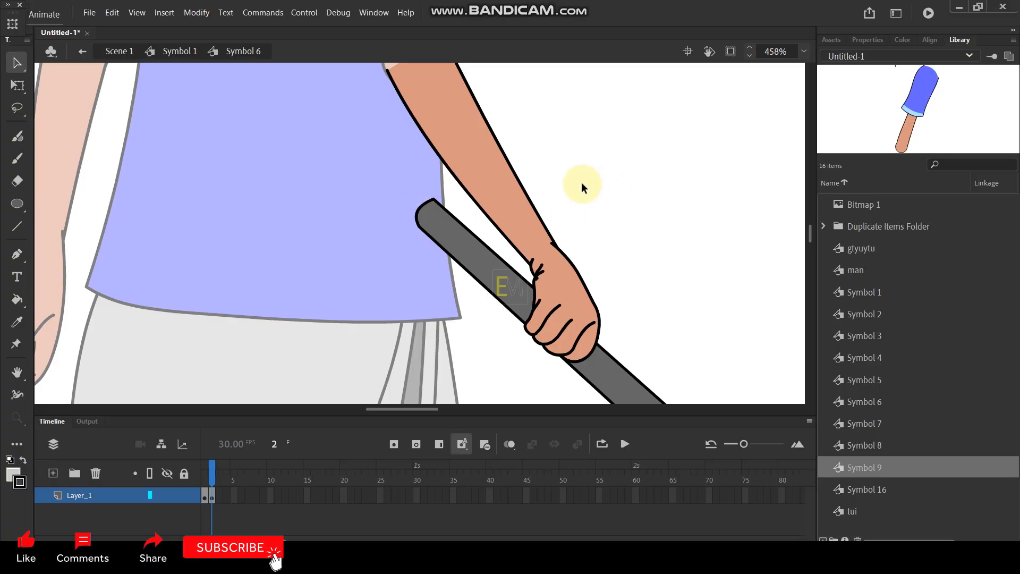
scroll(581, 183, down, 5)
scroll(630, 202, down, 2)
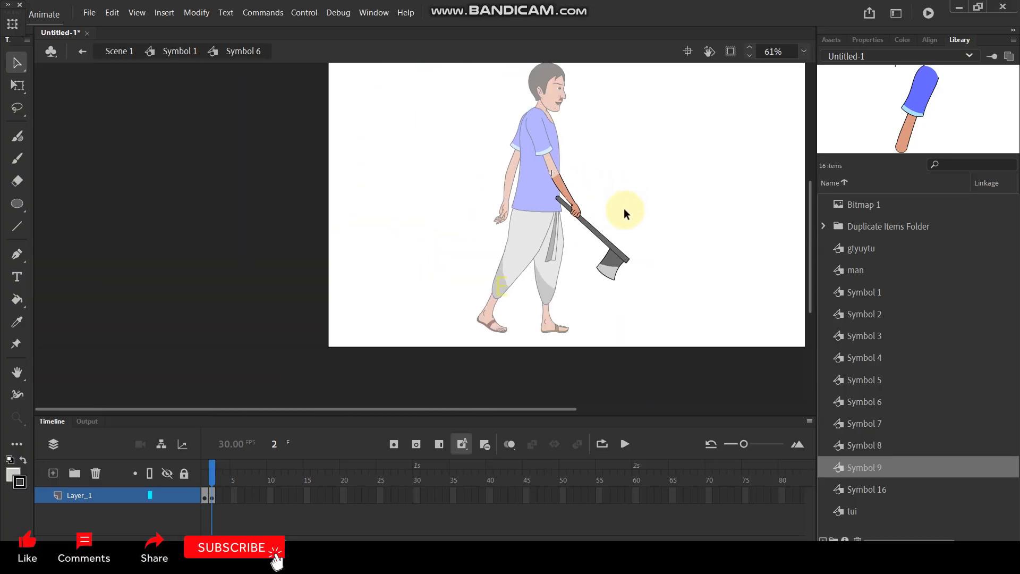
Return to Symbol 1 and set the near forearm's looping to a single frame showing frame 2.
double_click(620, 182)
scroll(610, 183, up, 2)
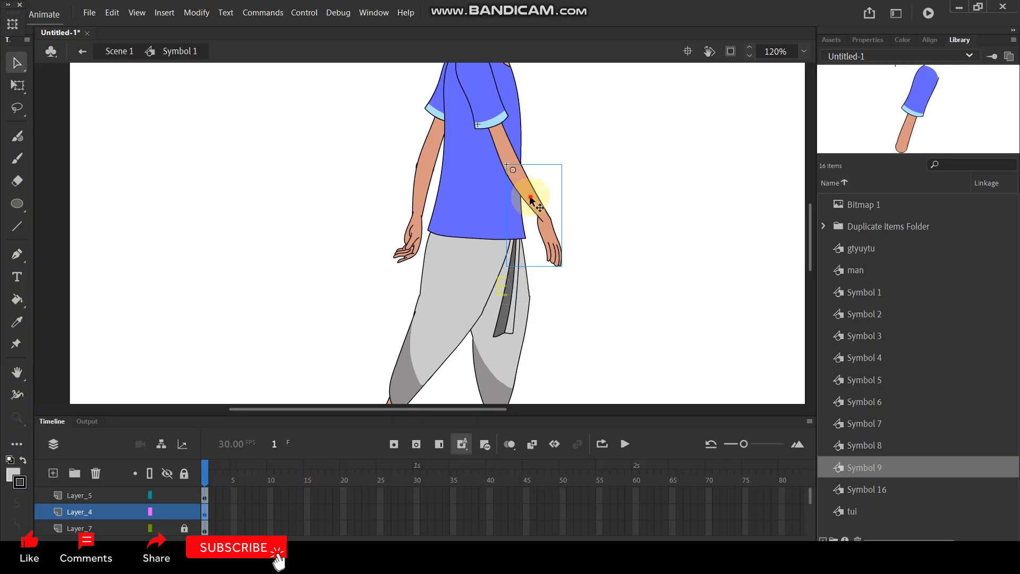
click(871, 39)
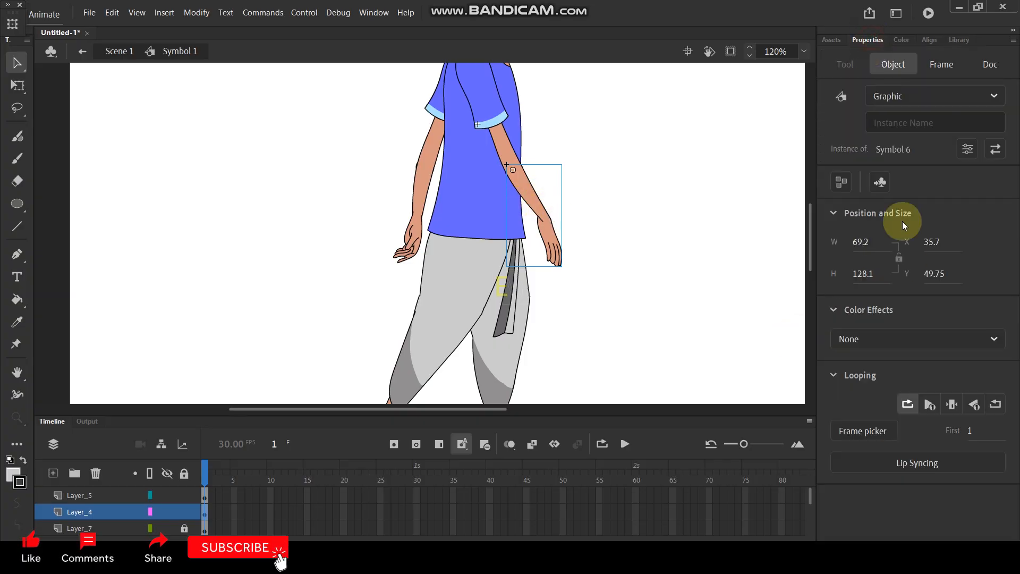
click(952, 405)
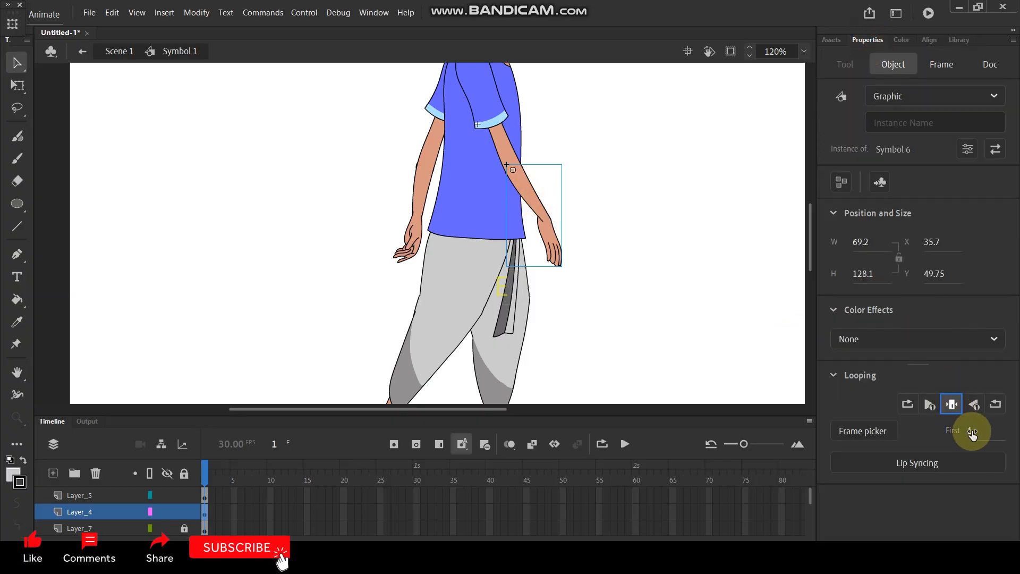
drag(971, 433, 979, 426)
Set the far forearm's looping to a single frame showing frame 2.
click(414, 197)
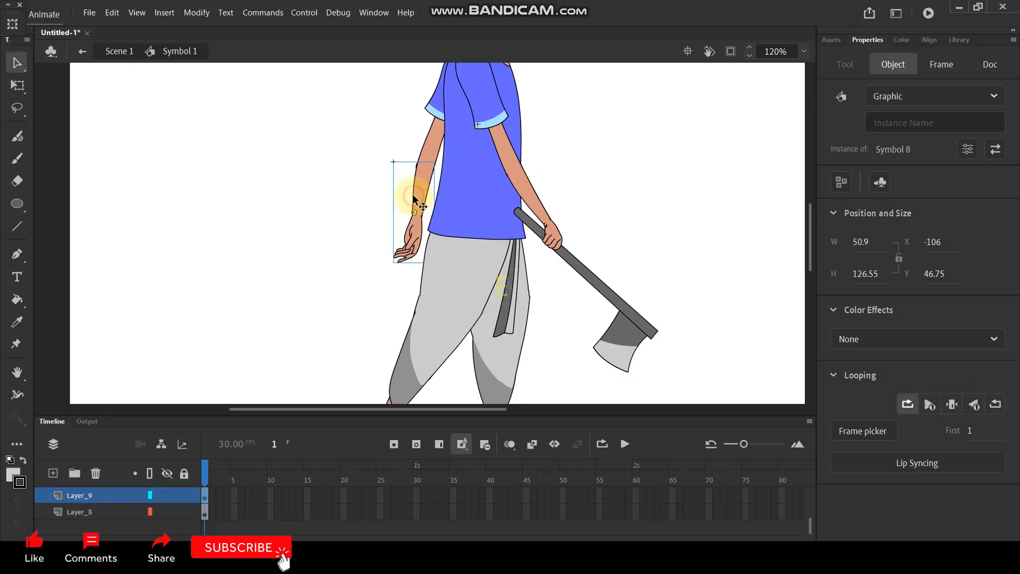
click(952, 405)
drag(975, 429, 990, 430)
click(613, 163)
scroll(520, 195, down, 3)
scroll(539, 126, up, 2)
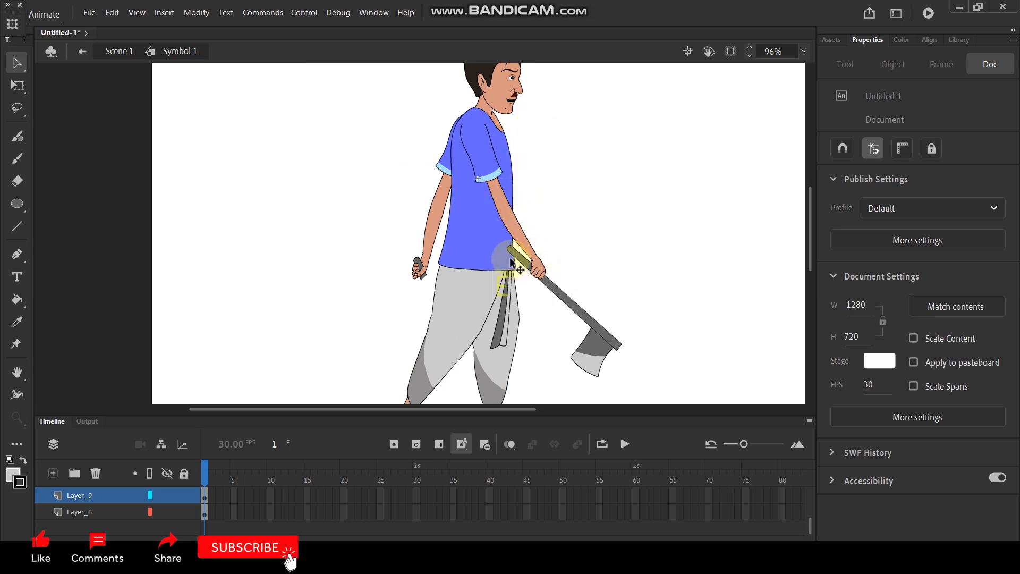
scroll(495, 197, down, 1)
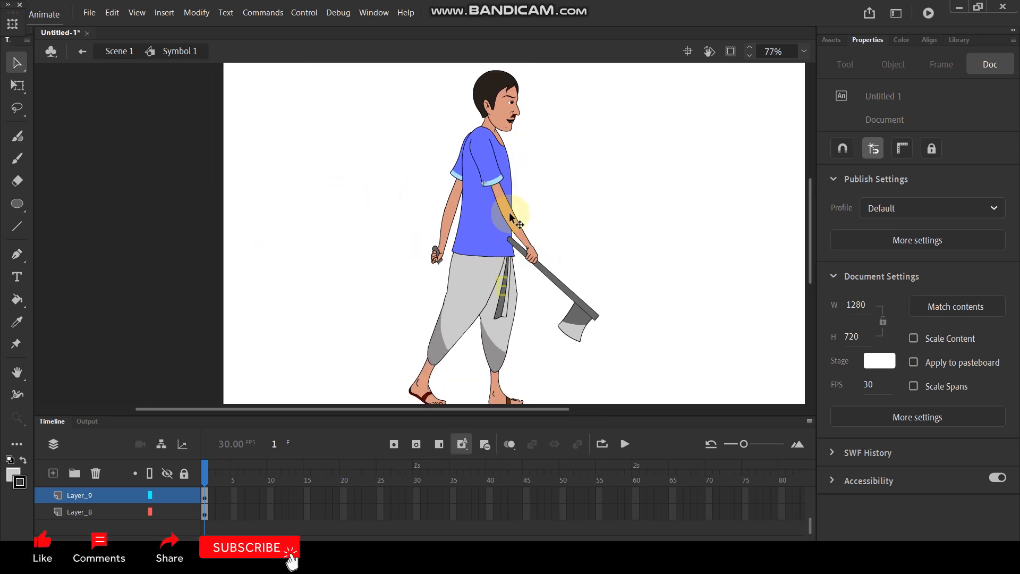
Unlock all layers of the character.
click(508, 213)
click(491, 181)
click(496, 101)
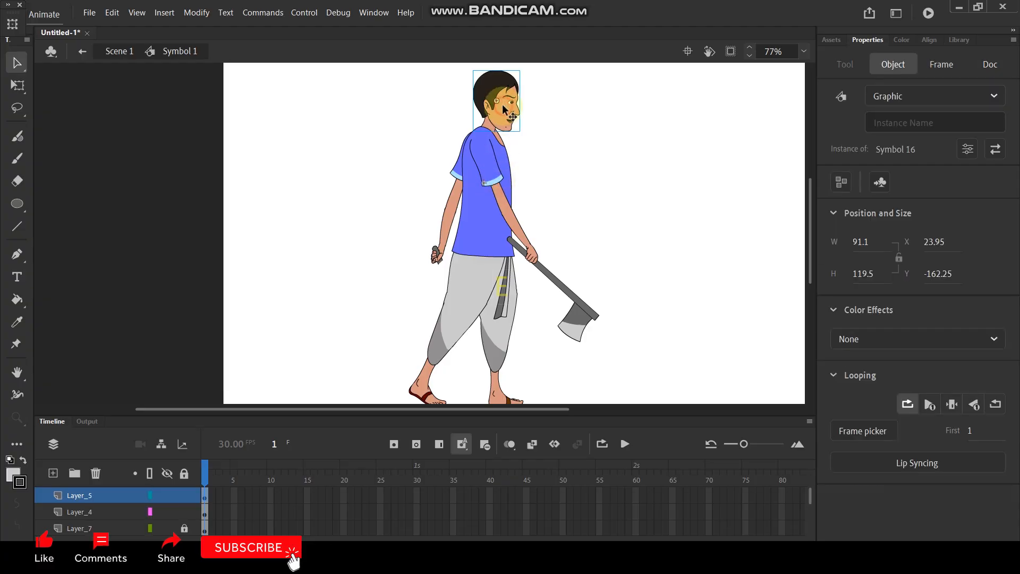
click(470, 201)
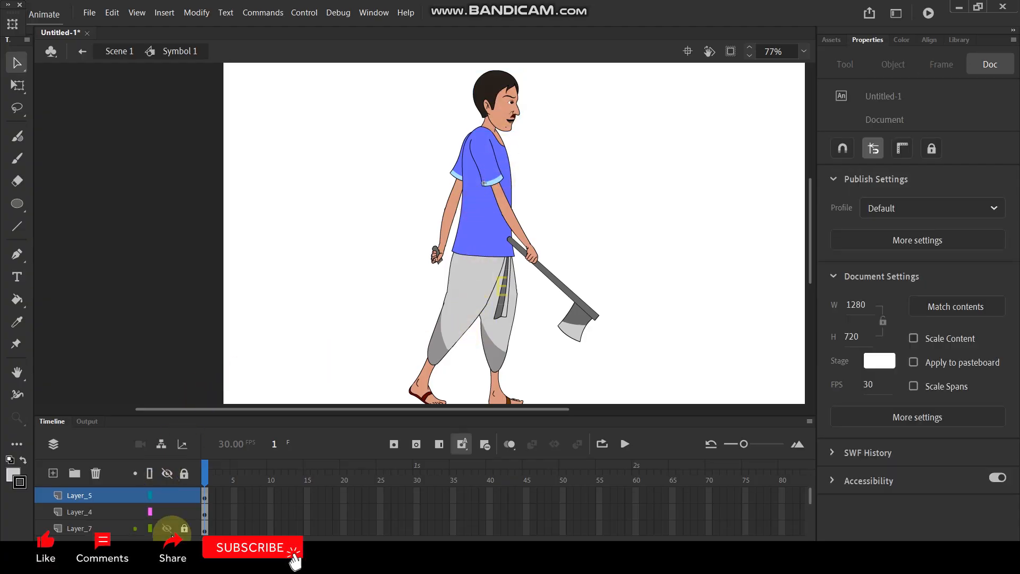
click(183, 474)
click(183, 474)
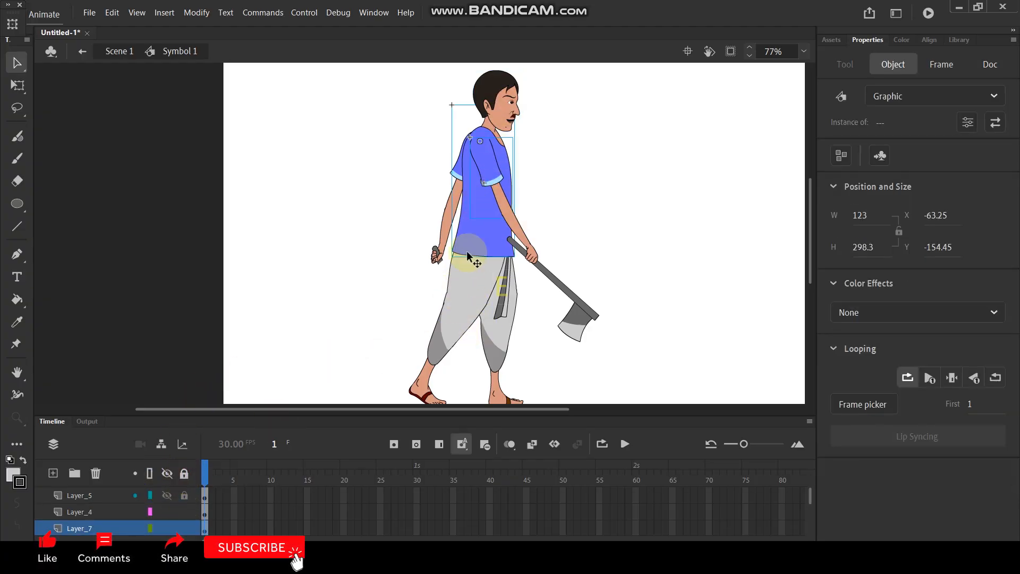
Lock the two leg layers, Layer_2 and Layer_2_copy.
click(455, 320)
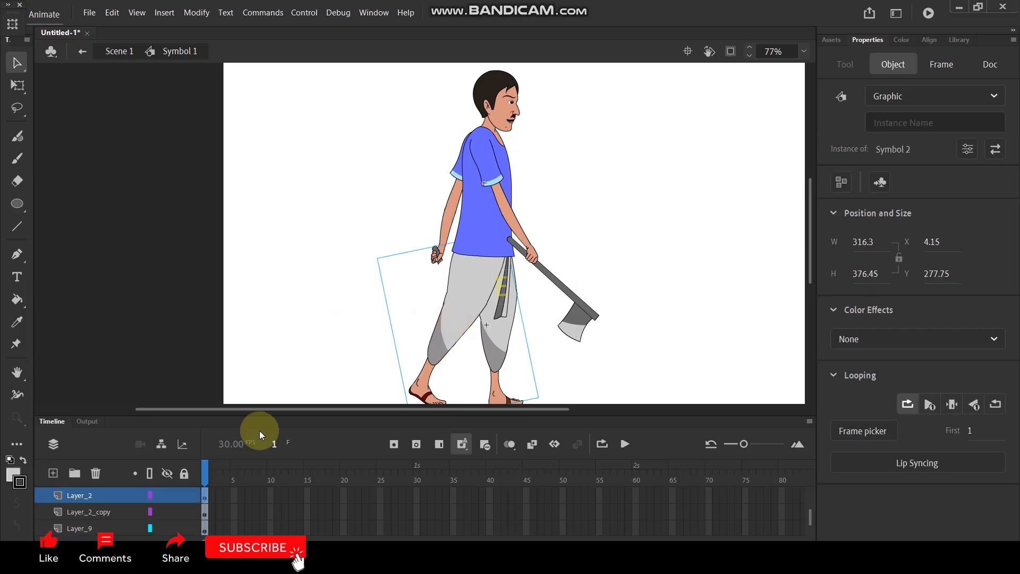
click(183, 495)
click(489, 346)
click(183, 512)
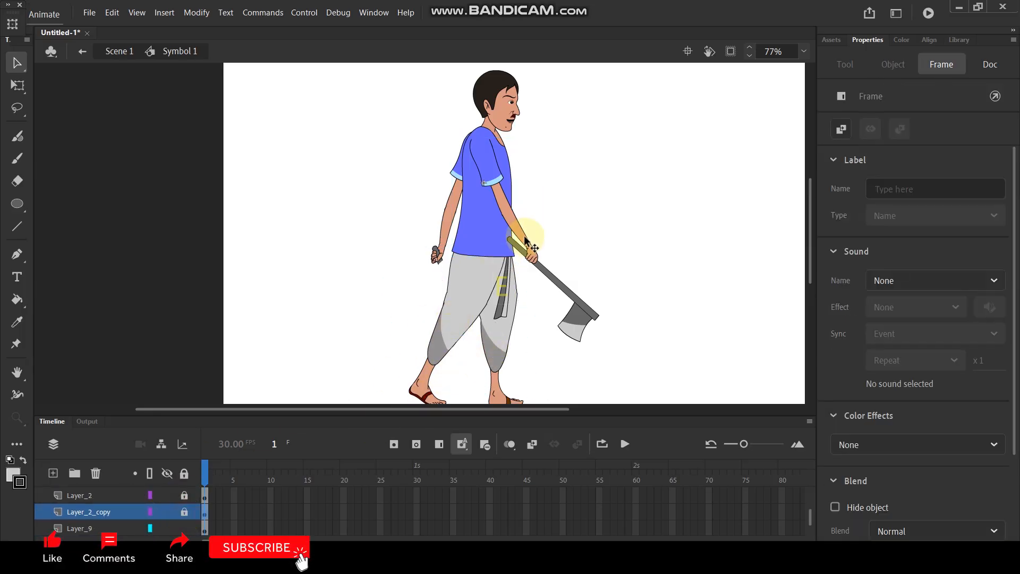
Select the far forearm and upper arm together and rotate them forward about the shoulder so the far hand reaches the tool handle beside the near fist.
click(445, 241)
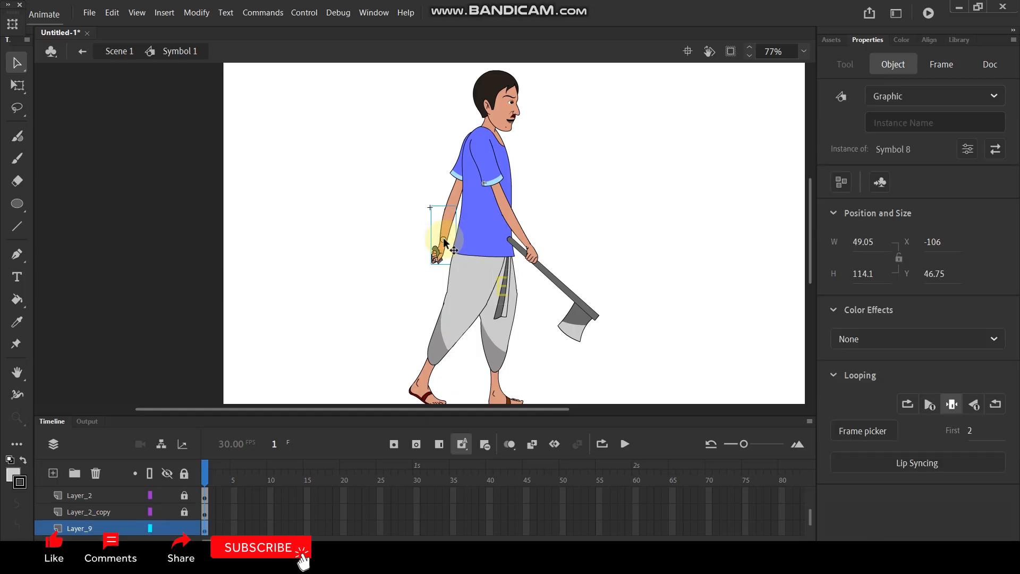
shift+click(457, 198)
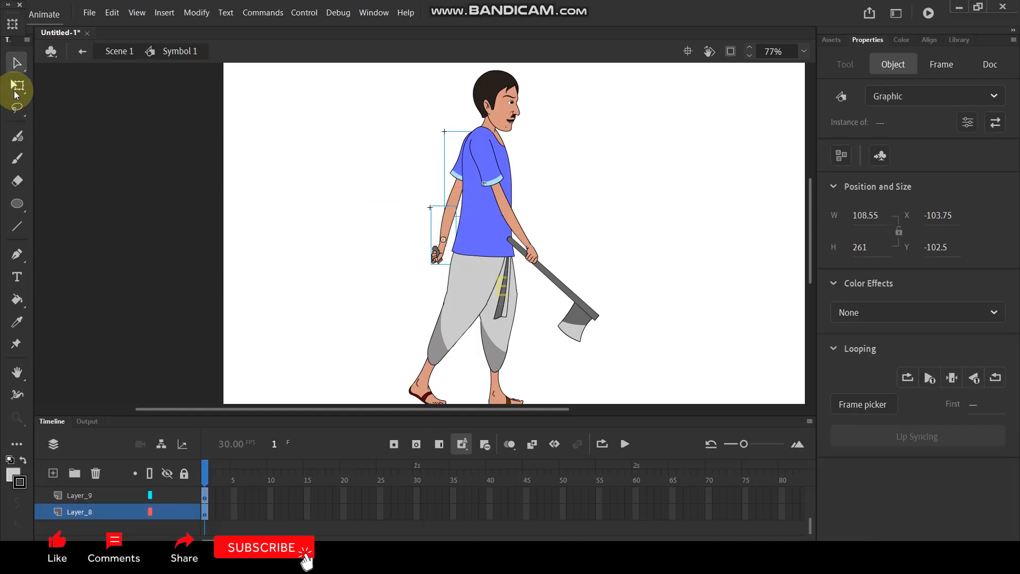
click(16, 94)
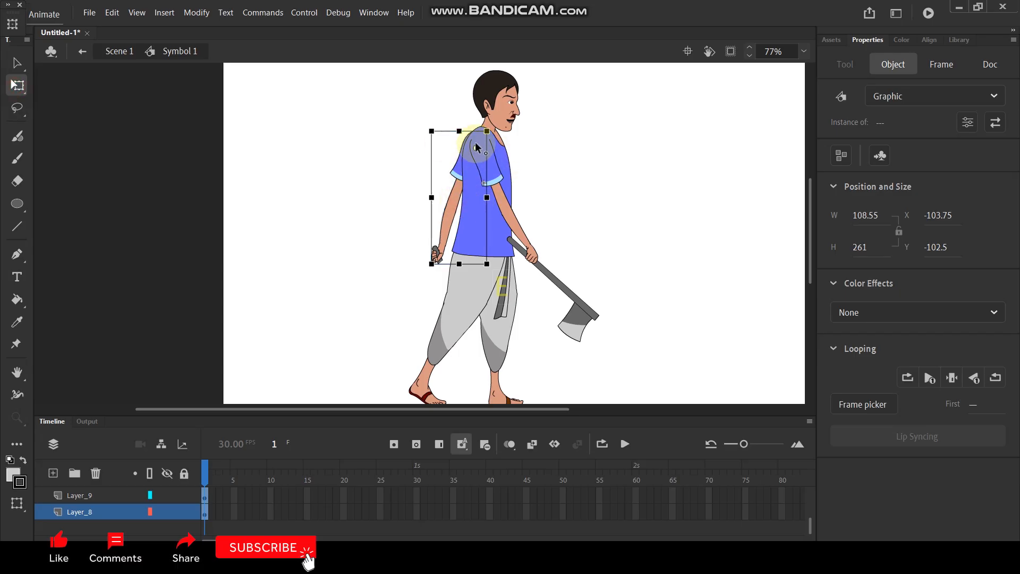
drag(490, 268, 587, 244)
scroll(541, 270, up, 5)
scroll(495, 243, up, 2)
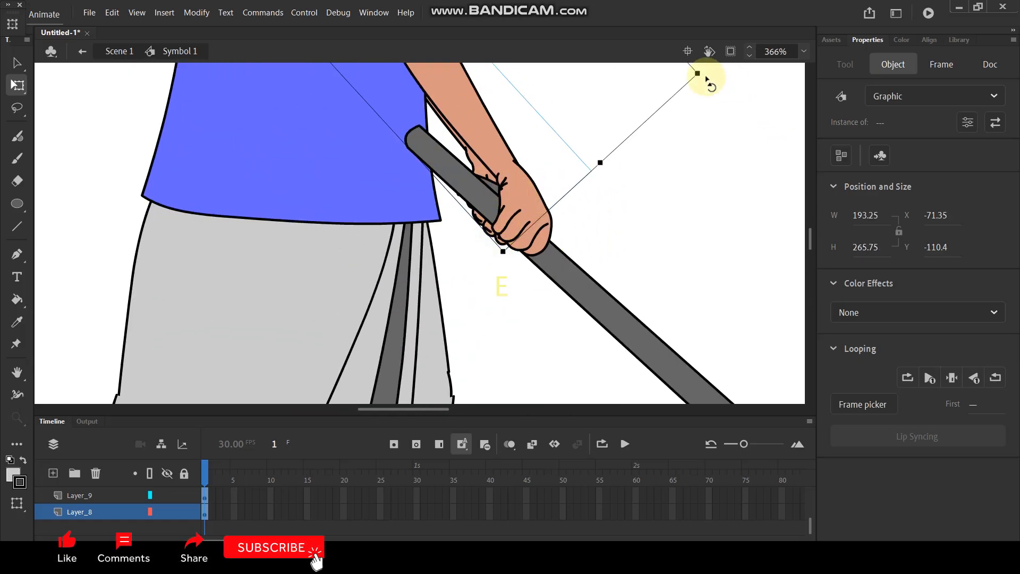
mouse_move(696, 76)
mouse_down()
mouse_move(690, 86)
mouse_move(706, 80)
mouse_move(694, 84)
mouse_up()
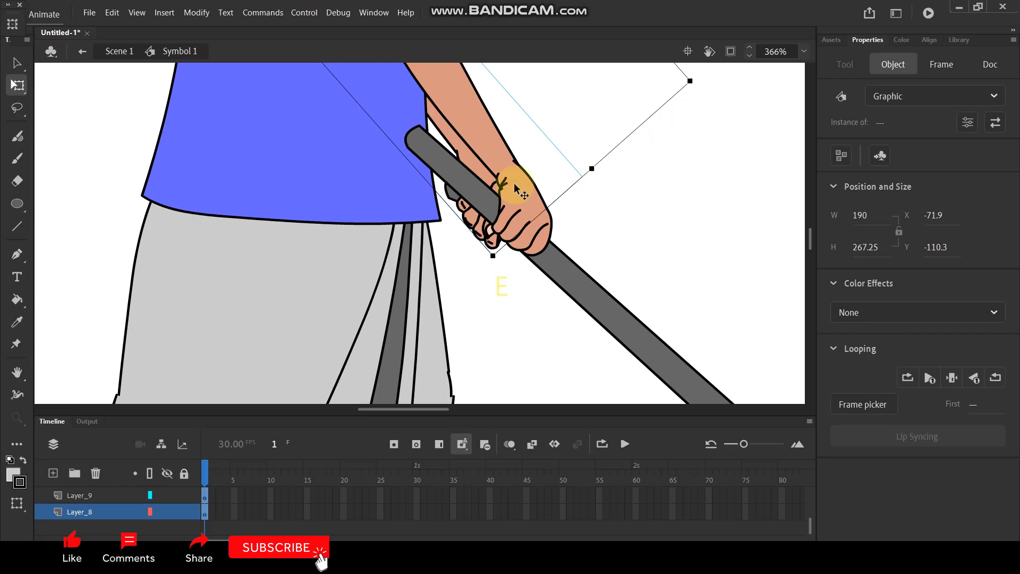
In the far forearm's grip frame, reshape the end of the short handle piece to line up with the axe handle, and return to the character.
double_click(450, 197)
scroll(450, 198, up, 3)
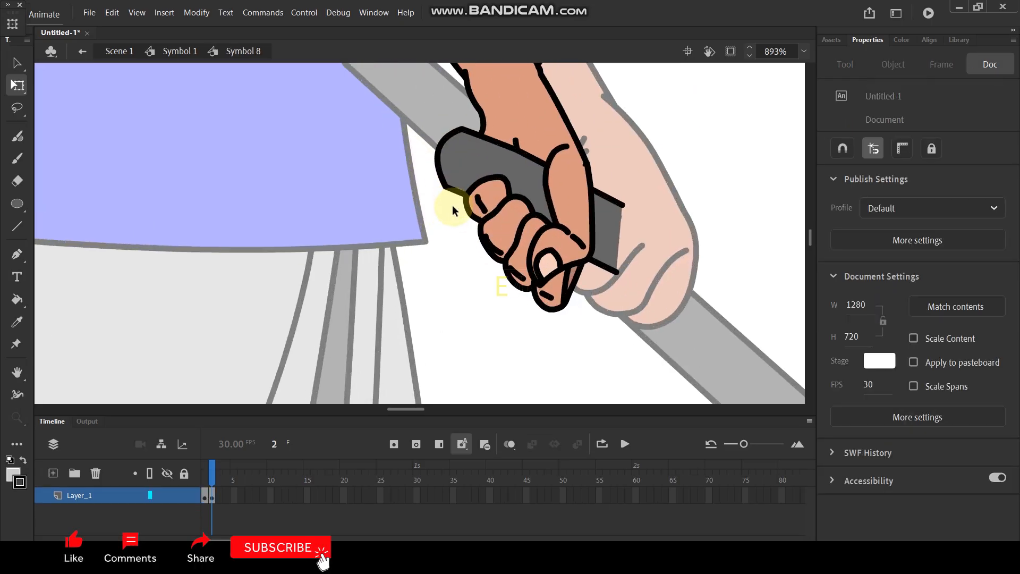
drag(462, 128, 464, 113)
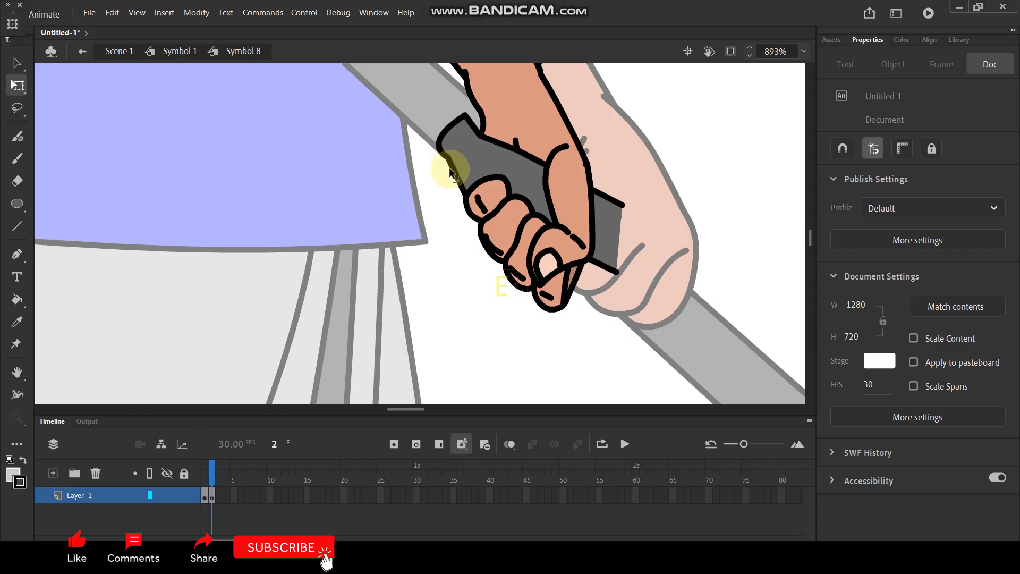
click(475, 178)
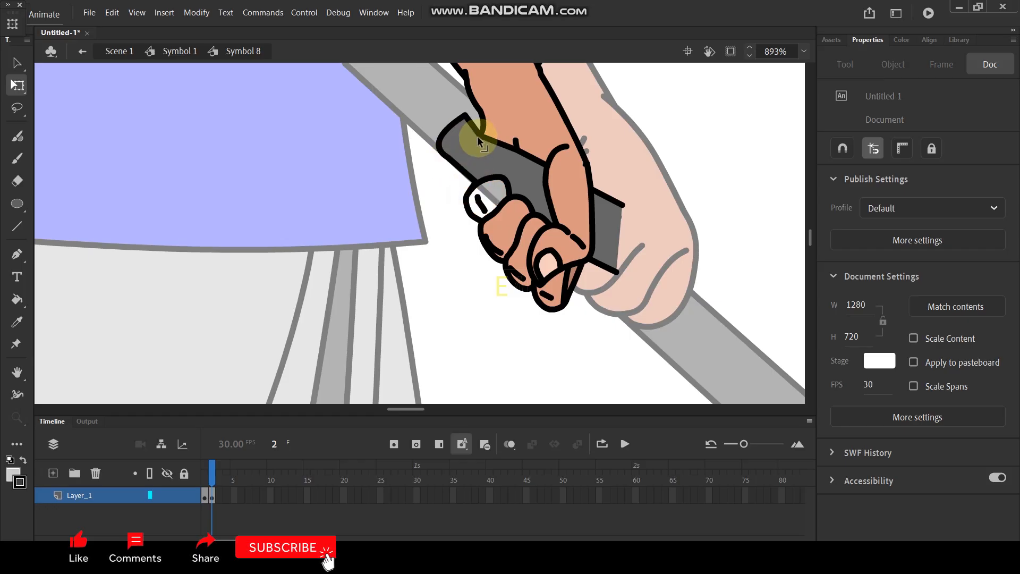
scroll(481, 129, down, 2)
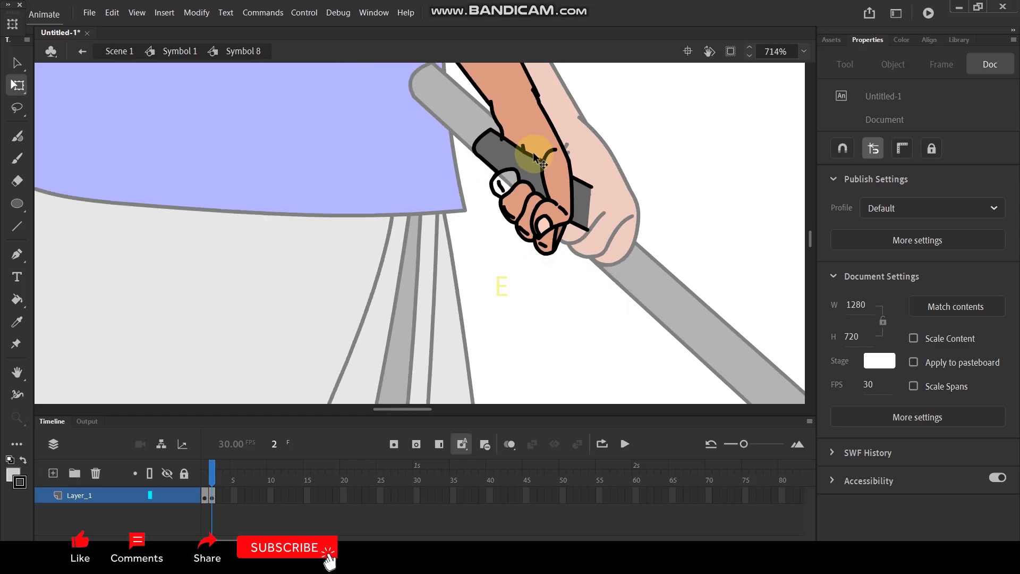
double_click(667, 142)
scroll(664, 141, down, 2)
scroll(597, 164, up, 2)
scroll(496, 193, up, 1)
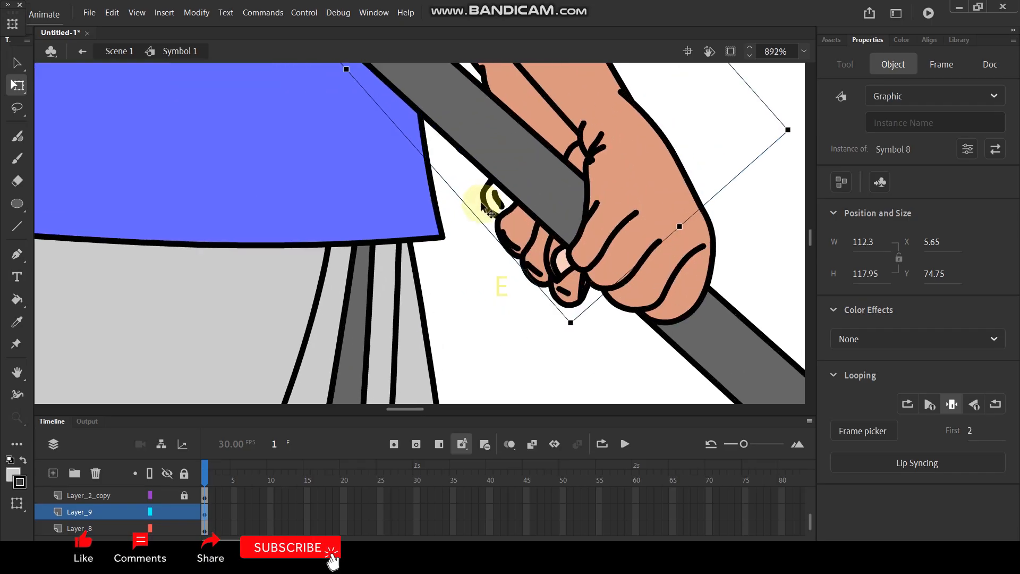
In the far forearm symbol, try to fill the unfilled uppermost finger with the skin colour sampled from the arm.
double_click(484, 204)
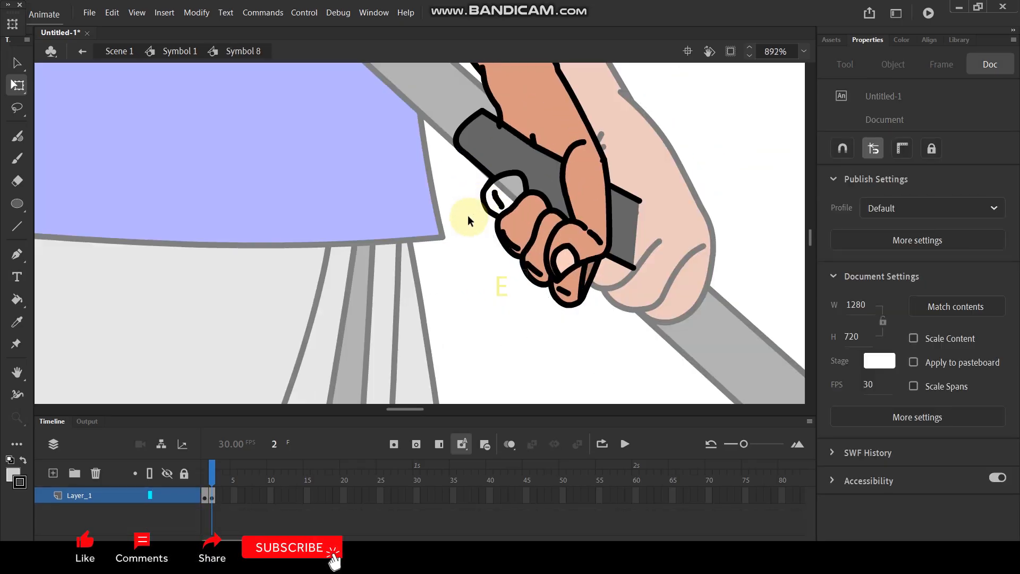
key(k)
click(508, 197)
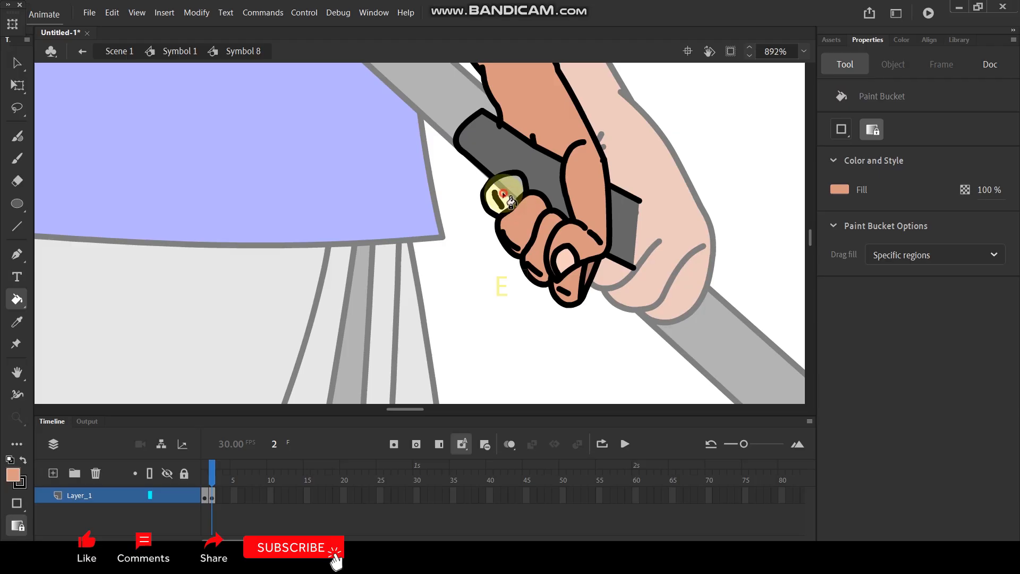
scroll(520, 187, up, 2)
key(v)
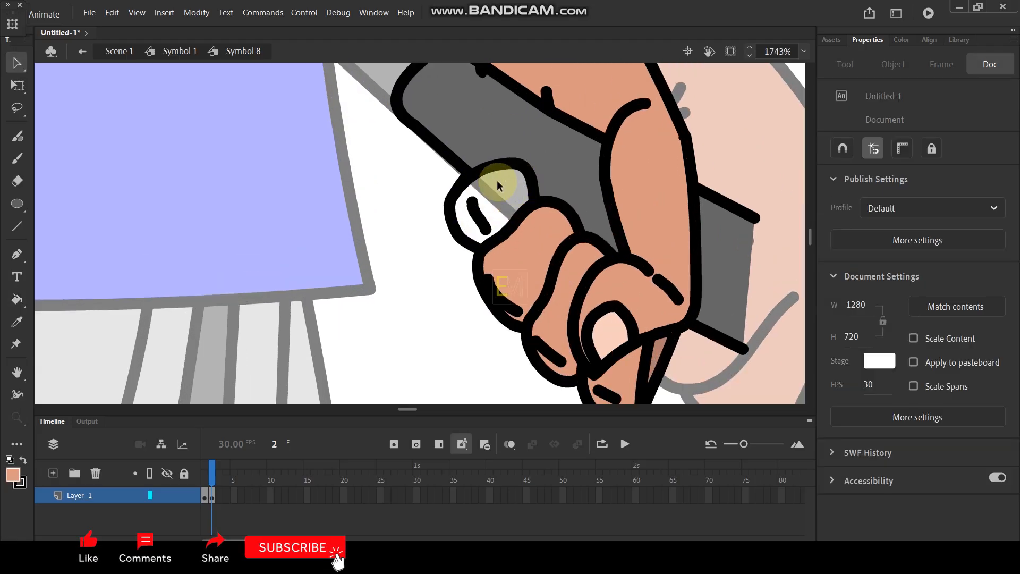
double_click(482, 171)
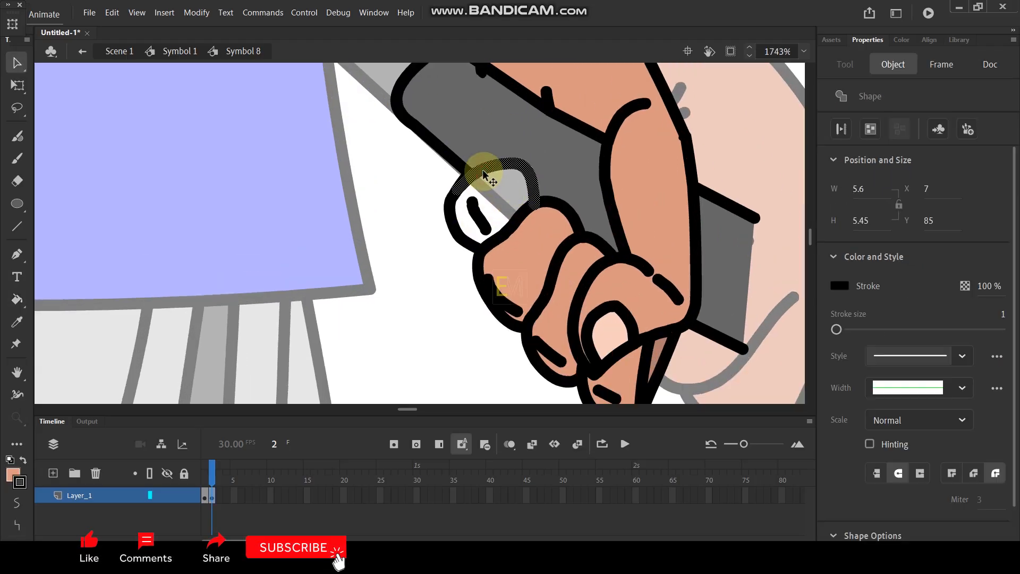
click(400, 210)
key(i)
click(658, 171)
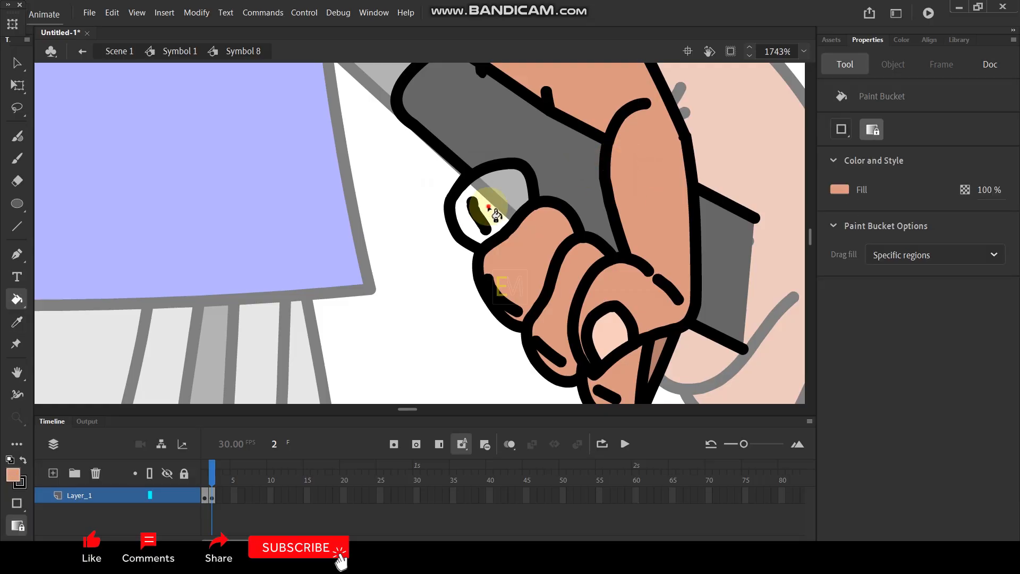
Adjust the uppermost finger's contour where it meets the handle in Layer_1's outline view, restore the normal view and ready the skin fill.
click(150, 495)
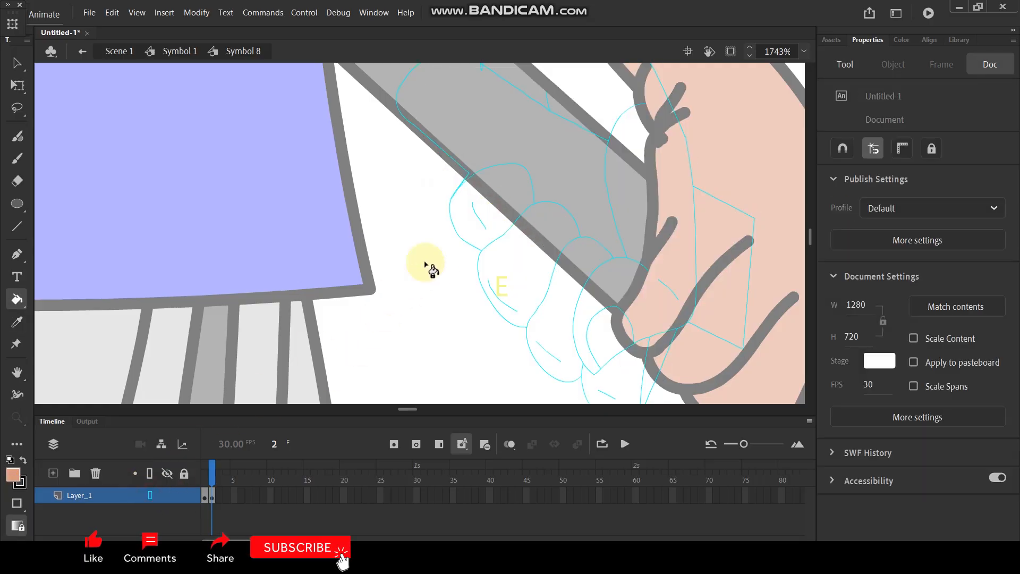
scroll(515, 202, up, 2)
drag(384, 306, 414, 279)
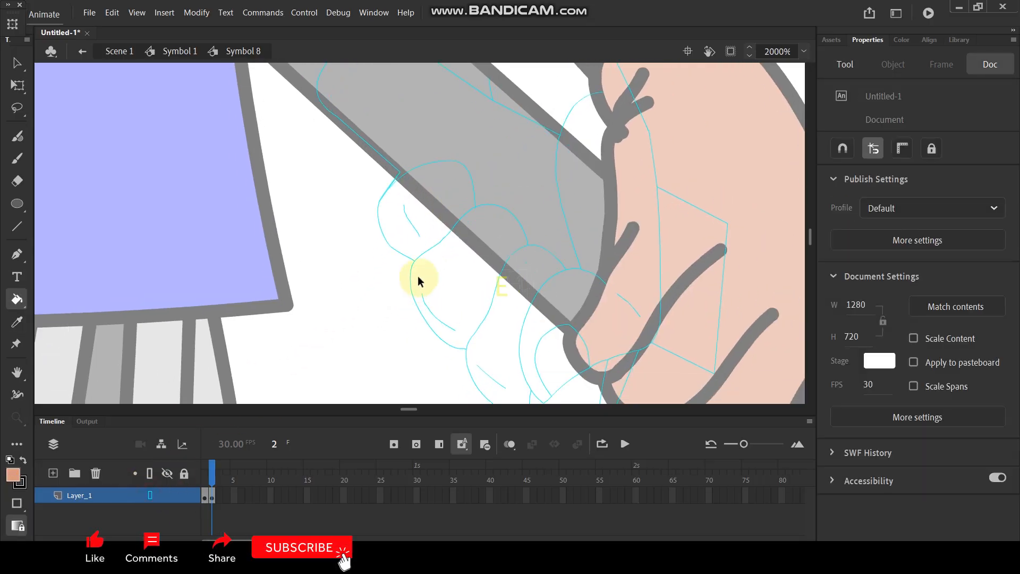
key(v)
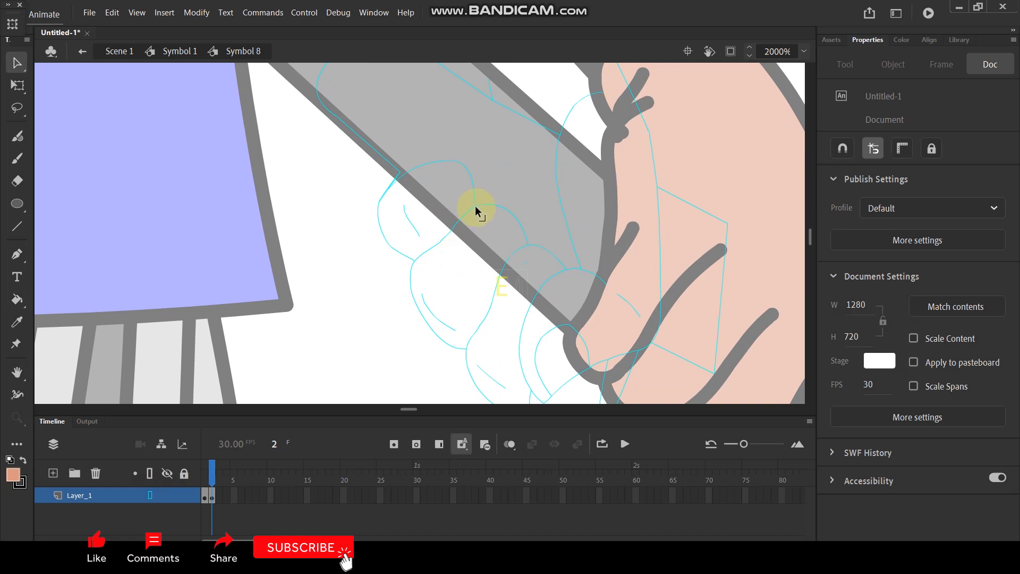
drag(477, 204, 417, 266)
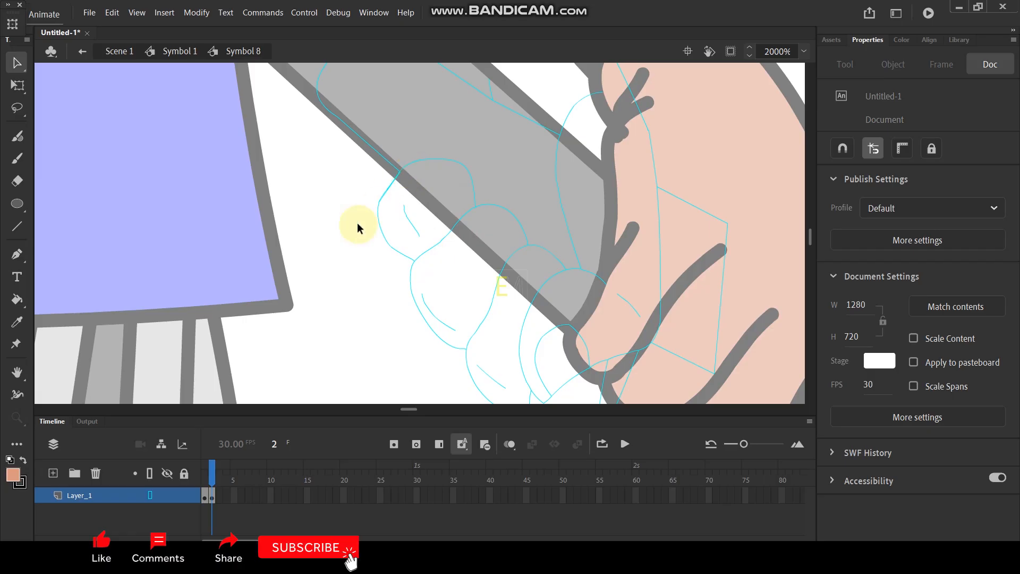
click(150, 495)
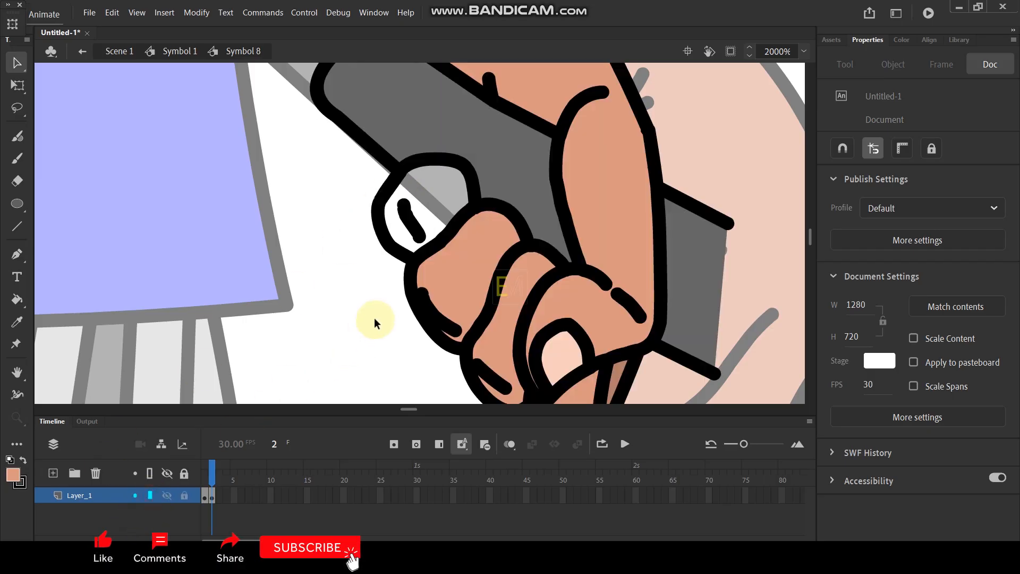
key(k)
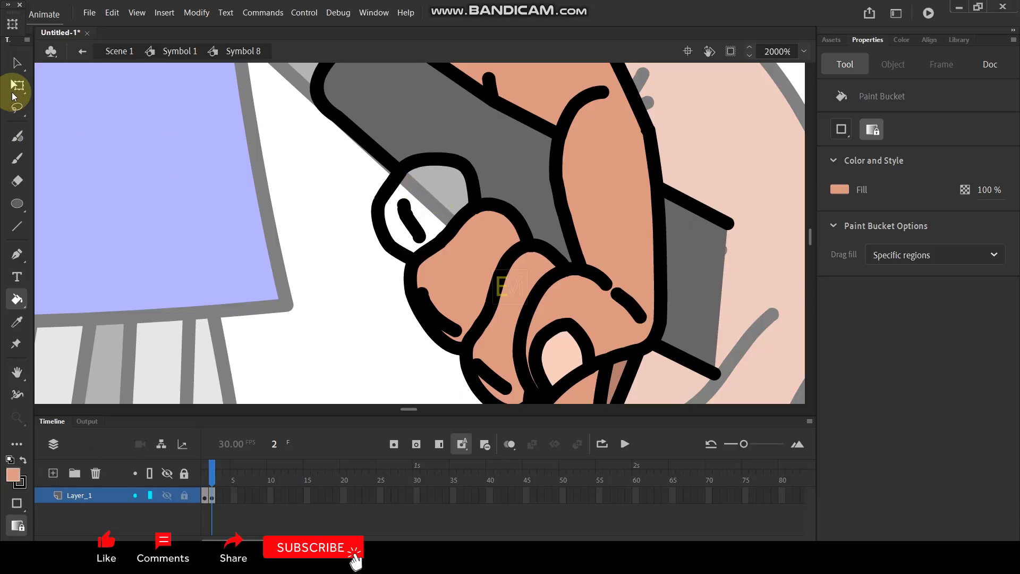
Try to delete the short contour segment where the uppermost finger meets the handle.
click(19, 65)
click(388, 200)
click(375, 194)
click(392, 186)
drag(392, 187, 366, 176)
key(Delete)
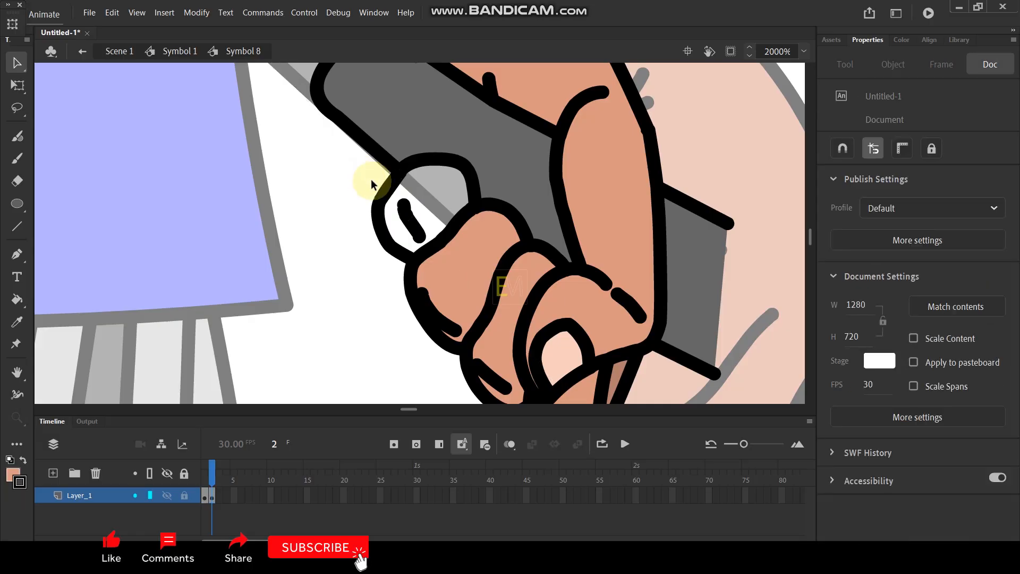
key(k)
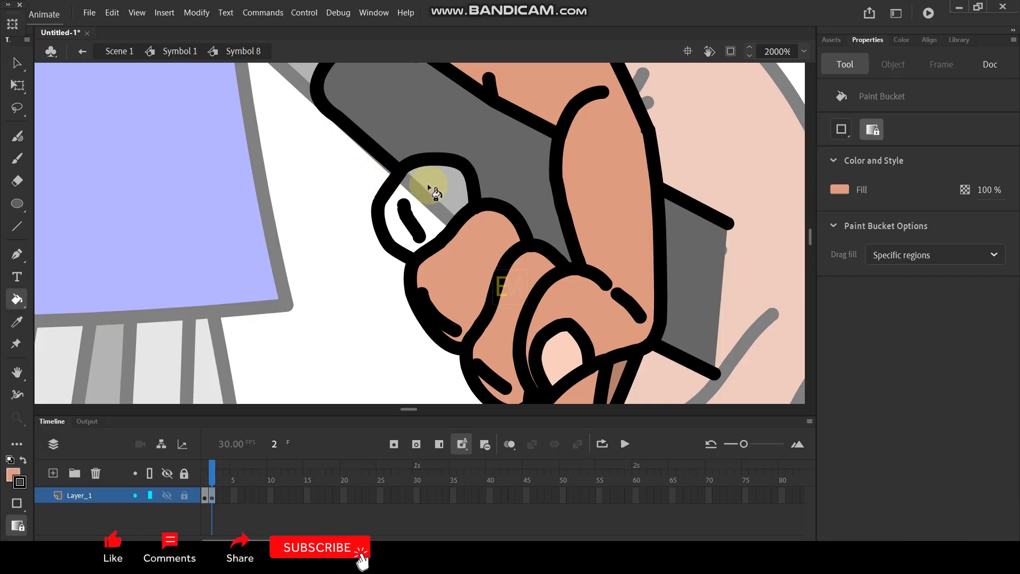
key(v)
click(394, 187)
mouse_move(393, 191)
mouse_down()
mouse_move(356, 174)
mouse_move(365, 173)
mouse_up()
key(Delete)
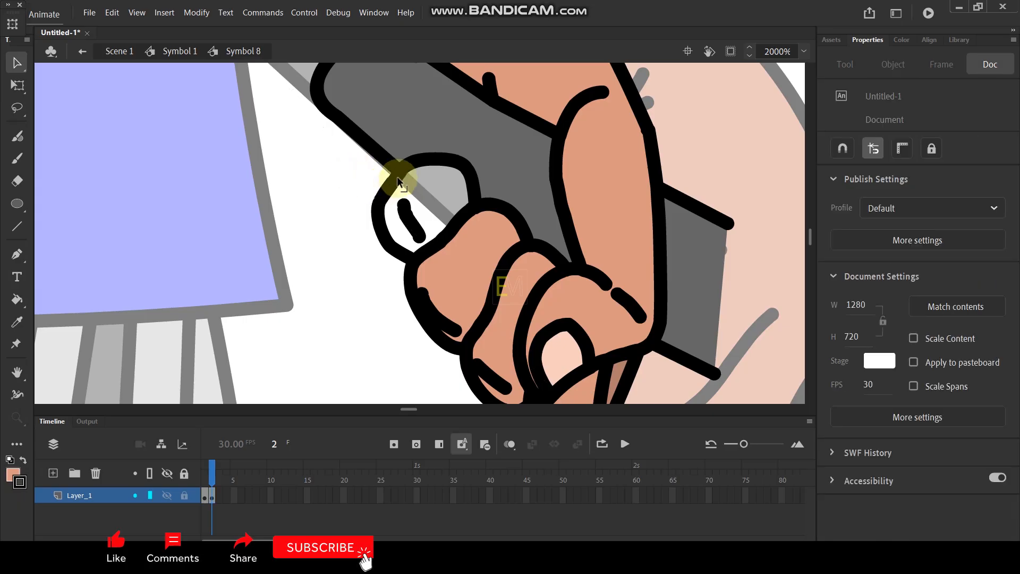
Try to reshape the finger's contour segment beside the handle, undo the change and retry the skin-coloured fill.
click(399, 175)
mouse_move(399, 173)
mouse_down()
mouse_move(319, 182)
mouse_move(383, 182)
mouse_up()
click(398, 182)
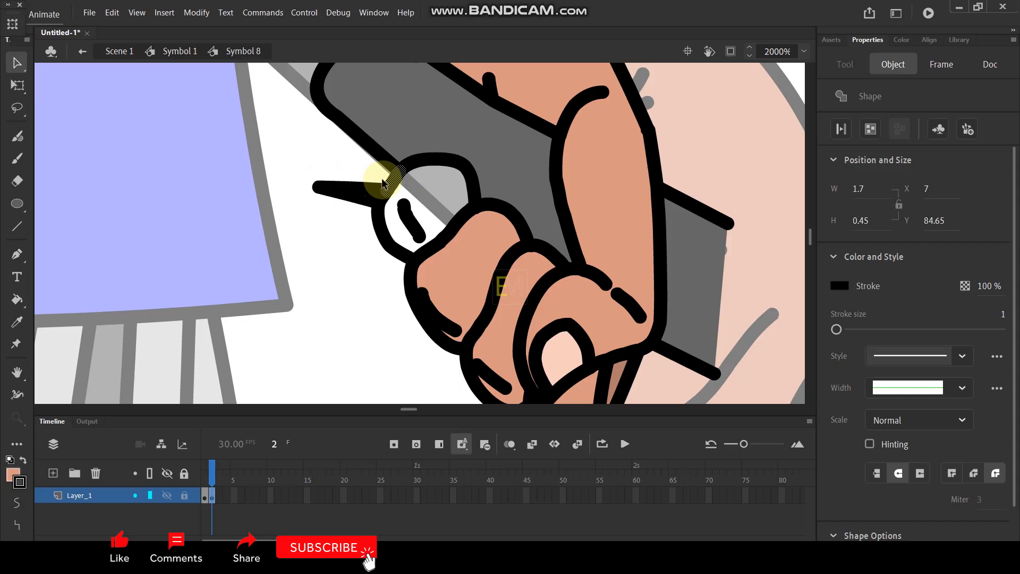
key(ctrl+z)
click(335, 216)
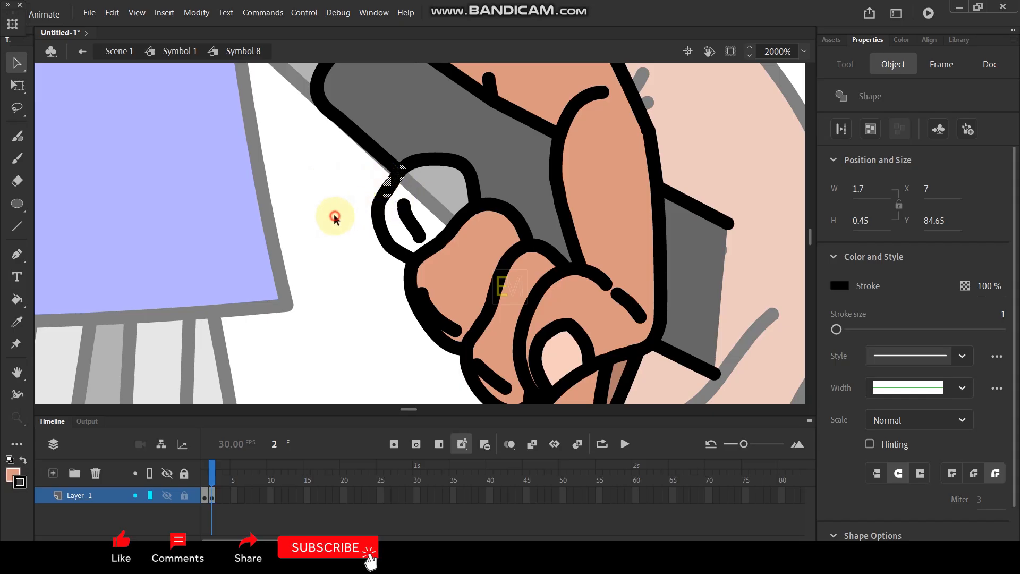
key(k)
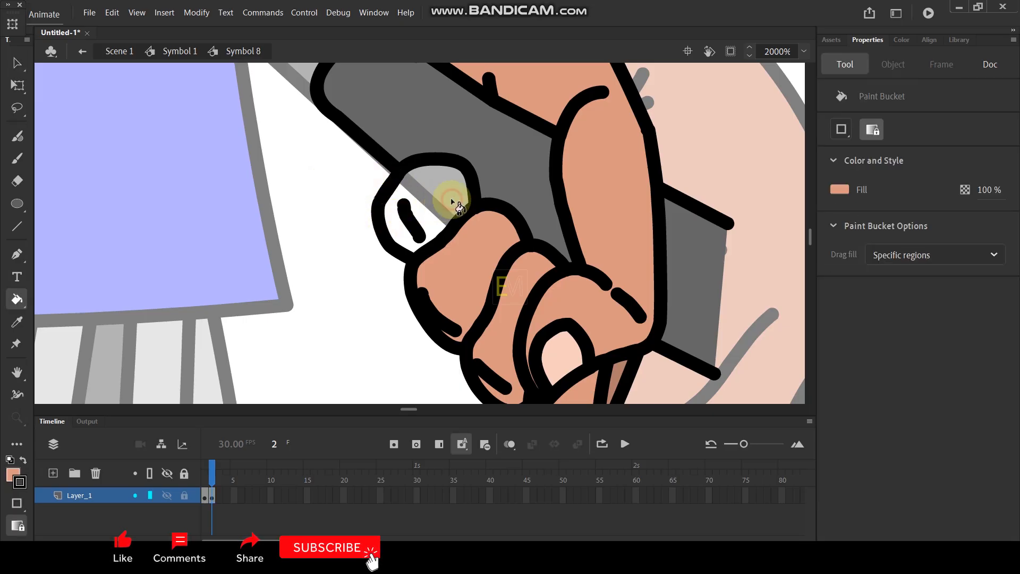
Clean up the uppermost finger's contour in Layer_1's outline view, restore the normal view, retry the skin fill and return to the character.
click(17, 63)
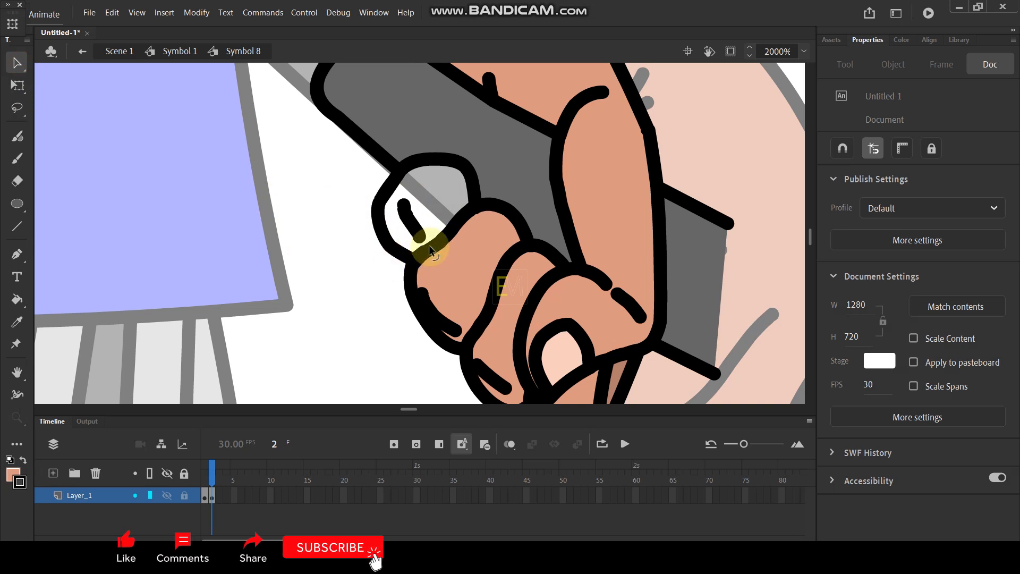
click(151, 496)
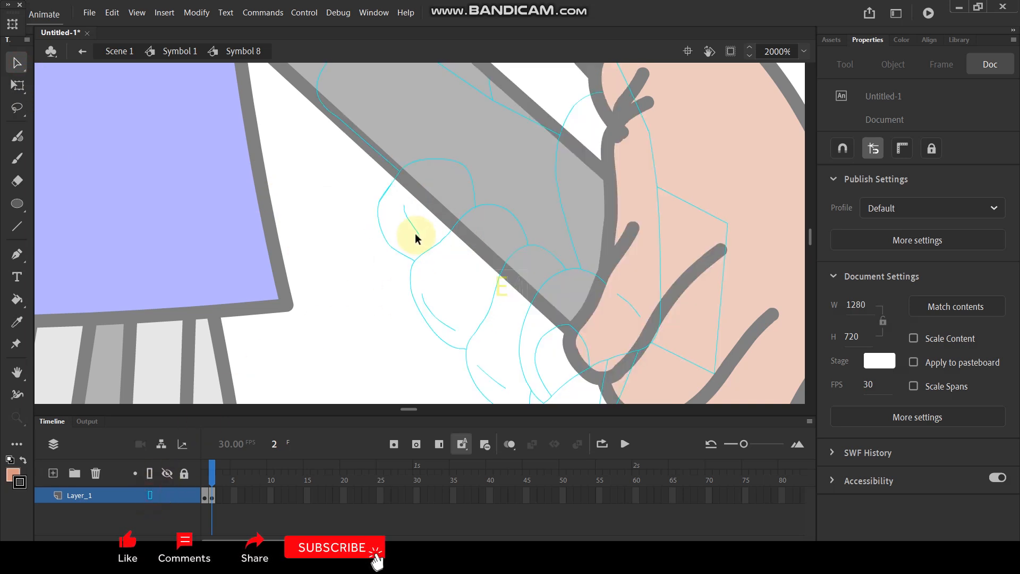
scroll(415, 234, down, 1)
click(456, 180)
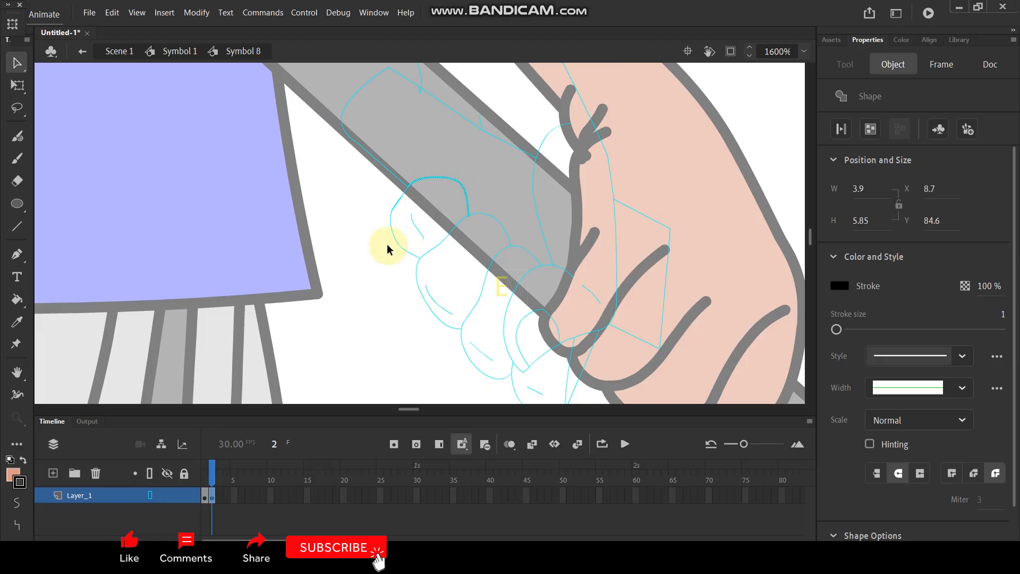
click(362, 266)
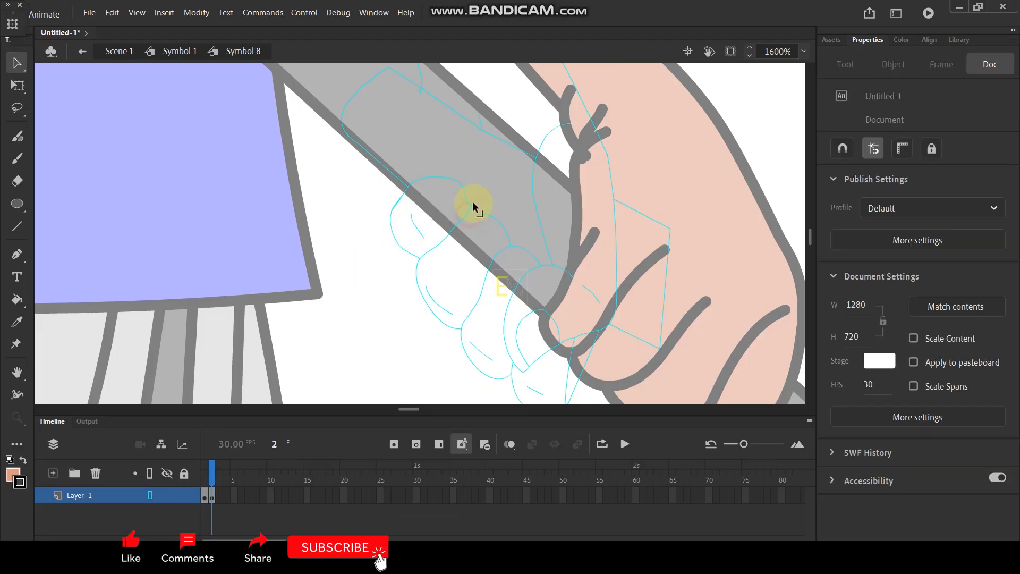
click(416, 260)
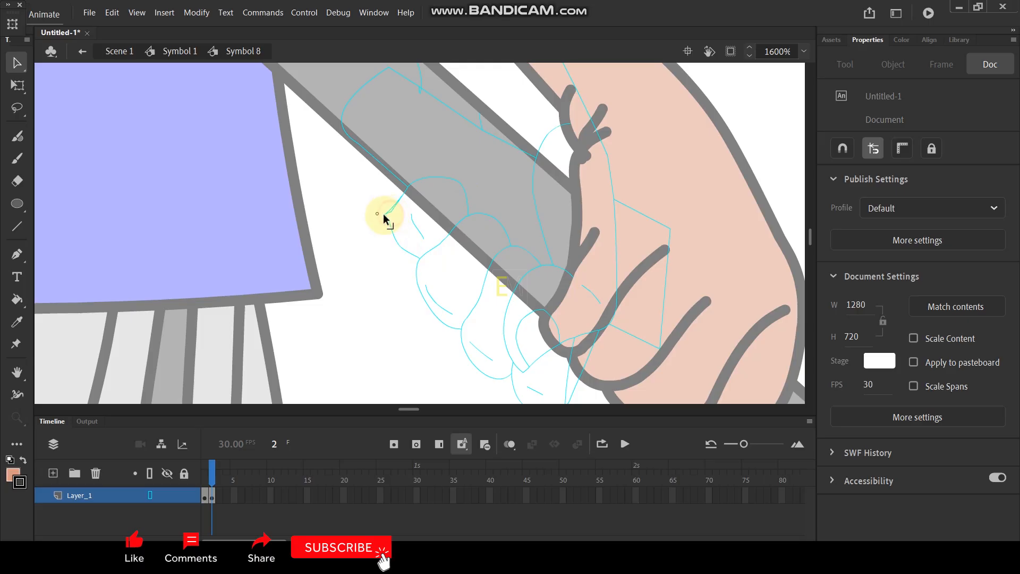
scroll(398, 213, up, 1)
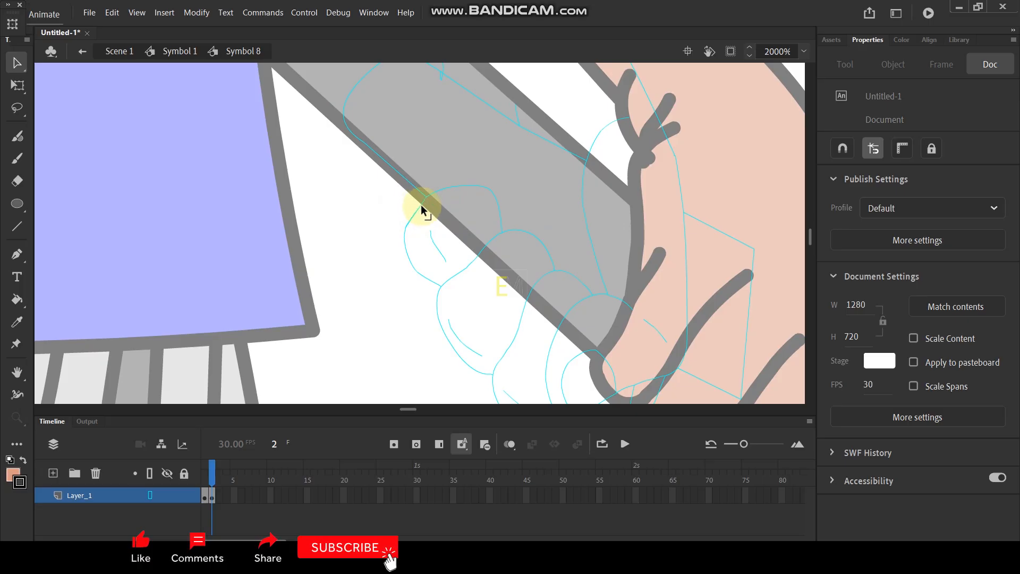
click(149, 496)
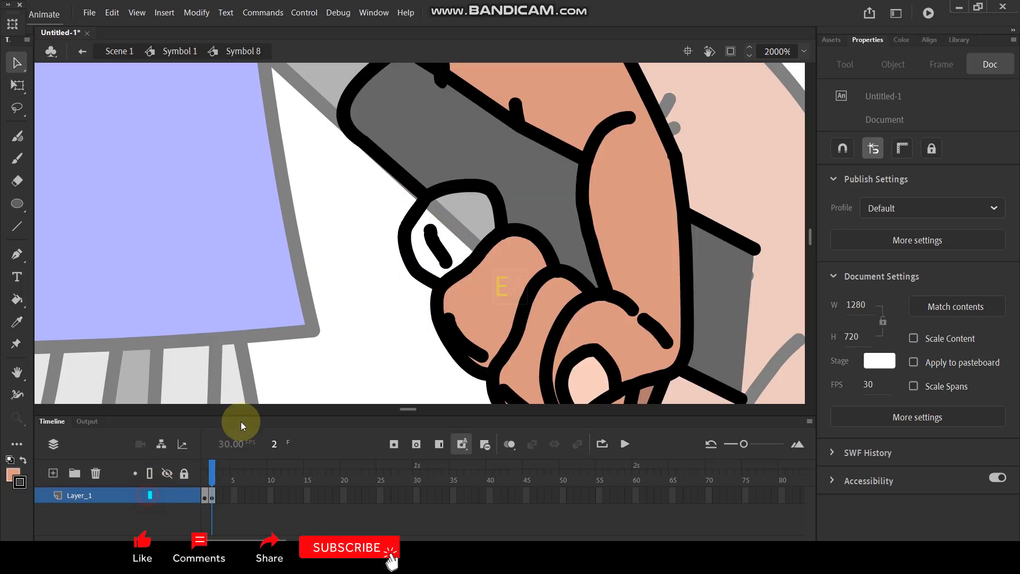
key(k)
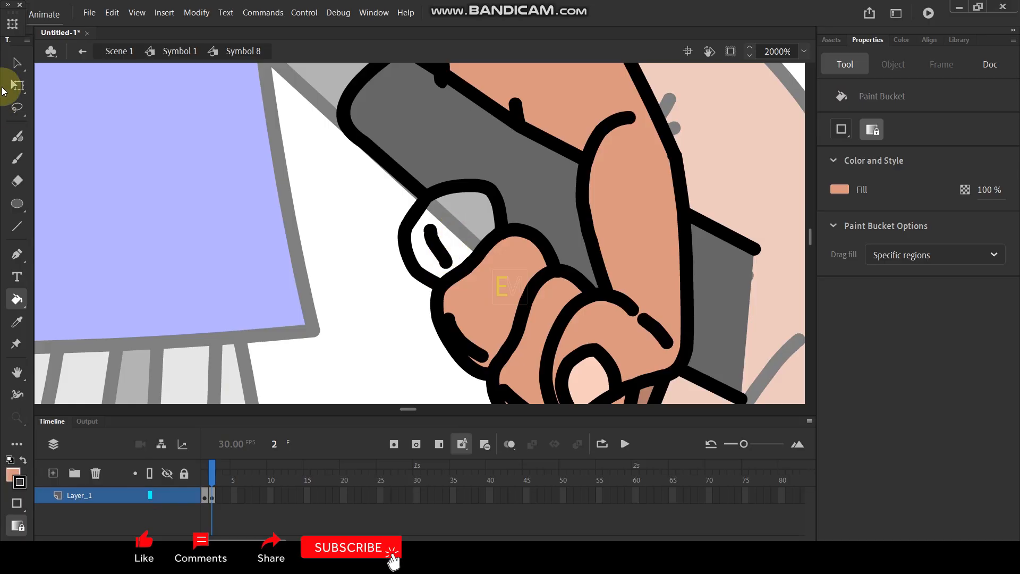
click(16, 64)
double_click(342, 185)
Paint the uppermost finger of the axe-gripping hand in Symbol 8 with the skin colour using the Fluid Brush.
scroll(364, 200, down, 8)
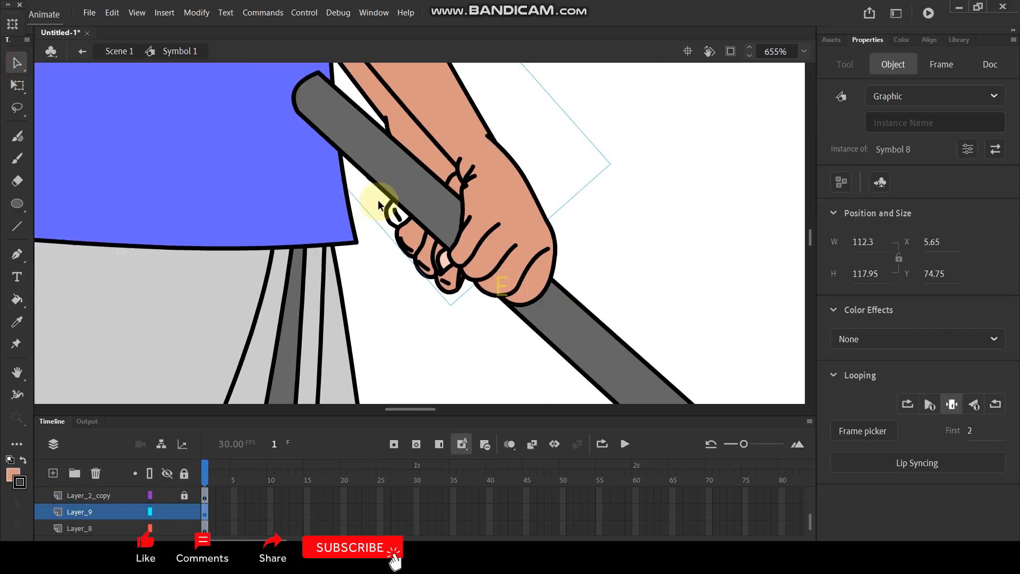
scroll(467, 207, down, 3)
scroll(477, 201, down, 3)
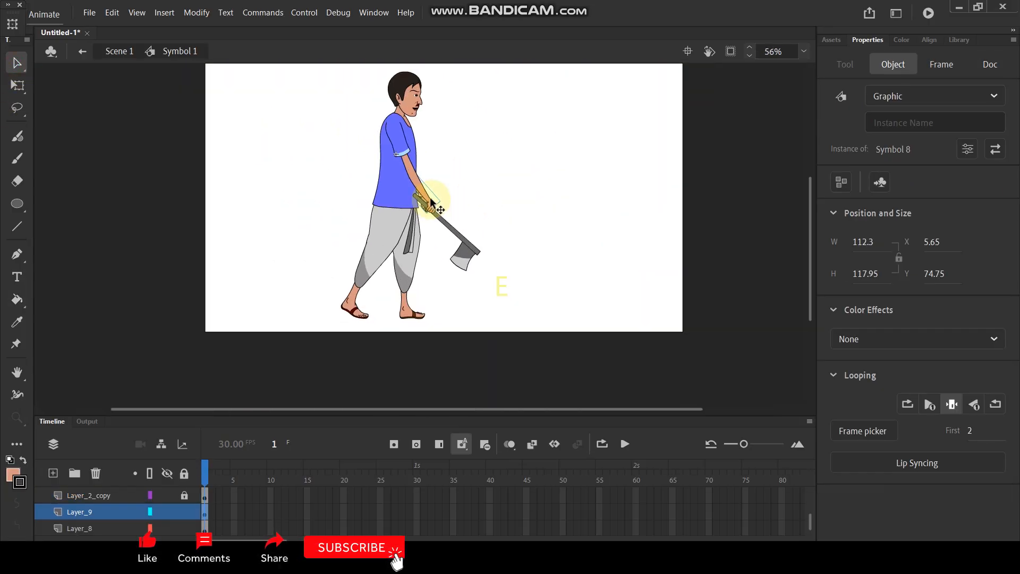
scroll(441, 186, up, 10)
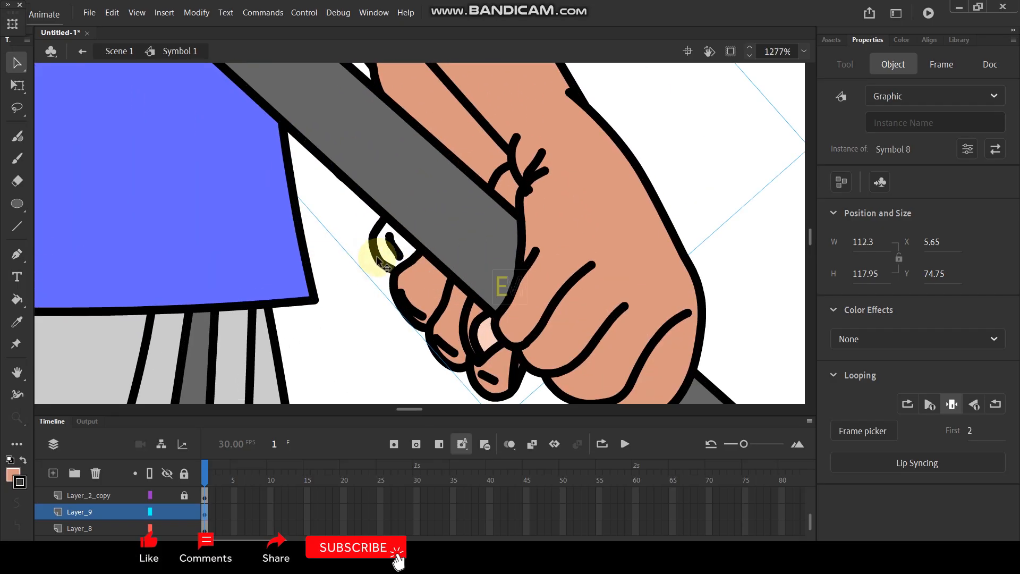
double_click(380, 261)
scroll(381, 260, up, 2)
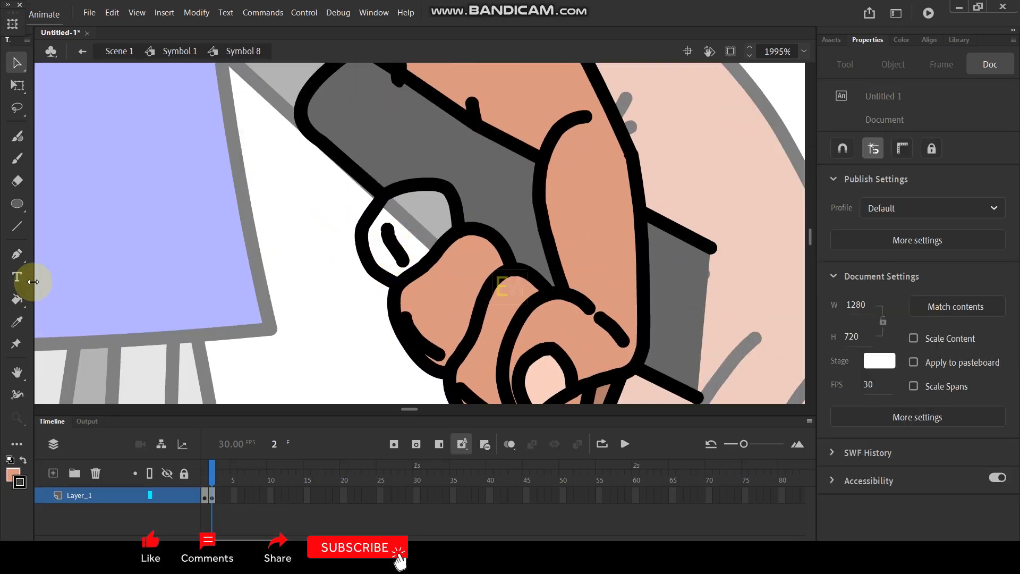
click(17, 136)
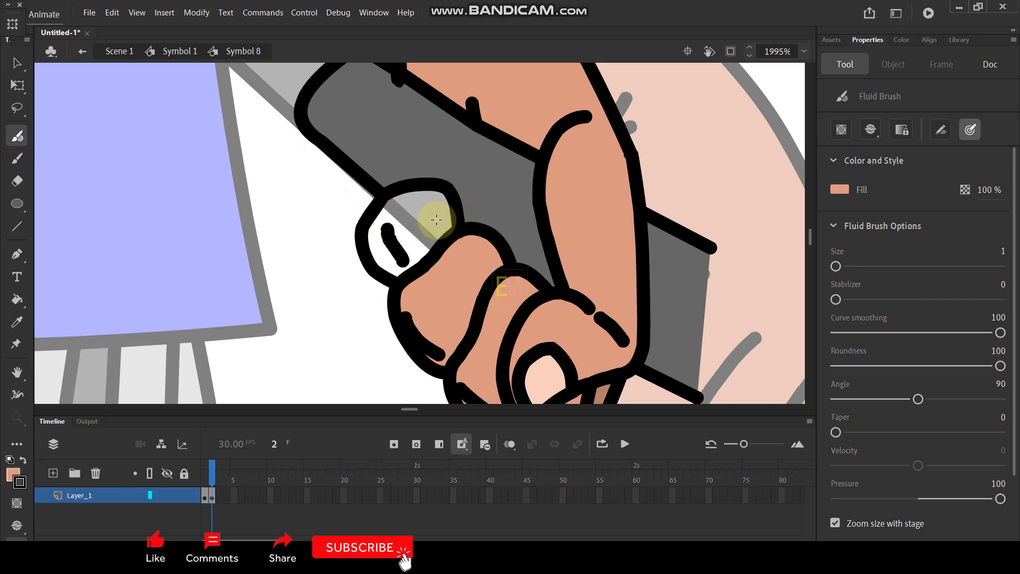
mouse_move(422, 209)
mouse_down()
mouse_move(397, 215)
mouse_move(427, 200)
mouse_move(448, 218)
mouse_move(413, 262)
mouse_move(398, 270)
mouse_move(377, 254)
mouse_move(372, 233)
mouse_move(405, 205)
mouse_move(396, 243)
mouse_move(429, 213)
mouse_move(395, 259)
mouse_move(455, 253)
mouse_move(436, 241)
mouse_up()
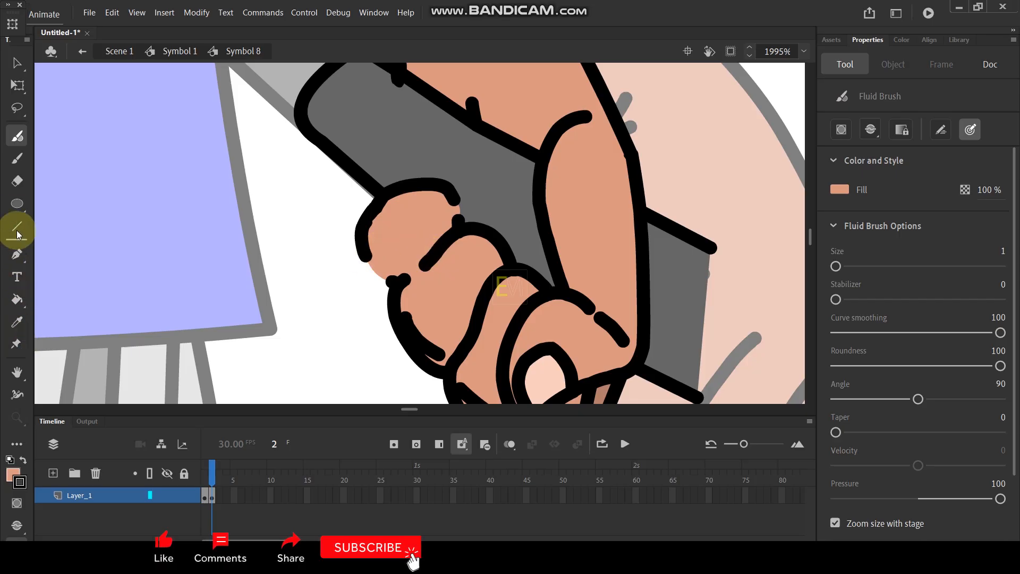
Restore the black outline around the uppermost finger's painted shape with the Ink Bottle at stroke size 1.
click(16, 298)
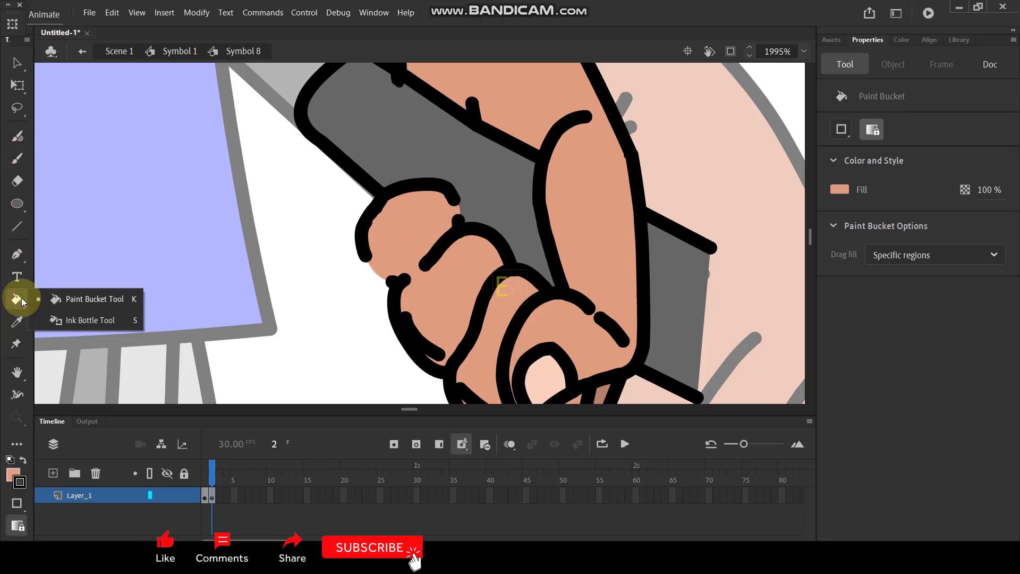
click(78, 323)
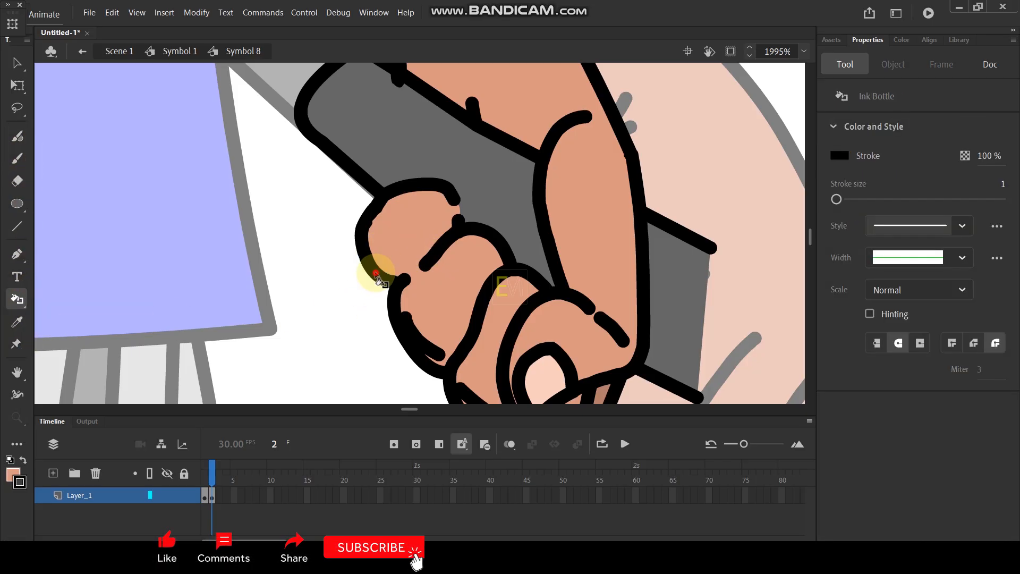
click(428, 269)
Draw a short black crease line on the uppermost finger with the Paint Brush and return to Symbol 1.
key(b)
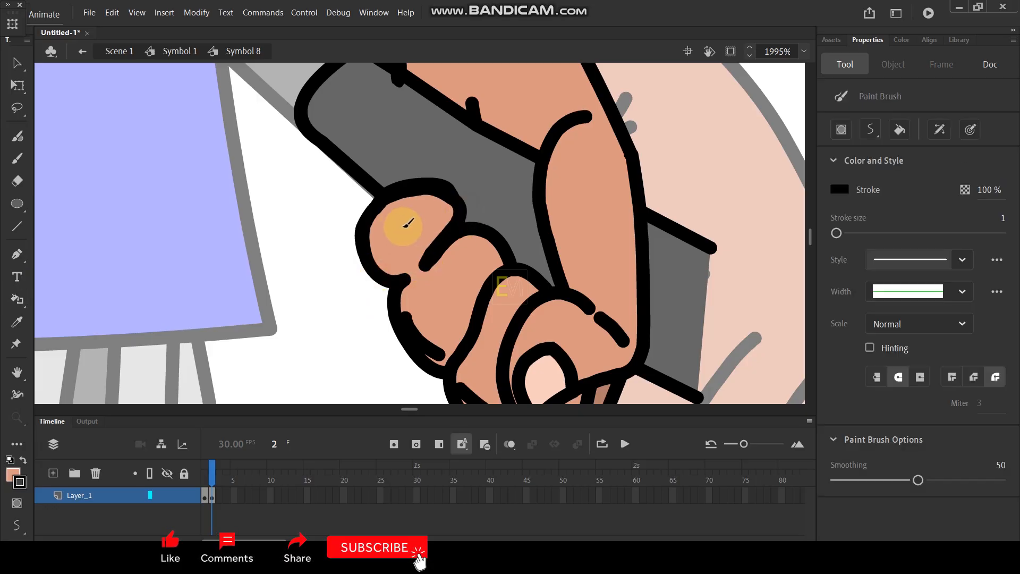
drag(383, 229, 401, 254)
scroll(441, 229, down, 5)
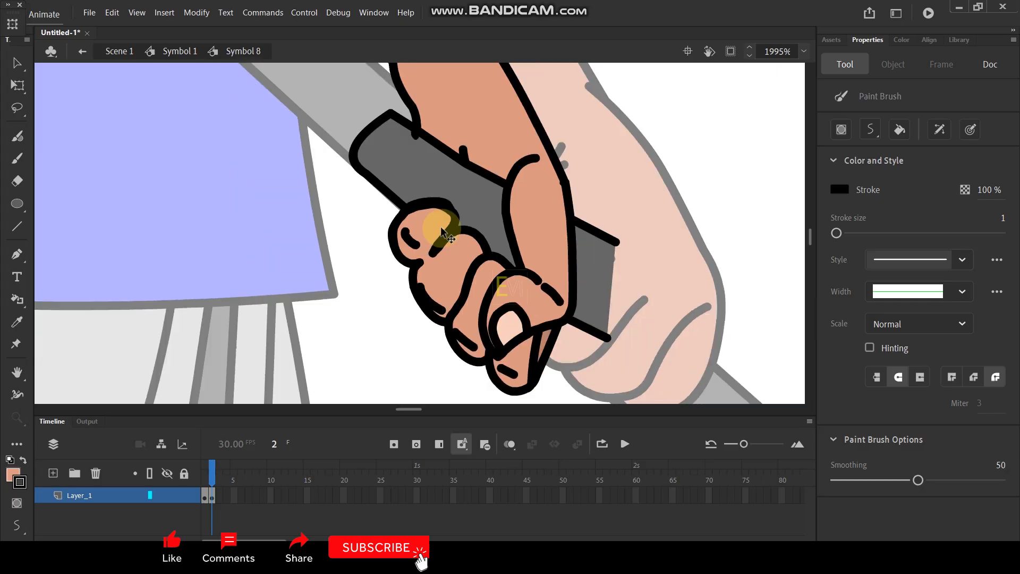
scroll(449, 230, up, 5)
key(v)
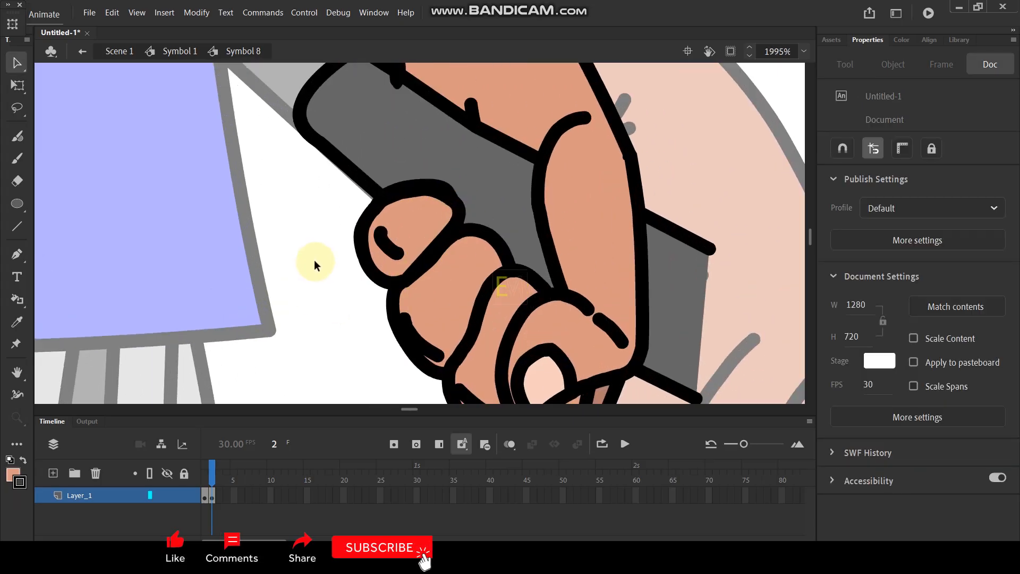
scroll(315, 261, down, 4)
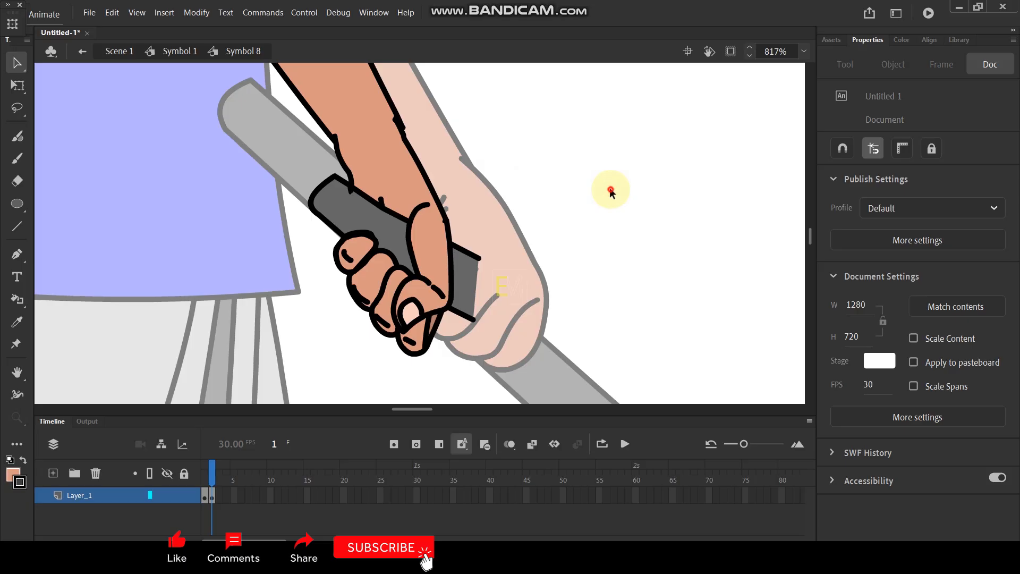
double_click(610, 187)
Select the character's shirt torso and show its layer, Layer_6, as outlines.
scroll(609, 193, down, 4)
scroll(606, 204, up, 1)
scroll(604, 209, down, 5)
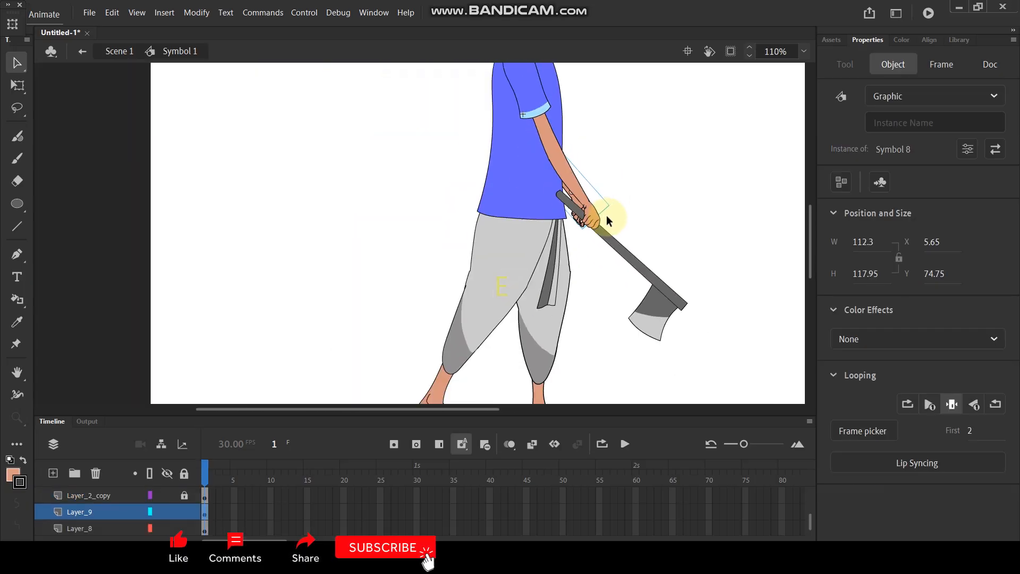
scroll(602, 211, up, 2)
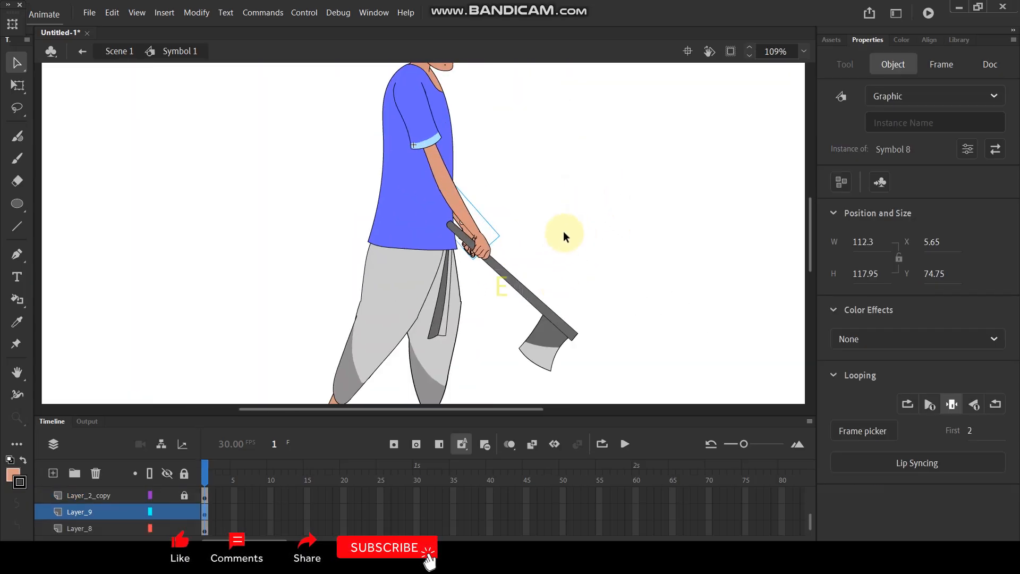
scroll(564, 231, down, 2)
scroll(512, 141, up, 1)
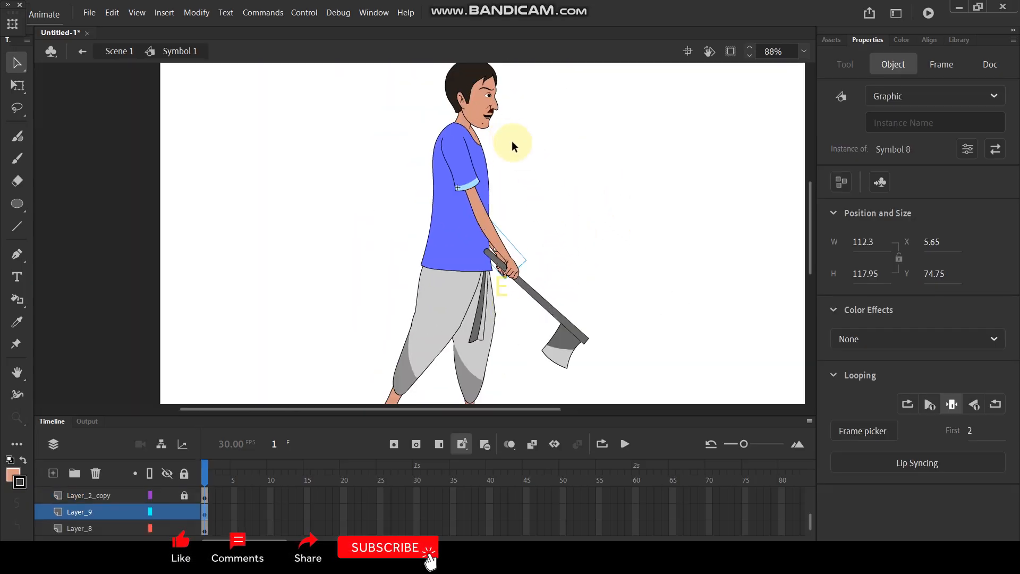
click(562, 323)
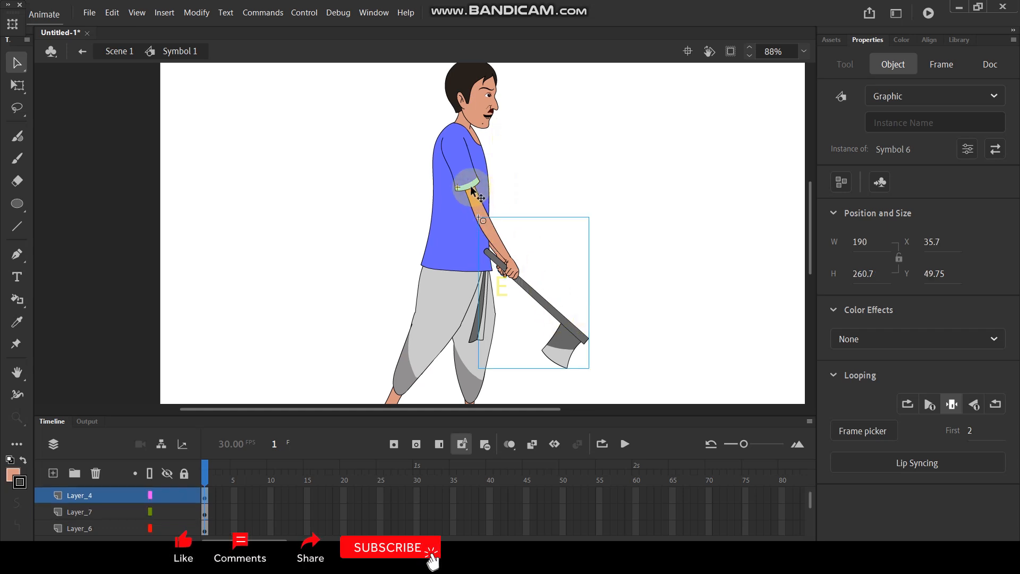
click(450, 216)
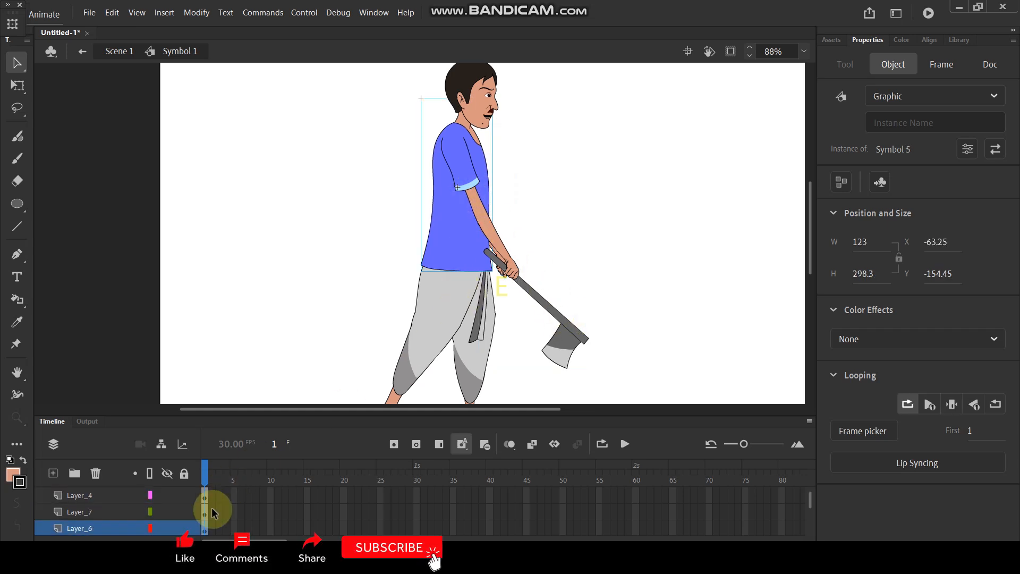
click(150, 528)
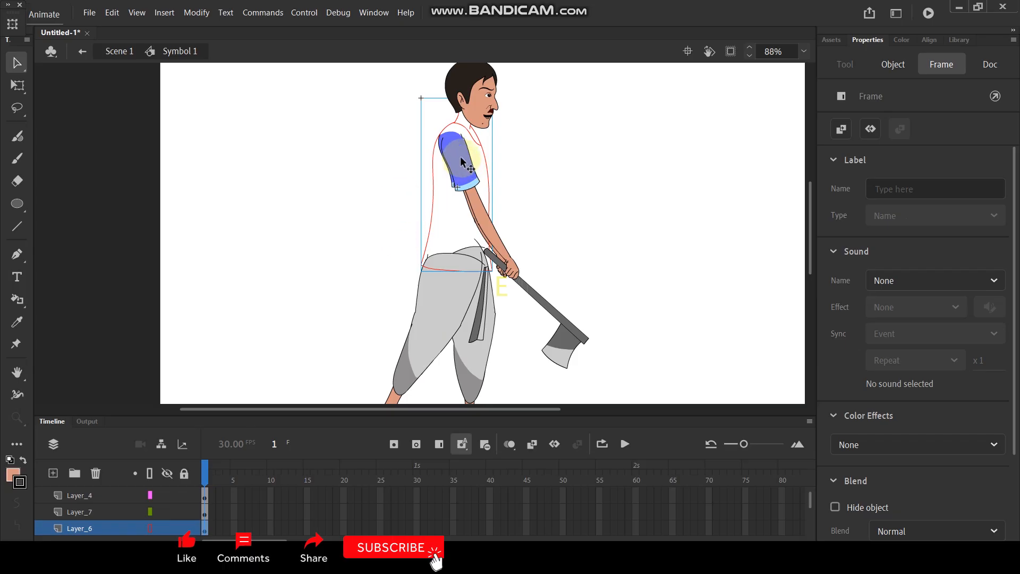
Select all parts of both arms, set their shared pivot at the shoulder and rotate them with the axe to shoulder height behind the character.
scroll(461, 142, up, 3)
click(421, 134)
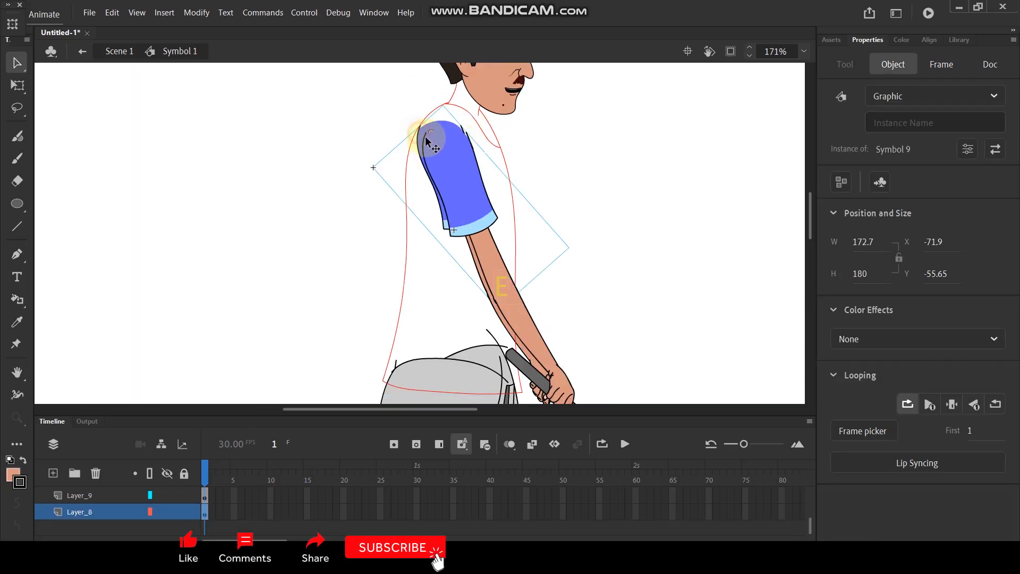
shift+click(450, 165)
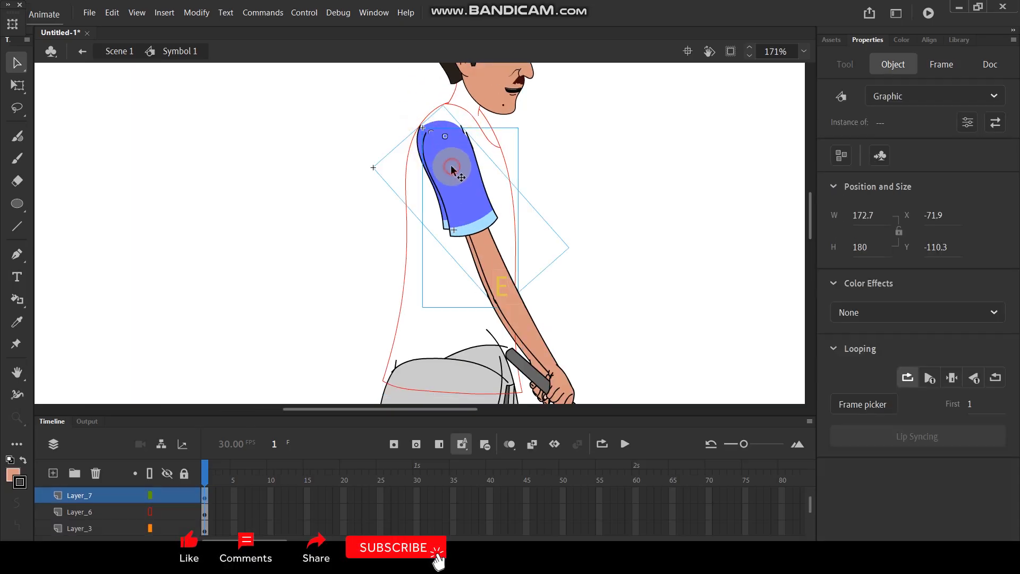
shift+click(504, 324)
shift+click(518, 320)
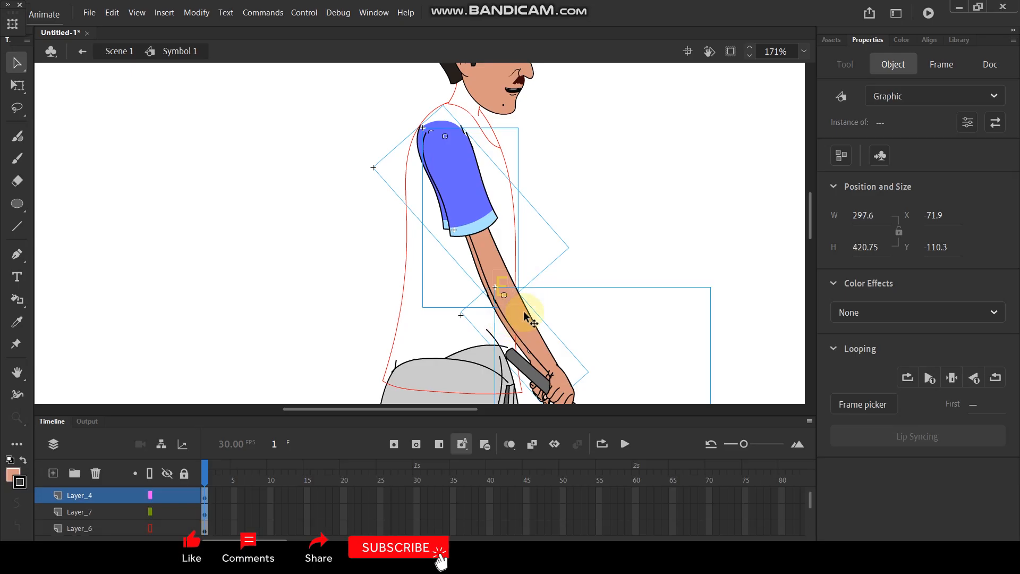
scroll(533, 282, down, 3)
click(17, 85)
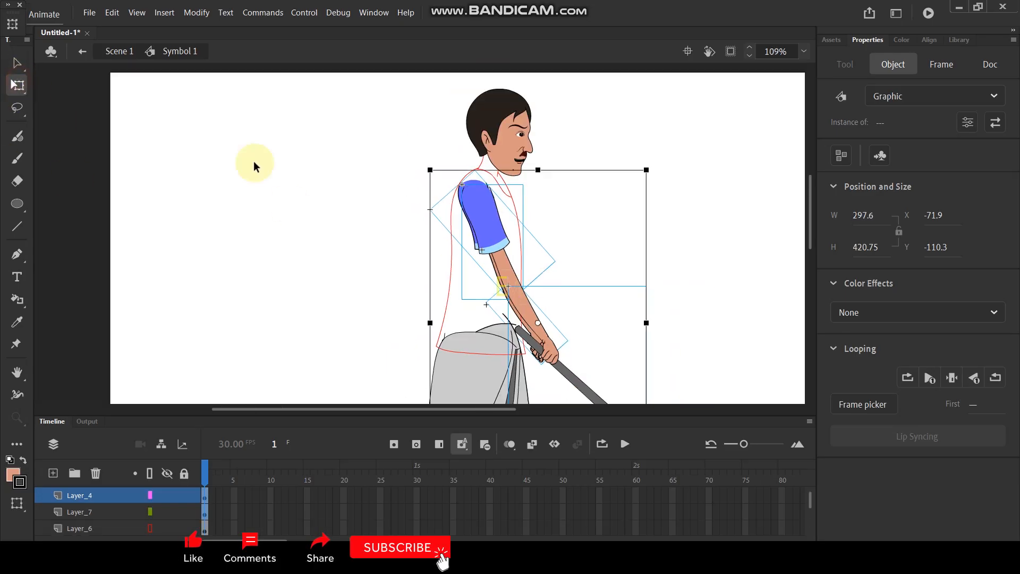
click(485, 206)
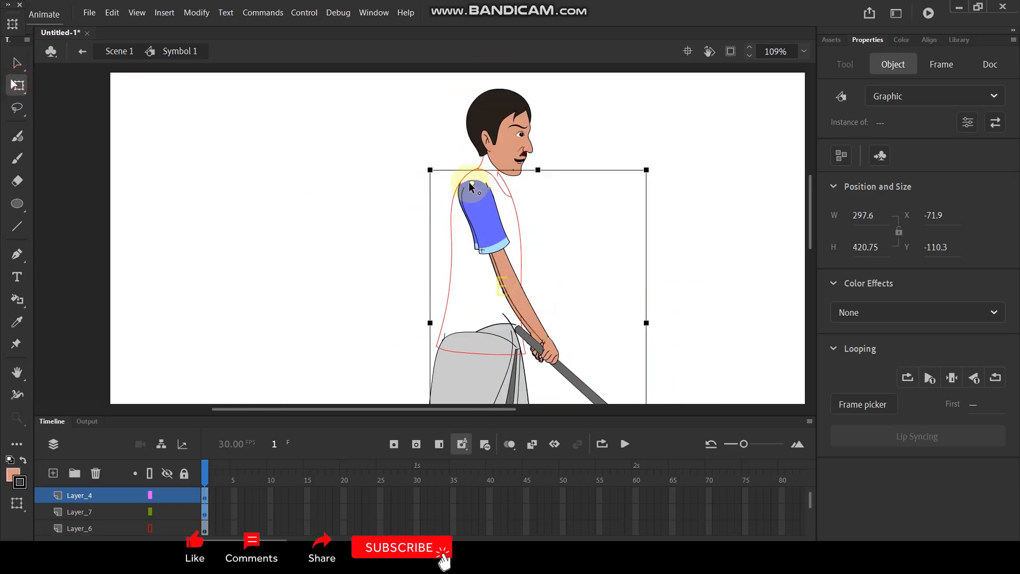
scroll(494, 159, down, 3)
drag(578, 328, 409, 182)
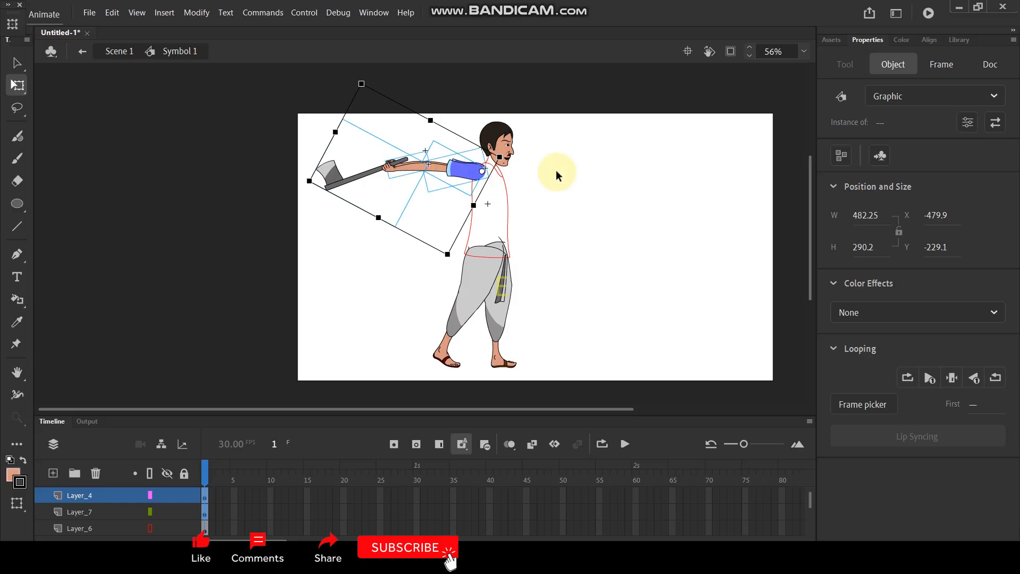
Select the head and torso together, move their shared pivot to the waist and tilt them slightly backward.
click(507, 192)
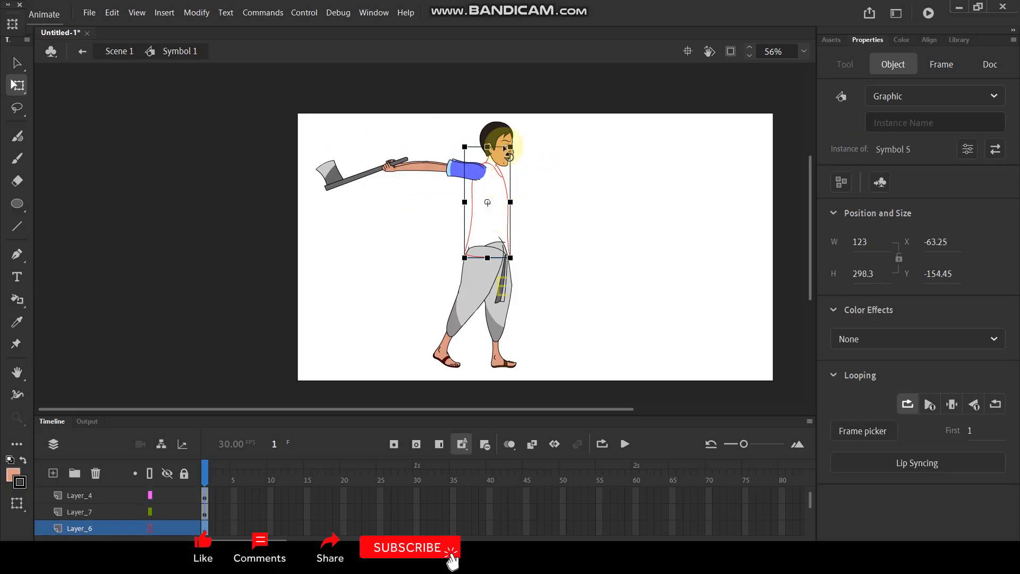
click(538, 165)
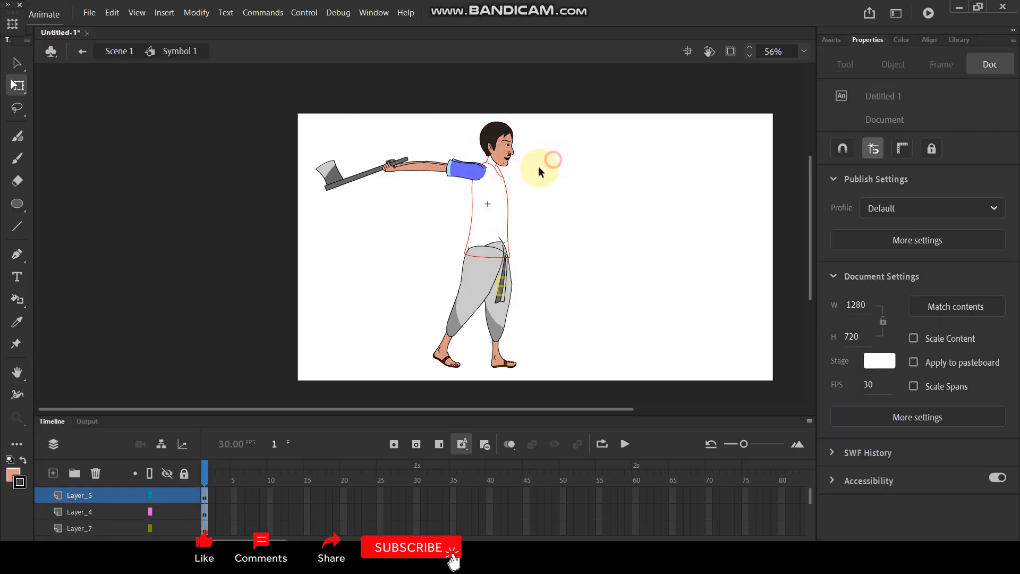
click(505, 149)
click(507, 216)
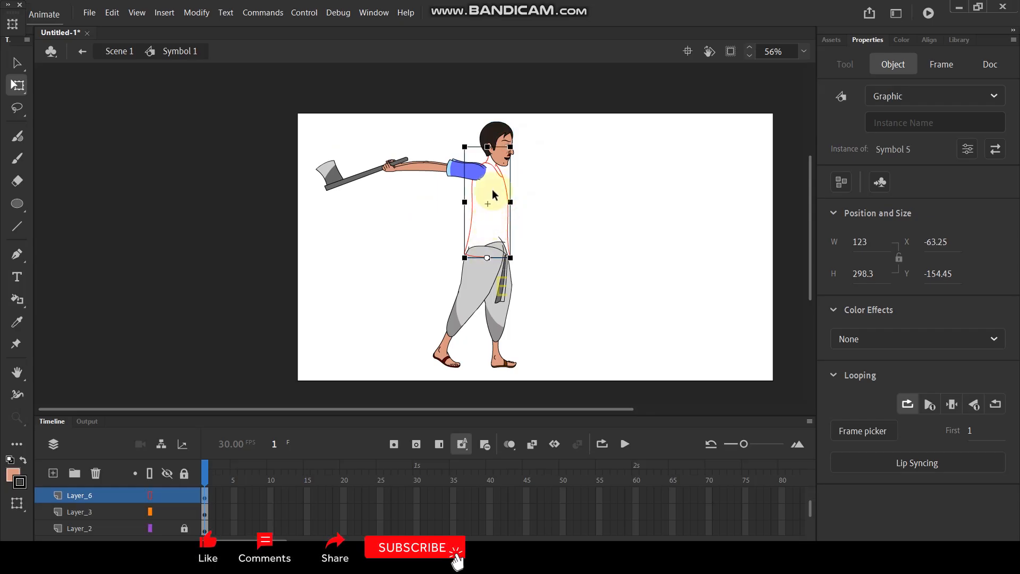
shift+click(509, 137)
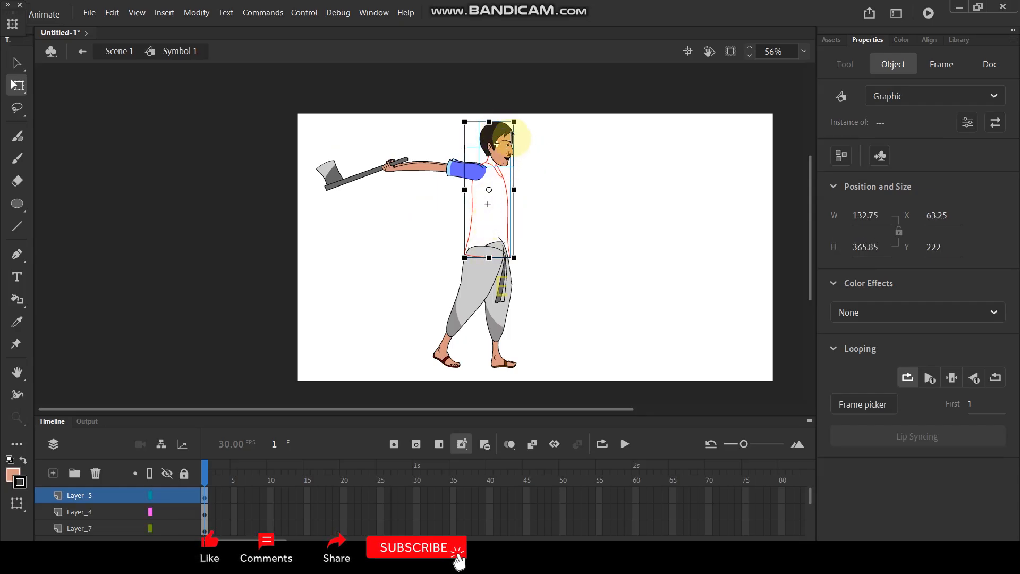
drag(521, 125, 515, 124)
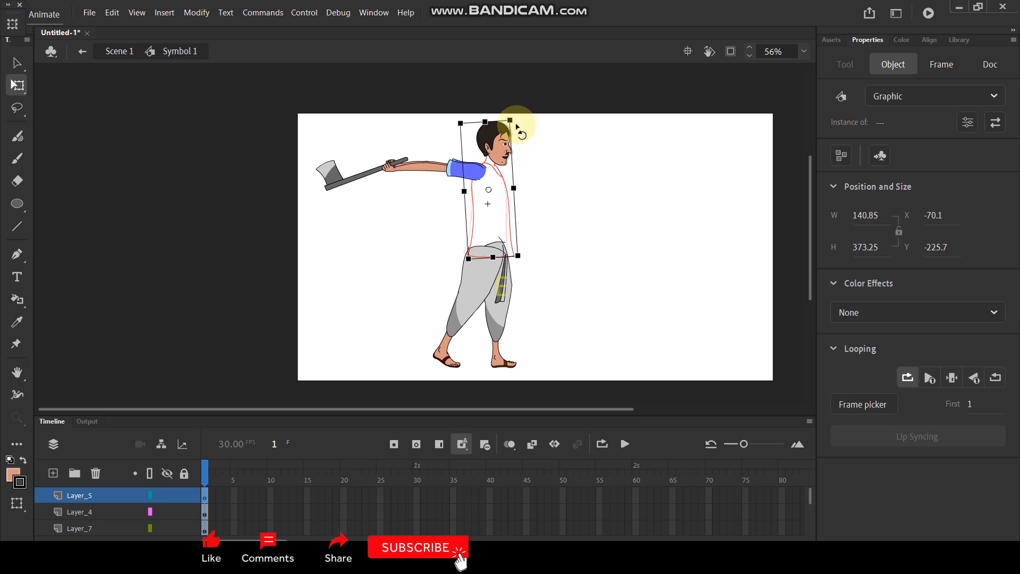
key(ctrl+z)
drag(489, 190, 490, 258)
drag(513, 117, 505, 125)
Switch the torso's Layer_6 from outlines back to its normal filled display.
click(232, 443)
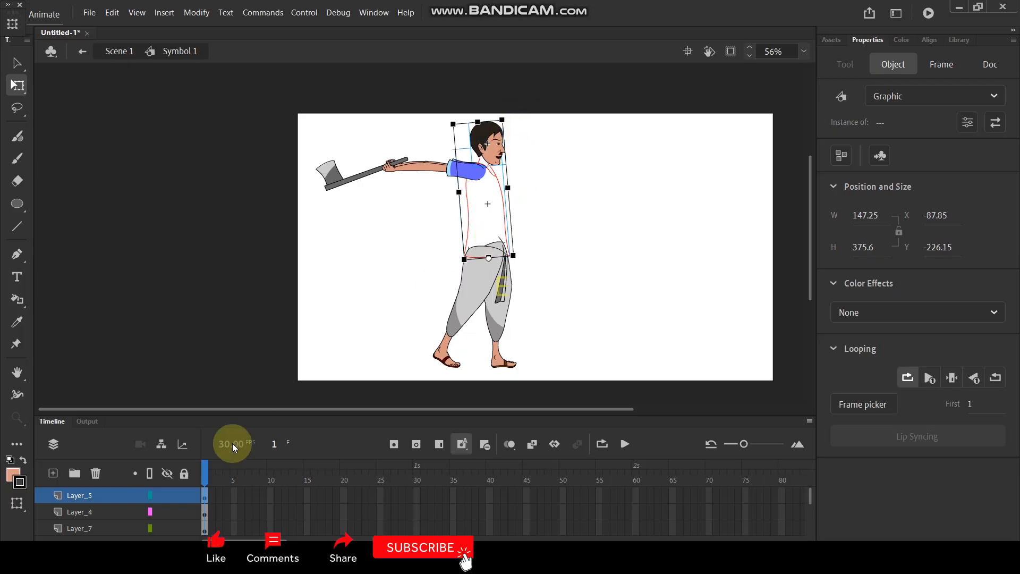
click(381, 257)
click(470, 208)
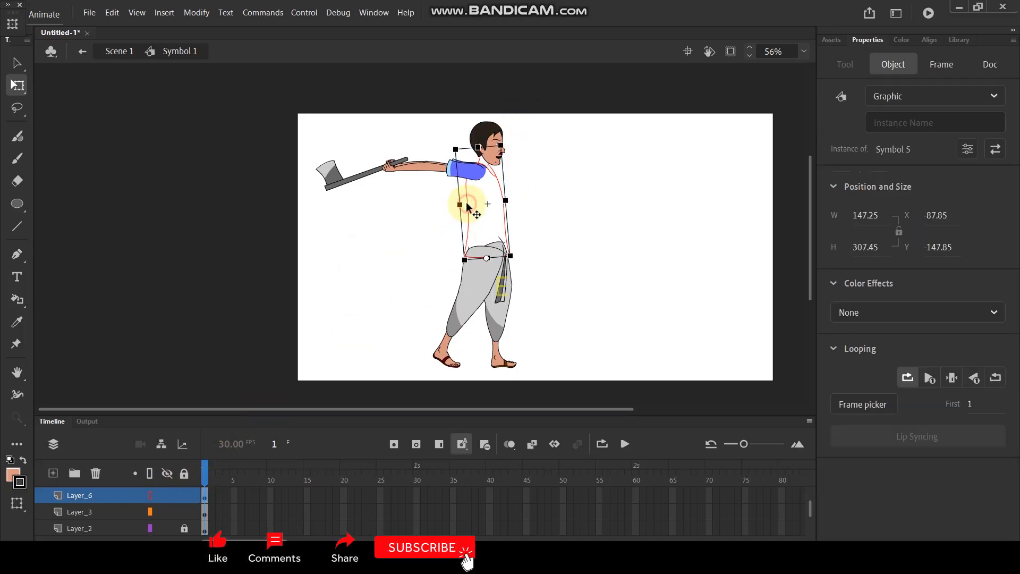
click(152, 497)
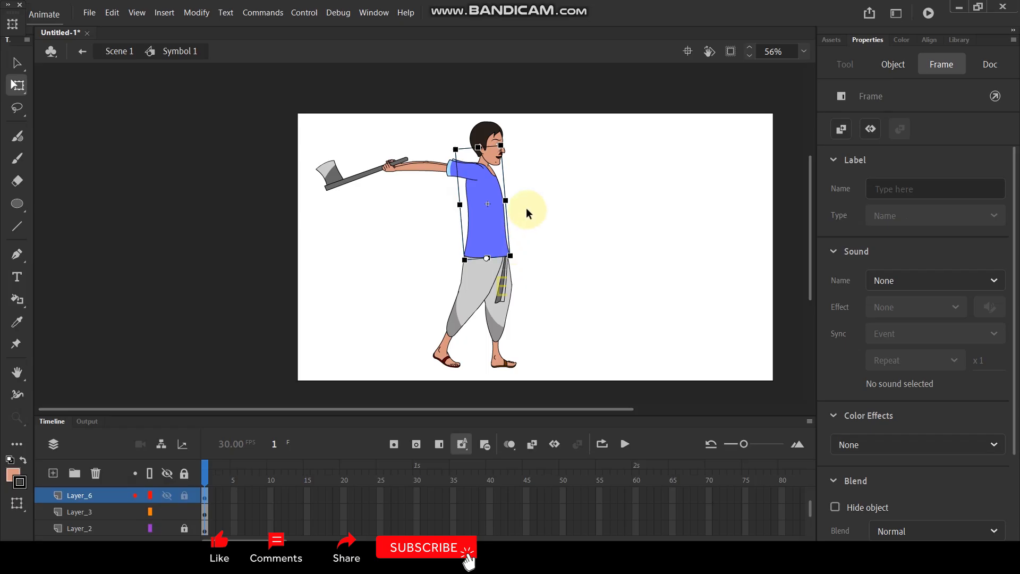
Select the head and torso again and lean them further backward about the waist.
scroll(529, 149, up, 3)
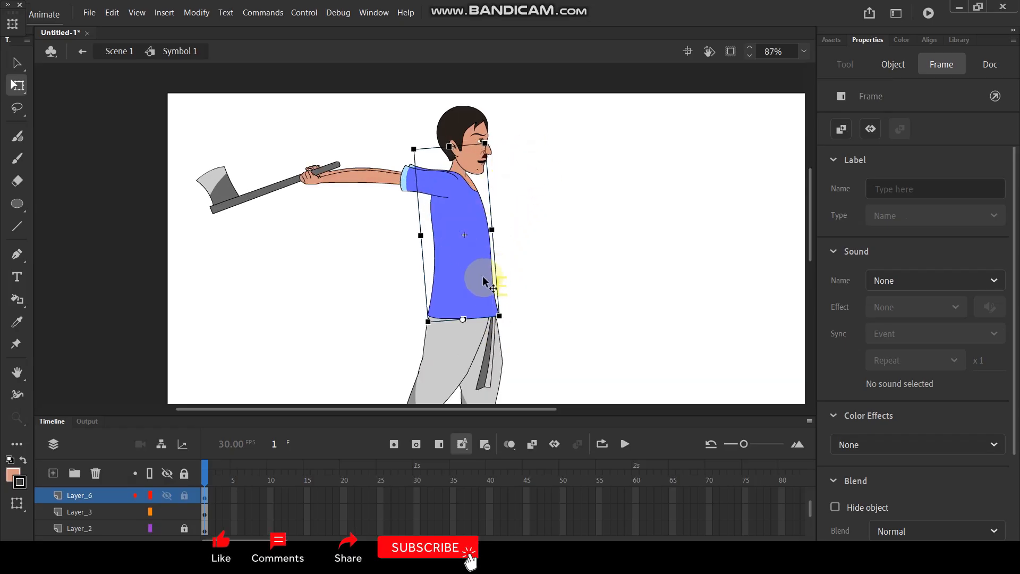
click(474, 220)
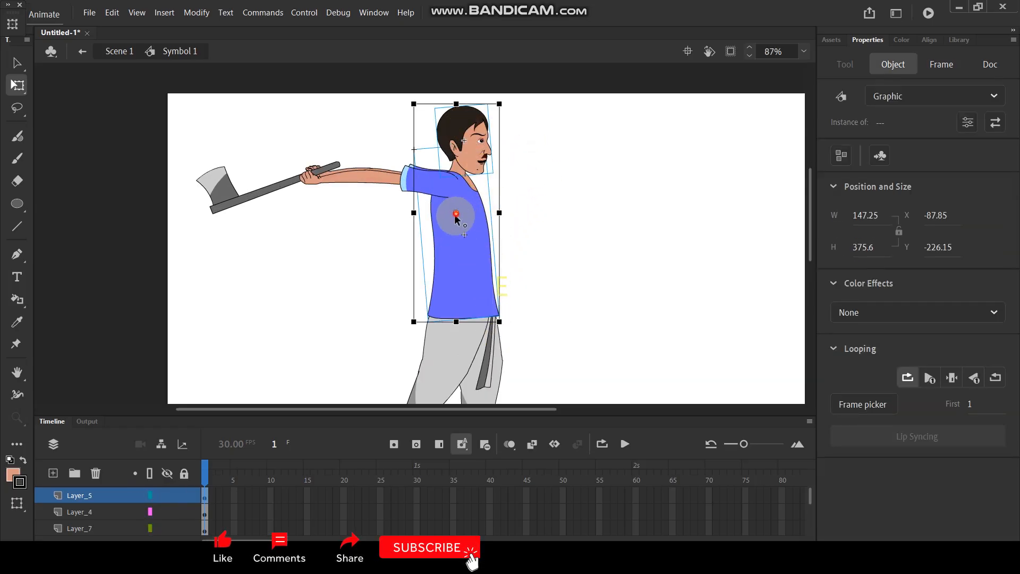
drag(503, 102, 485, 112)
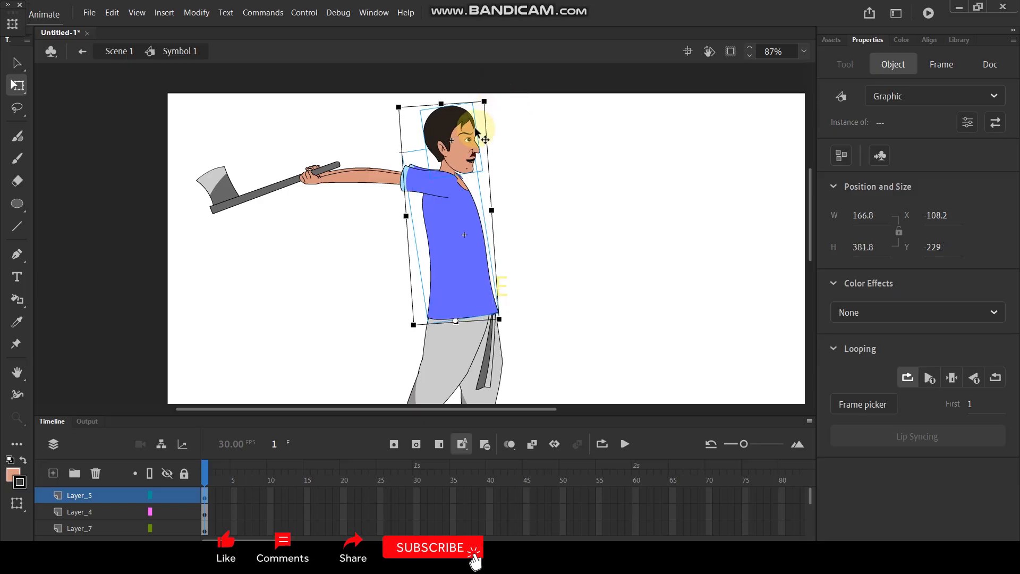
Select all parts of both arms with the axe and move them slightly down to fit the leaning shoulder.
click(287, 186)
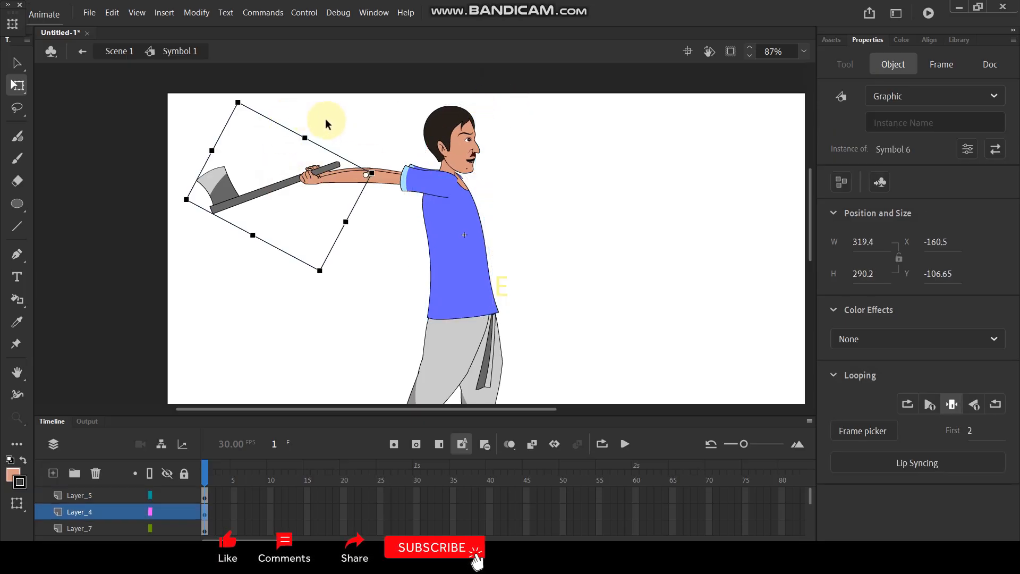
click(291, 107)
drag(273, 104, 414, 213)
drag(325, 186, 363, 195)
drag(445, 185, 428, 187)
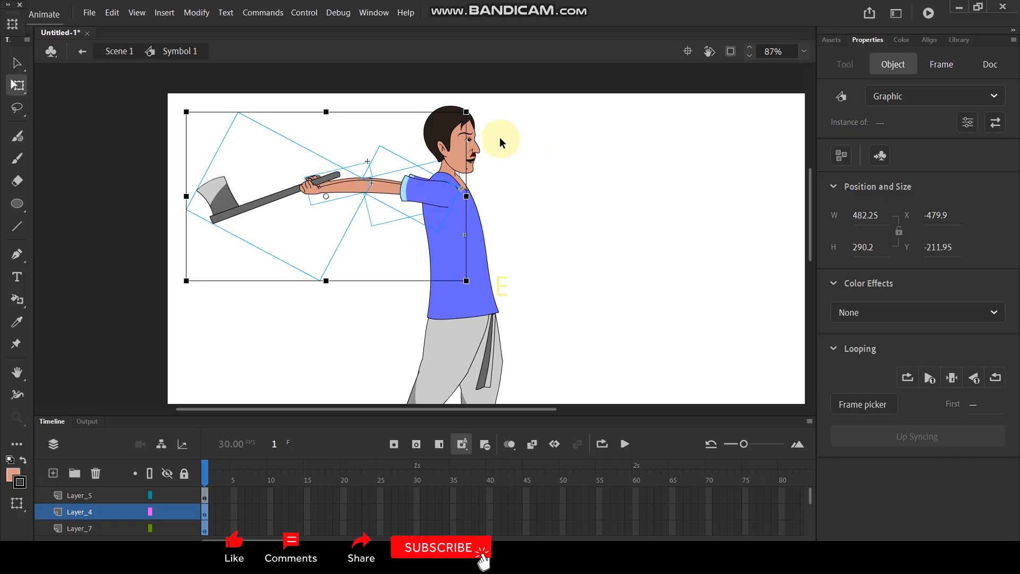
Set the shared pivot of both arms at the shoulder and rotate them with the axe upward behind the head.
drag(476, 108, 482, 115)
click(336, 200)
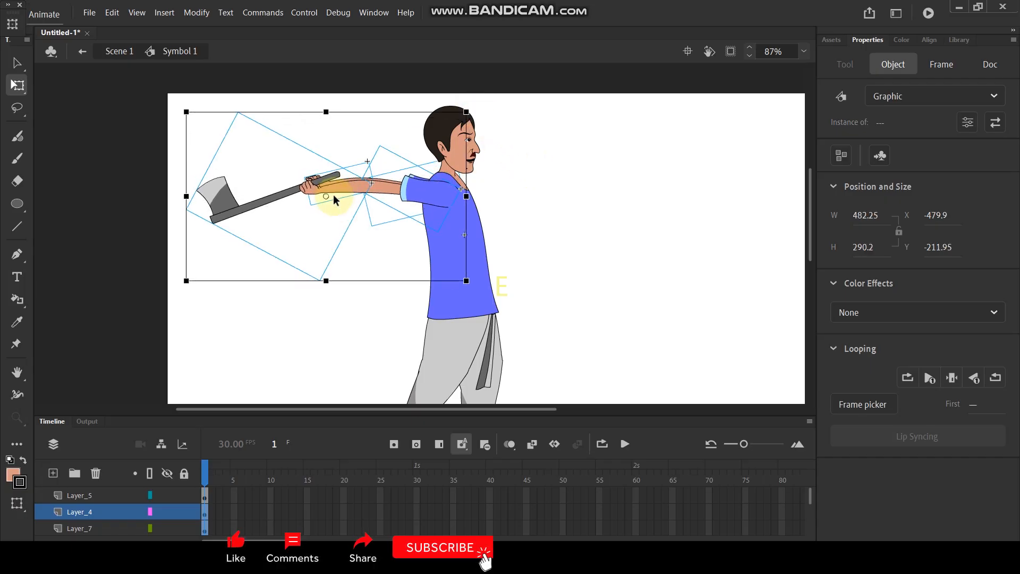
drag(327, 200, 446, 198)
drag(467, 110, 499, 130)
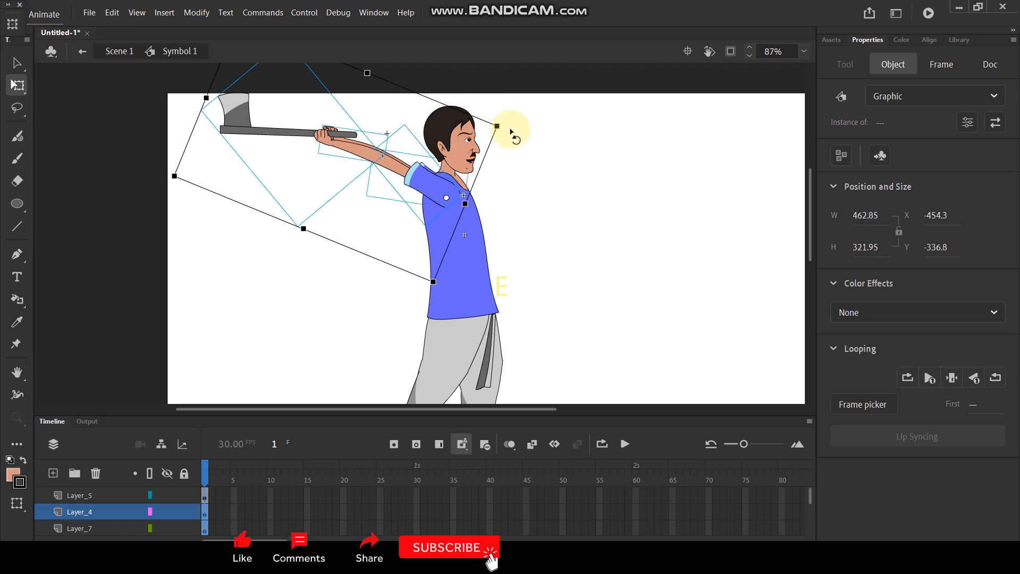
click(557, 201)
Select both forearms with the axe, set their shared pivot at the elbow and rotate them upward so the elbows bend.
click(341, 146)
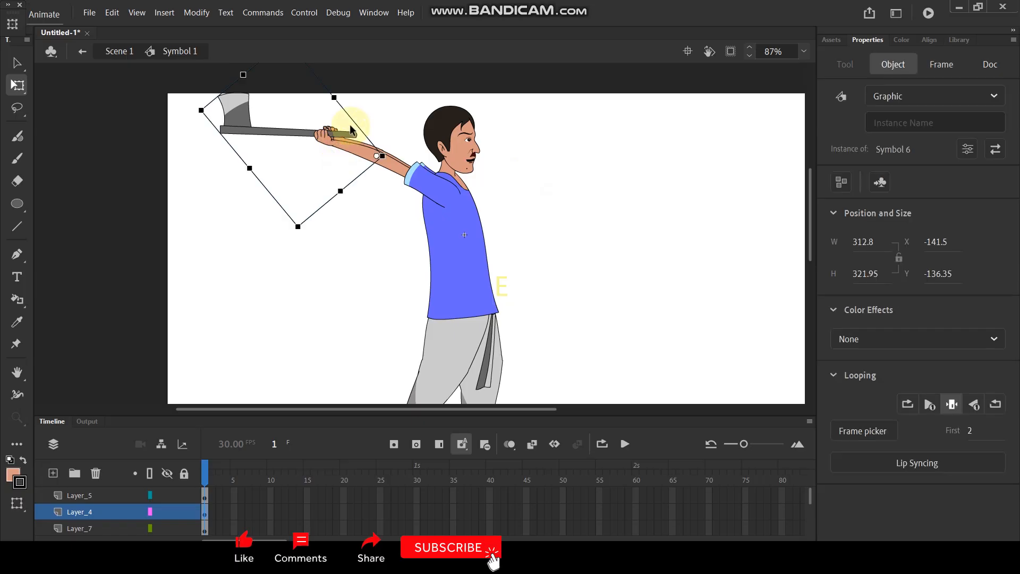
drag(297, 232, 322, 176)
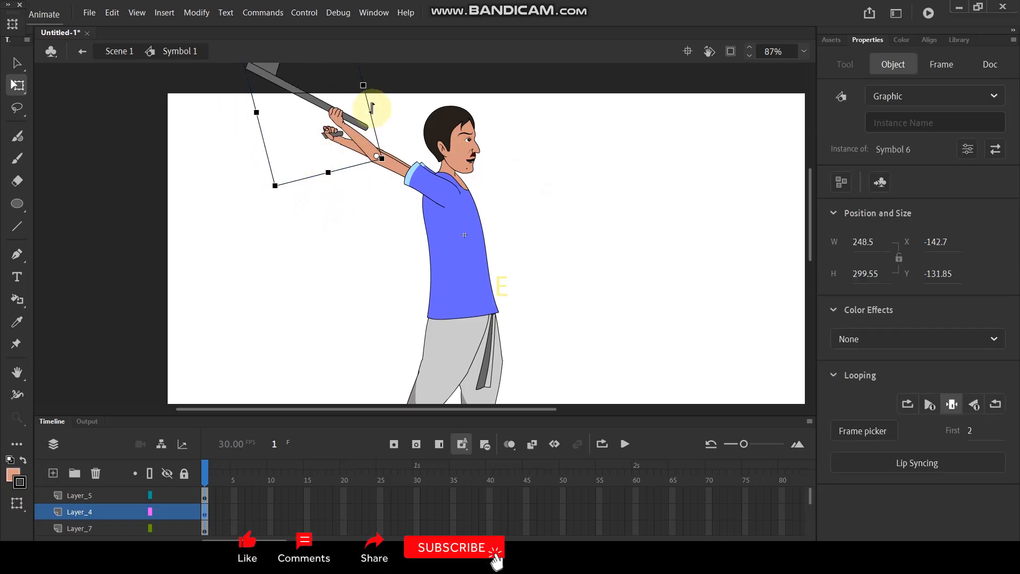
scroll(330, 125, up, 3)
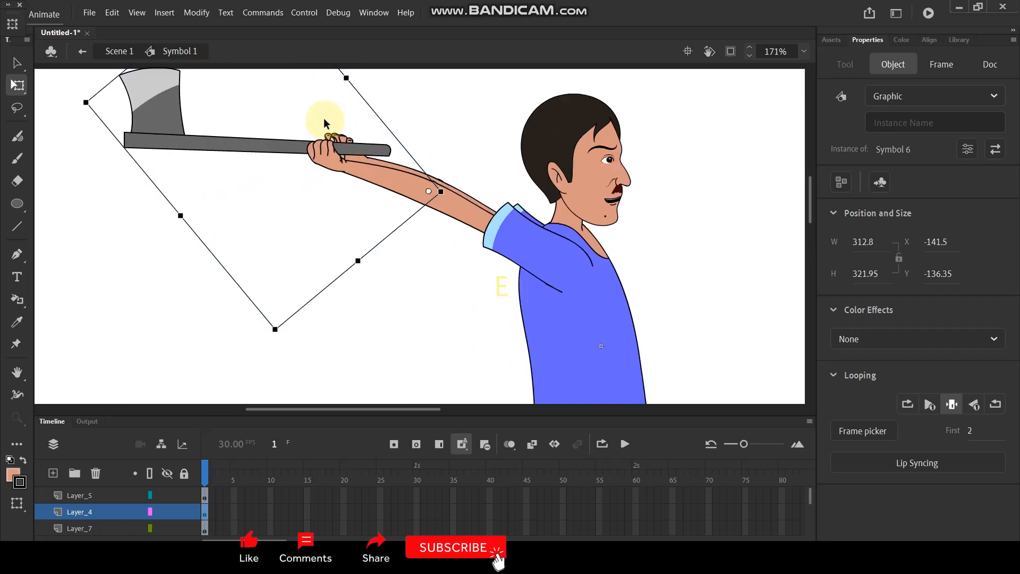
drag(394, 102, 330, 182)
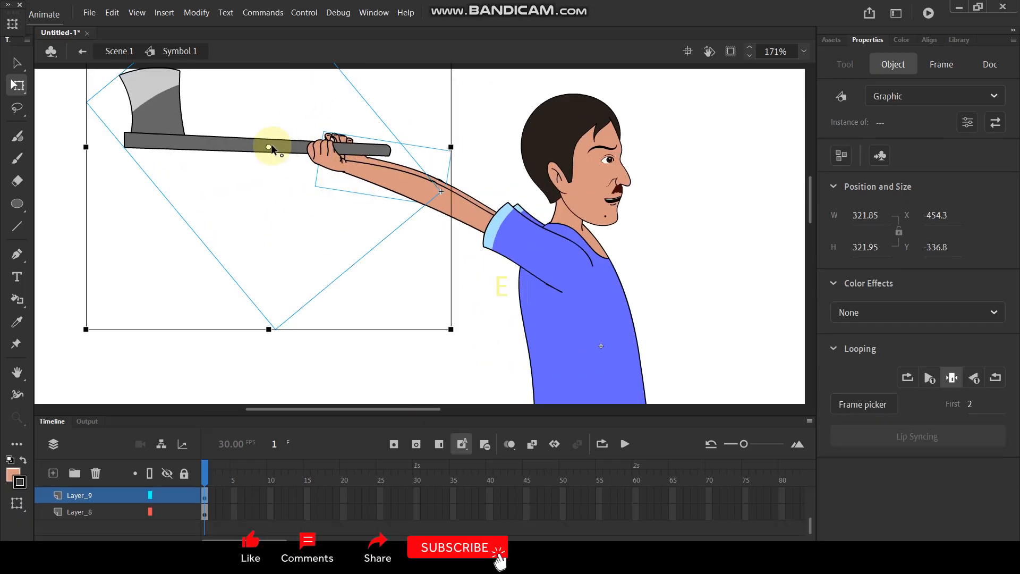
drag(270, 147, 431, 191)
drag(452, 332, 399, 281)
click(460, 300)
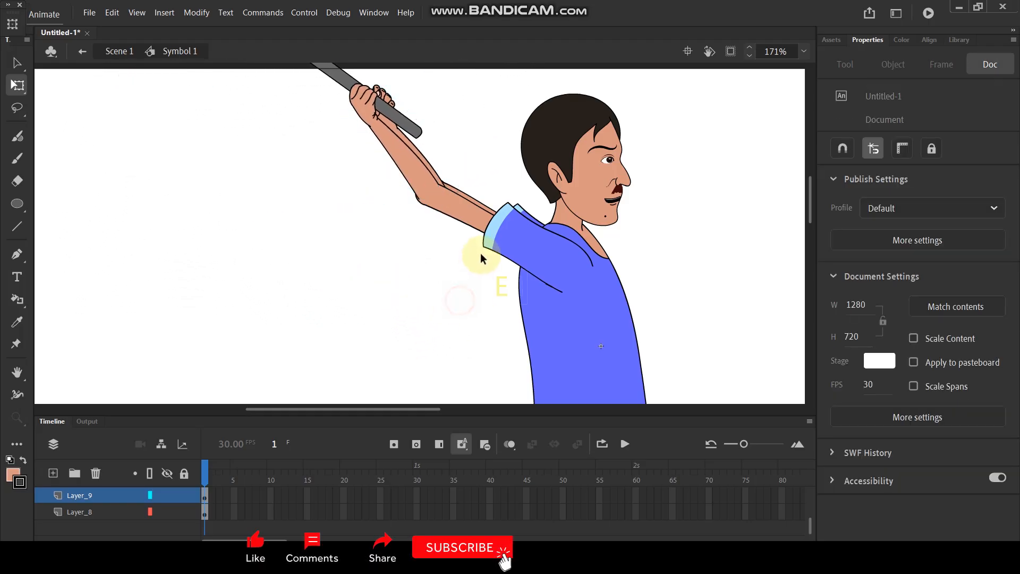
Move the head's pivot to the base of the neck and tilt the head slightly backward.
scroll(481, 255, down, 4)
click(523, 212)
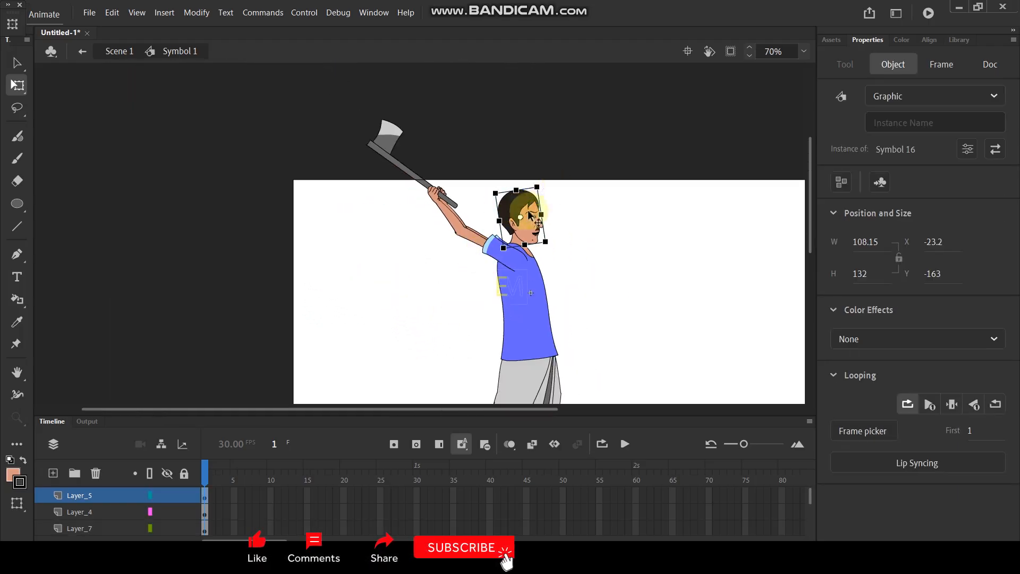
scroll(525, 211, up, 4)
drag(503, 255, 503, 254)
drag(544, 154, 520, 149)
click(598, 223)
Open the torso symbol for editing and insert a keyframe at frame 2 of its timeline.
scroll(527, 164, down, 4)
scroll(428, 219, down, 3)
scroll(393, 270, up, 2)
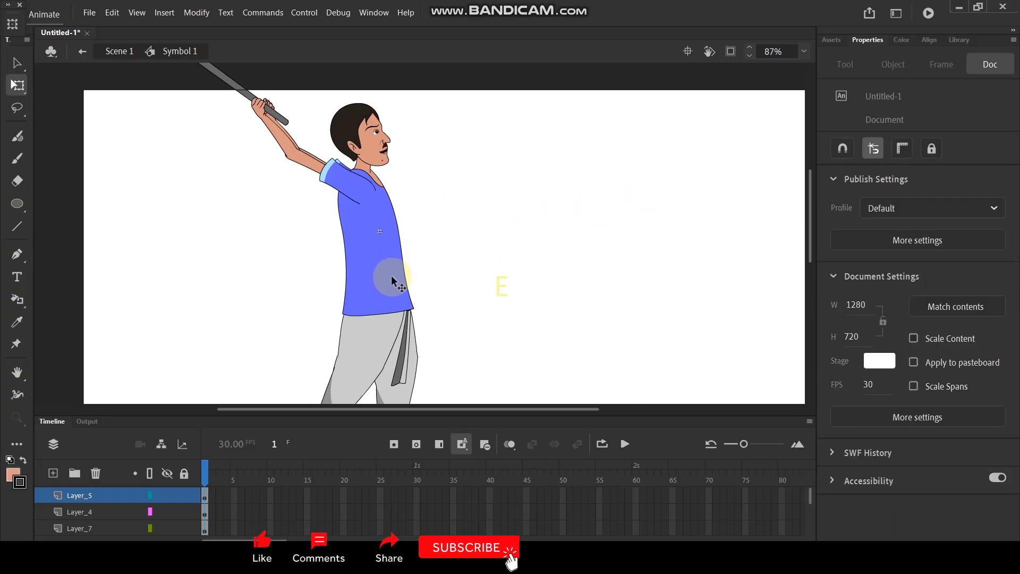
double_click(366, 270)
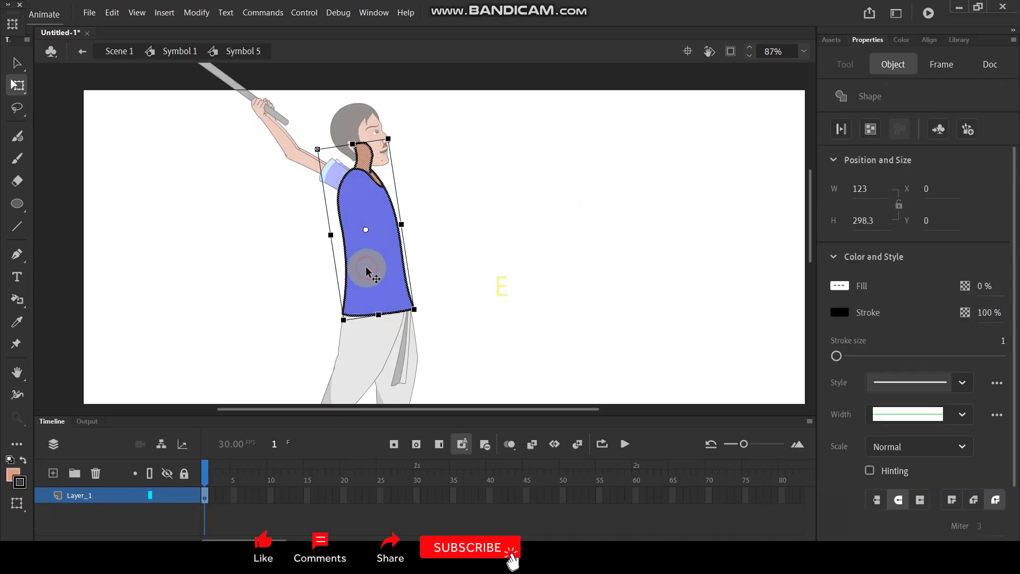
click(477, 223)
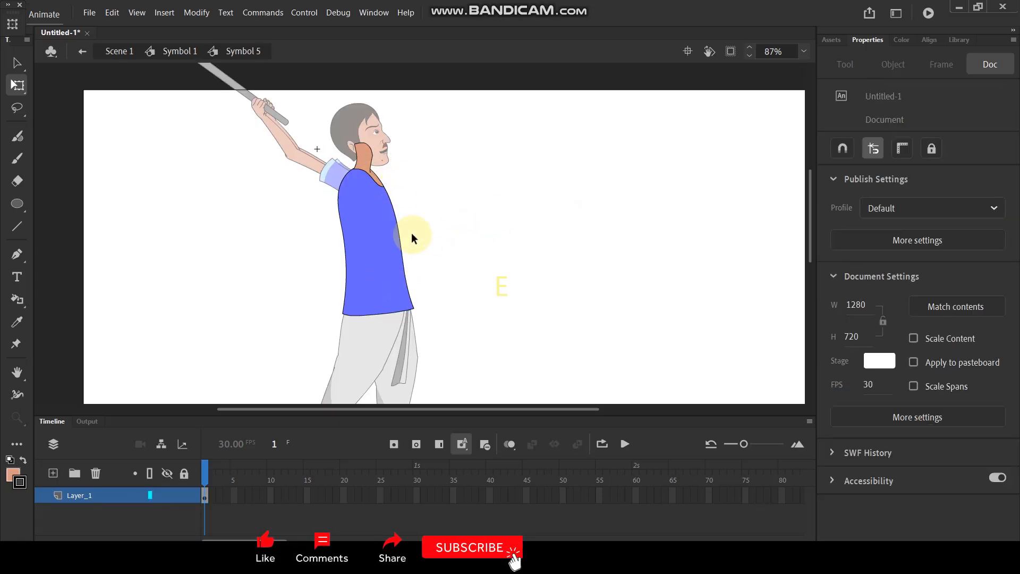
key(F6)
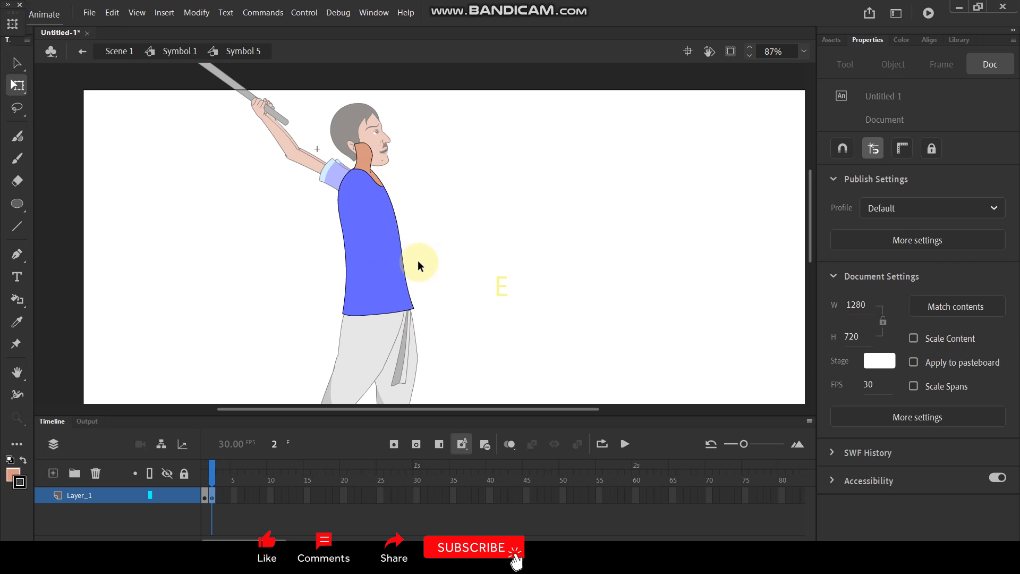
Bulge the front edge of the shirt outward into a smooth curve on frame 2 and return to the character symbol.
scroll(412, 270, up, 2)
drag(402, 274, 416, 305)
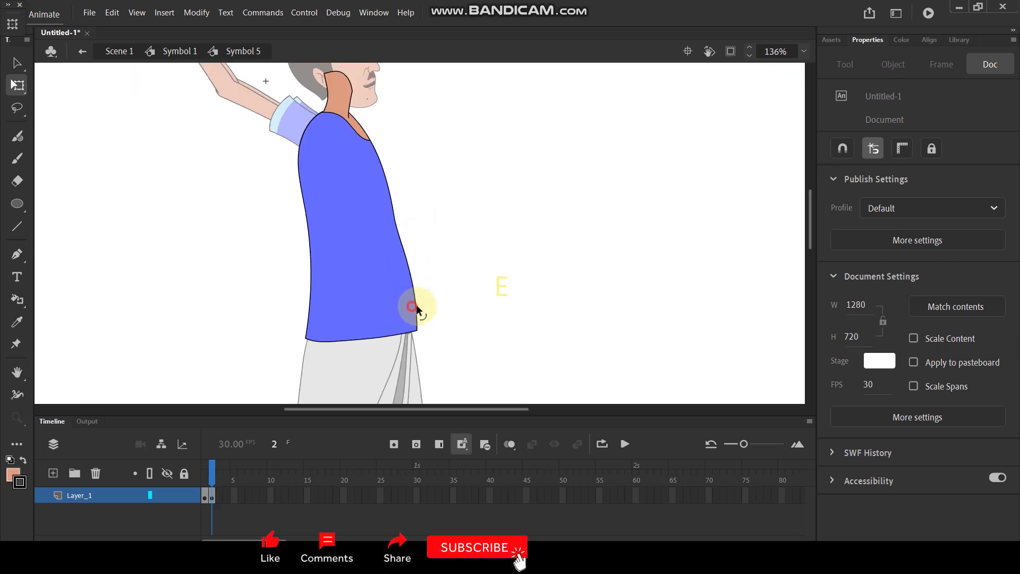
drag(394, 220, 409, 250)
click(465, 229)
click(466, 229)
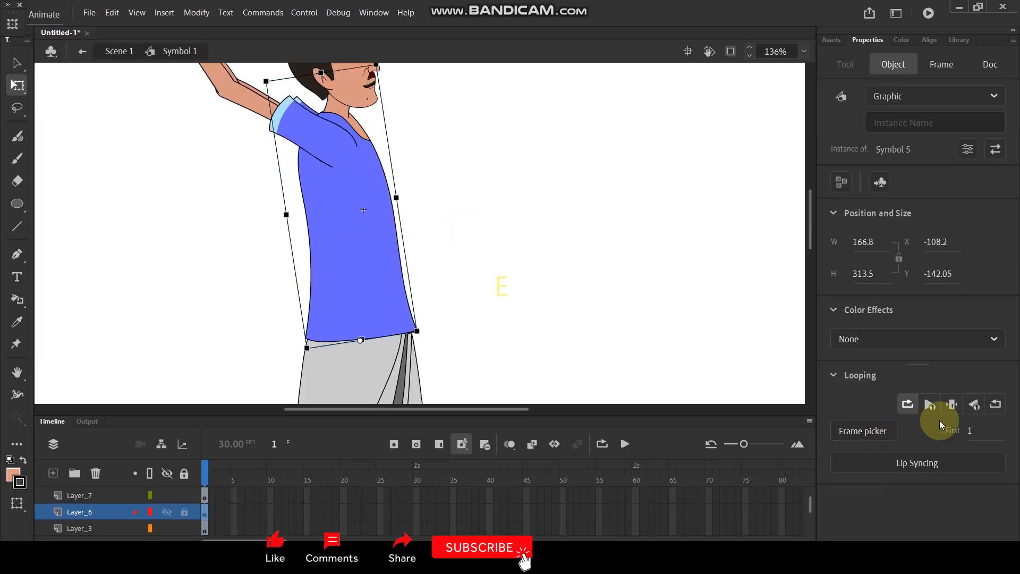
Set the torso instance's looping to a single frame with first frame 2.
click(951, 405)
drag(970, 431, 982, 431)
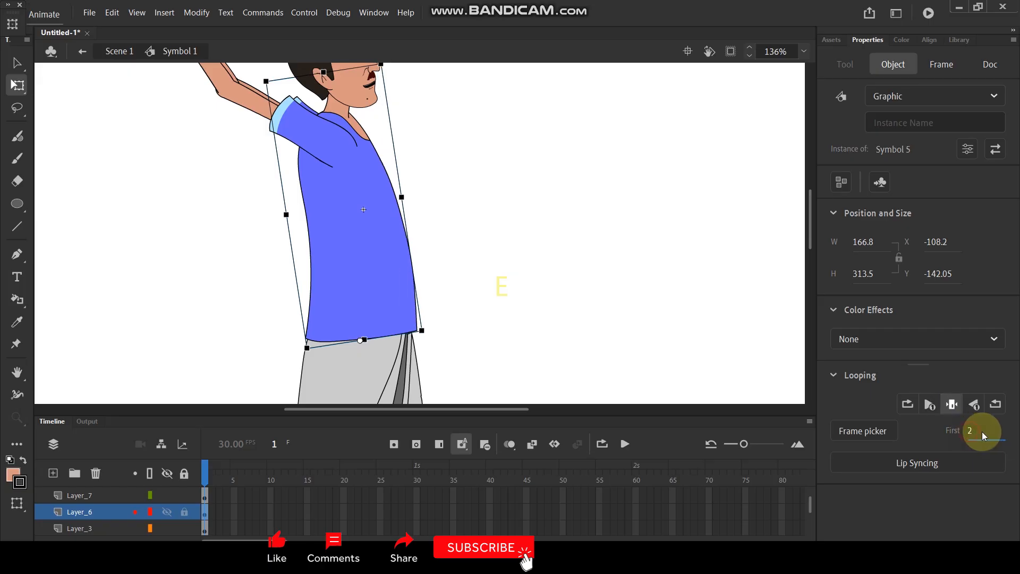
click(538, 225)
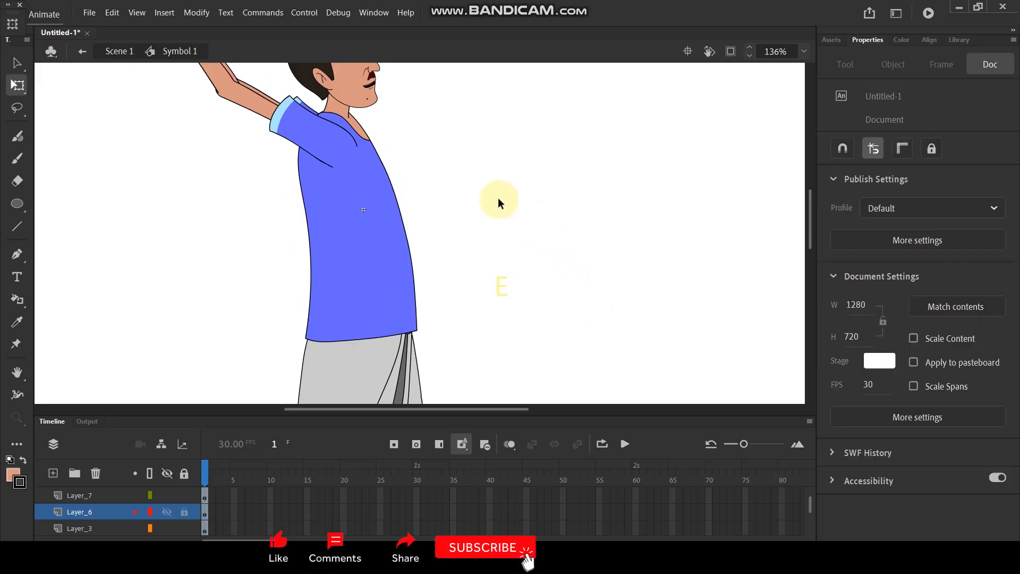
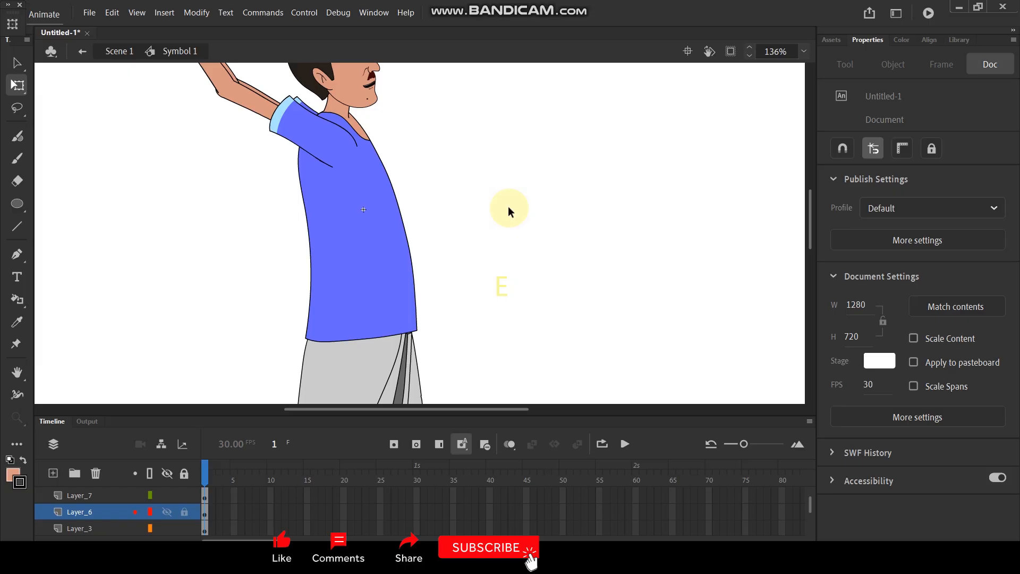
Enlarge the timeline area and insert keyframes on all layers at frame 10.
scroll(505, 186, down, 4)
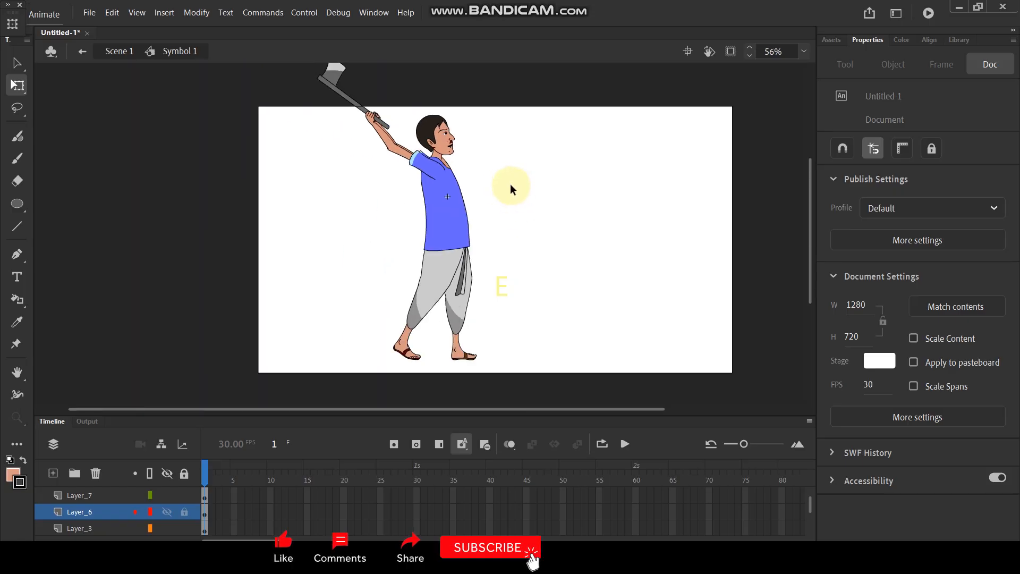
scroll(486, 202, up, 1)
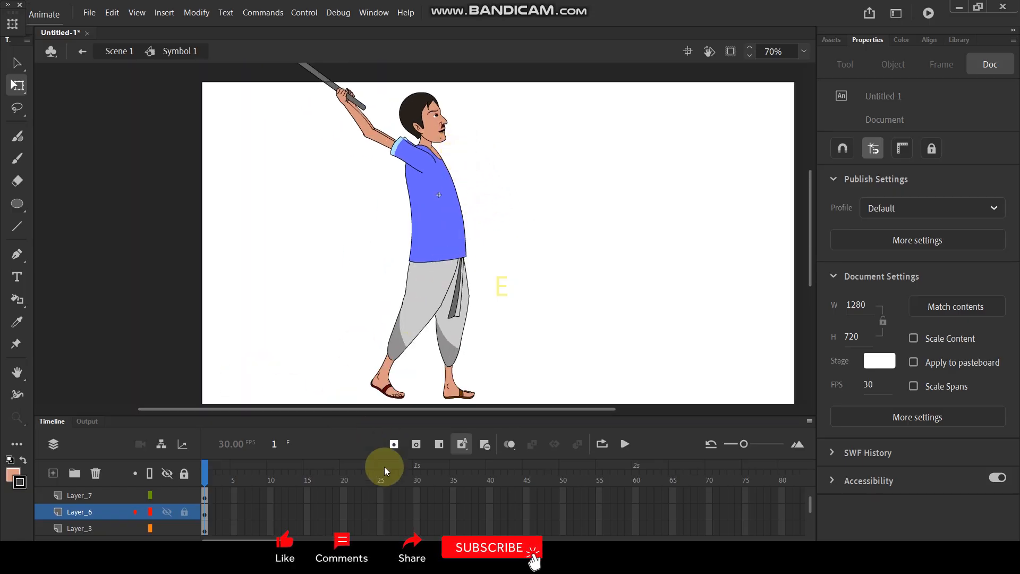
drag(399, 413, 410, 338)
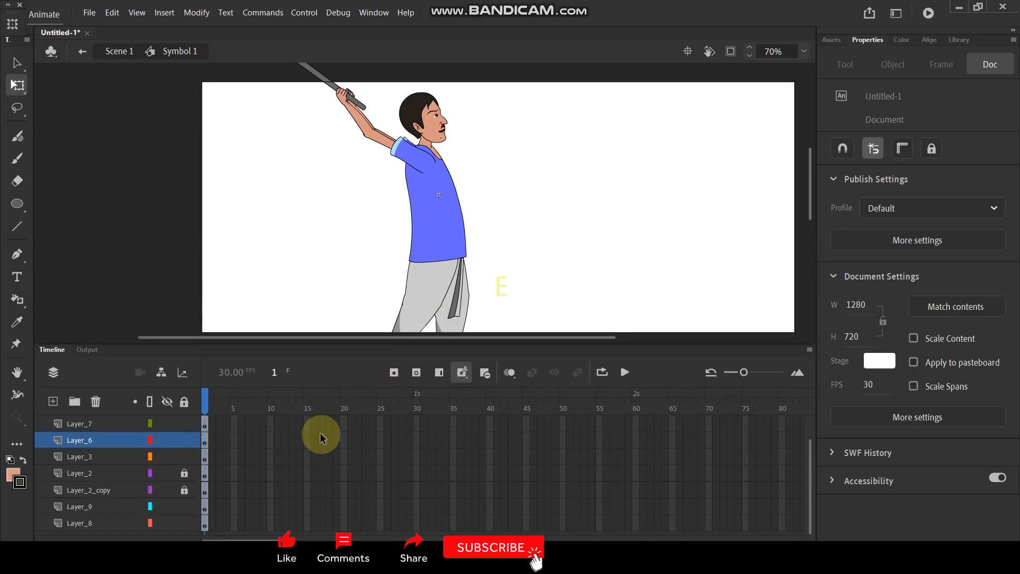
scroll(271, 428, up, 2)
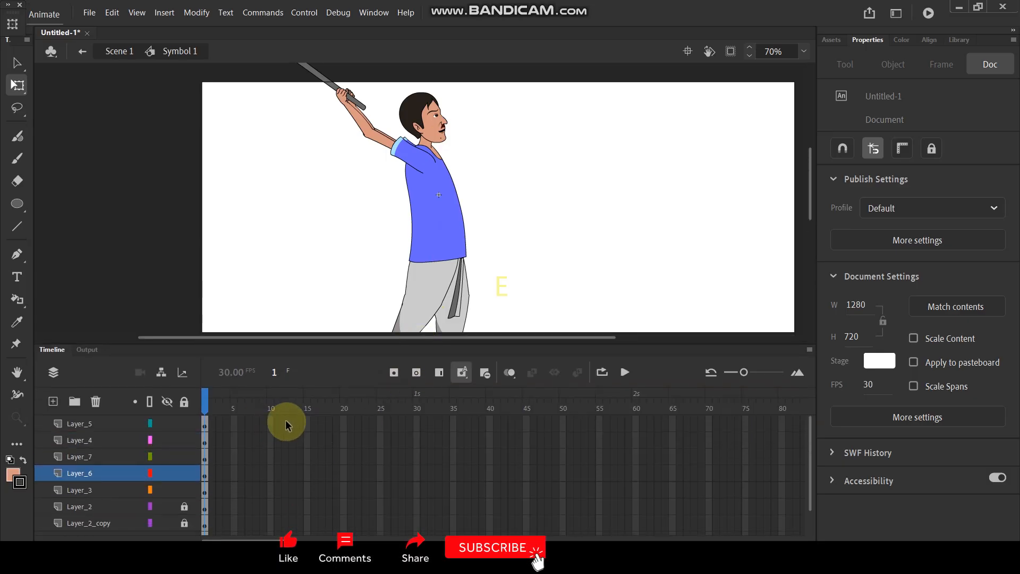
drag(270, 420, 272, 539)
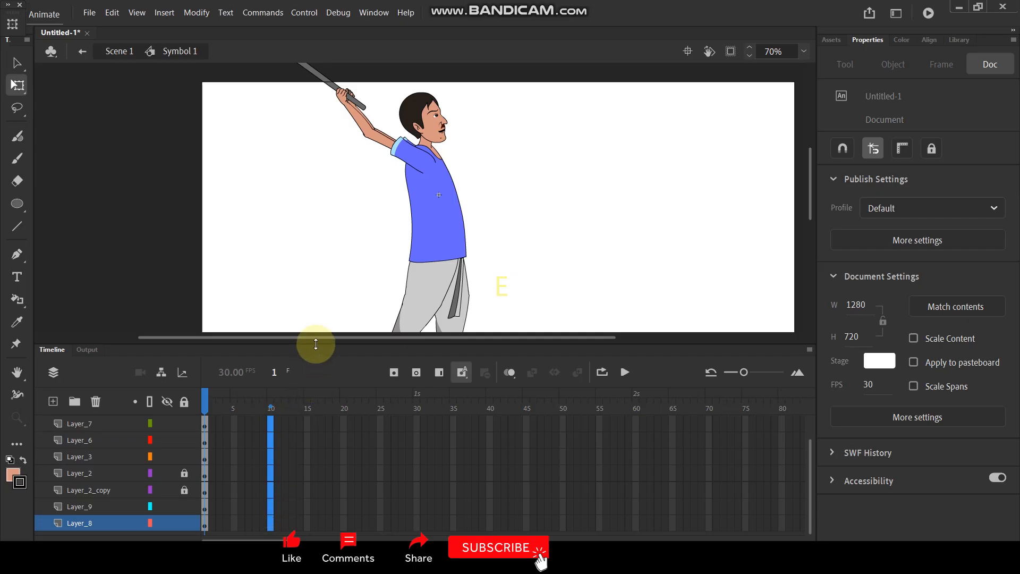
key(F5)
On frame 10, select the arms, axe, torso and head together, set their pivot at the waist and rotate them forward.
scroll(496, 177, down, 3)
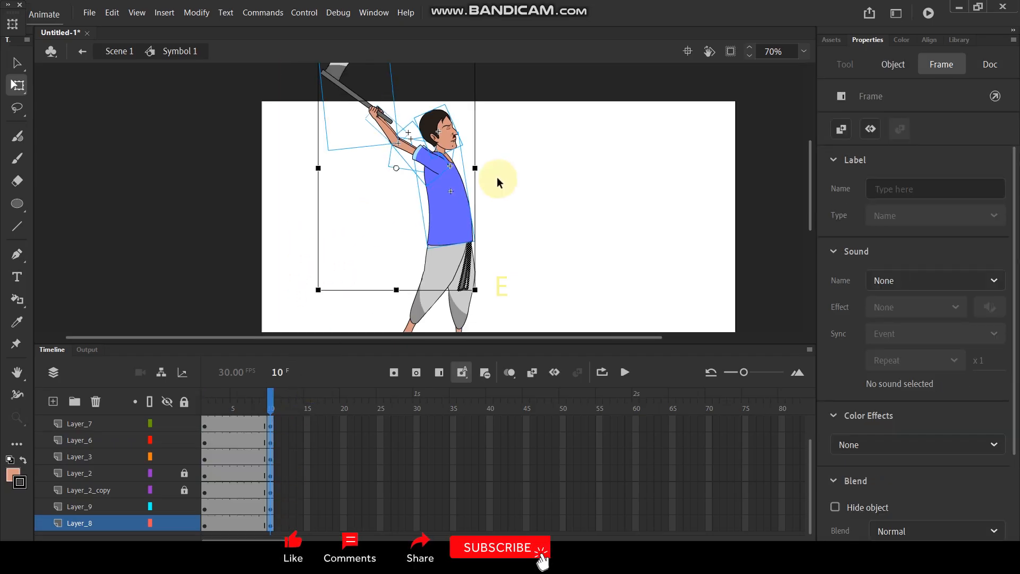
click(454, 183)
scroll(406, 129, up, 3)
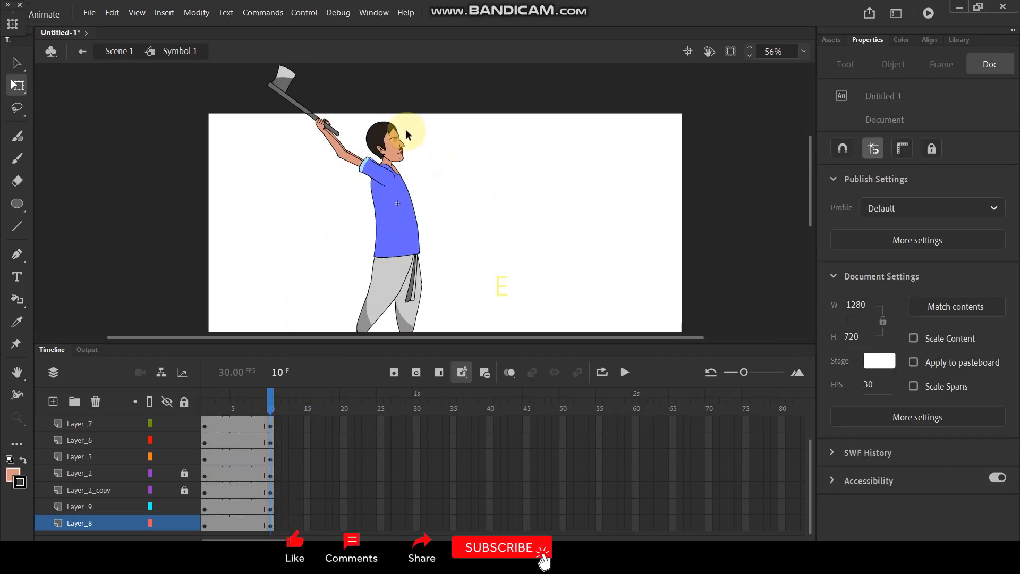
click(372, 183)
drag(242, 96, 338, 170)
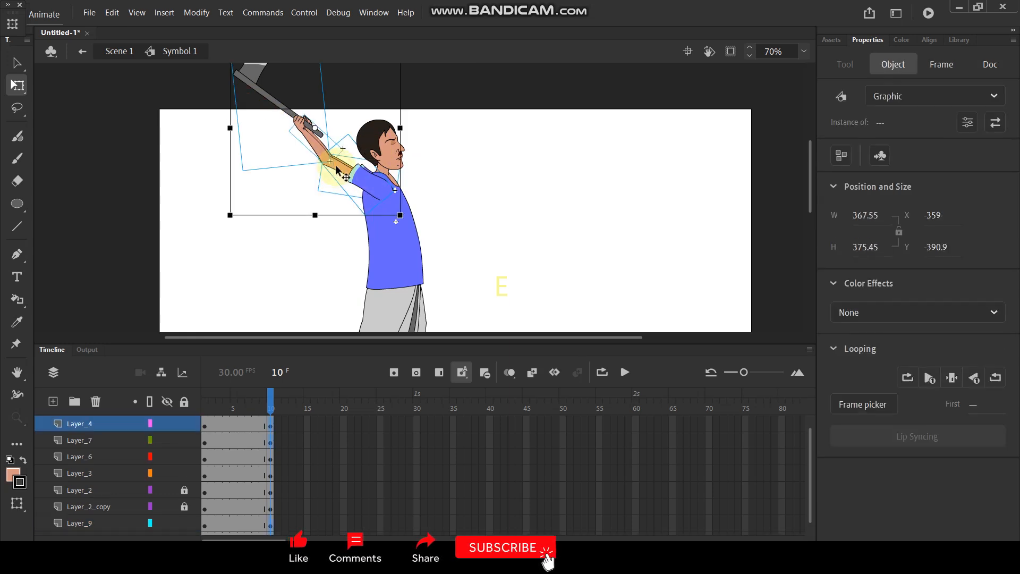
shift+click(400, 234)
shift+click(386, 143)
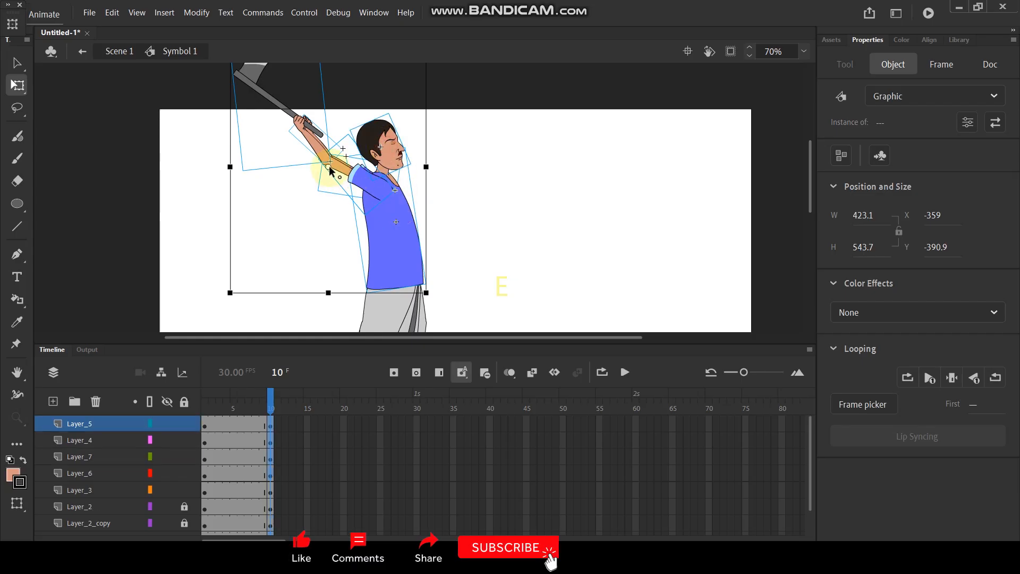
drag(330, 169, 387, 288)
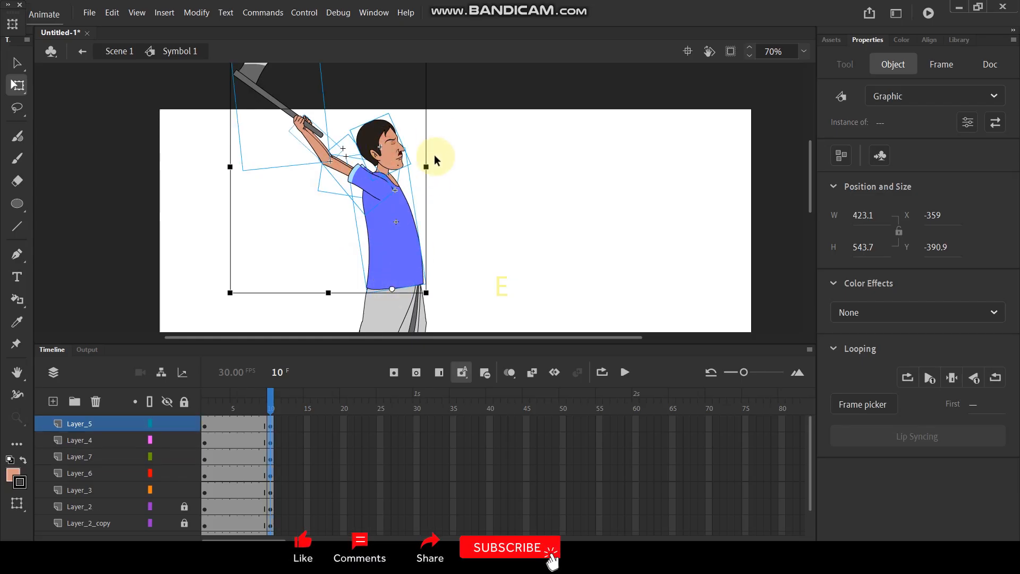
mouse_move(428, 307)
mouse_down()
mouse_move(427, 292)
mouse_move(423, 320)
mouse_move(421, 308)
mouse_up()
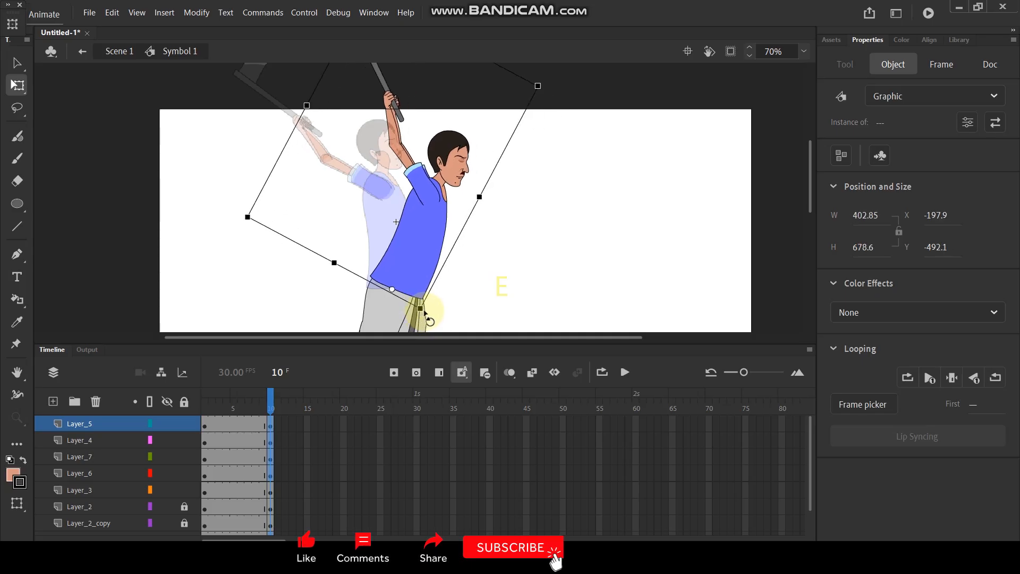
click(506, 233)
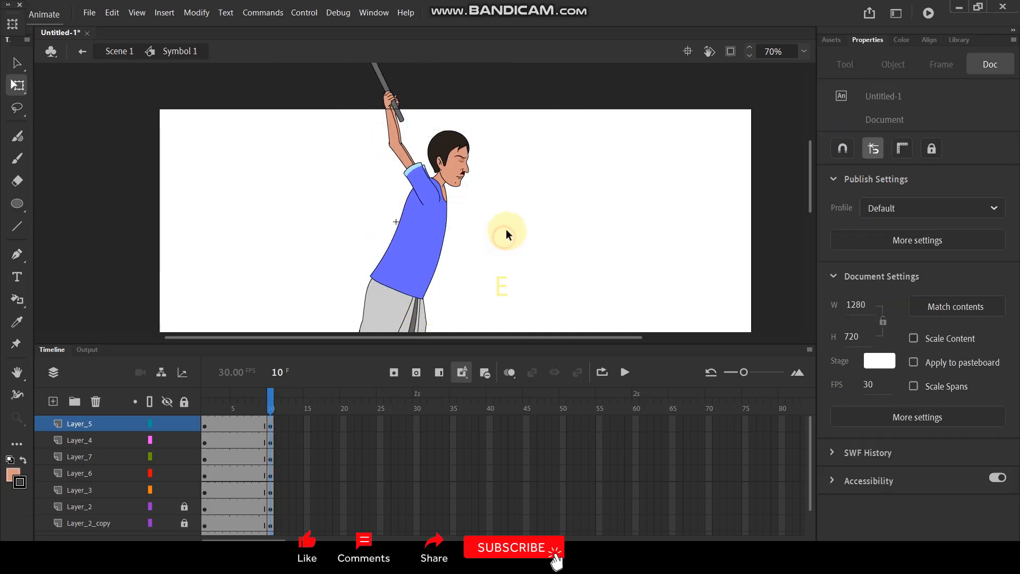
Try to swing both arms with the axe down in front of the body, rotating them about the shoulder.
click(424, 190)
drag(350, 79, 418, 132)
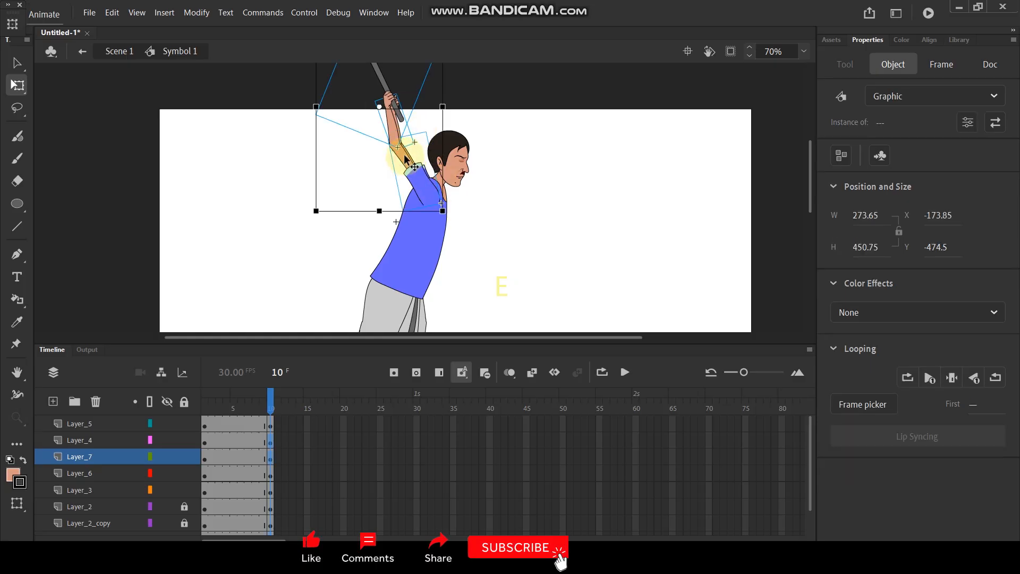
scroll(406, 154, left, 5)
scroll(630, 160, up, 3)
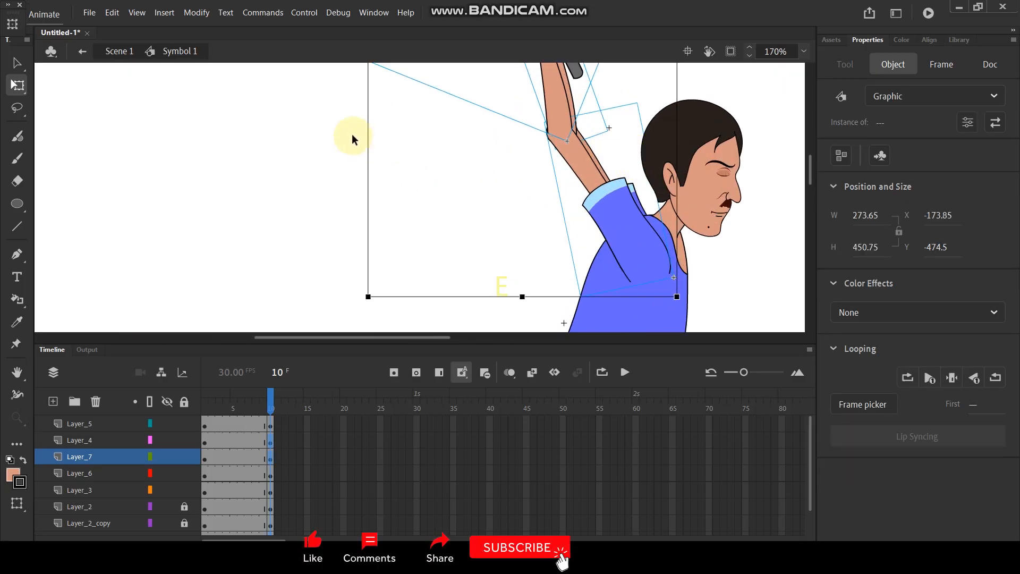
click(260, 126)
scroll(465, 206, down, 2)
drag(441, 111, 555, 200)
drag(514, 105, 581, 256)
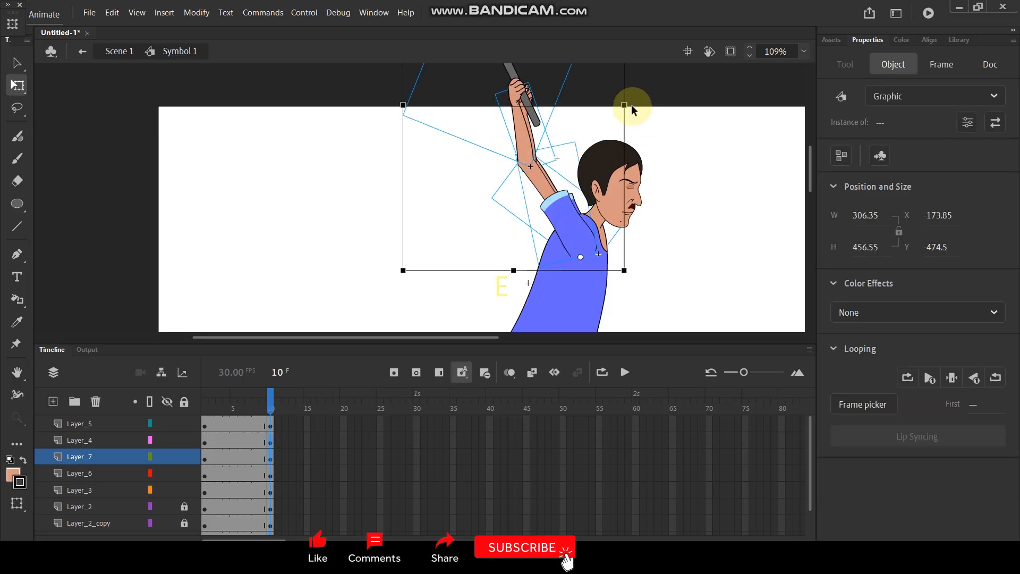
drag(633, 276, 567, 263)
scroll(521, 181, down, 2)
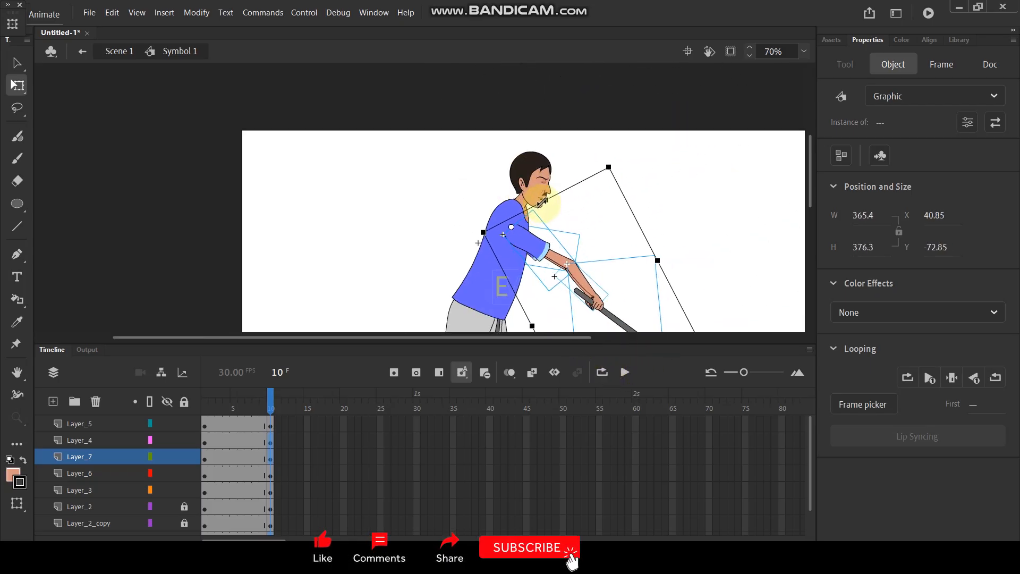
click(698, 236)
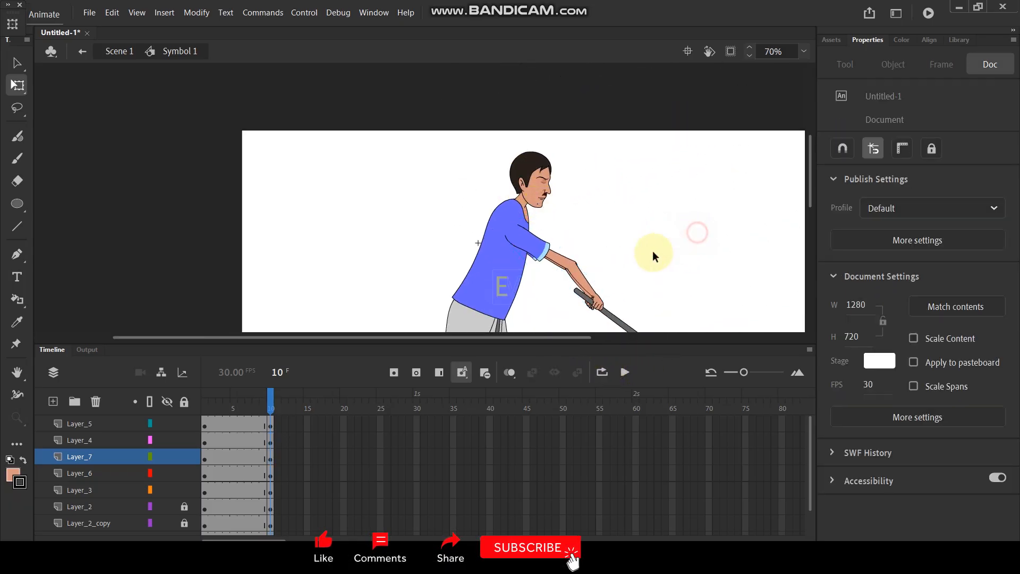
Undo the forward swing of both arms and clear the selection.
click(591, 254)
key(ctrl+z)
click(591, 130)
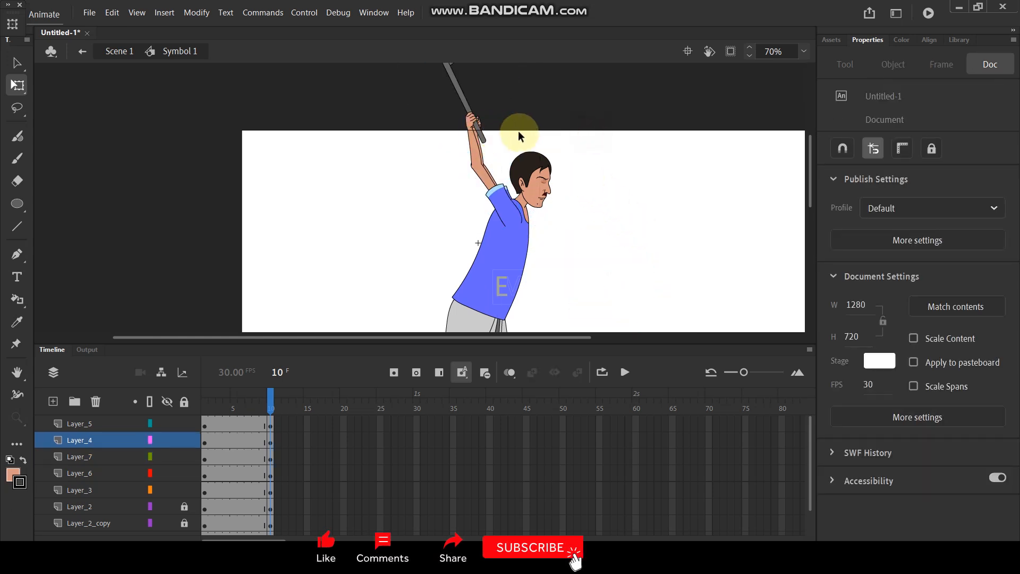
Try again to rotate the raised arms and axe about a repositioned pivot, and undo the change.
drag(519, 130, 542, 212)
click(498, 209)
drag(480, 185, 504, 256)
drag(552, 176, 503, 114)
scroll(515, 224, up, 5)
key(ctrl+z)
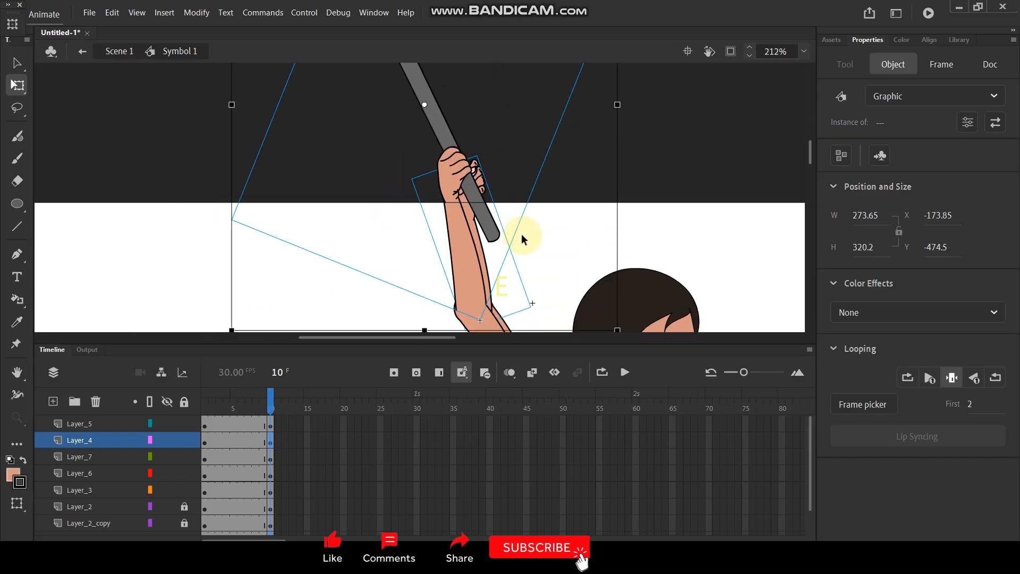
Undo the pose changes made to the character at frame 10, including the keyframes inserted there.
scroll(483, 167, down, 3)
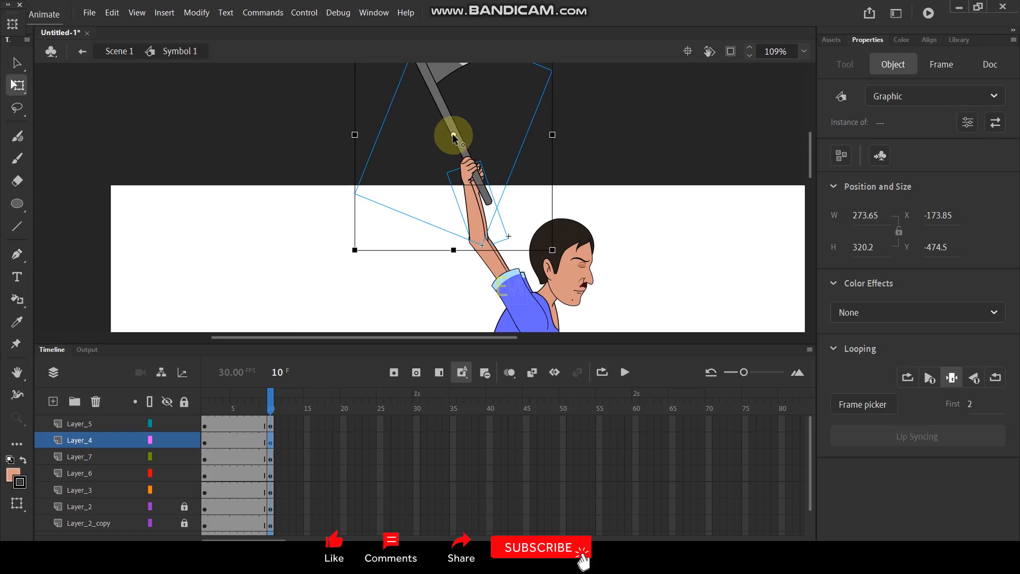
key(ctrl+z)
key(ctrl+z)
key(ctrl+z)
key(ctrl+z)
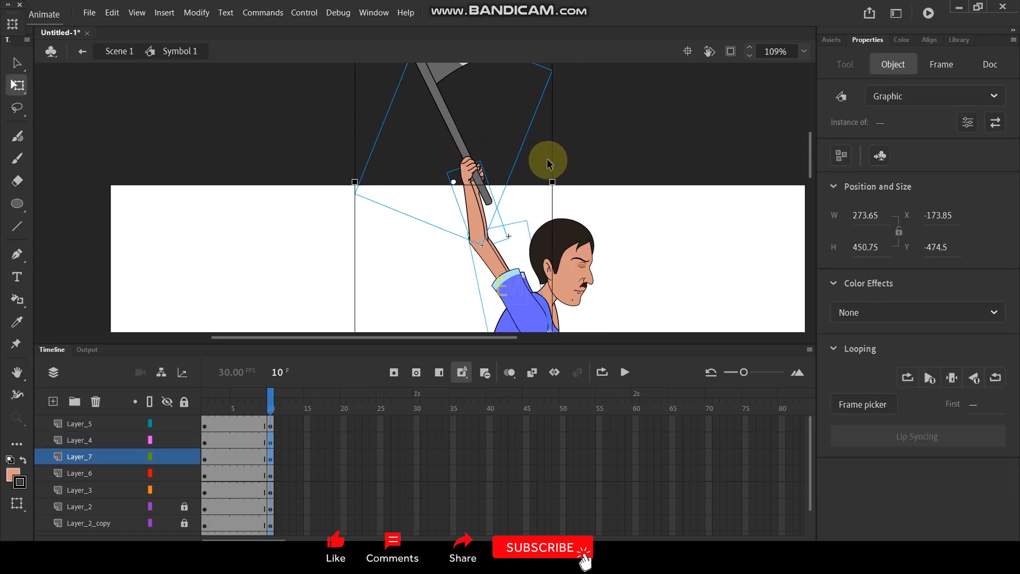
key(ctrl+z)
key(ctrl+z)
key(ctrl+z)
key(ctrl+z)
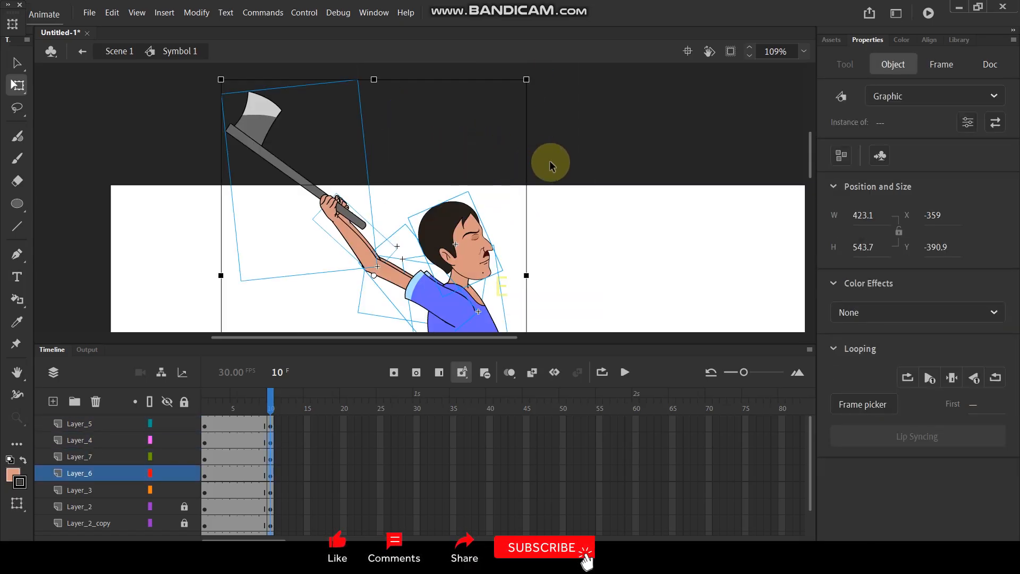
key(ctrl+z)
key(ctrl+z)
key(ctrl+z)
key(ctrl+z)
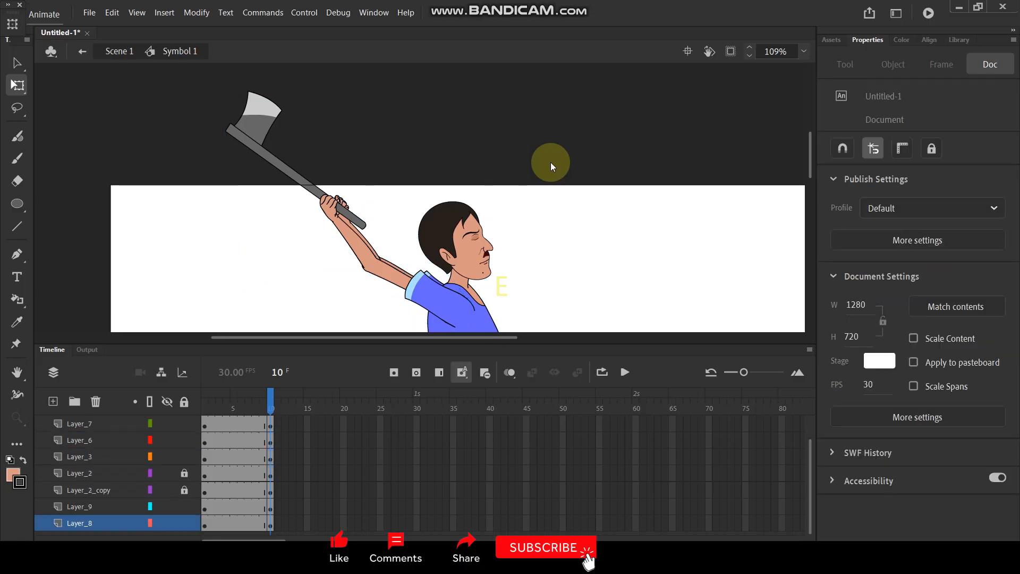
key(ctrl+z)
key(ctrl+z)
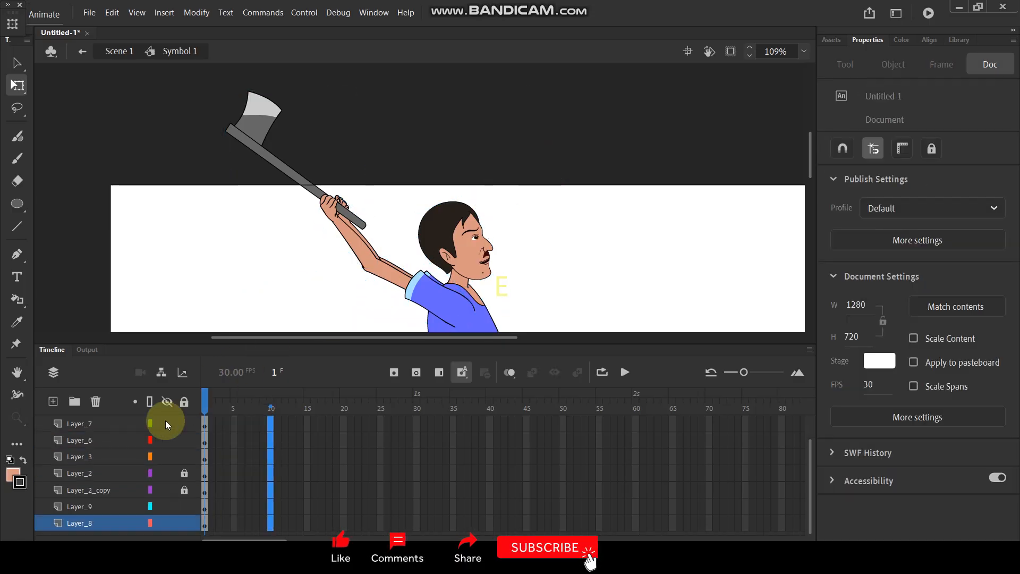
On frame 1, rotate the forearms, hands and axe backward about the elbow so the arms extend behind the head.
drag(211, 166, 386, 279)
scroll(345, 241, up, 3)
drag(425, 148, 426, 150)
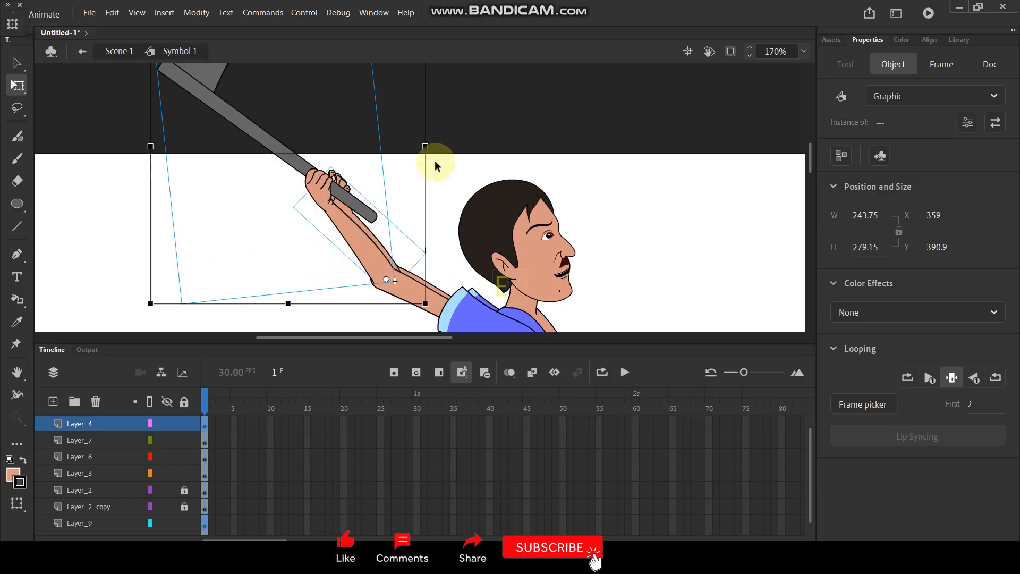
drag(428, 306, 443, 300)
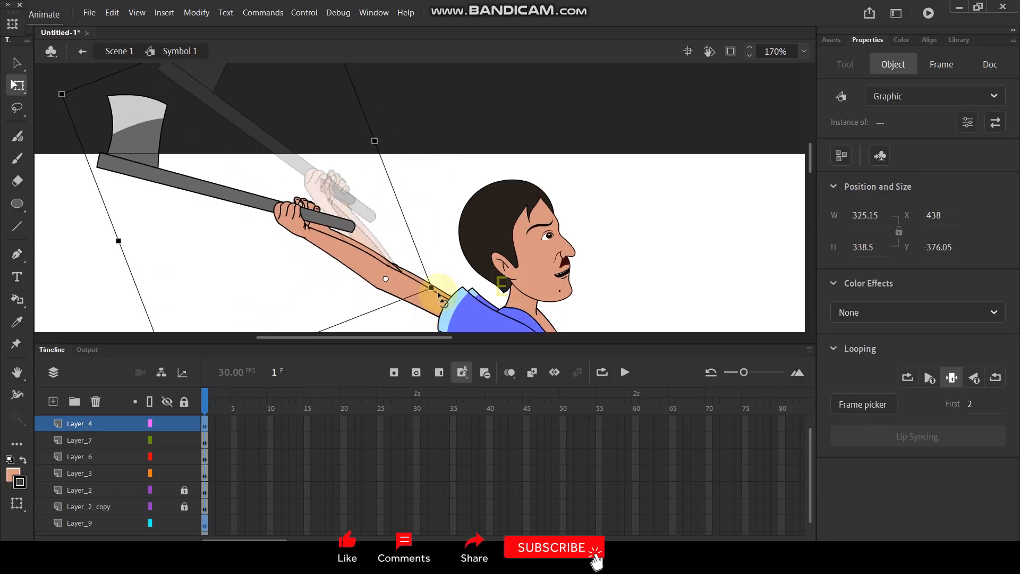
drag(442, 300, 444, 302)
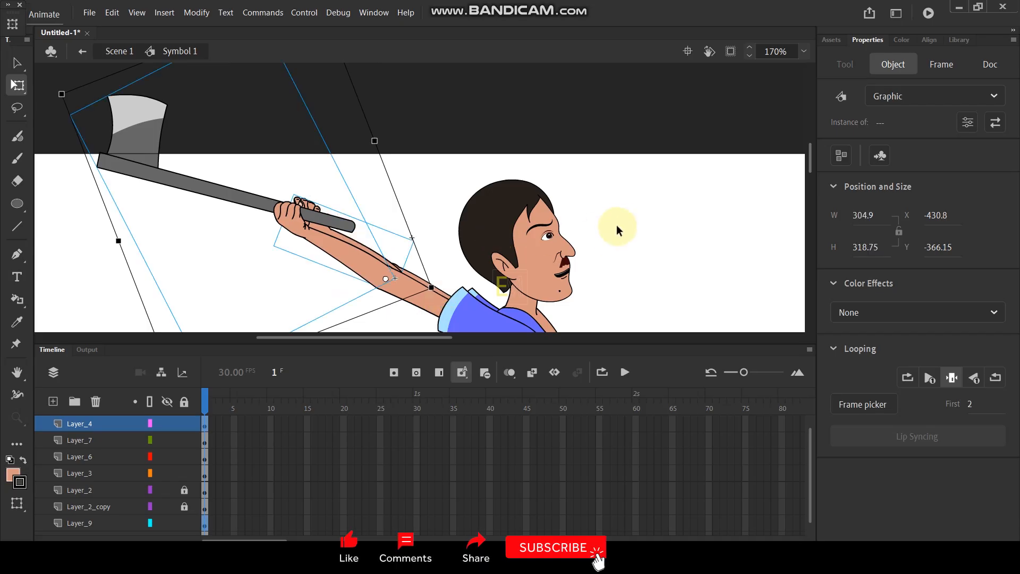
click(599, 212)
Insert keyframes at frame 10 on all layers.
scroll(525, 154, down, 4)
scroll(525, 154, up, 2)
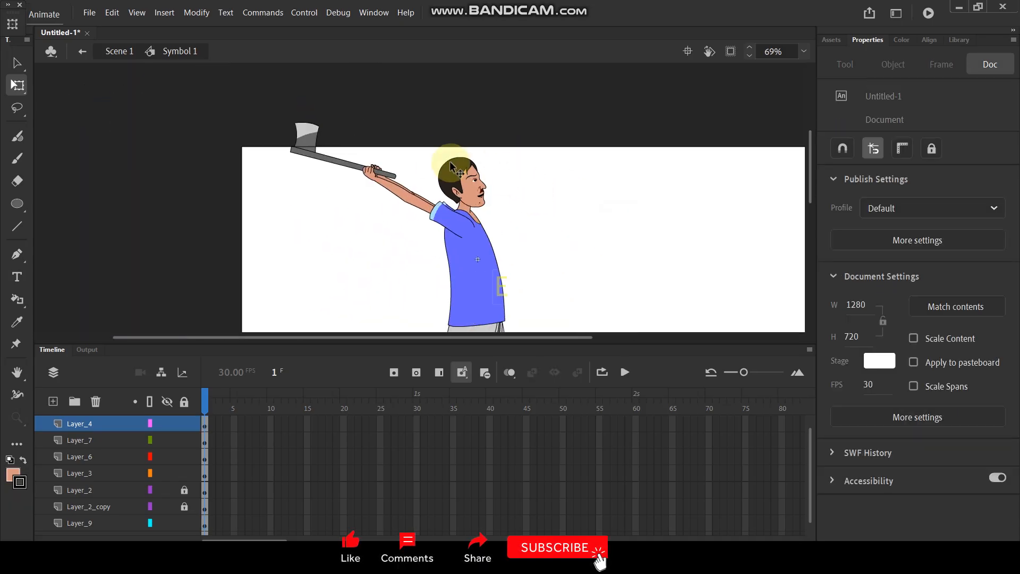
scroll(410, 158, up, 1)
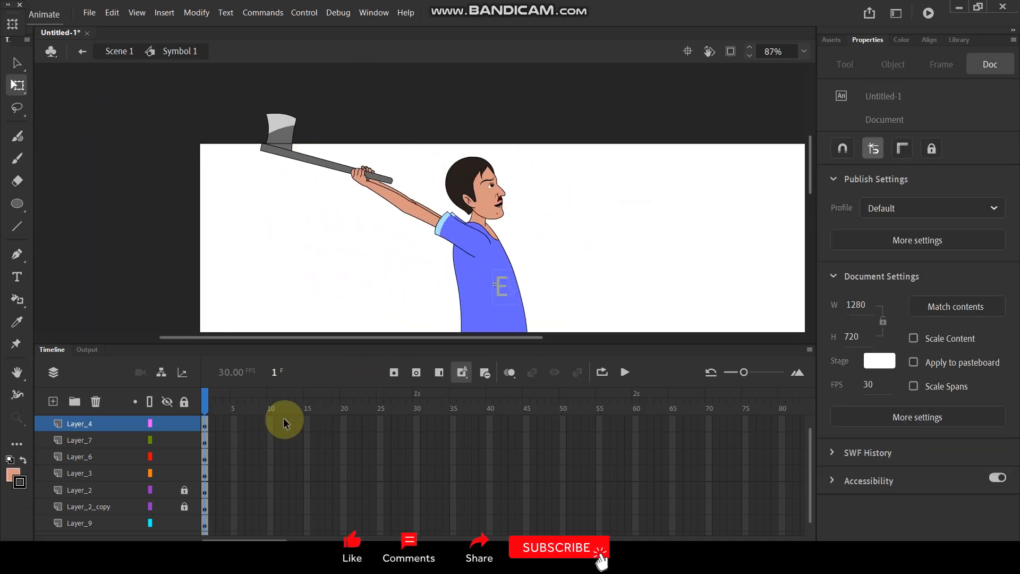
scroll(270, 423, up, 1)
drag(273, 502, 273, 529)
key(F6)
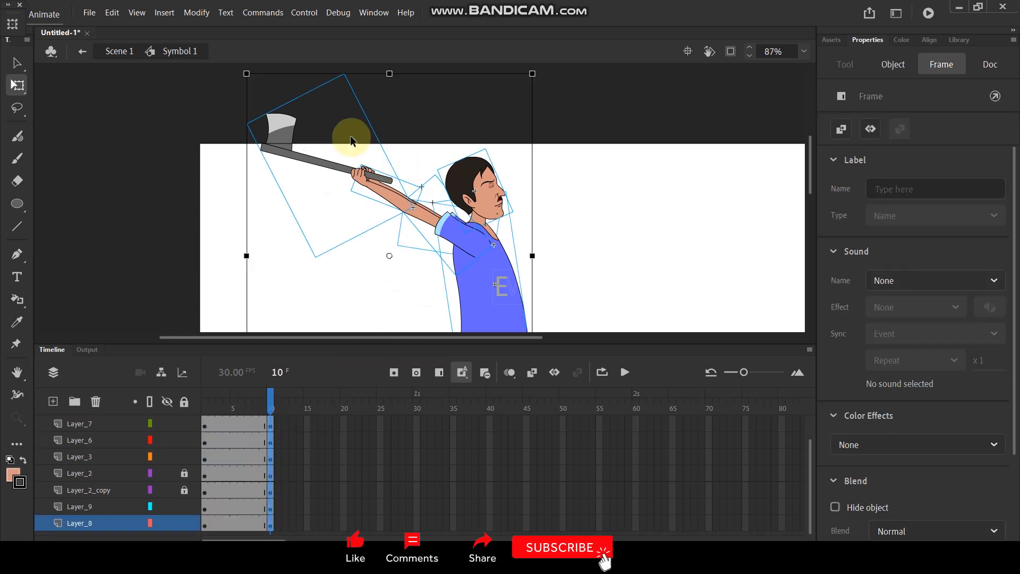
At frame 10, rotate the whole upper body with arms and axe forward about the waist.
scroll(432, 221, down, 2)
click(466, 264)
drag(197, 104, 442, 227)
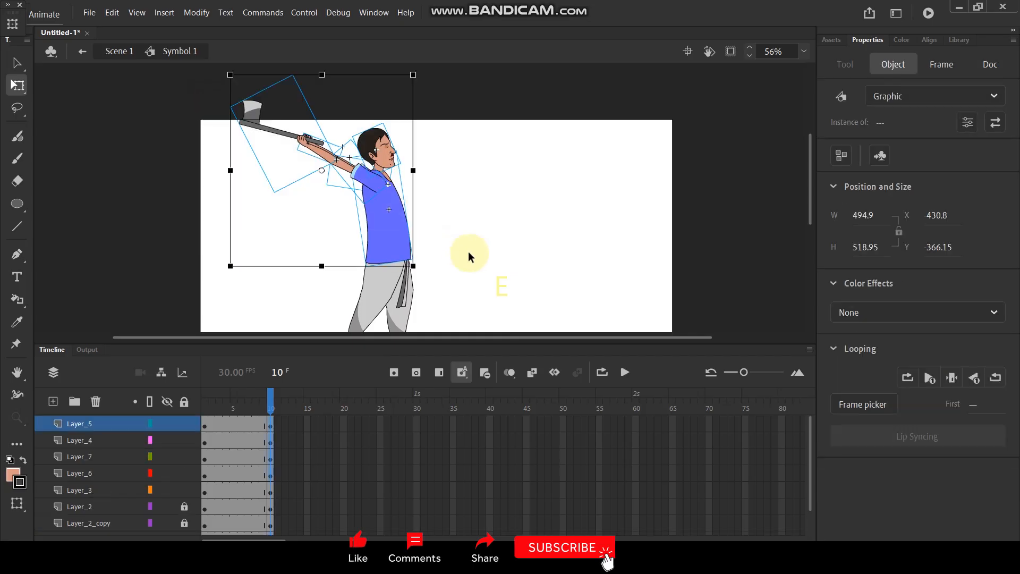
click(322, 171)
drag(386, 264, 385, 264)
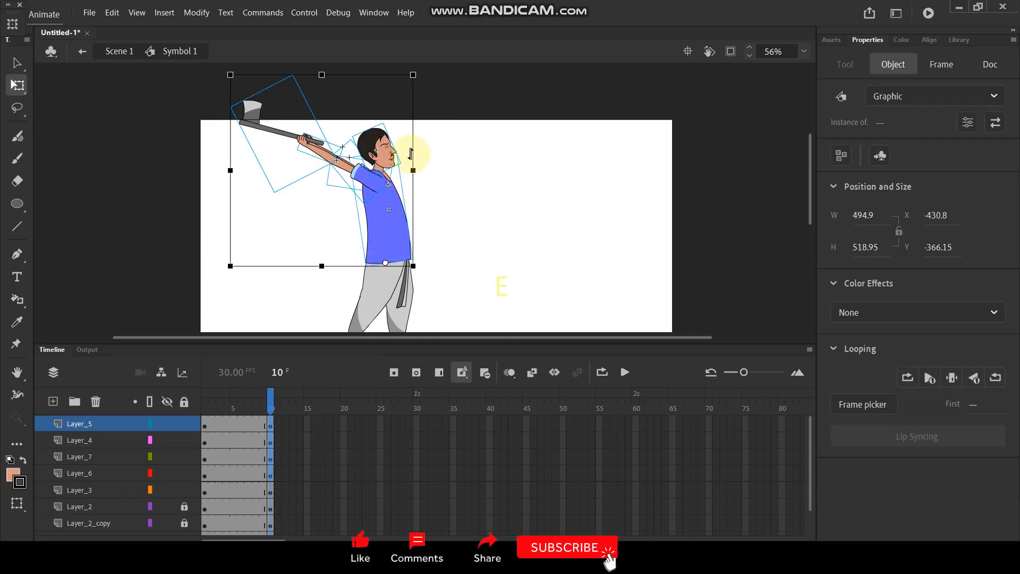
drag(419, 76, 506, 136)
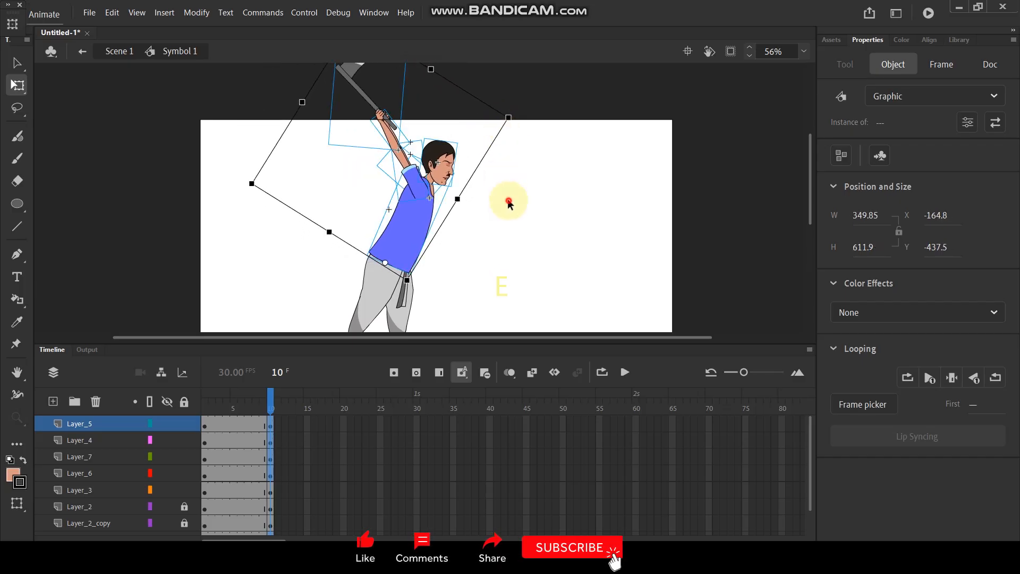
click(511, 200)
Rotate both arms and the axe about the shoulder at frame 10 so the axe swings down in front of the body.
drag(311, 83, 413, 138)
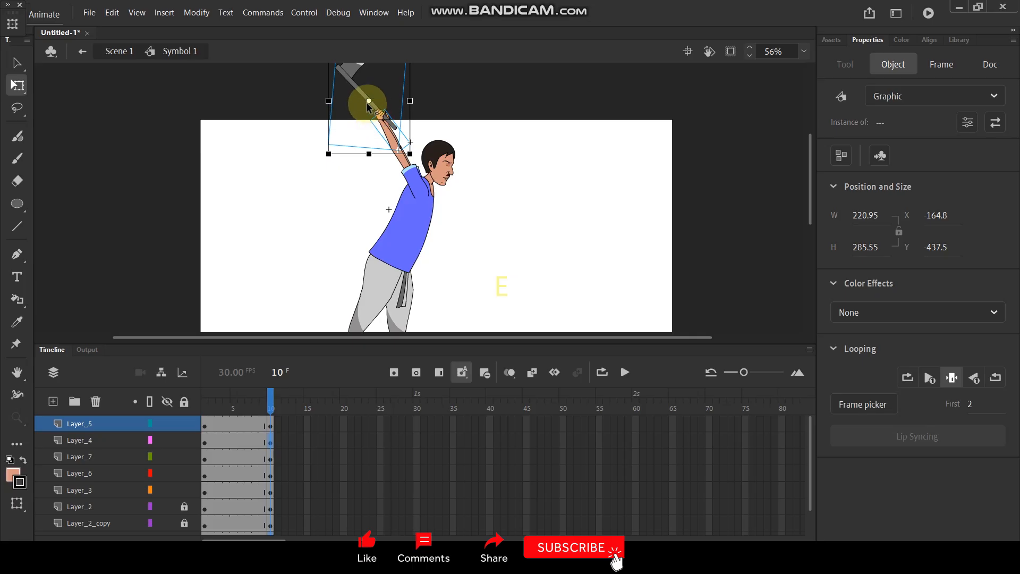
drag(268, 90, 413, 162)
drag(387, 125, 401, 191)
scroll(526, 197, down, 3)
scroll(524, 205, up, 2)
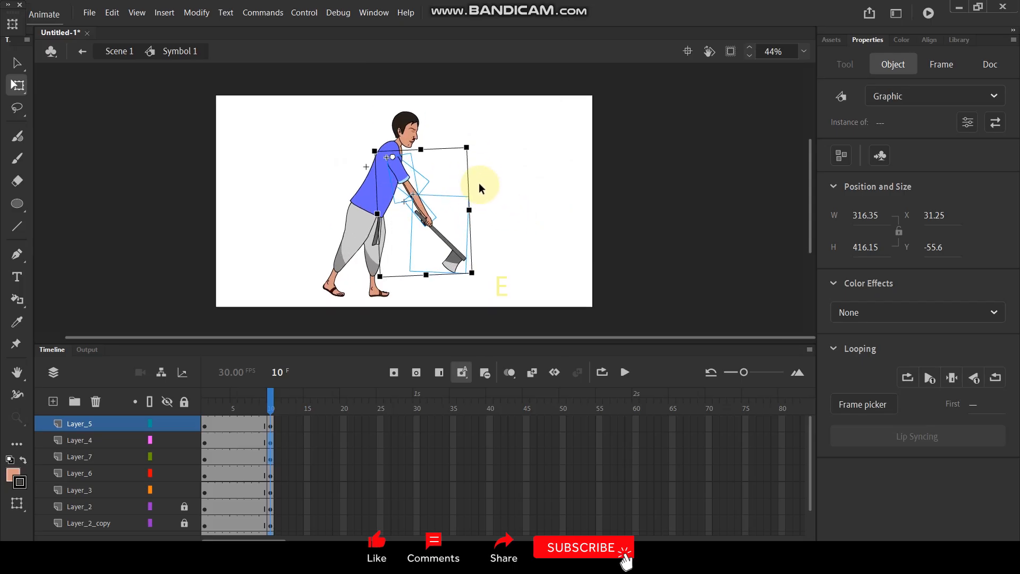
drag(477, 151, 480, 135)
click(489, 119)
Tilt the head downward about the neck at frame 10 so the character faces the axe.
click(403, 128)
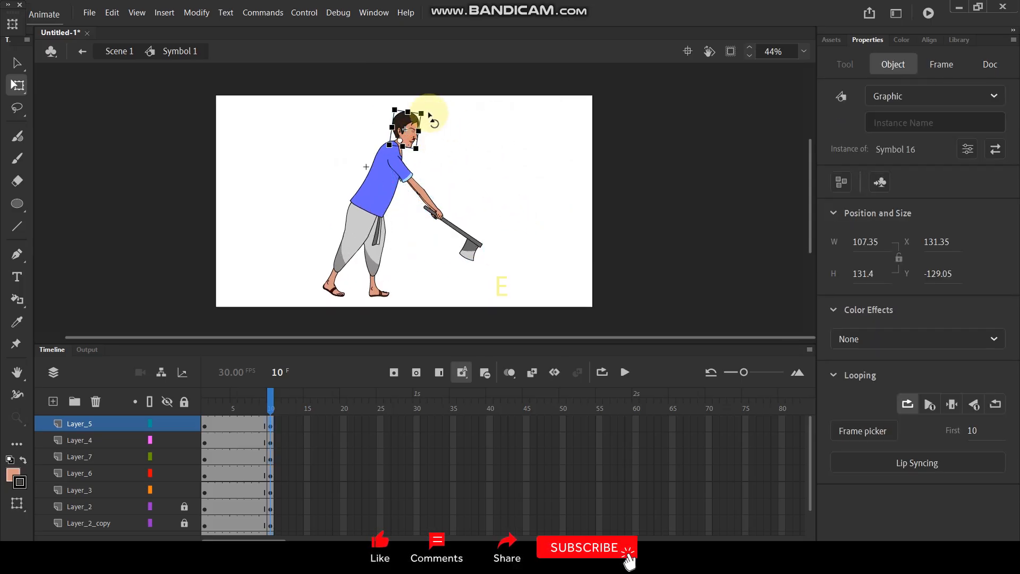
drag(429, 114, 435, 131)
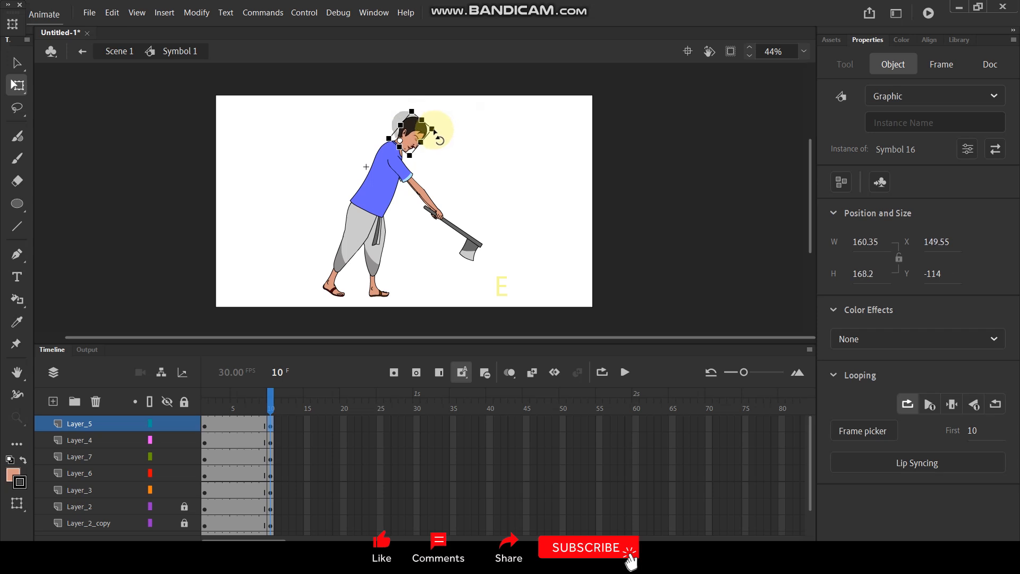
click(453, 140)
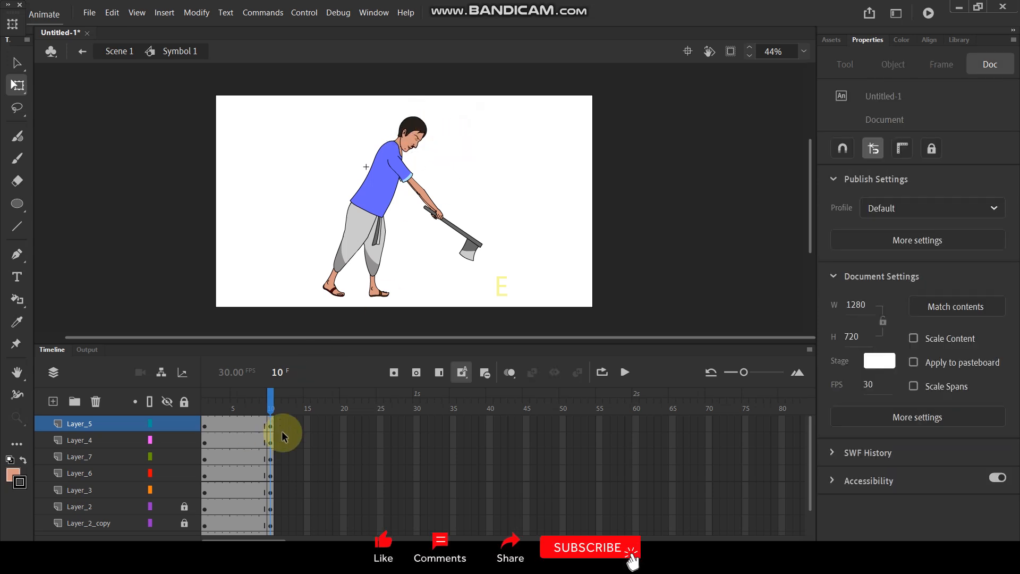
Try to create classic tweens from frame 1 to frame 10 on all layers, converting the content to symbols, and preview the swing.
drag(285, 425, 206, 523)
right_click(228, 448)
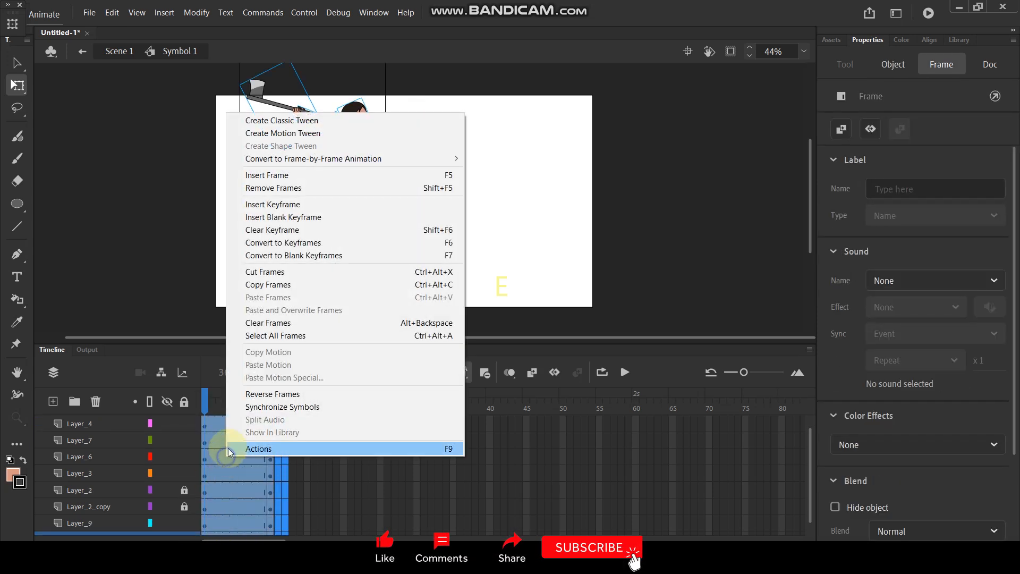
click(291, 120)
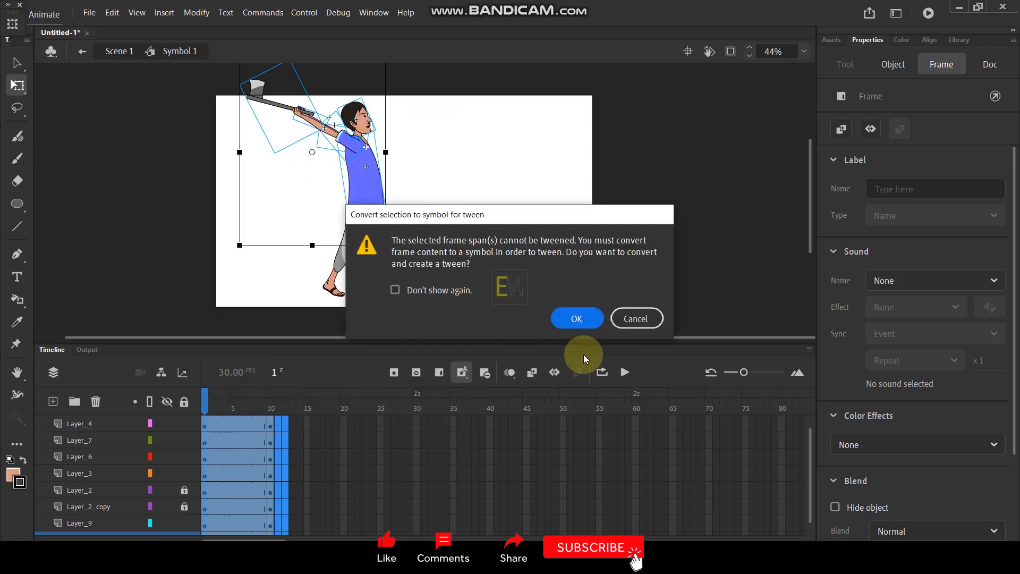
click(579, 318)
mouse_move(212, 399)
mouse_down()
mouse_move(256, 407)
mouse_move(194, 405)
mouse_up()
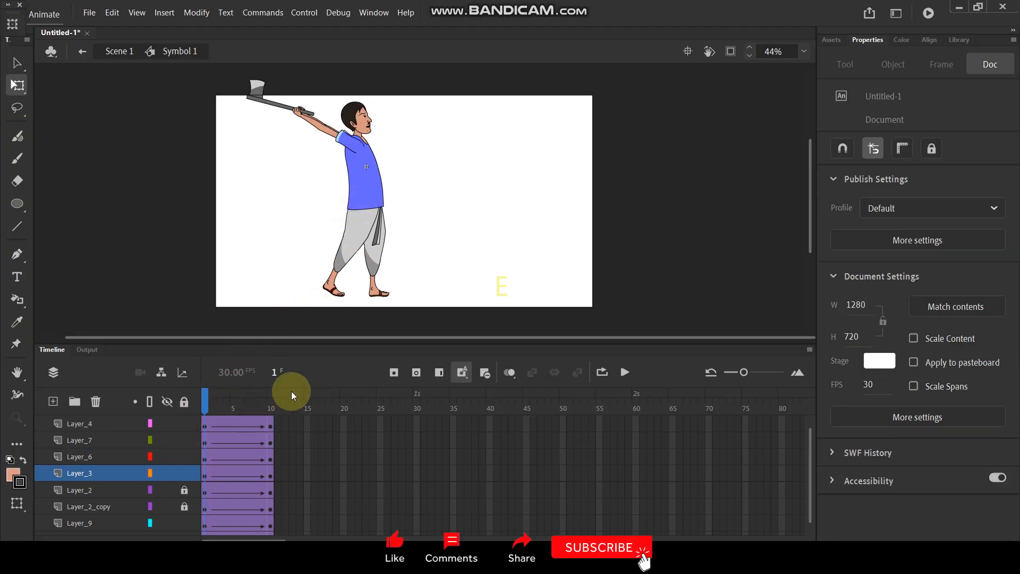
Undo the classic tweens created between frames 1 and 10.
key(ctrl+z)
key(ctrl+z)
key(ctrl+z)
key(ctrl+z)
key(ctrl+z)
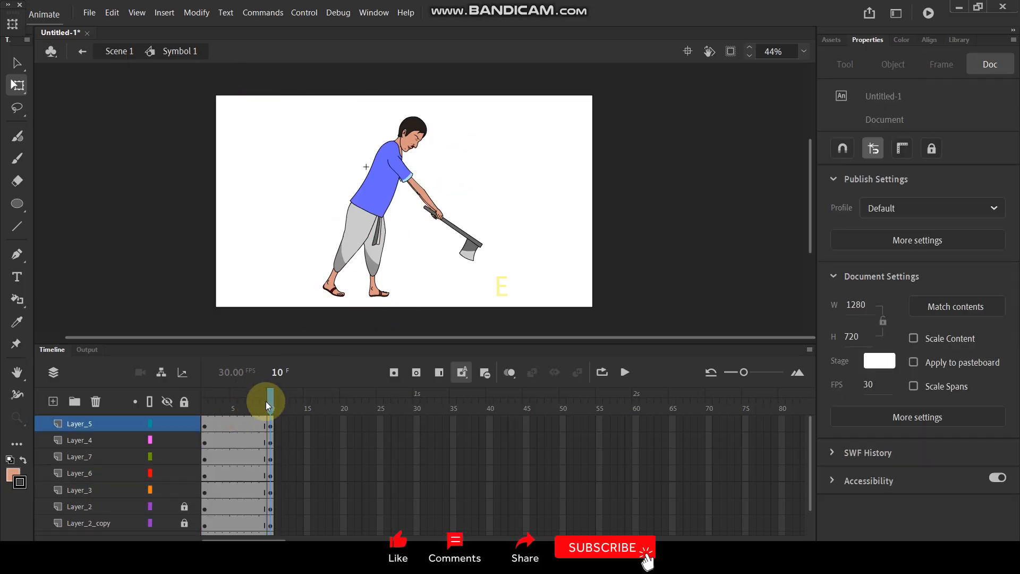
Insert in-between keyframes at frame 5 on all layers.
drag(266, 403, 239, 405)
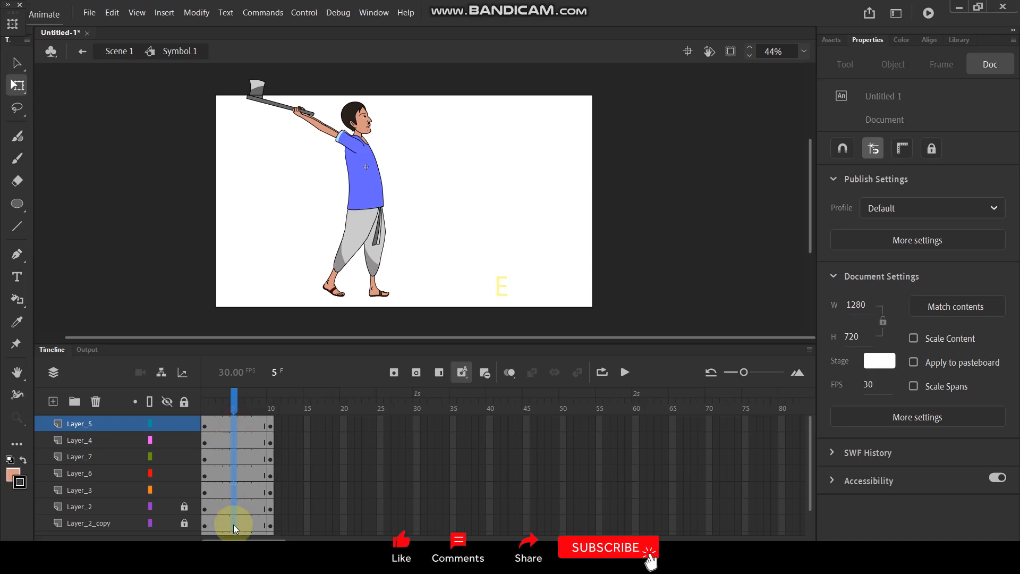
click(234, 473)
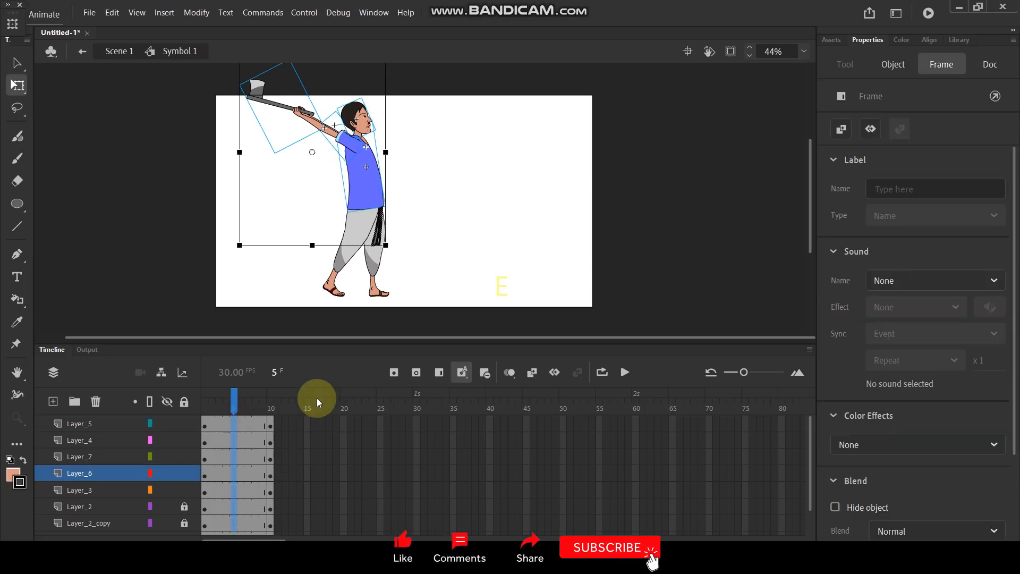
click(421, 140)
At frame 5, rotate both arms and the axe about the shoulder until they are raised straight above the head.
scroll(329, 80, up, 3)
drag(155, 84, 359, 198)
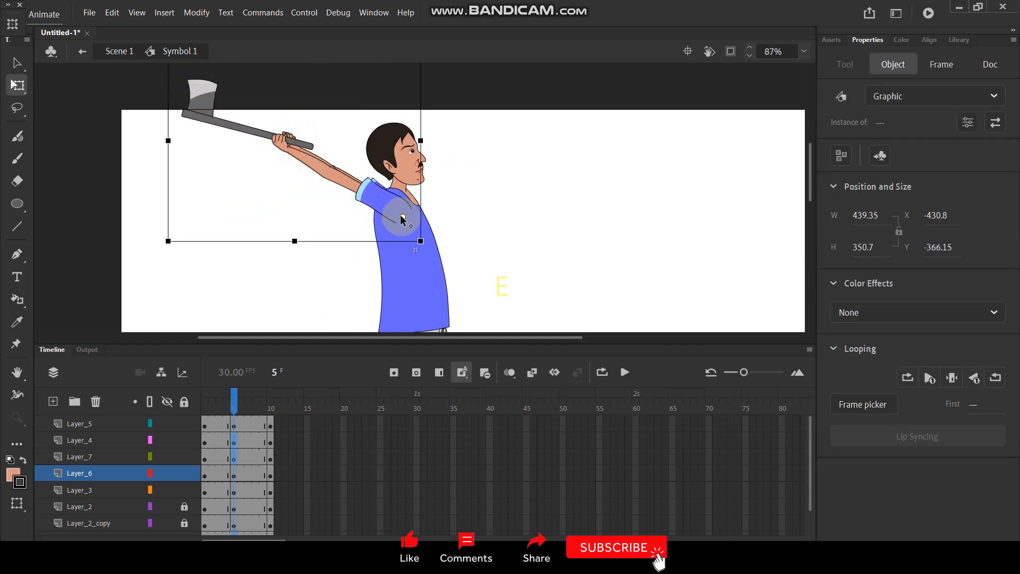
drag(400, 214, 401, 215)
drag(426, 252, 399, 259)
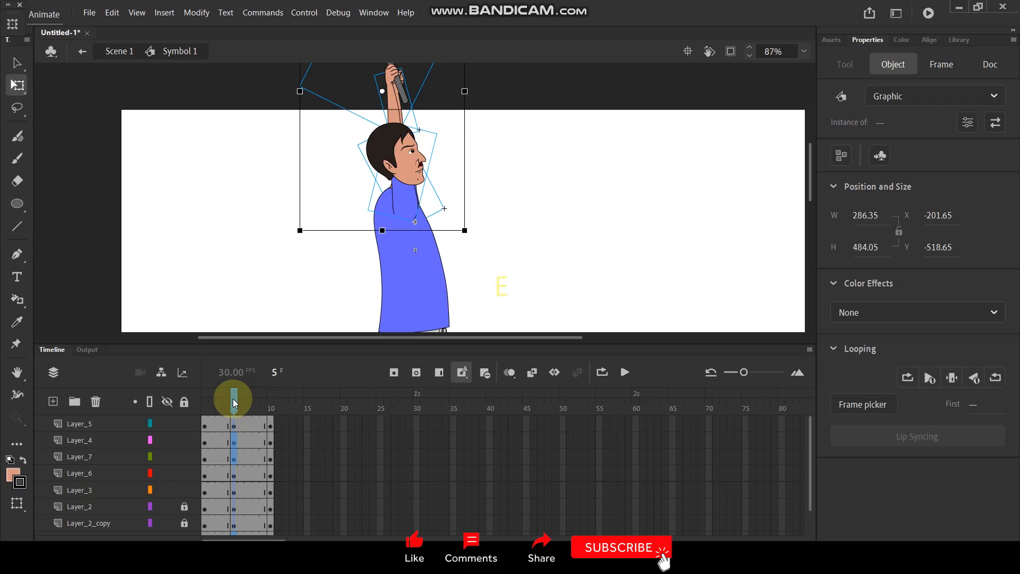
Check the first-frame looping setting of the torso symbol at frame 10.
drag(233, 401, 281, 404)
click(470, 167)
scroll(470, 168, down, 2)
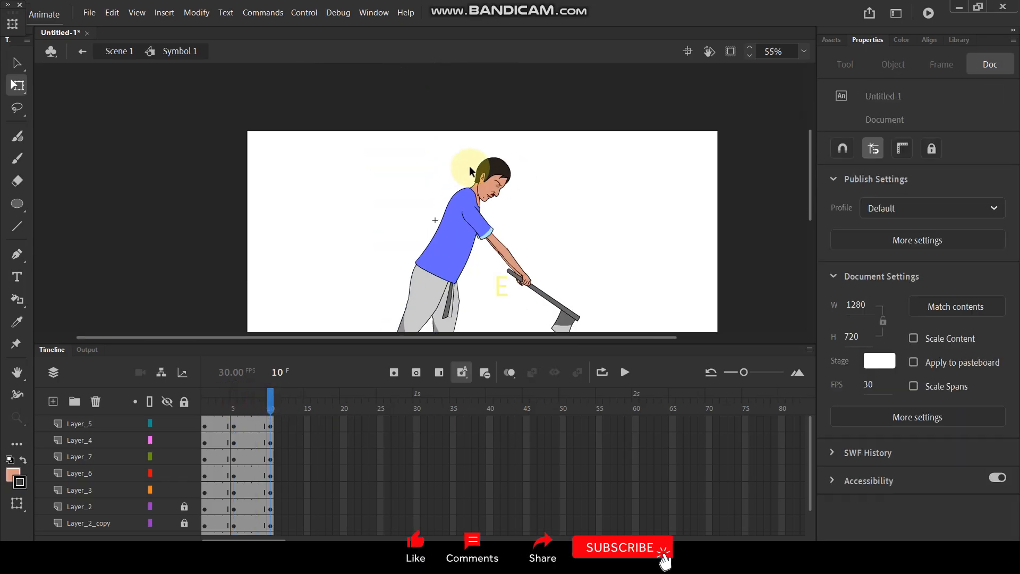
click(451, 251)
click(967, 432)
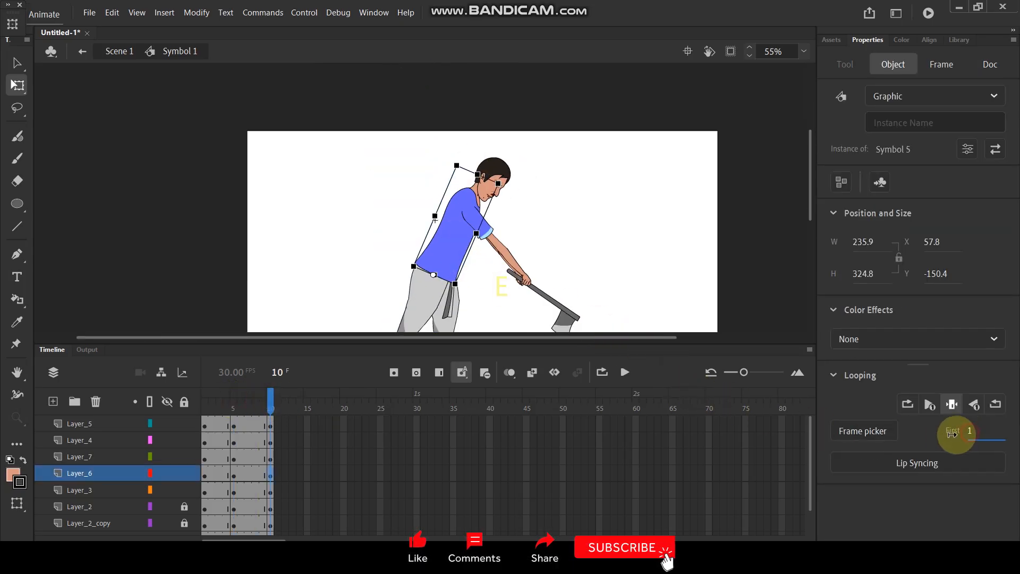
click(569, 250)
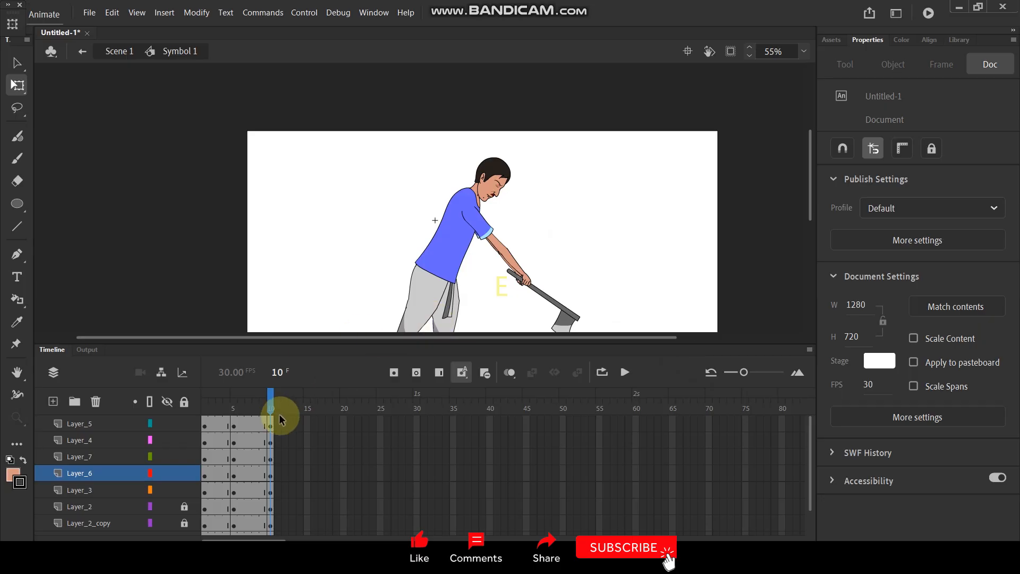
Create classic tweens across frames 1 to 10 on Layer_5 through Layer_2_copy, accepting the conversion to symbols.
drag(290, 425, 212, 514)
right_click(235, 495)
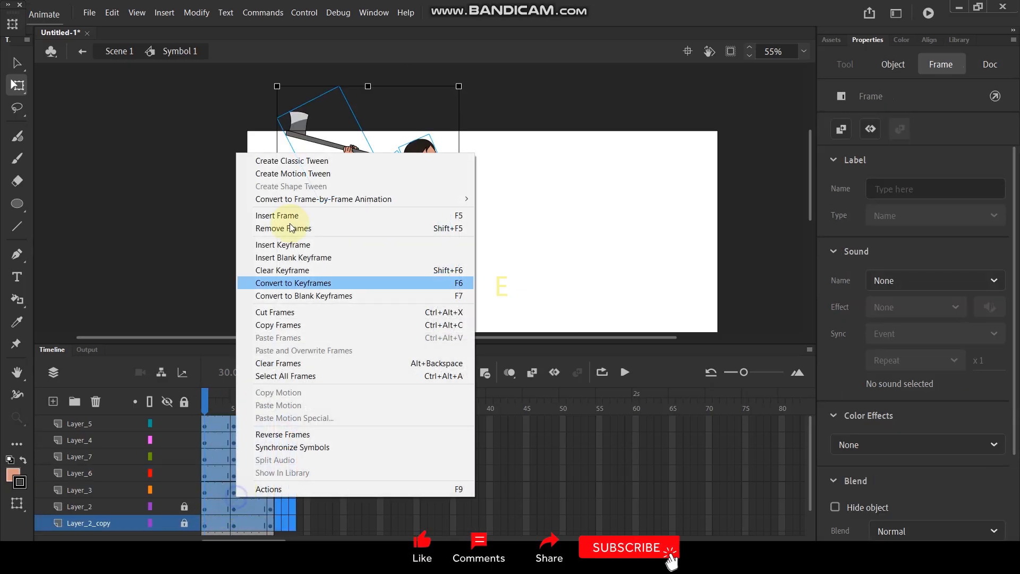
click(295, 159)
click(584, 318)
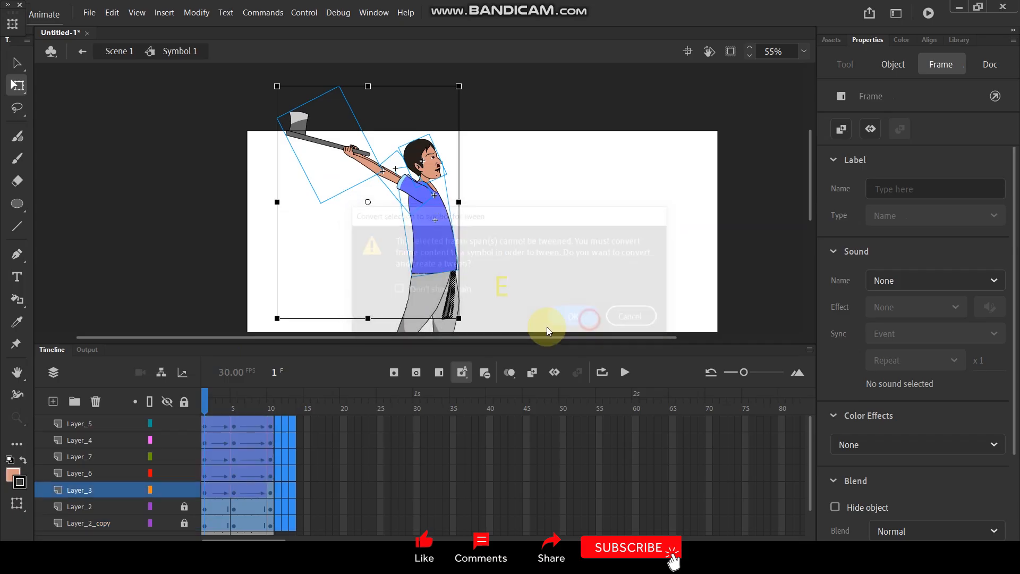
mouse_move(205, 399)
mouse_down()
mouse_move(265, 402)
mouse_move(205, 400)
mouse_up()
scroll(237, 446, down, 2)
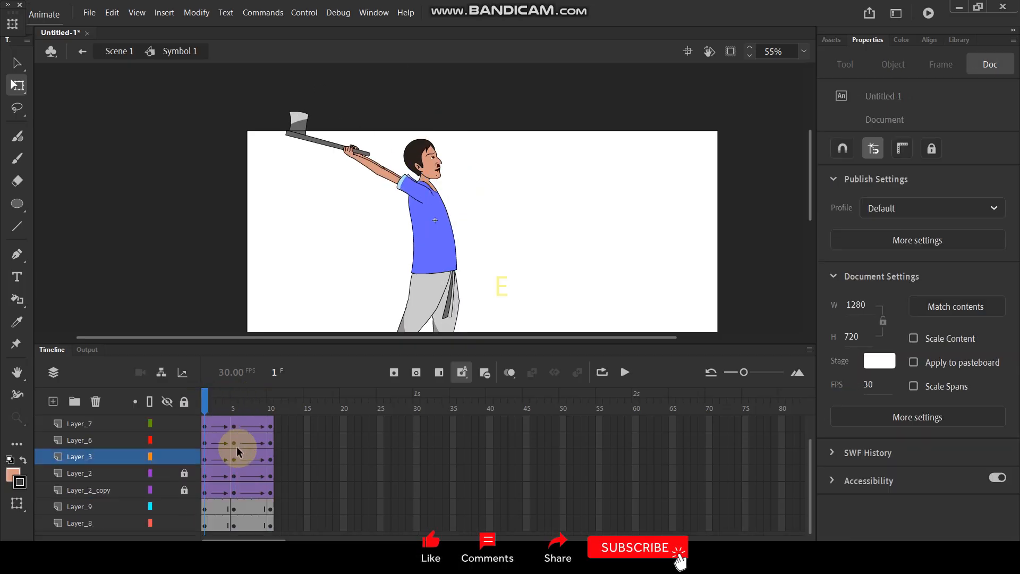
Create classic tweens across frames 1 to 10 on Layer_9 and Layer_8, and preview the swing up to frame 8.
drag(282, 503, 200, 526)
right_click(214, 520)
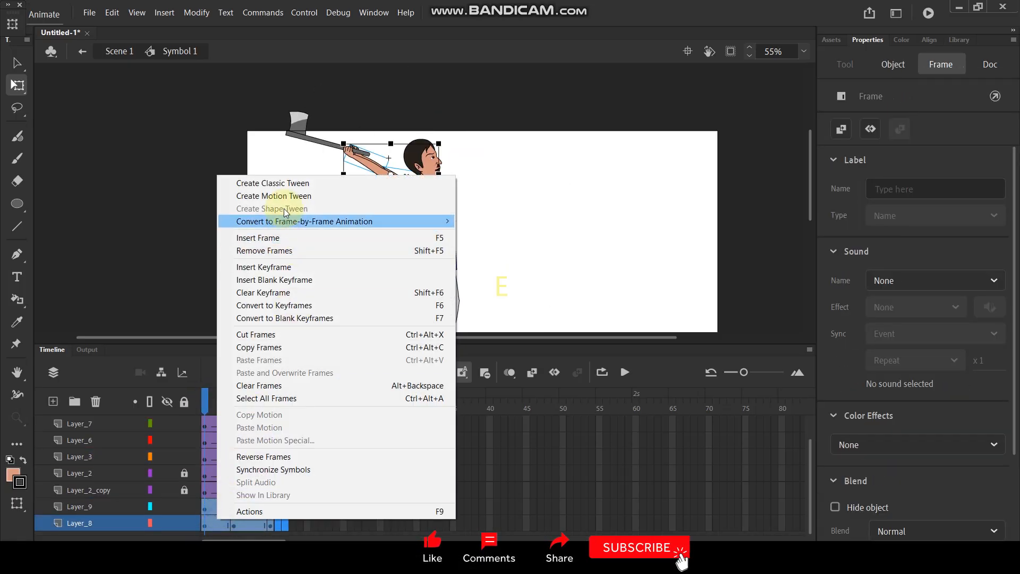
click(283, 183)
drag(210, 407, 254, 403)
scroll(585, 159, up, 3)
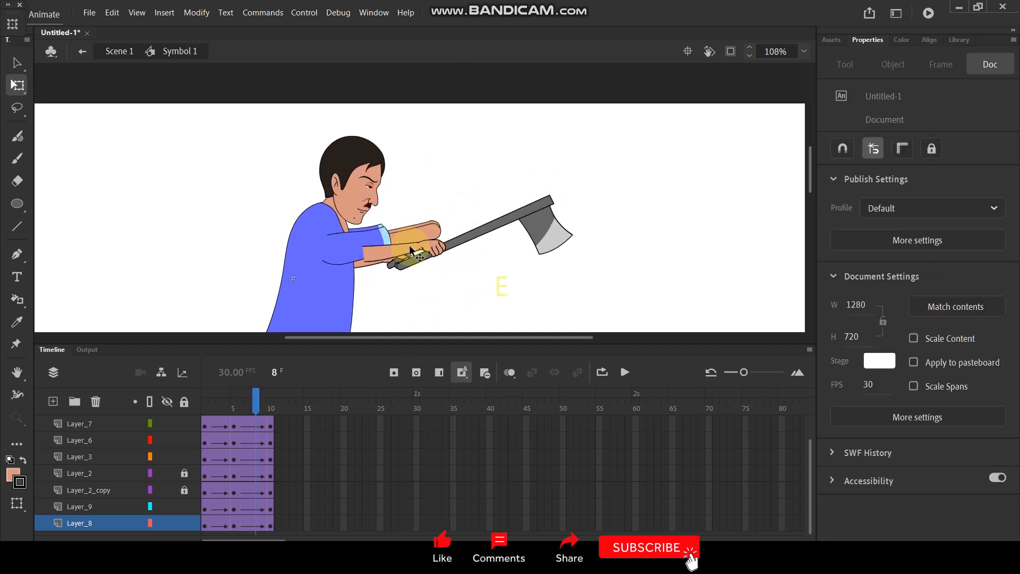
Insert keyframes at frame 8 on all the character's layers from Layer_5 down to Layer_8.
click(410, 248)
scroll(250, 446, up, 1)
click(250, 446)
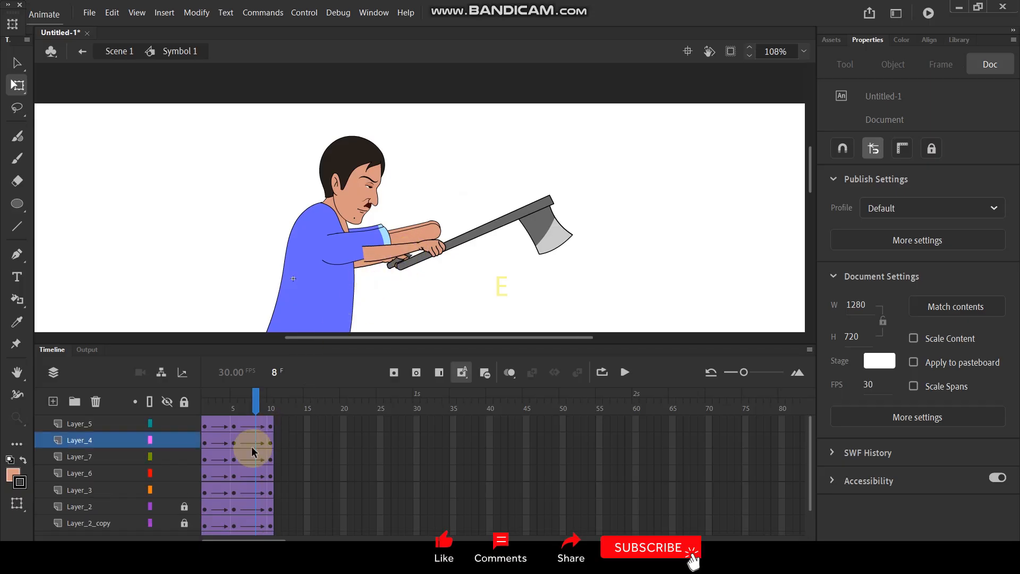
drag(253, 425, 255, 517)
key(F6)
click(667, 207)
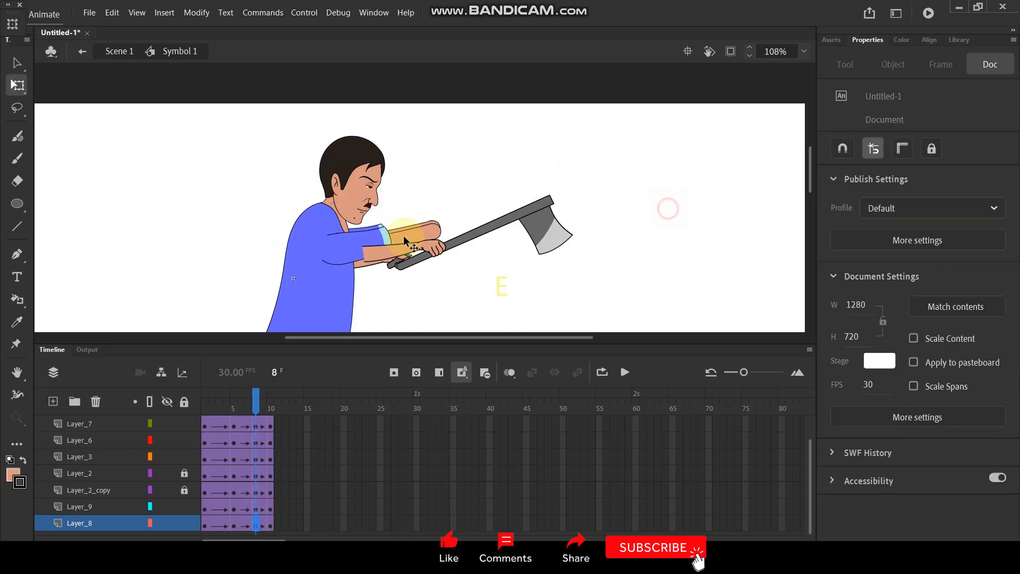
At frame 8, move both forearms and the axe forward so they join the ends of the extended upper arms.
click(419, 250)
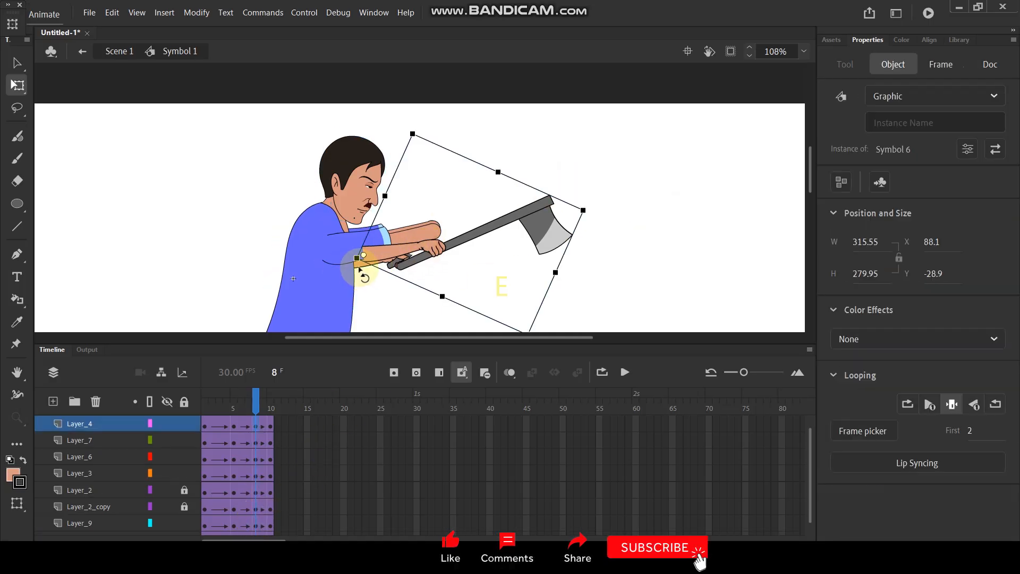
scroll(371, 274, up, 3)
click(423, 246)
drag(423, 246, 628, 164)
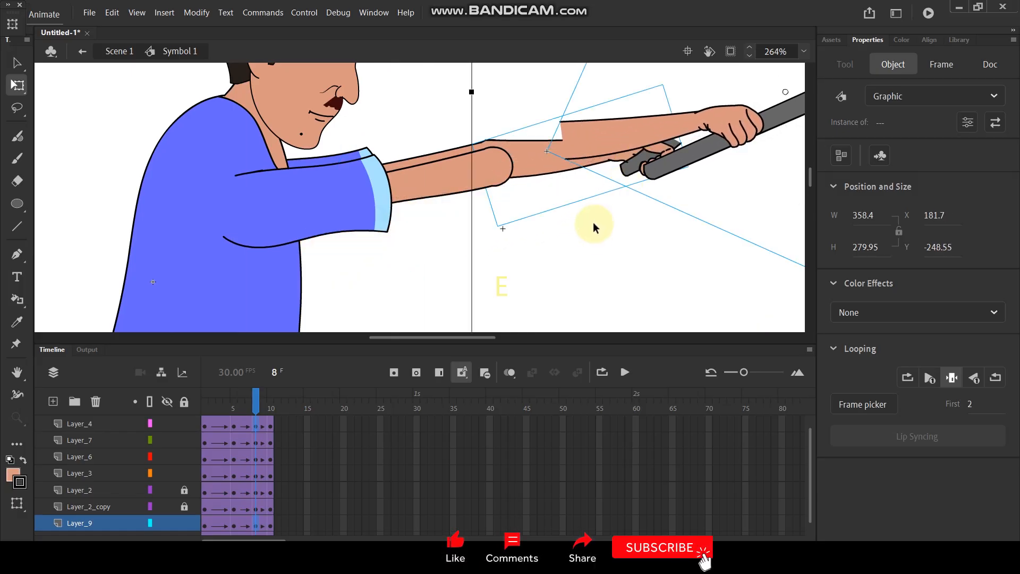
click(593, 229)
drag(684, 108, 614, 151)
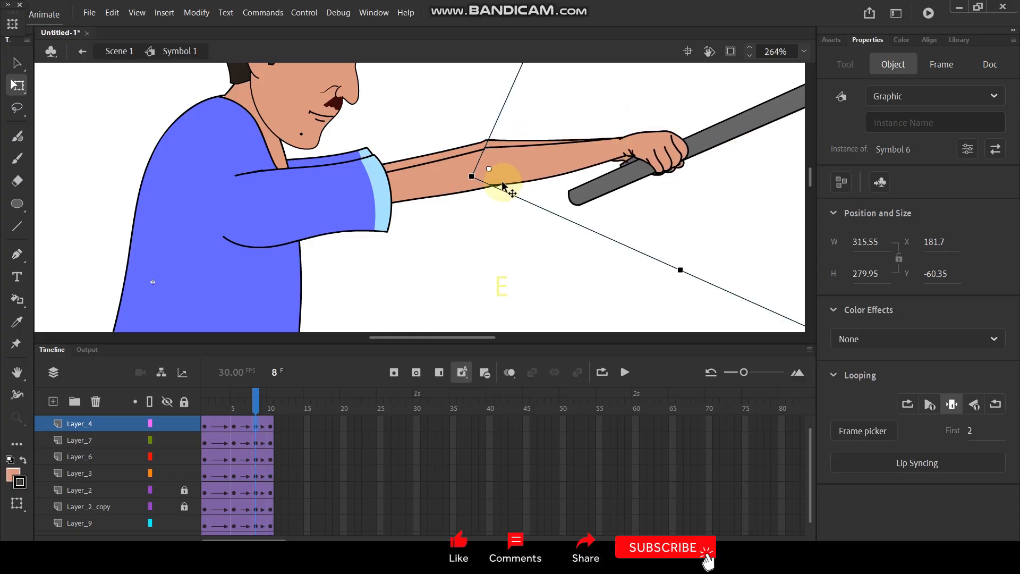
At frame 8, set the pivot of both forearms and the axe at the elbow and rotate them upward.
scroll(457, 225, down, 5)
scroll(541, 186, up, 1)
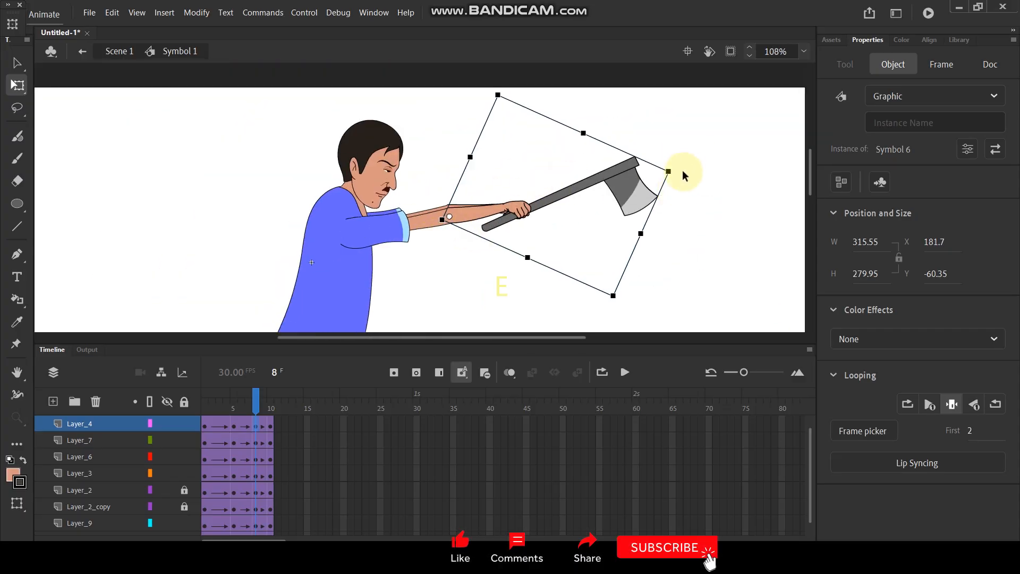
scroll(672, 181, up, 2)
drag(343, 136, 415, 235)
drag(491, 206, 324, 240)
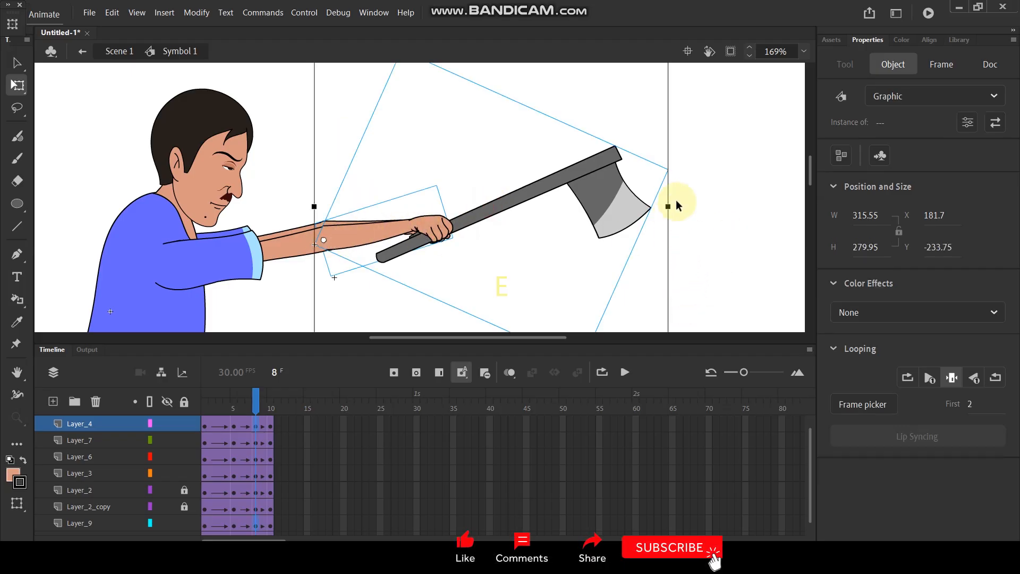
scroll(676, 200, down, 2)
drag(674, 303, 667, 219)
scroll(460, 206, up, 4)
drag(404, 216, 406, 217)
scroll(443, 232, down, 2)
scroll(443, 236, down, 5)
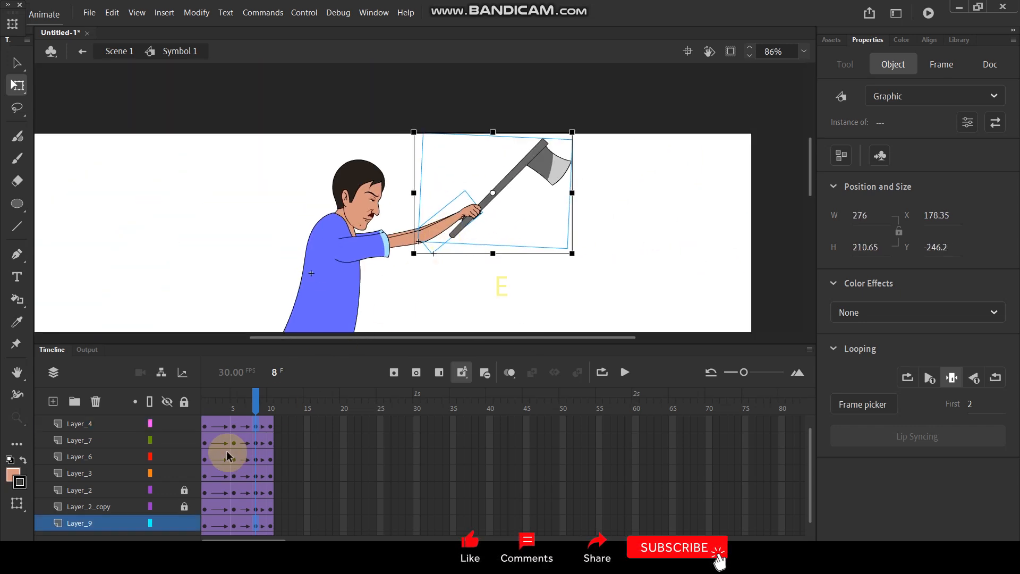
Examine the frame 10 pose and play back the axe swing with the whole figure in view.
mouse_move(255, 401)
mouse_down()
mouse_move(183, 406)
mouse_move(272, 409)
mouse_up()
click(416, 171)
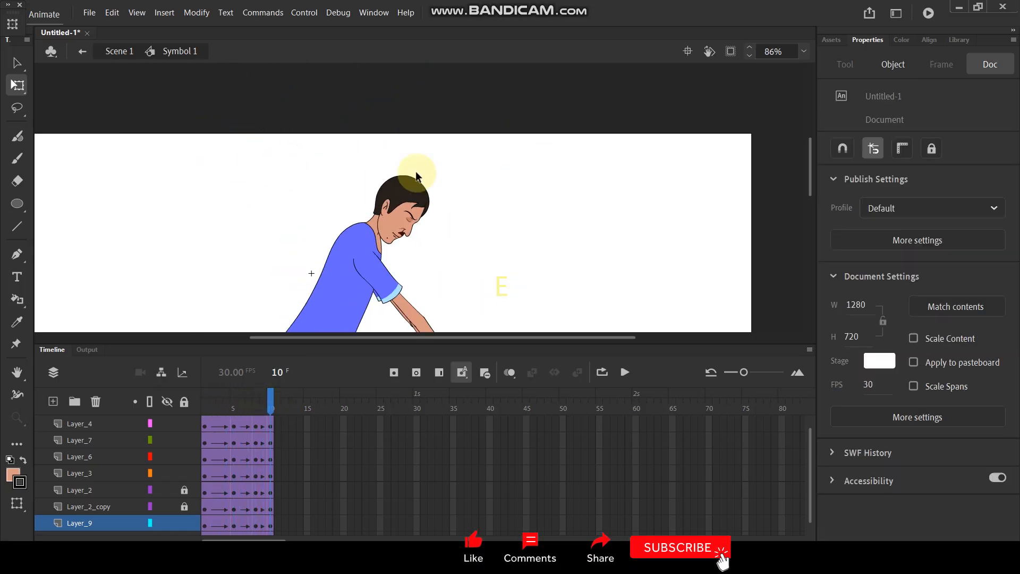
scroll(416, 171, down, 3)
scroll(417, 228, up, 4)
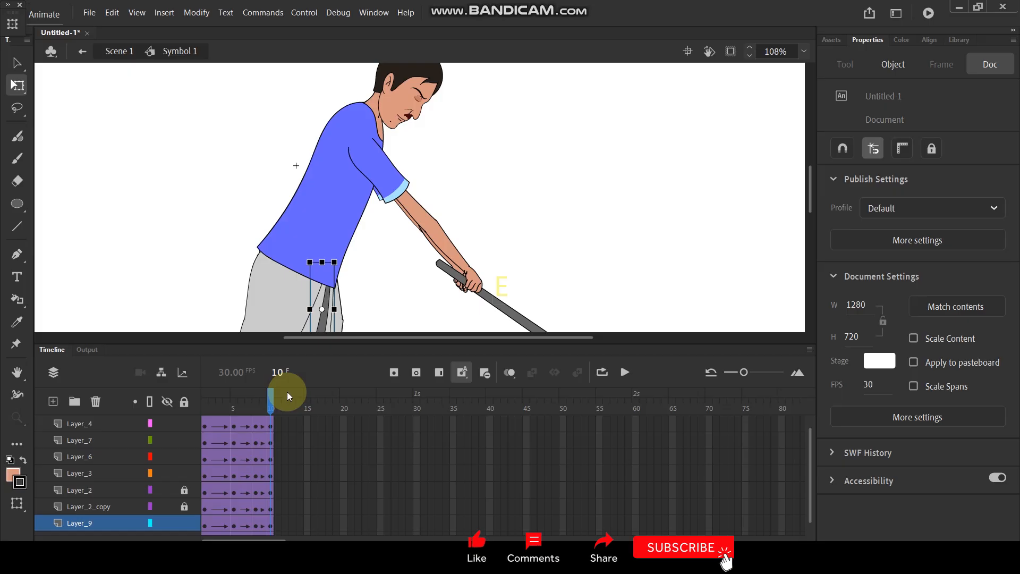
key(Return)
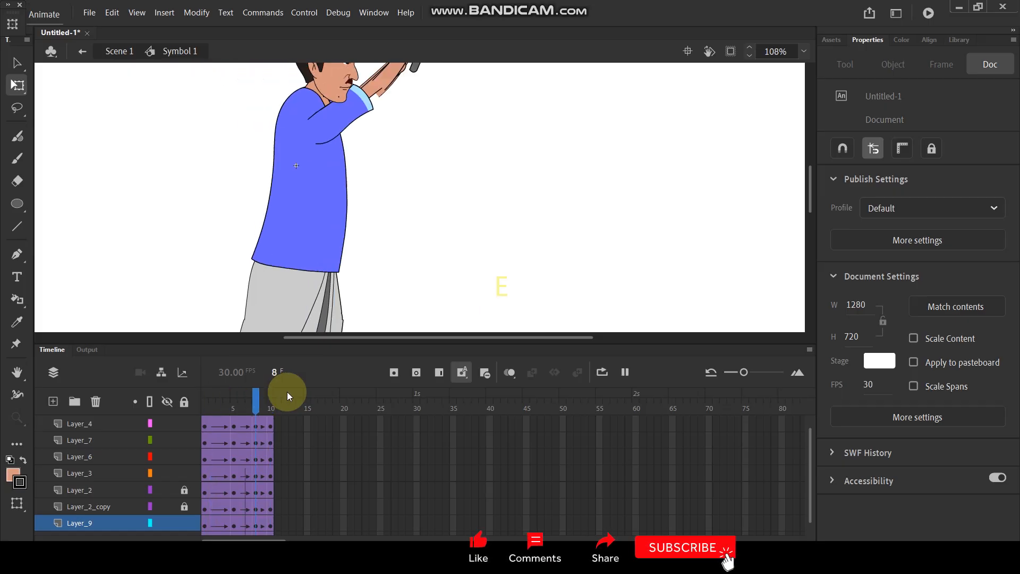
scroll(417, 191, down, 4)
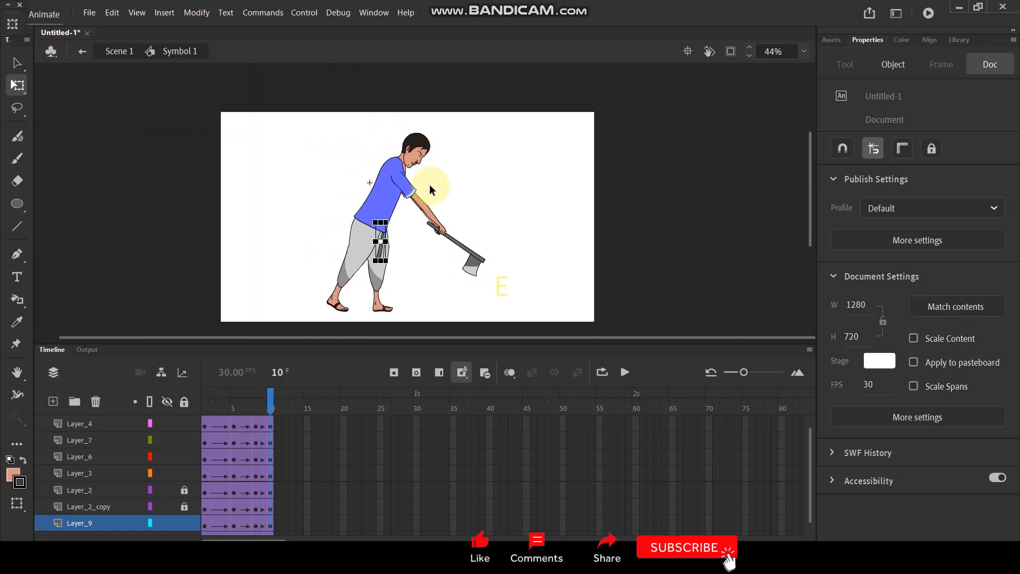
scroll(429, 183, up, 1)
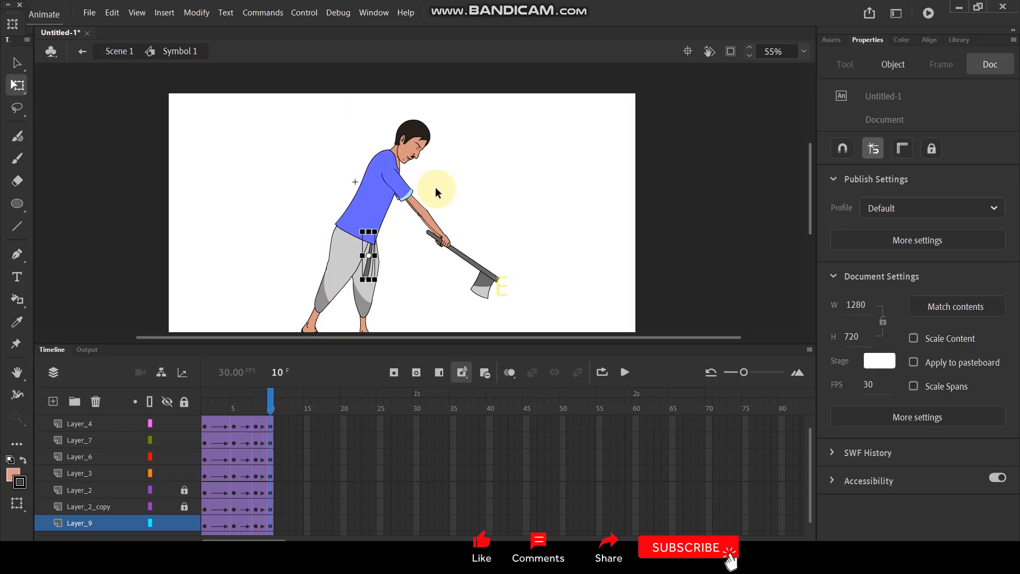
key(Return)
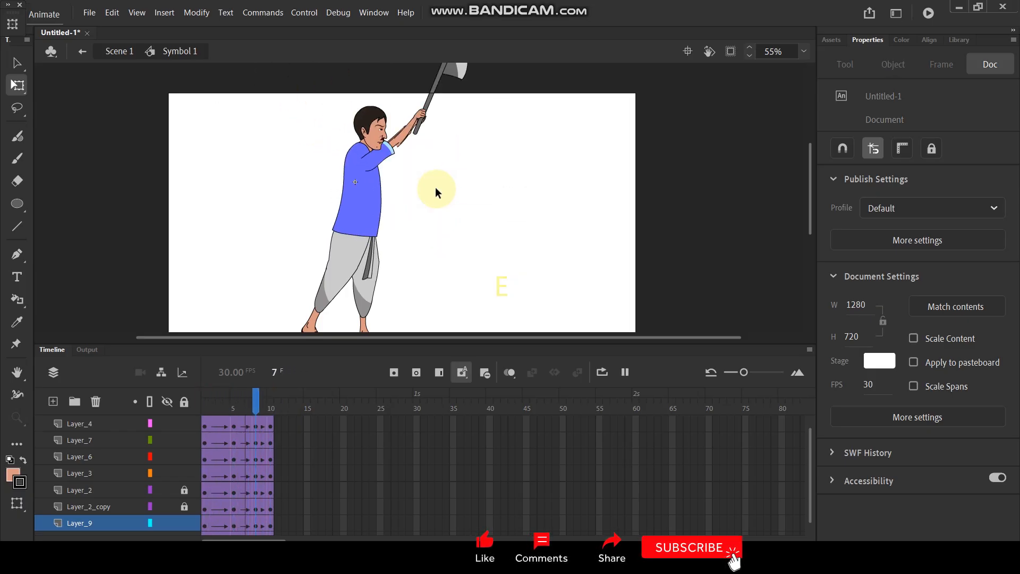
Move the head's layer, Layer_5, below Layer_7 in the layer order and play back the swing.
drag(270, 398, 196, 407)
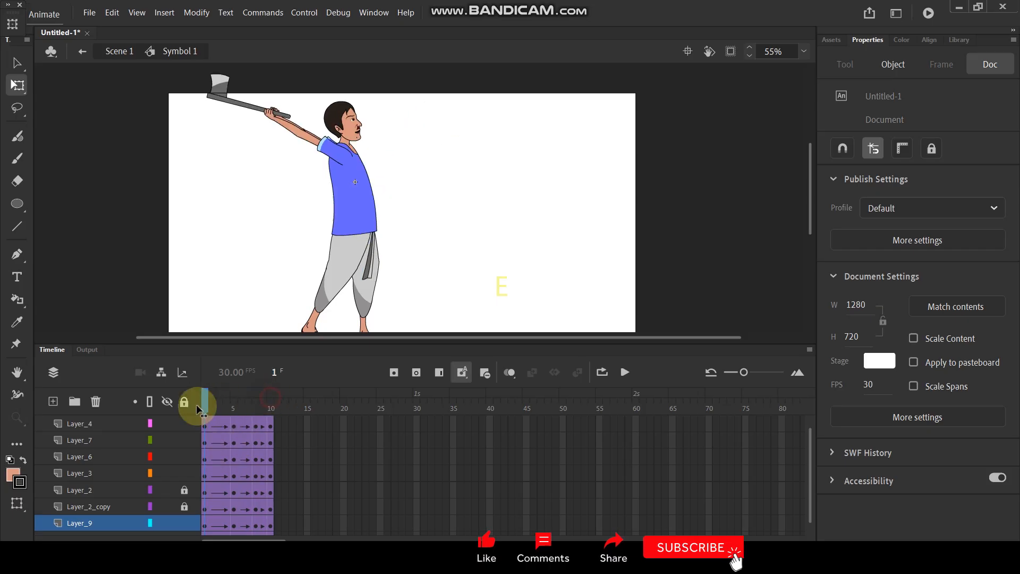
click(342, 120)
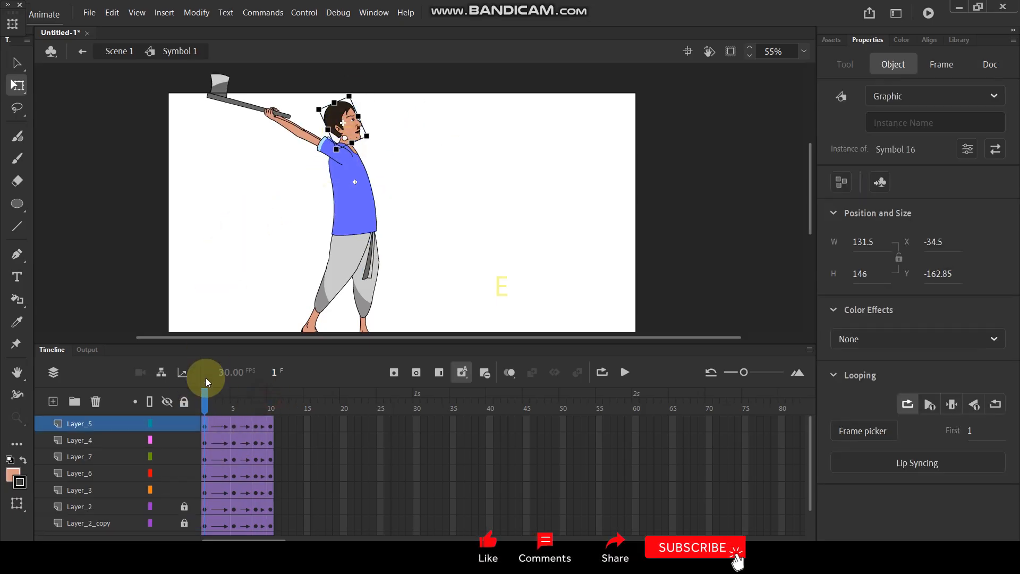
drag(110, 422, 110, 444)
drag(205, 403, 233, 404)
drag(104, 439, 104, 461)
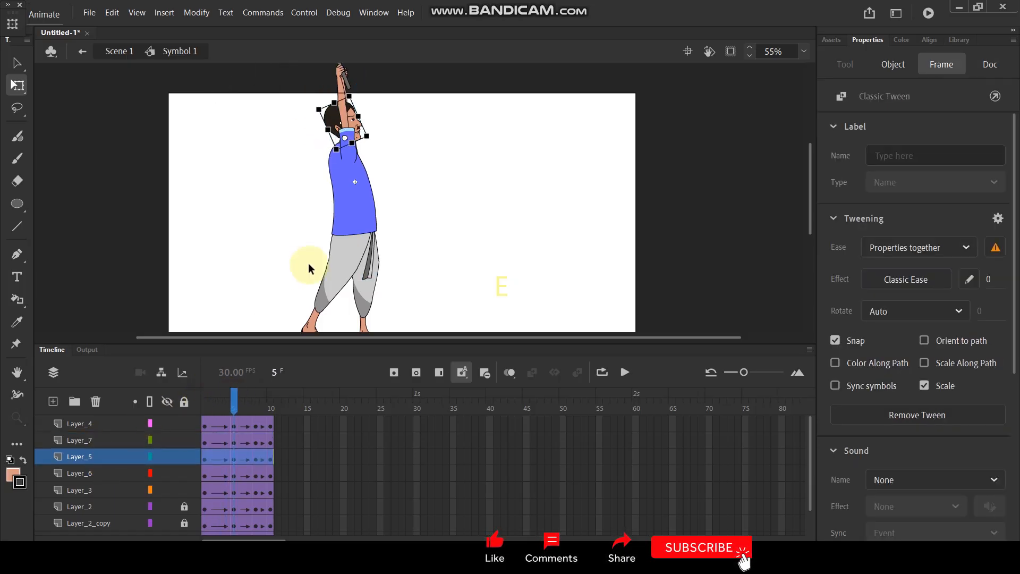
key(Return)
key(Return)
key(Return)
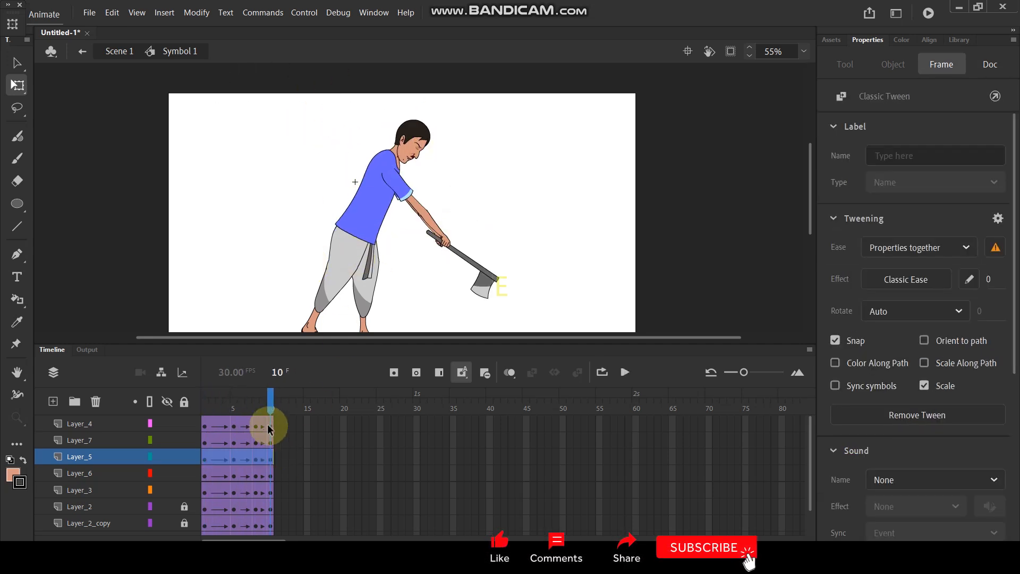
At frame 1, set the waist cloth's pivot at its upper end and rotate its lower end forward.
mouse_move(271, 397)
mouse_down()
mouse_move(195, 398)
mouse_move(280, 406)
mouse_up()
click(374, 260)
scroll(377, 258, up, 5)
click(377, 260)
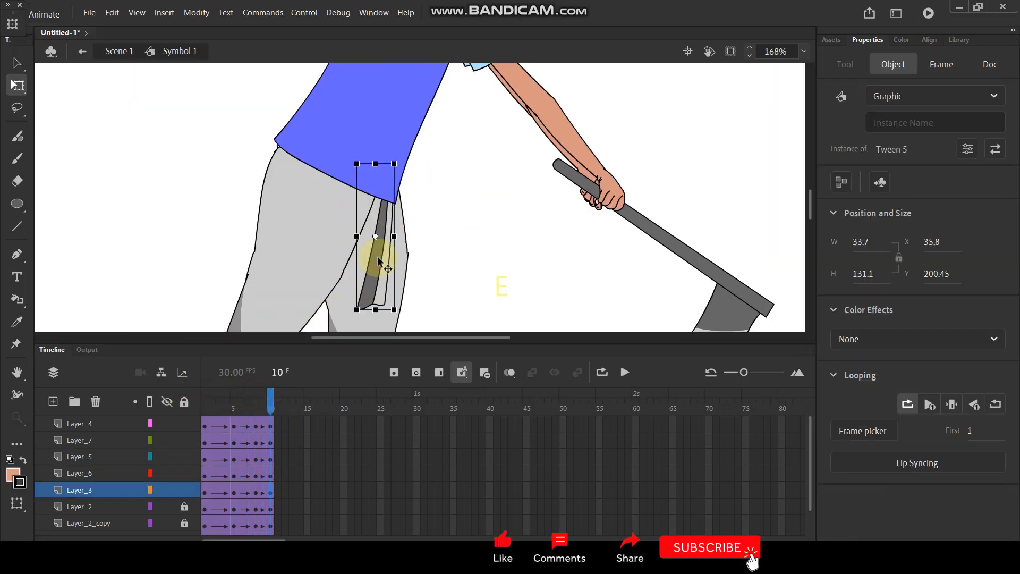
drag(270, 393, 183, 403)
click(383, 210)
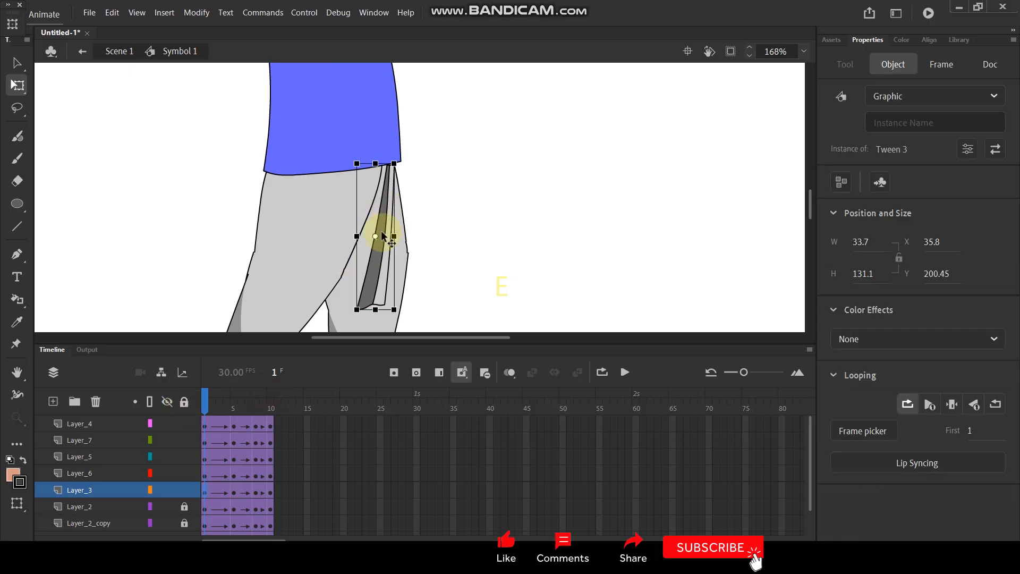
drag(380, 167, 381, 165)
drag(406, 311, 427, 288)
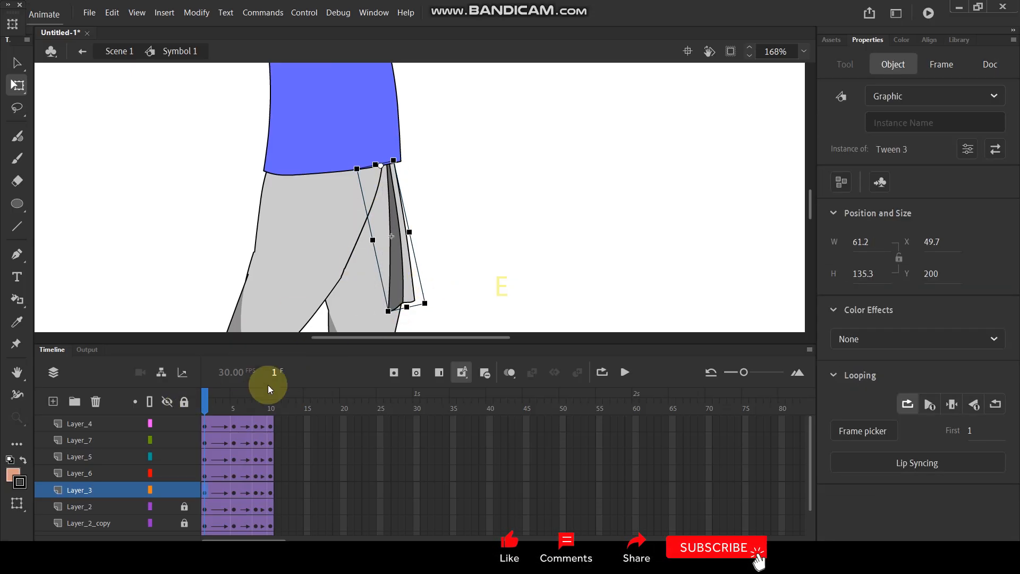
click(206, 400)
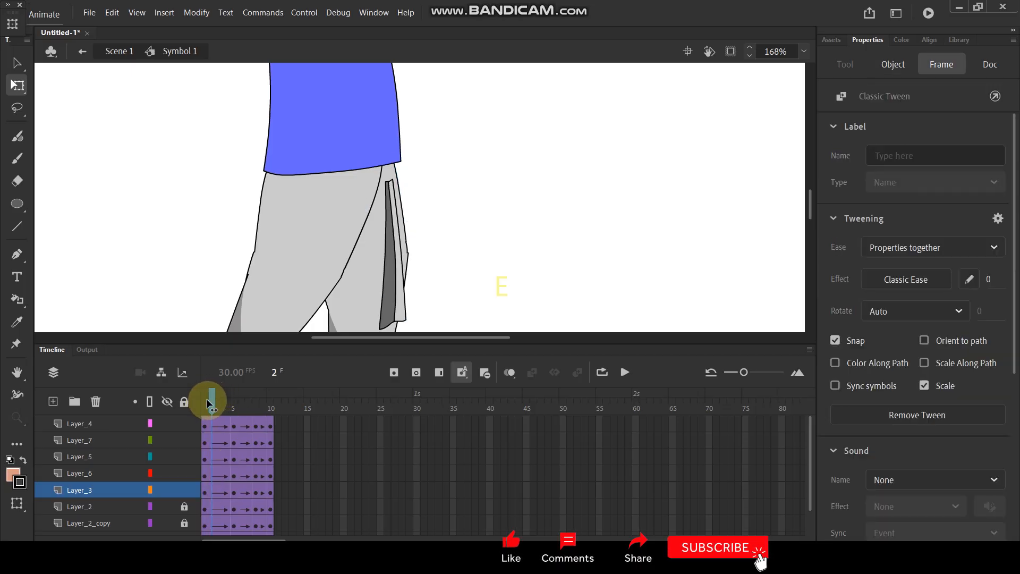
Remove the classic tween and all frames after frame 1 from the waist cloth's layer, Layer_3.
drag(286, 490, 207, 490)
right_click(207, 490)
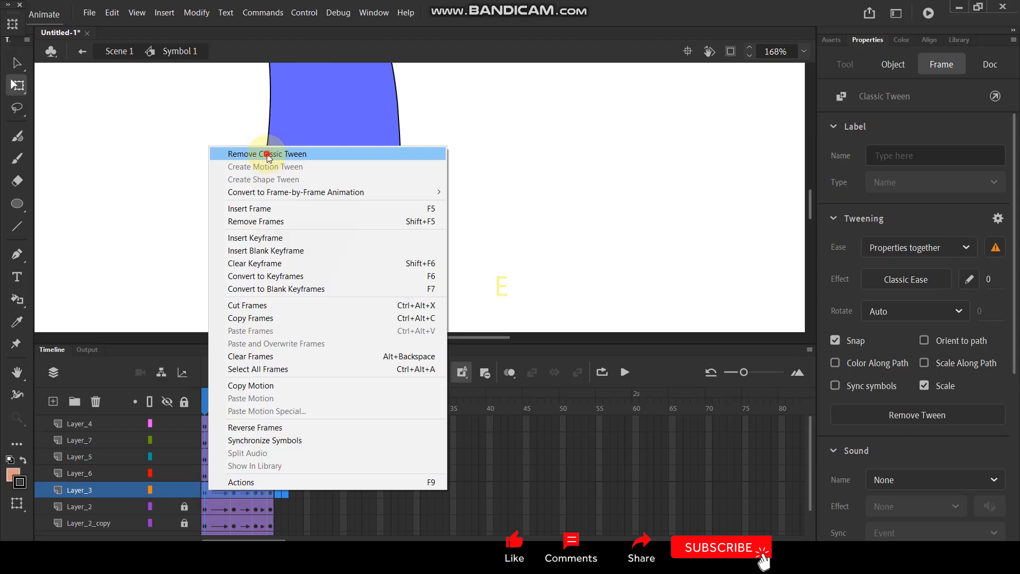
click(268, 154)
click(295, 474)
drag(286, 492, 208, 489)
right_click(209, 489)
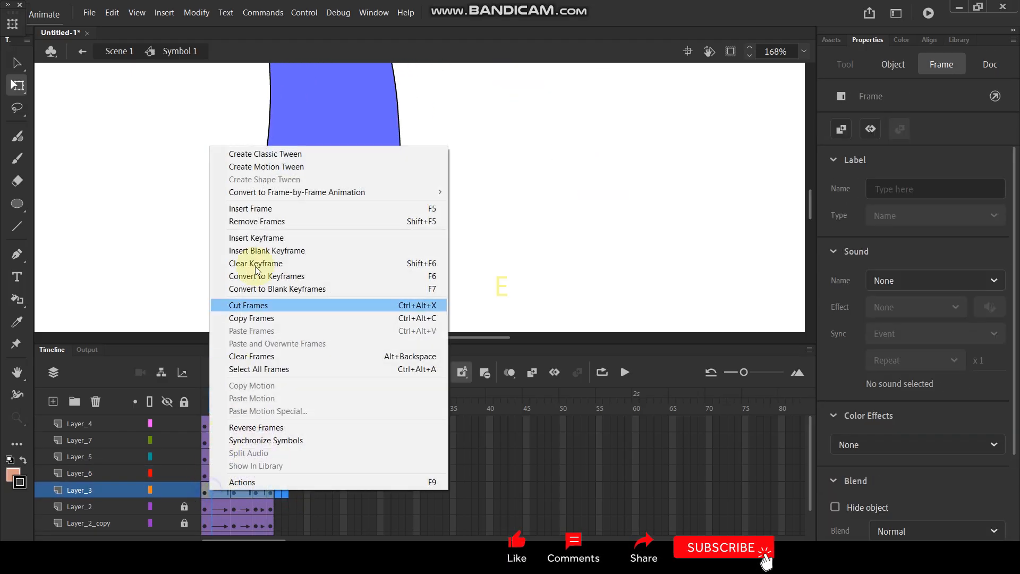
click(257, 221)
click(205, 407)
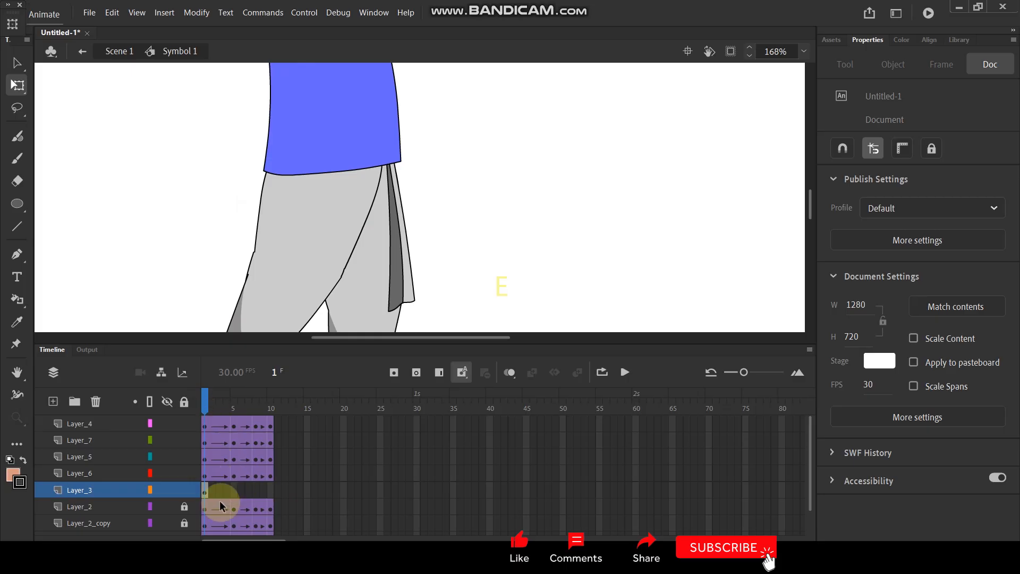
Insert a keyframe at frame 5 on Layer_3 and rotate the waist cloth slightly back toward the legs.
click(205, 490)
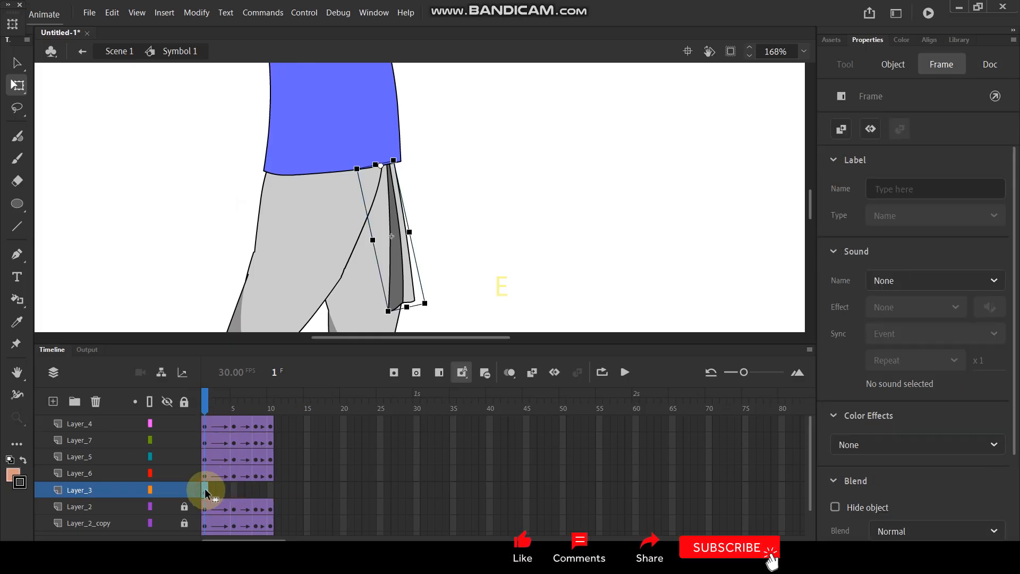
click(231, 490)
key(F6)
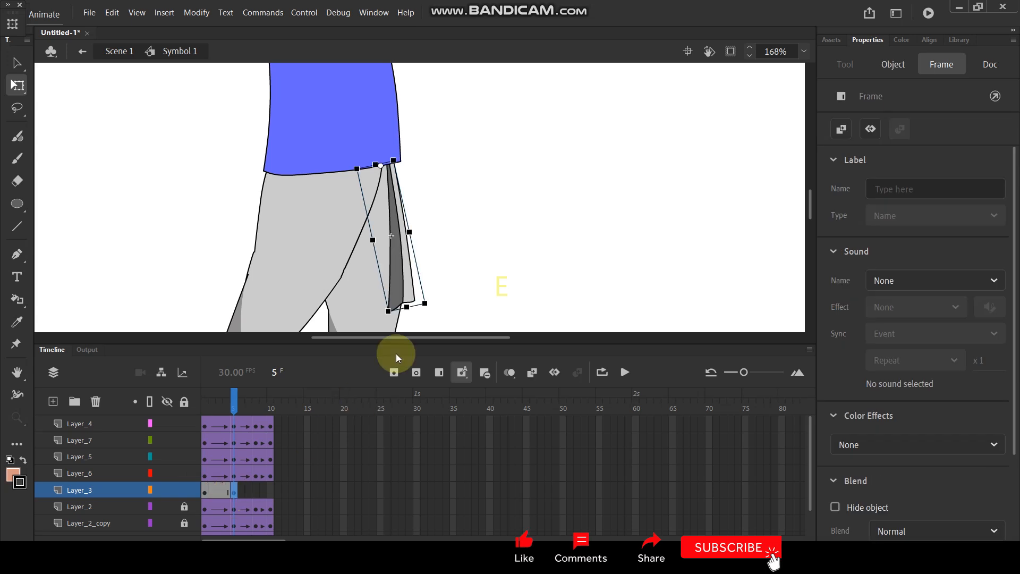
mouse_move(433, 310)
mouse_down()
mouse_move(417, 308)
mouse_move(420, 318)
mouse_up()
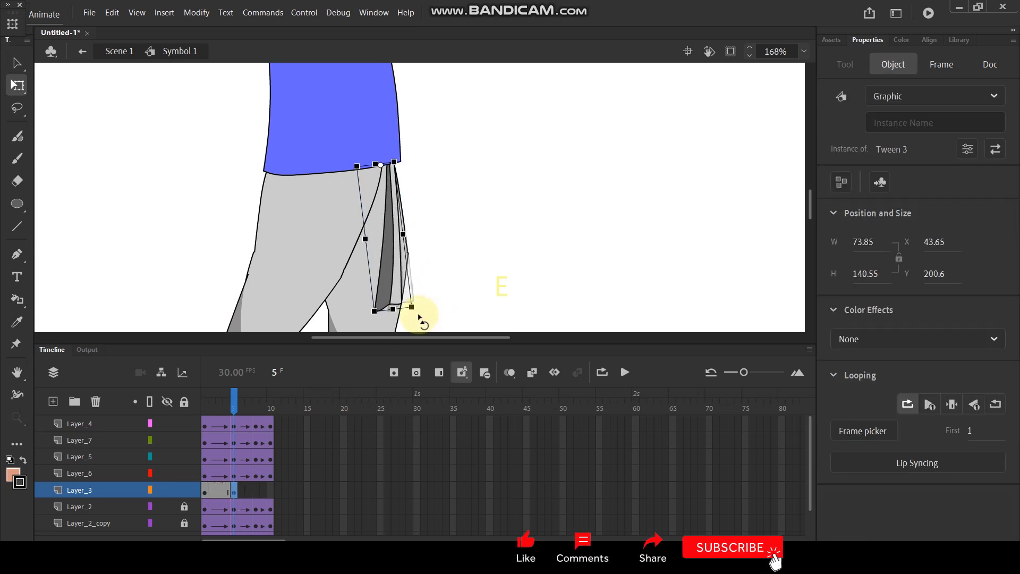
Insert a keyframe at frame 10 on Layer_3 and rotate the waist cloth further backward.
click(271, 490)
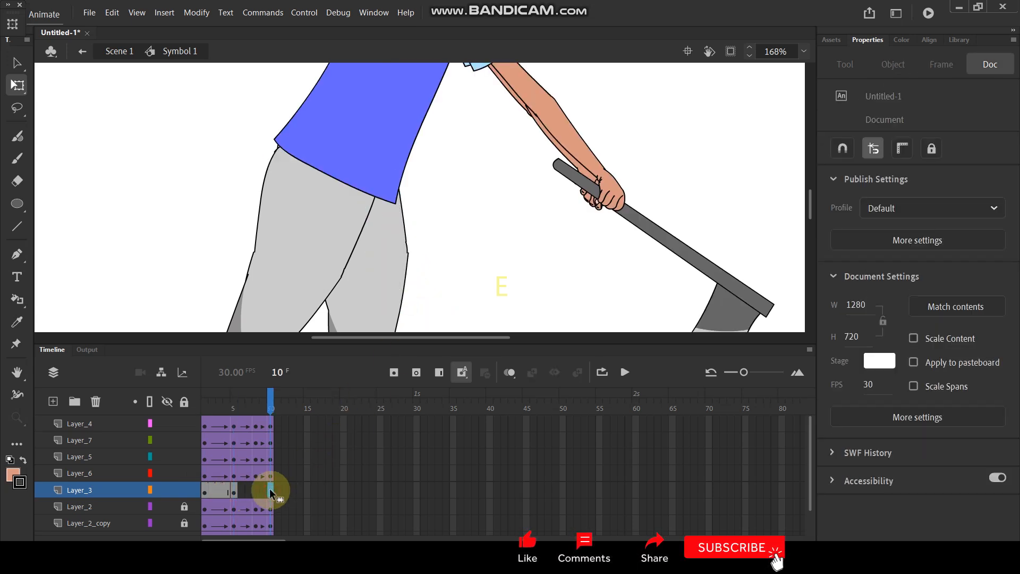
key(F6)
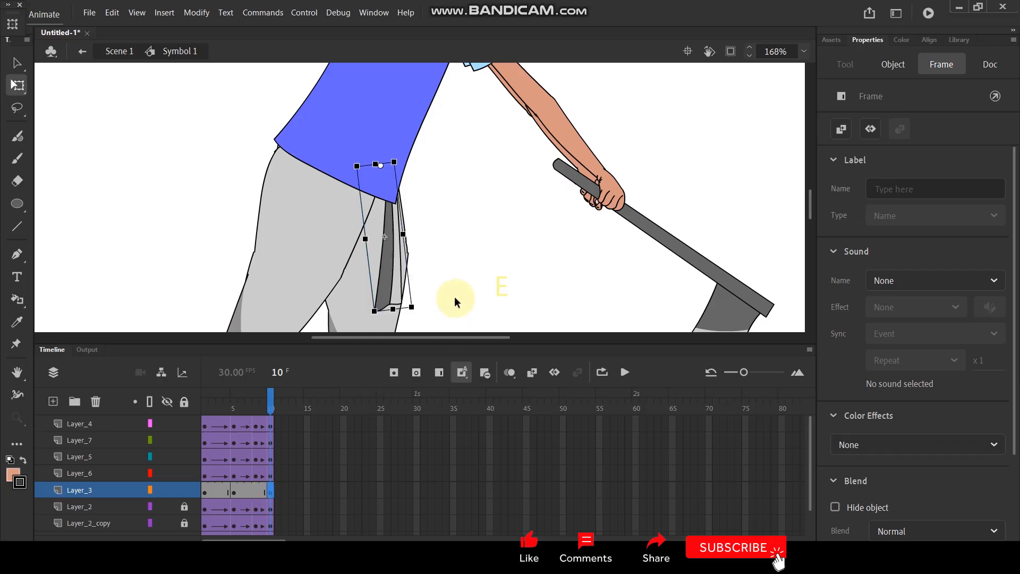
drag(416, 319, 355, 330)
Create classic tweens across frames 1 to 10 on Layer_3 and play back the full swing.
click(189, 489)
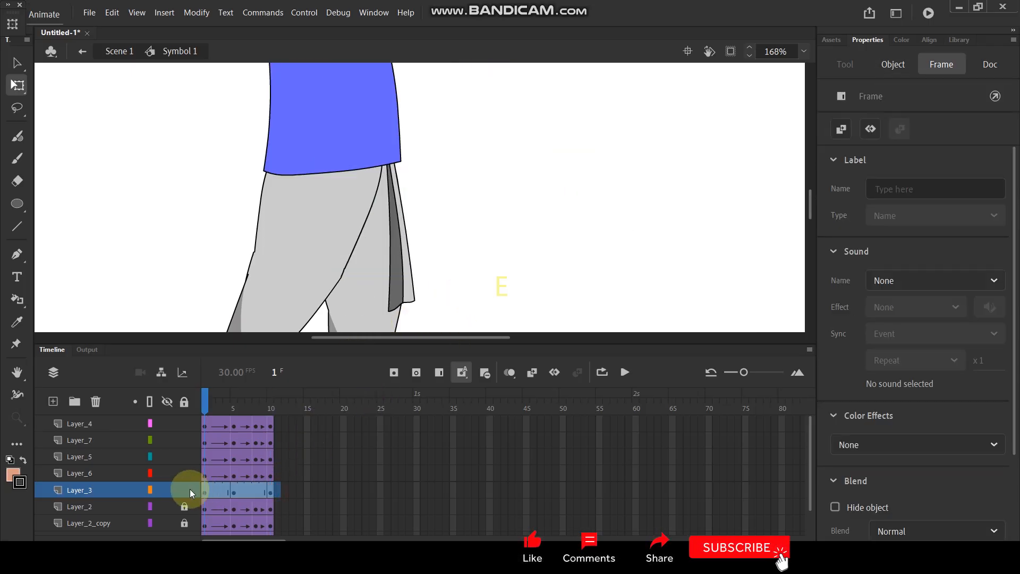
right_click(208, 483)
click(280, 145)
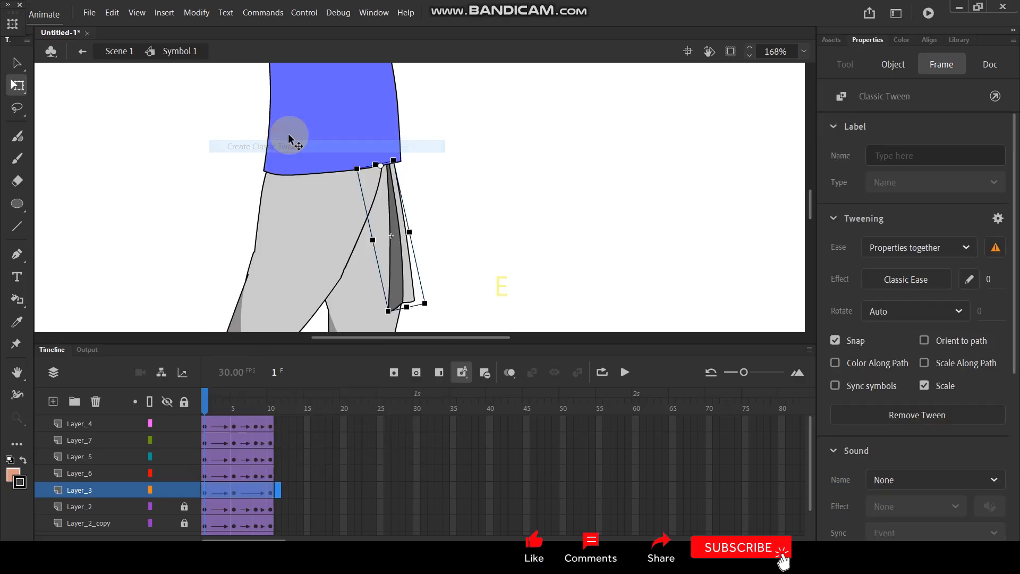
key(Return)
scroll(340, 163, down, 1)
scroll(359, 198, down, 3)
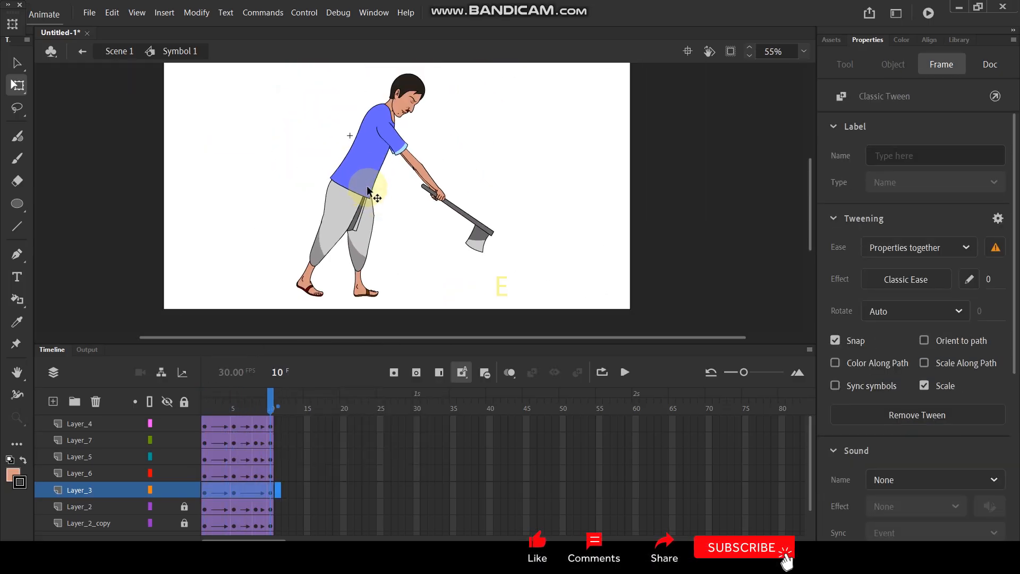
key(Return)
key(Return)
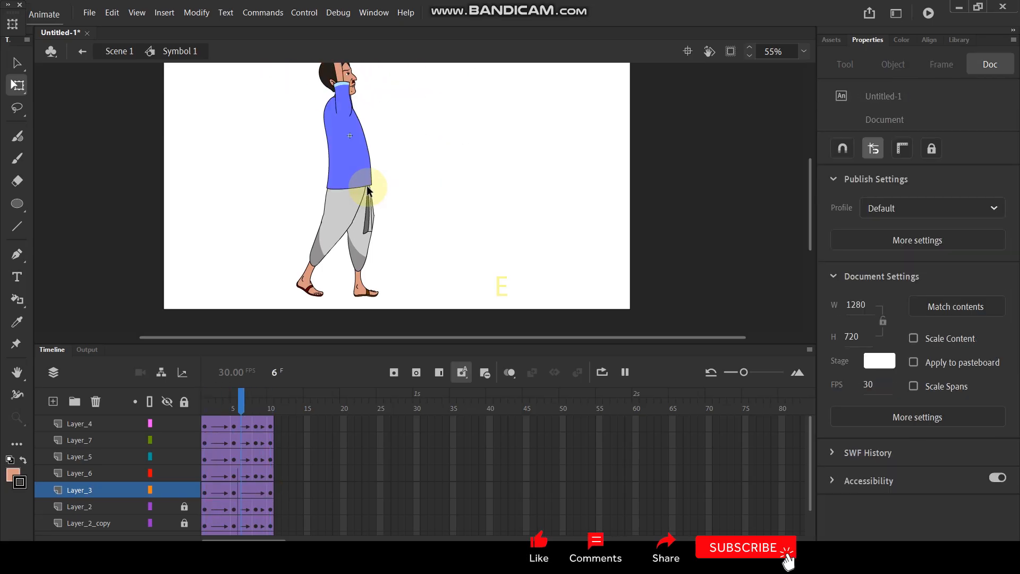
key(Return)
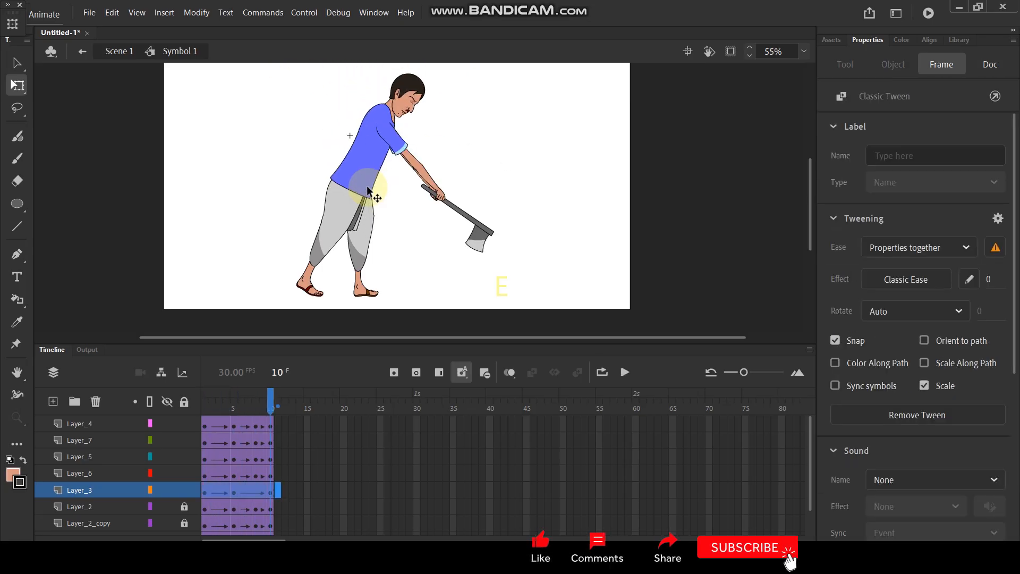
Inside the shirt's symbol, bend the hem into a curve and adjust its front and back lower corners.
mouse_move(278, 400)
mouse_down()
mouse_move(196, 403)
mouse_move(290, 406)
mouse_up()
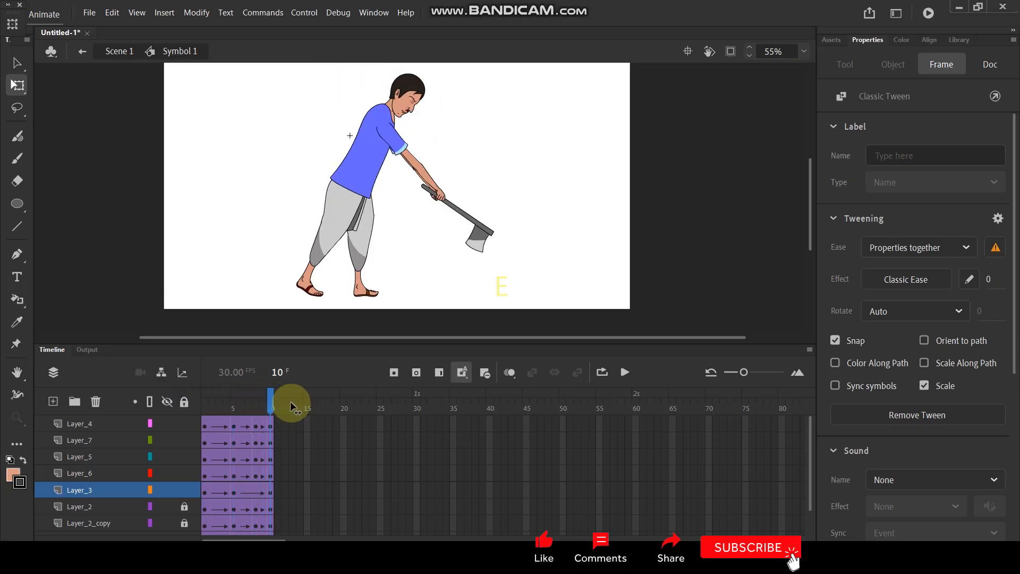
scroll(367, 142, up, 5)
click(340, 230)
double_click(333, 234)
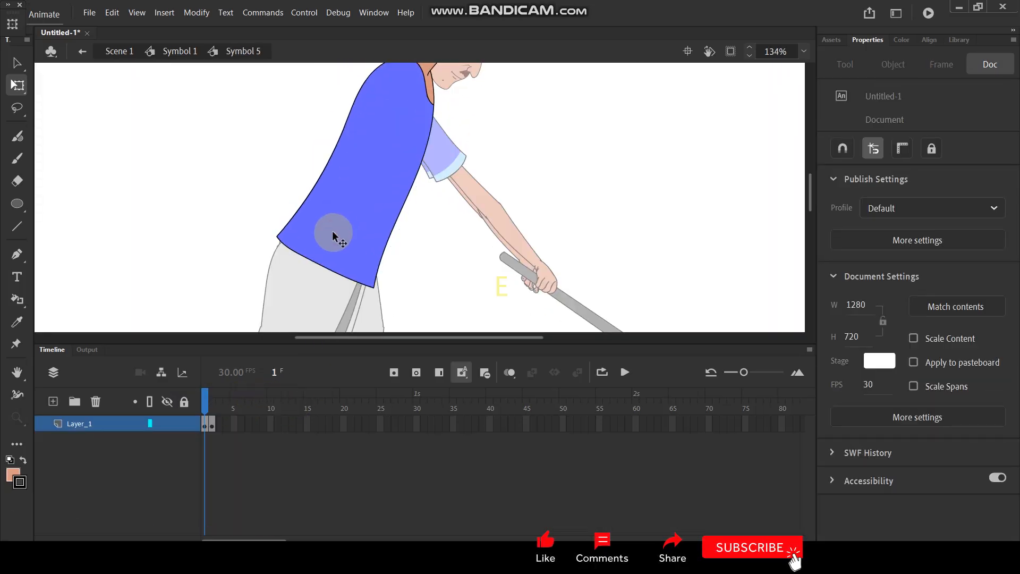
scroll(322, 276, up, 3)
drag(339, 276, 367, 264)
drag(423, 307, 430, 305)
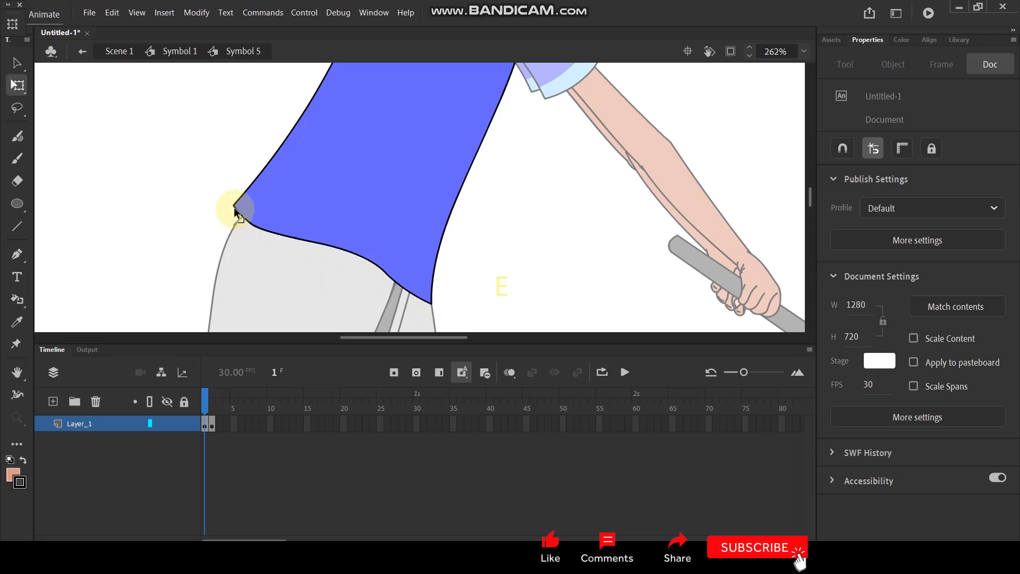
drag(234, 209, 275, 218)
double_click(185, 190)
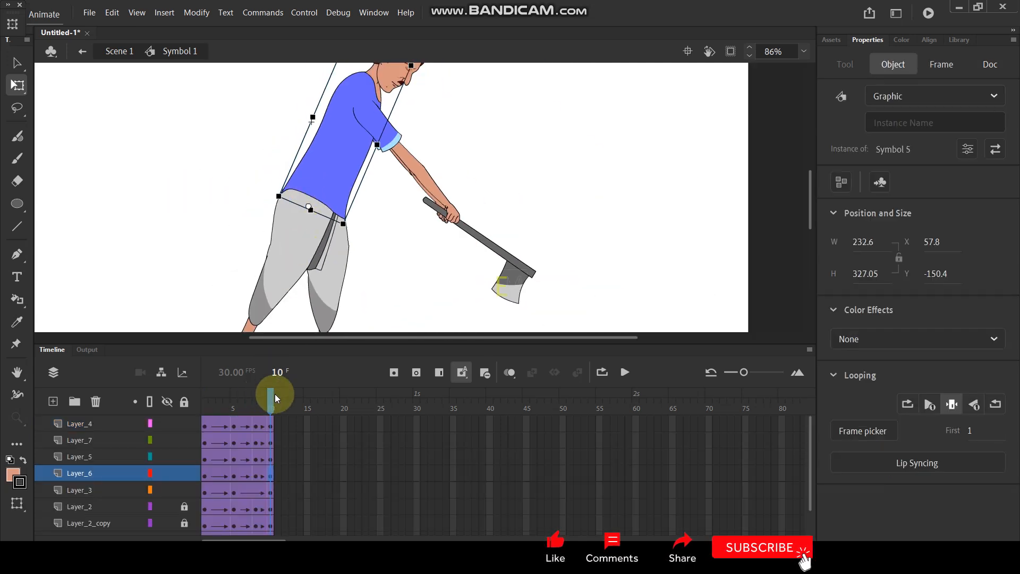
Scrub and play back the axe swing to check how the reshaped shirt meets the trousers.
drag(273, 393, 283, 415)
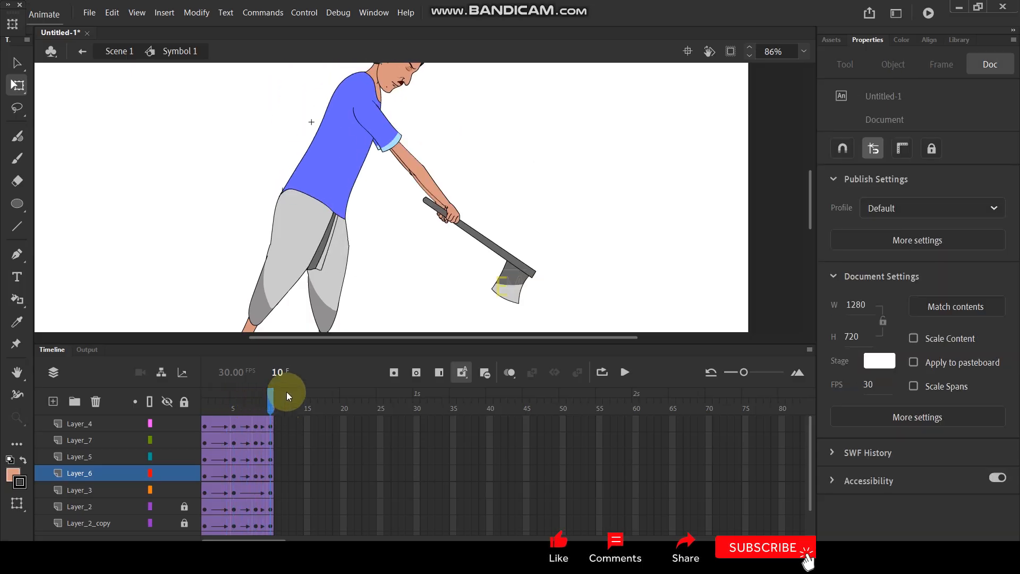
double_click(338, 288)
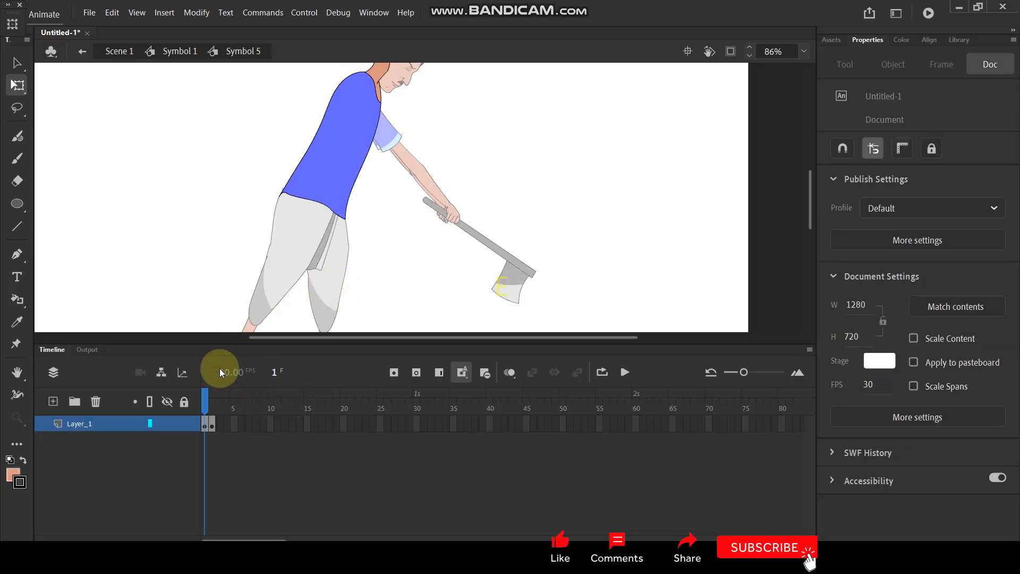
double_click(192, 281)
drag(260, 409, 274, 349)
click(277, 313)
scroll(282, 281, down, 5)
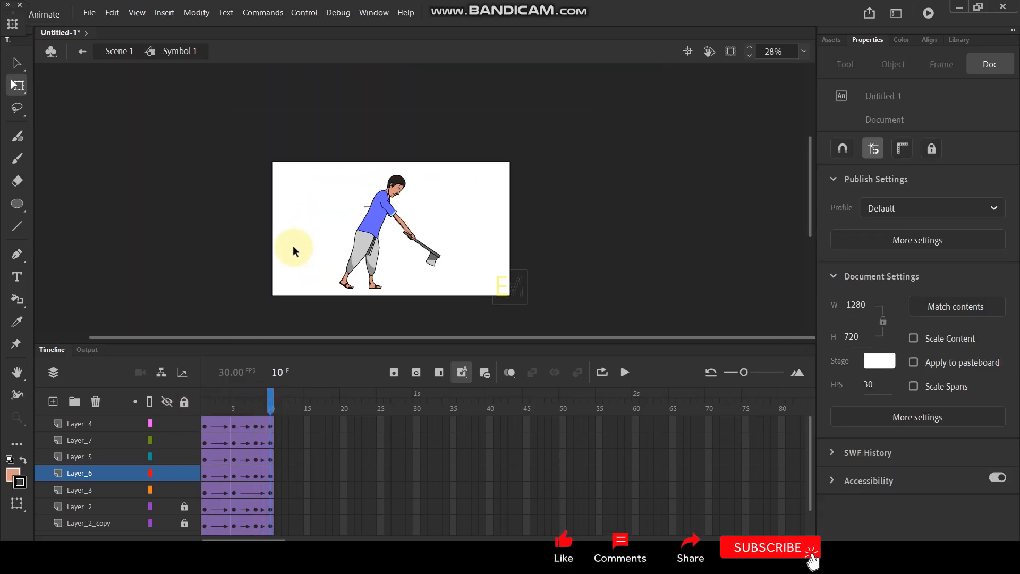
scroll(315, 234, up, 3)
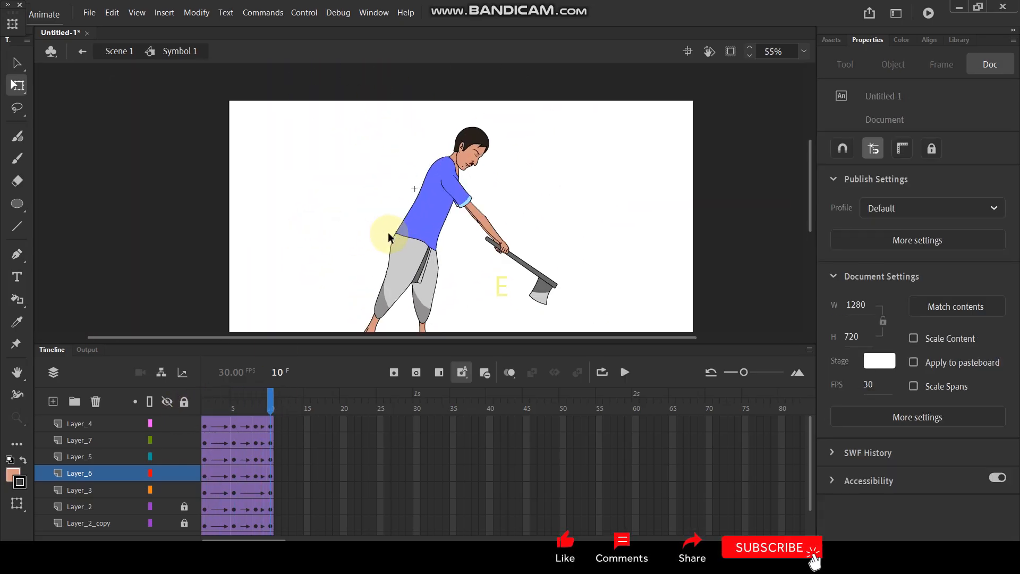
key(Return)
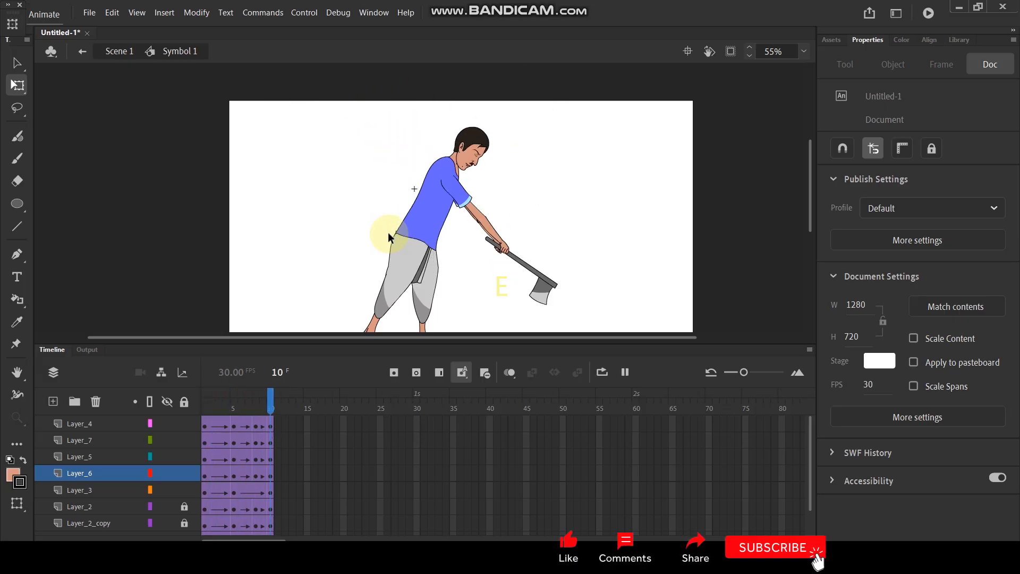
scroll(459, 199, down, 2)
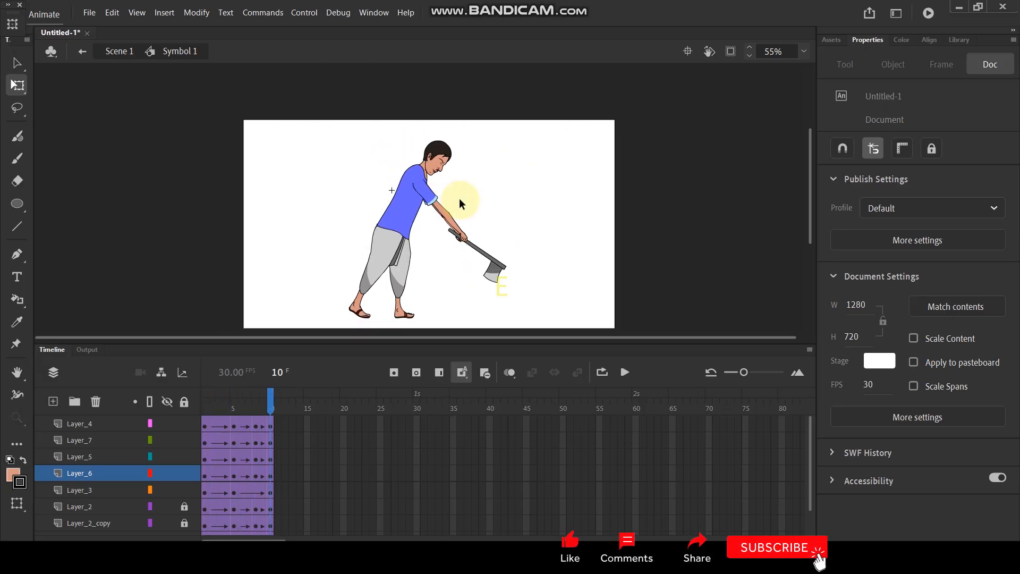
scroll(480, 270, up, 3)
scroll(477, 260, up, 2)
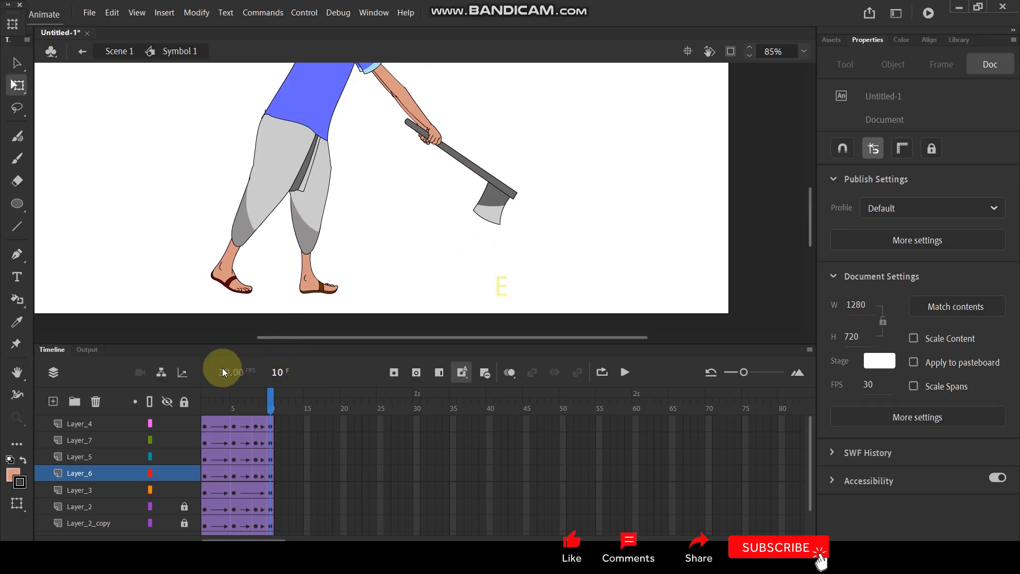
Extend all layers inside the character's symbol, Symbol 1, to frame 30 and return to Scene 1.
double_click(145, 235)
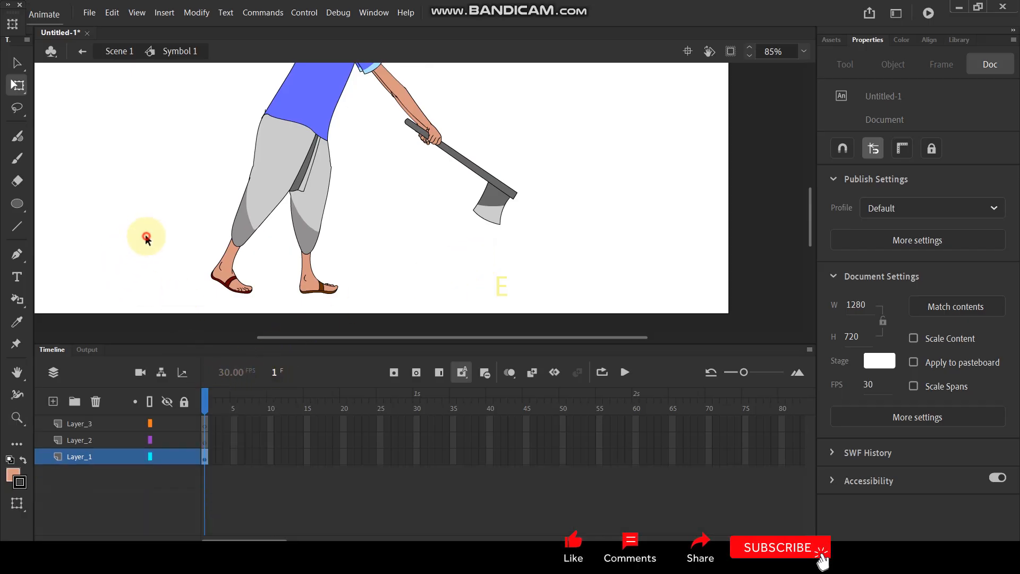
click(95, 440)
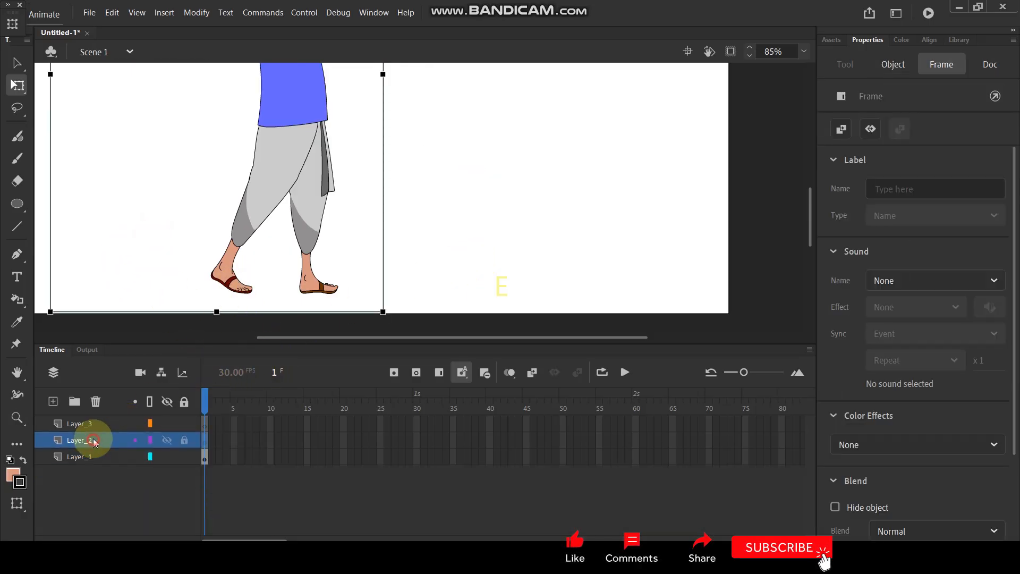
scroll(367, 230, down, 3)
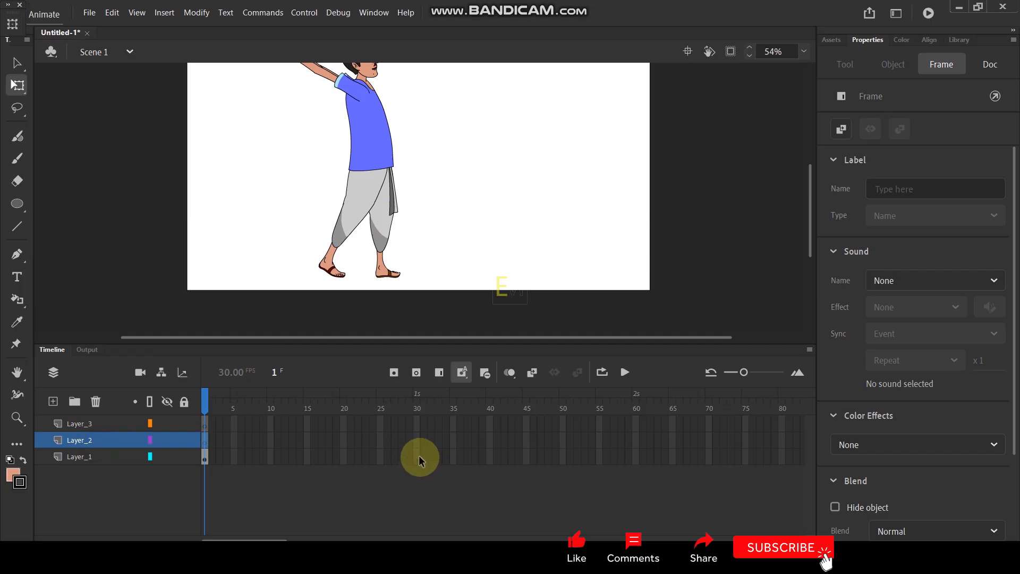
double_click(369, 138)
click(420, 430)
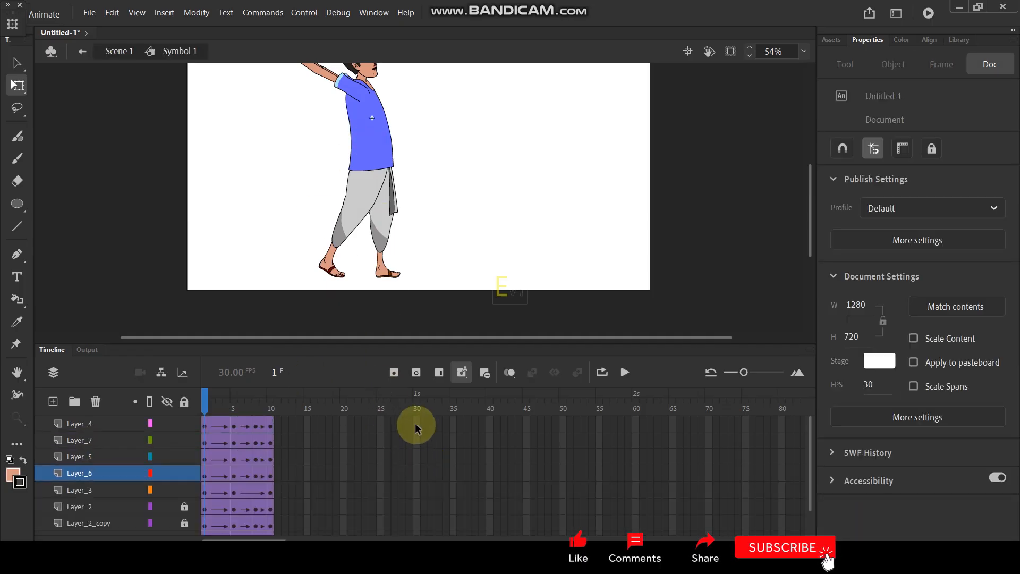
drag(416, 419, 416, 528)
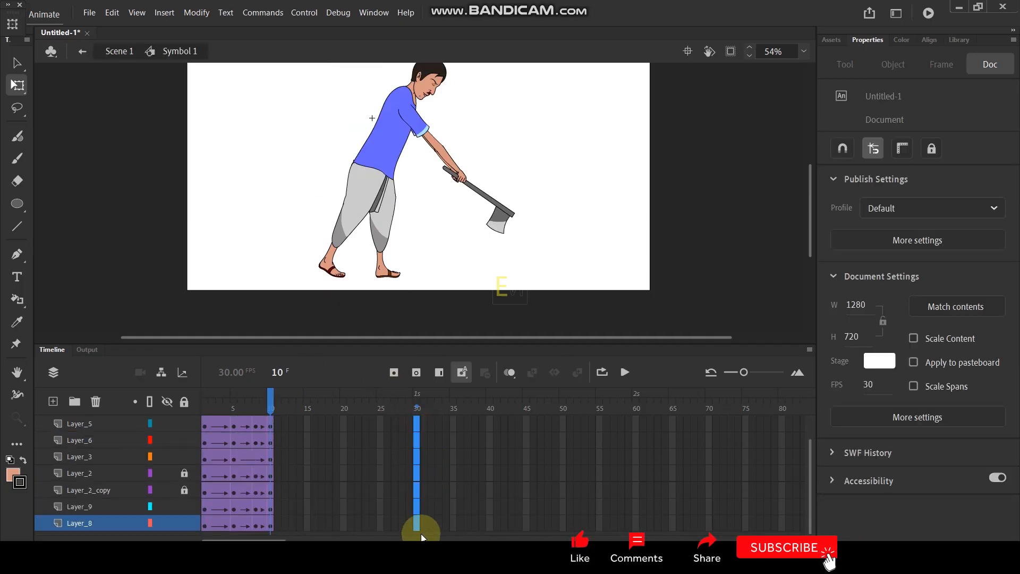
key(F5)
click(253, 202)
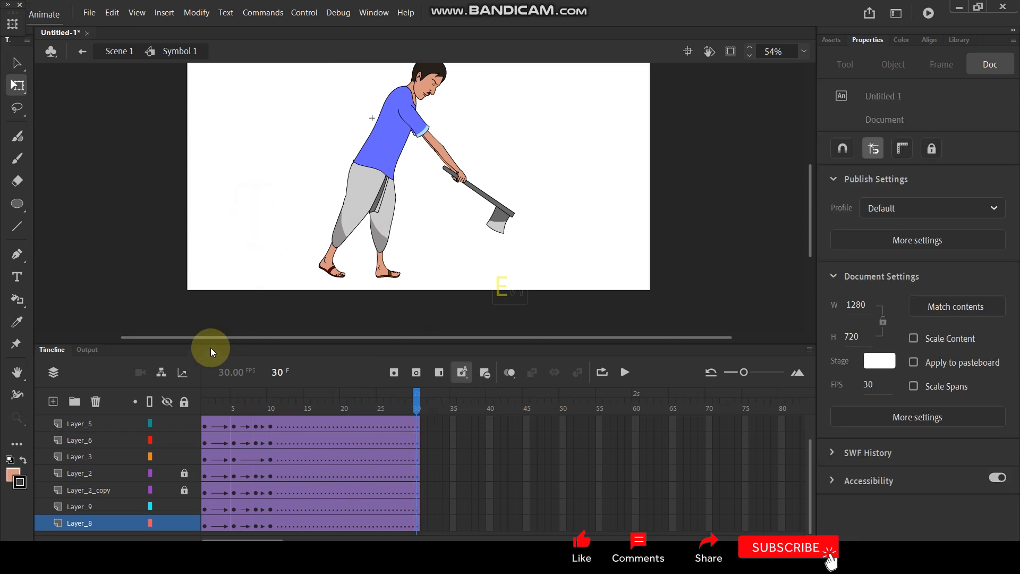
double_click(250, 223)
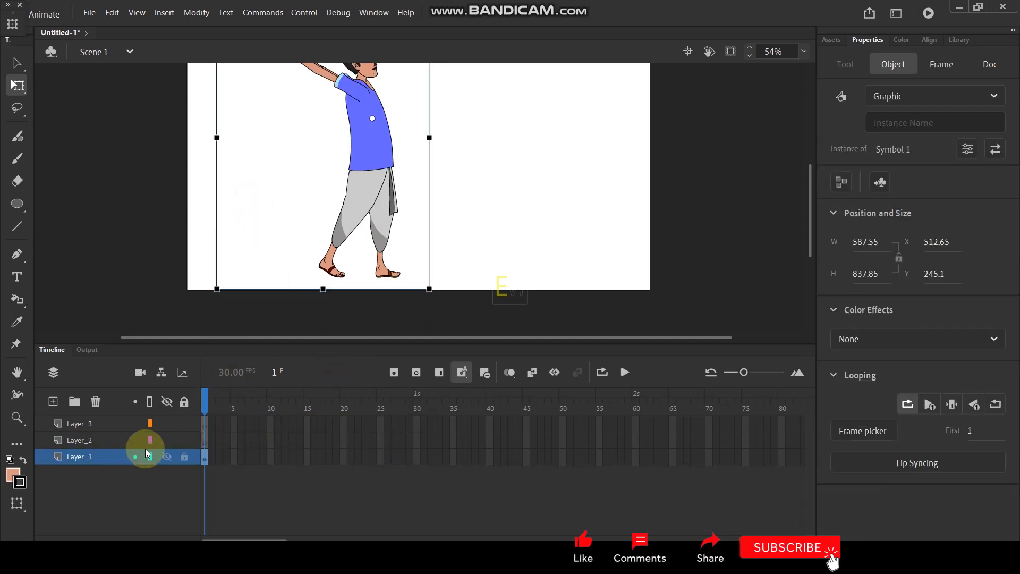
Extend Layer_1 in Scene 1 to frame 30 and check the character's pose there.
click(120, 441)
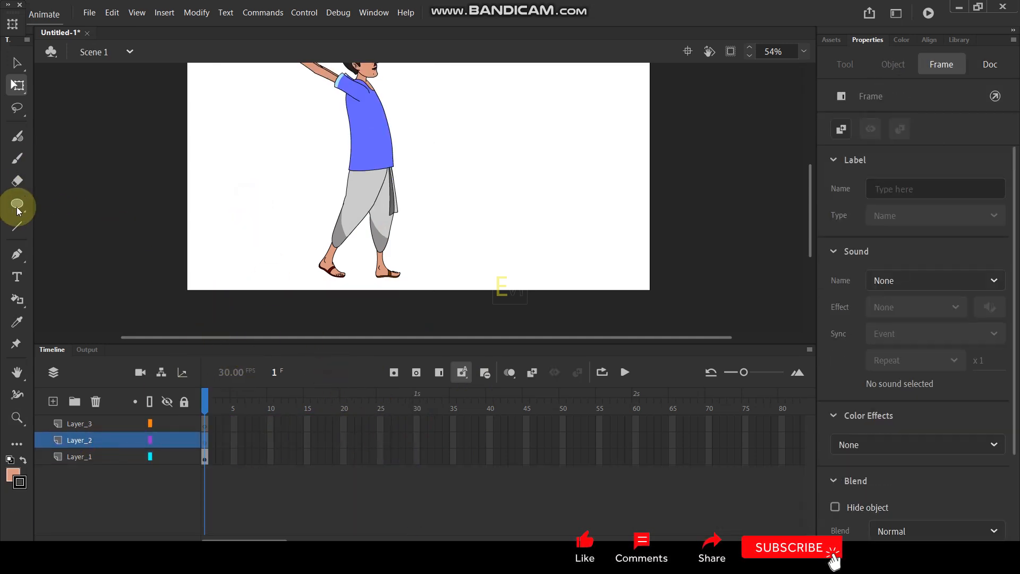
click(17, 225)
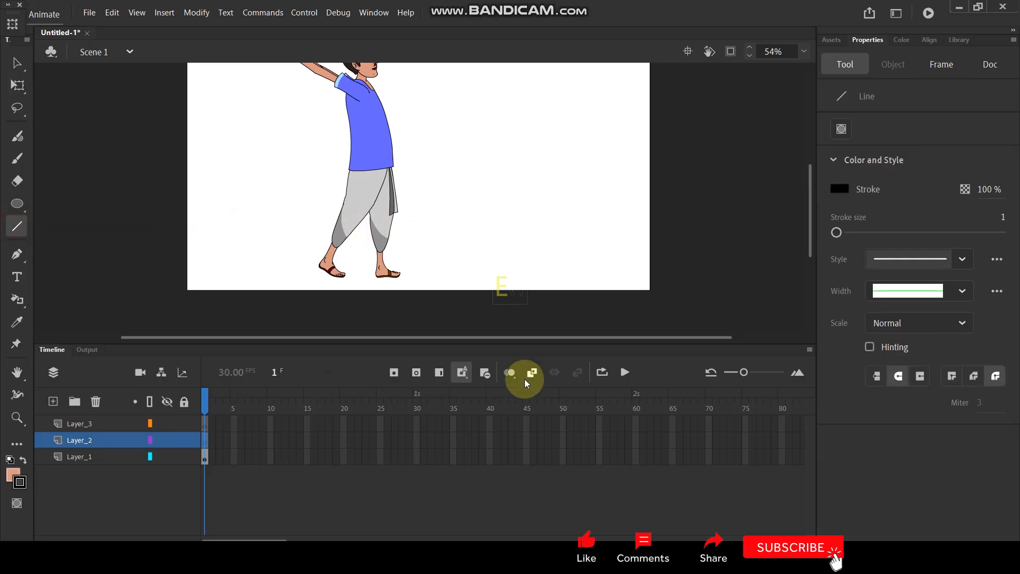
click(417, 458)
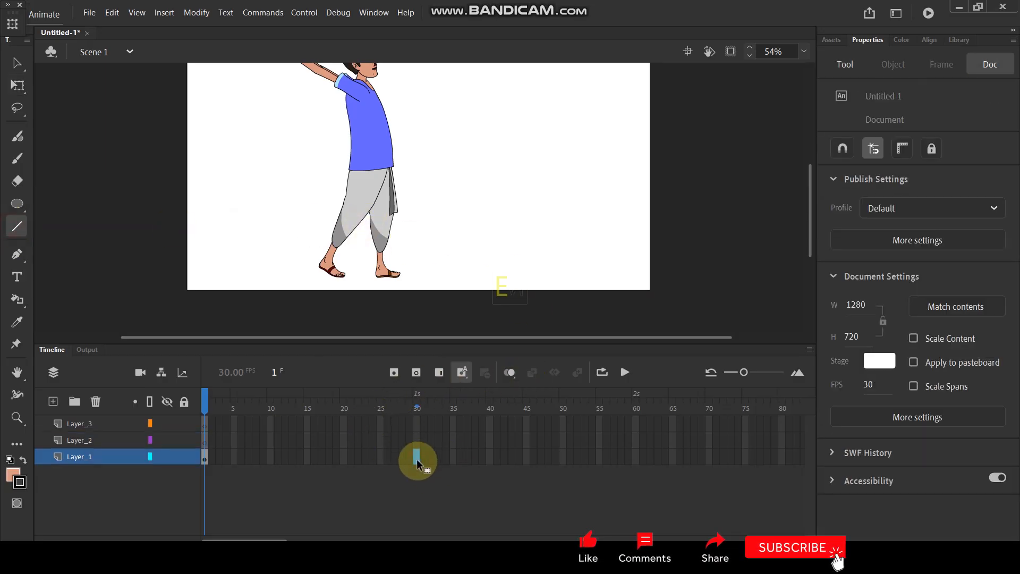
key(F5)
drag(416, 400, 416, 400)
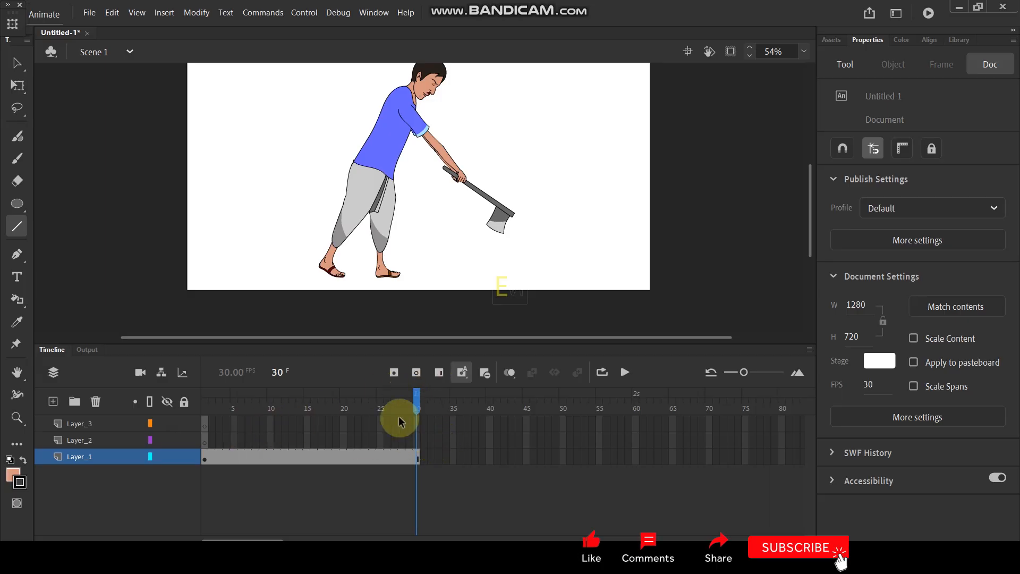
drag(435, 198, 616, 274)
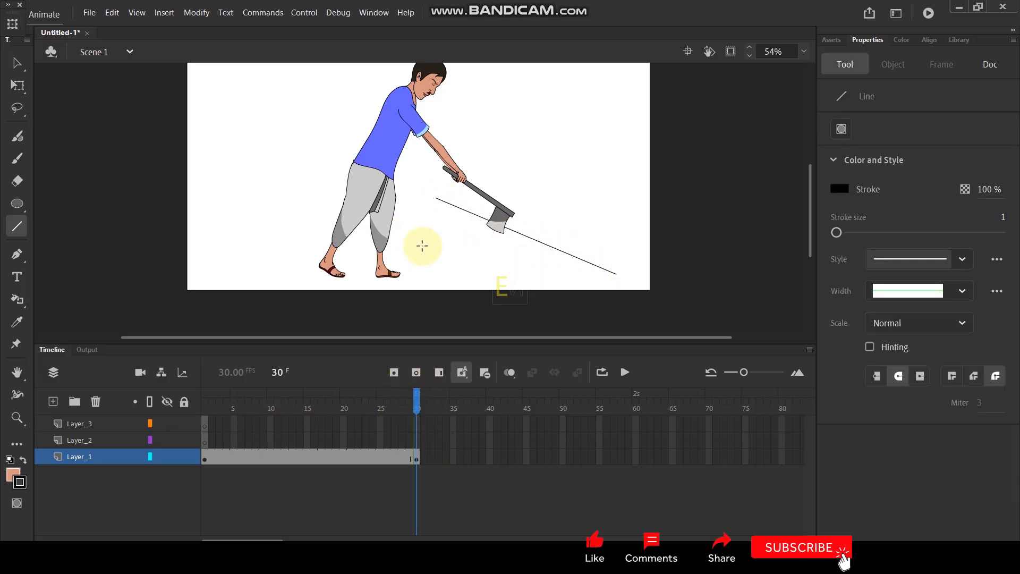
drag(409, 239, 550, 302)
key(ctrl+z)
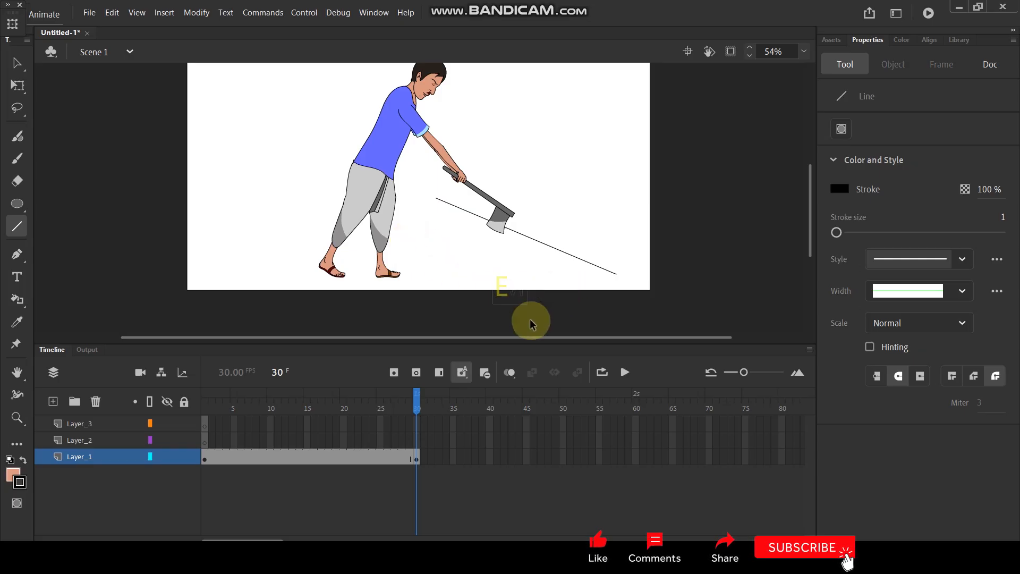
key(ctrl+z)
At frame 1 of Layer_1, draw two parallel diagonal lines in front of the character and join their near ends with an outward-curved line.
drag(215, 407, 193, 407)
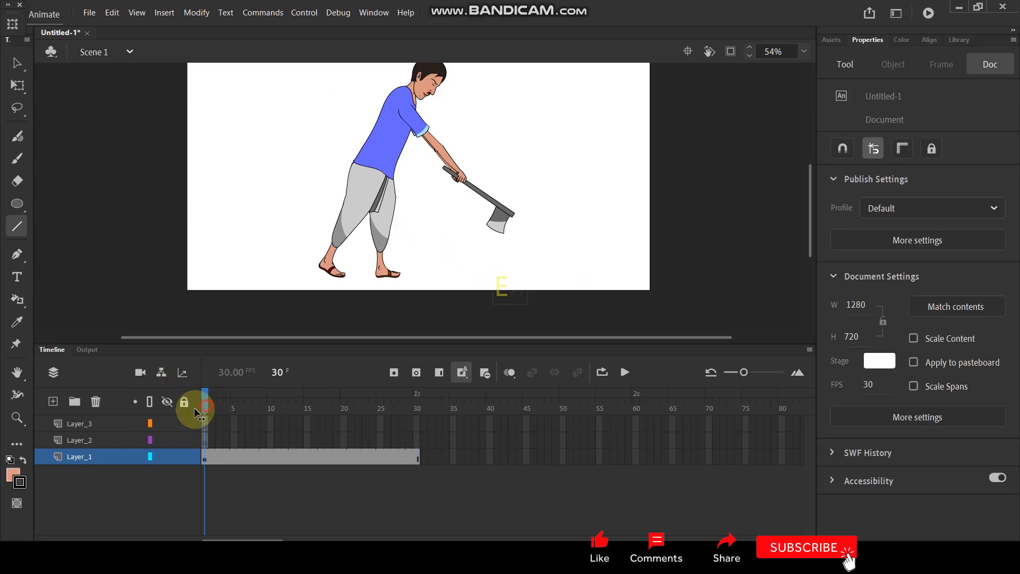
drag(426, 189, 581, 261)
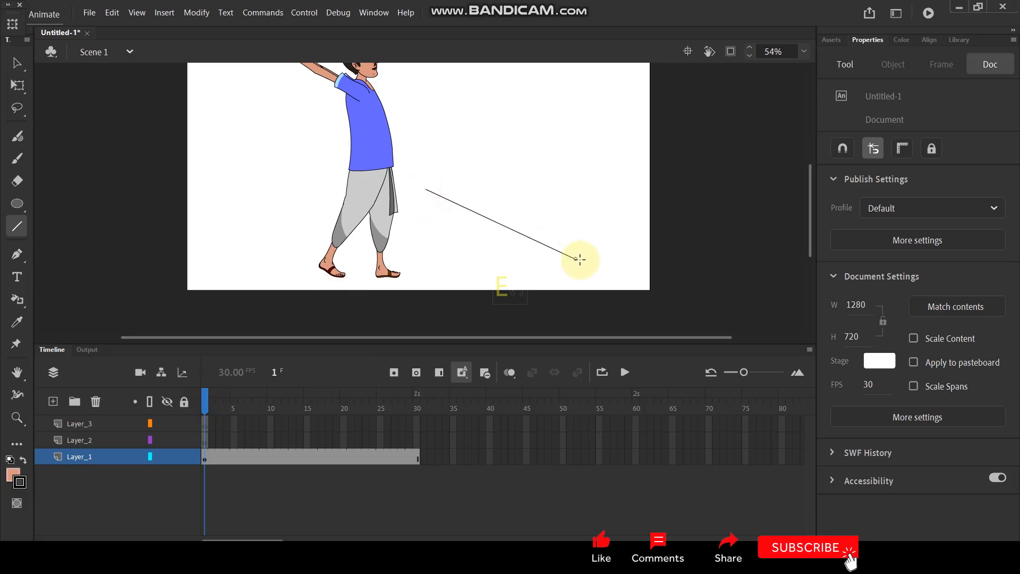
mouse_move(401, 242)
mouse_down()
mouse_move(505, 291)
mouse_move(533, 318)
mouse_move(537, 309)
mouse_up()
scroll(538, 271, up, 1)
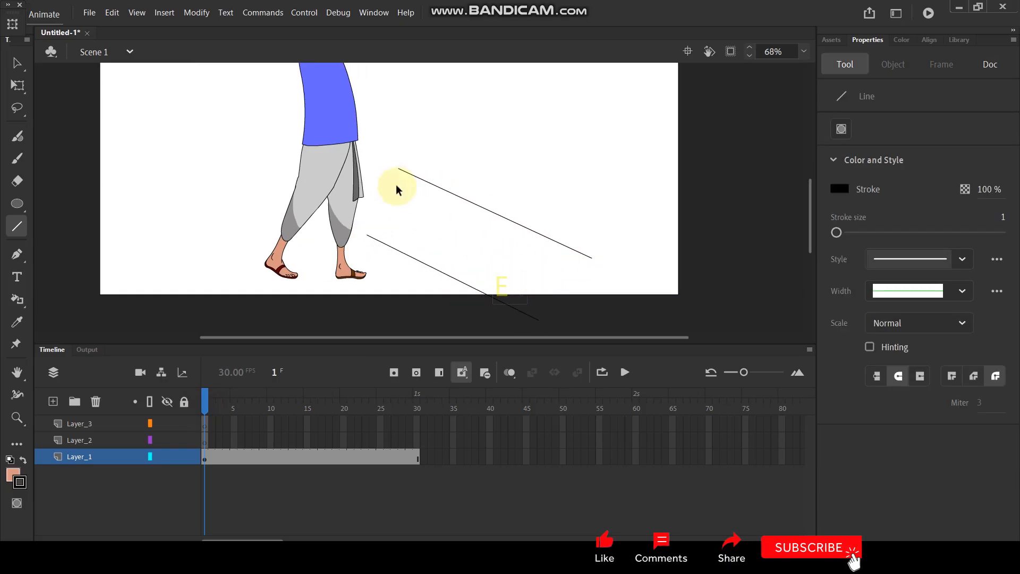
drag(403, 171, 368, 247)
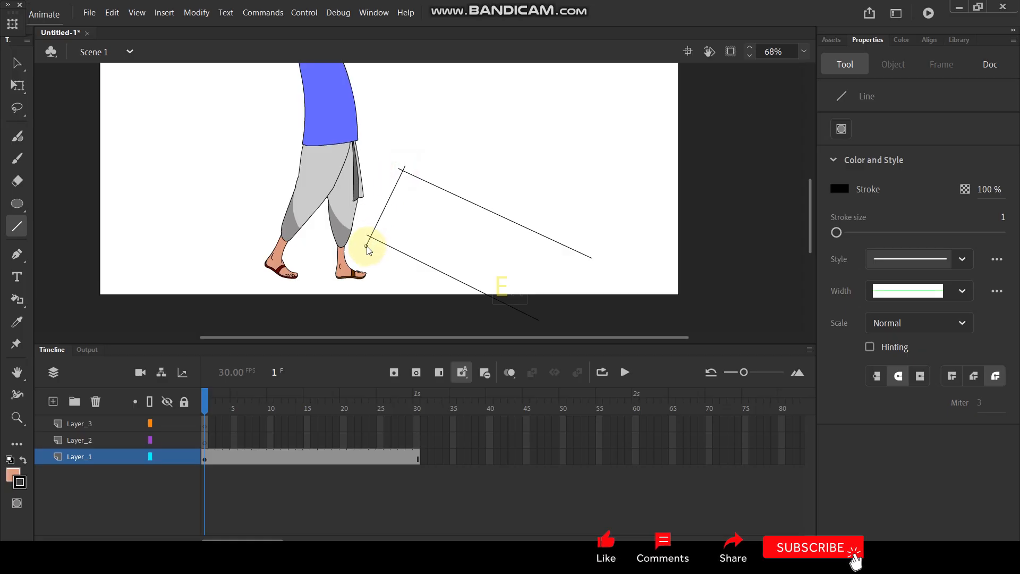
key(v)
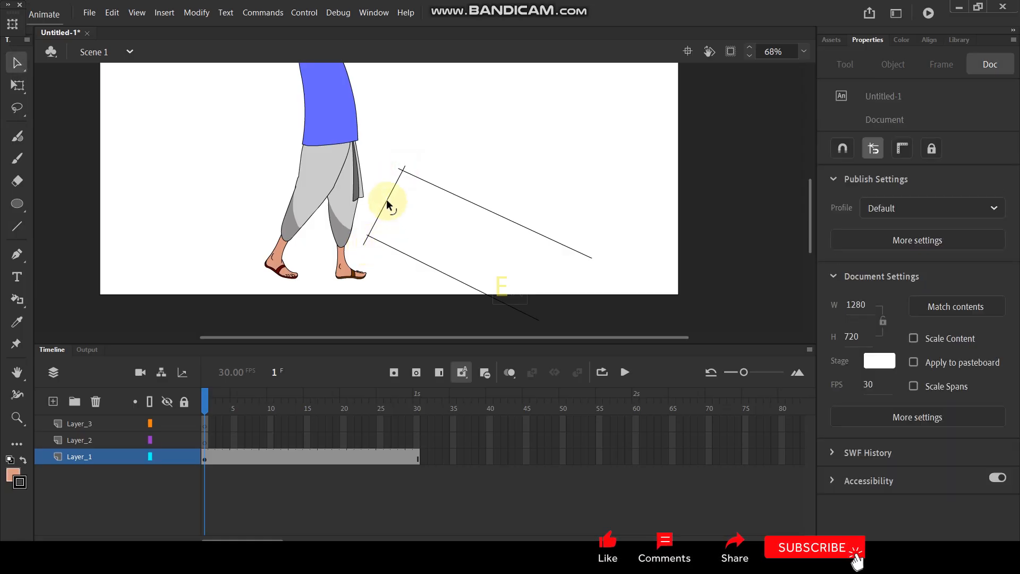
scroll(408, 175, down, 1)
scroll(523, 260, up, 2)
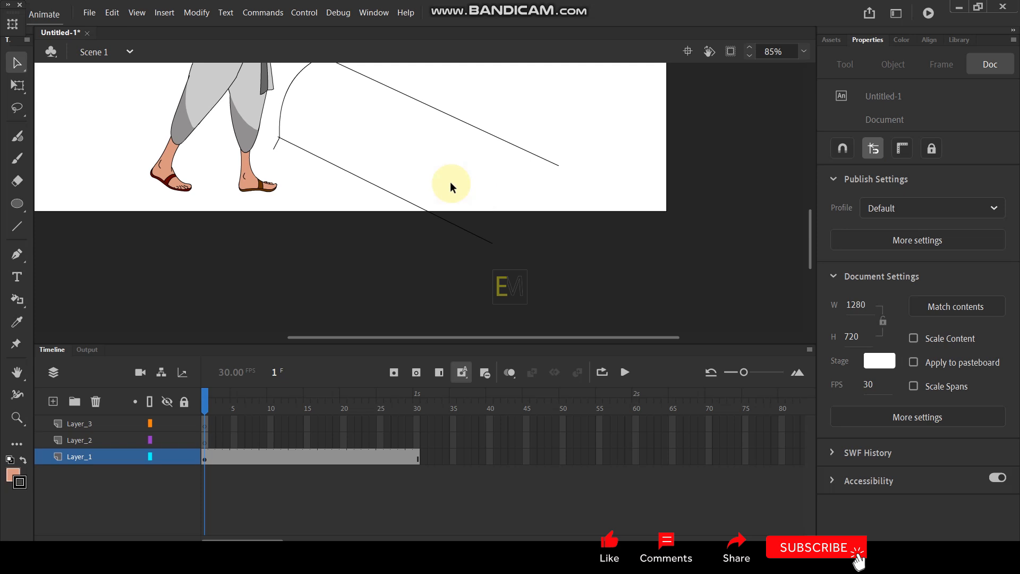
Draw an oval about 129 by 152 px beside the far ends of the diagonal lines.
click(23, 200)
drag(471, 130, 549, 245)
key(ctrl+z)
drag(581, 96, 655, 183)
key(v)
Tilt the oval, place it at the far ends of the diagonal lines as the log's cut face, and join the upper line to it.
double_click(626, 130)
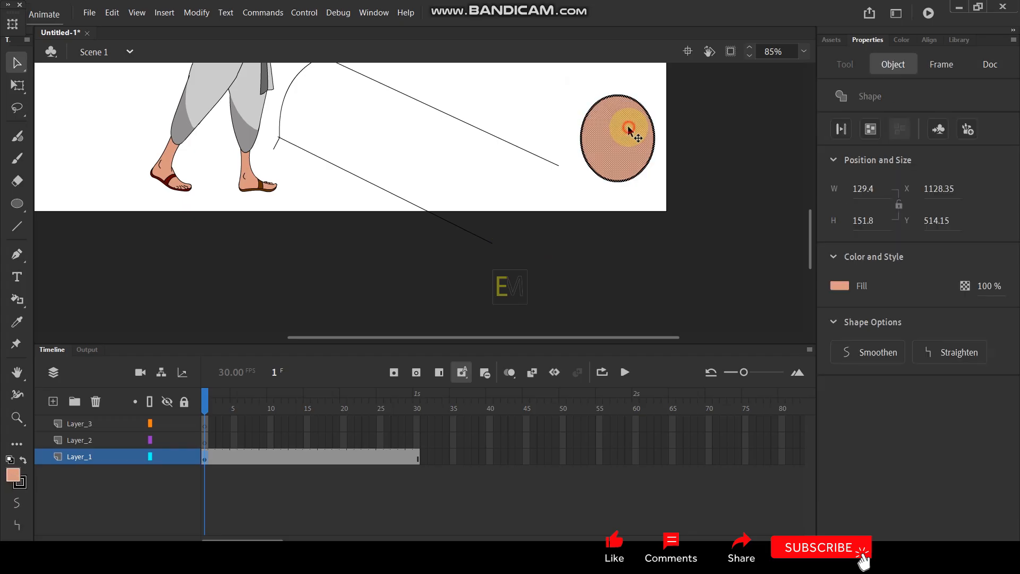
click(13, 83)
drag(659, 91, 551, 205)
click(626, 155)
scroll(566, 161, up, 3)
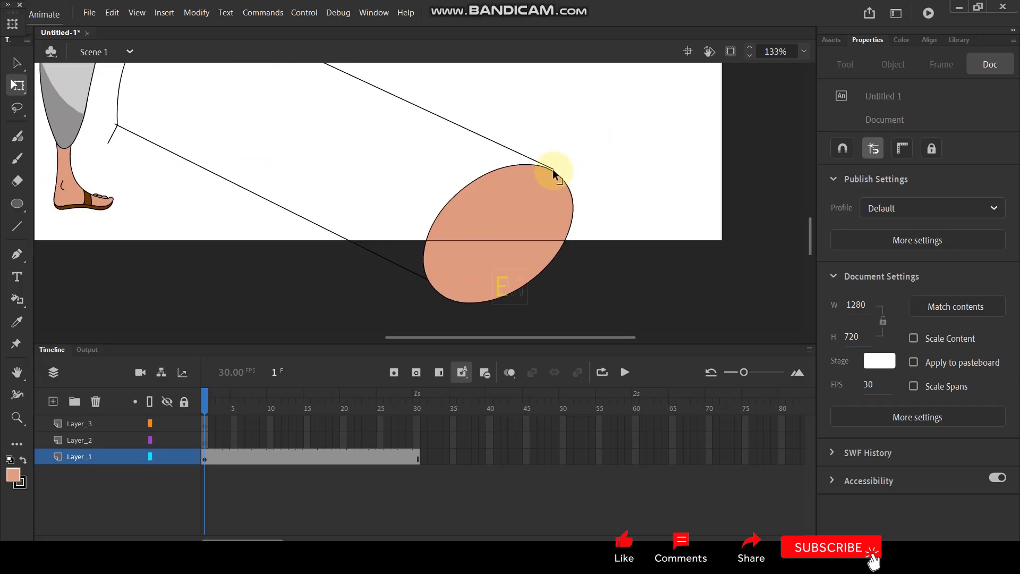
drag(552, 169, 556, 175)
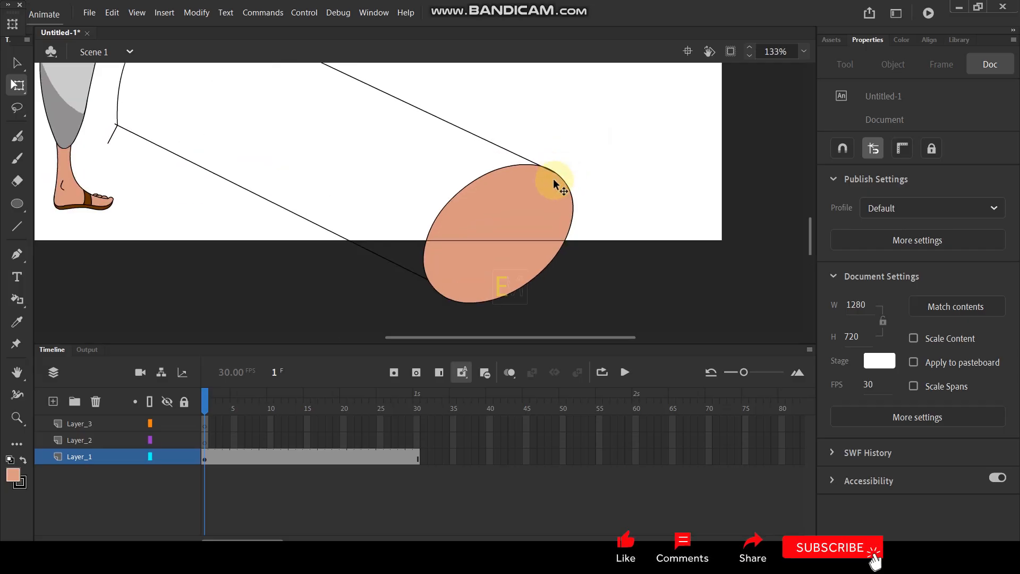
scroll(365, 271, down, 3)
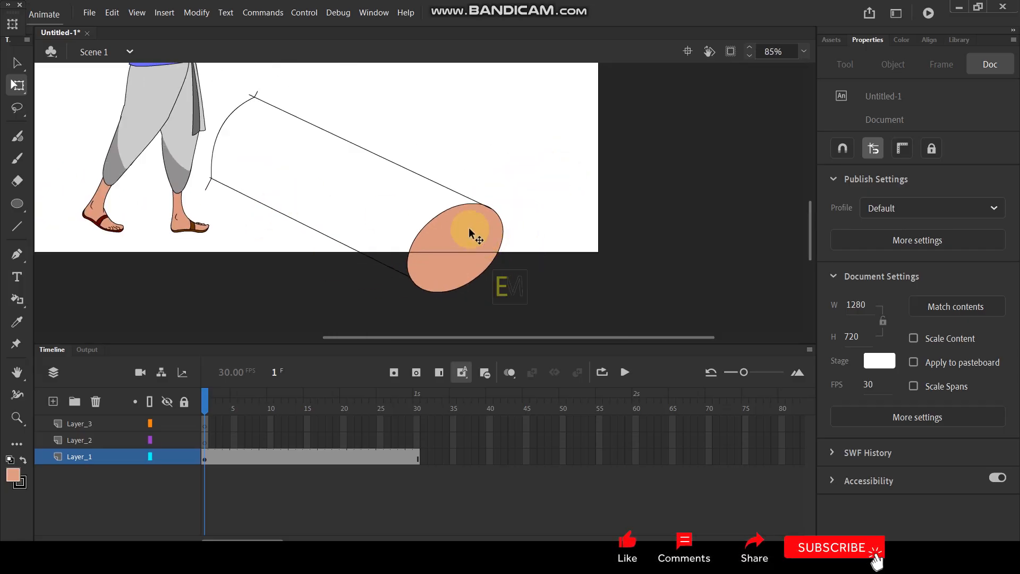
Fill the log's body with dark red using the Paint Bucket.
click(13, 475)
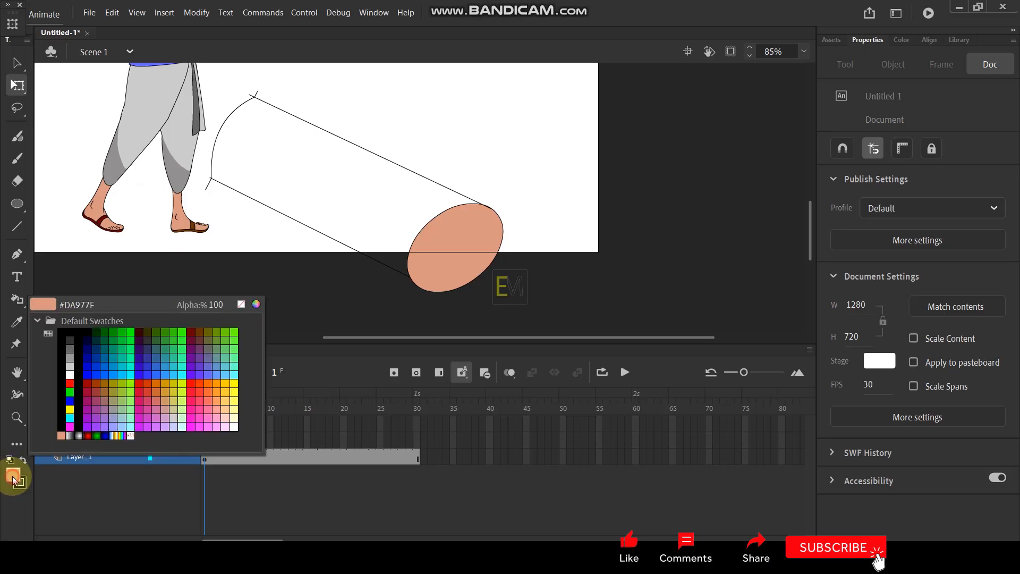
click(194, 332)
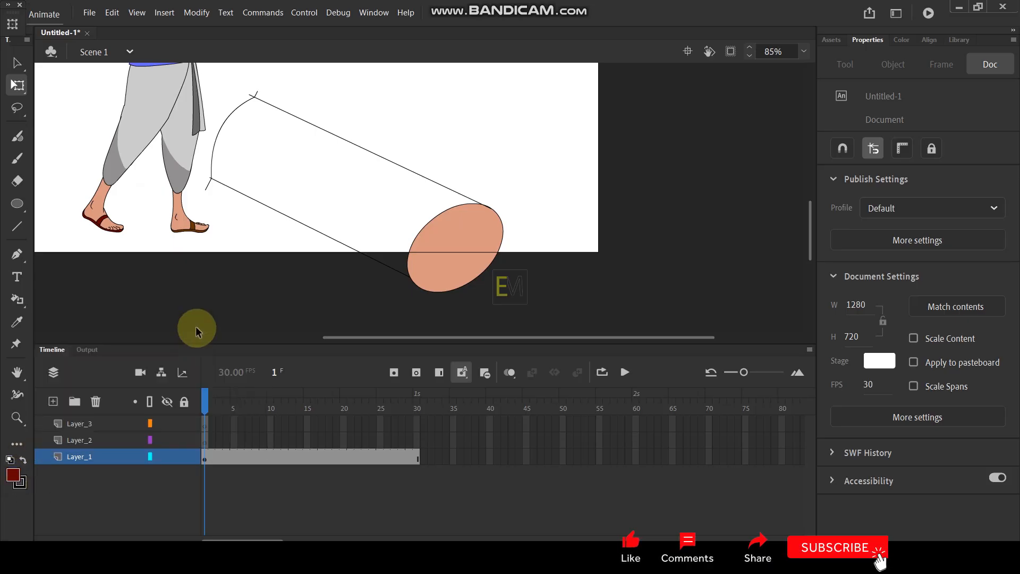
key(k)
click(338, 173)
scroll(449, 238, up, 1)
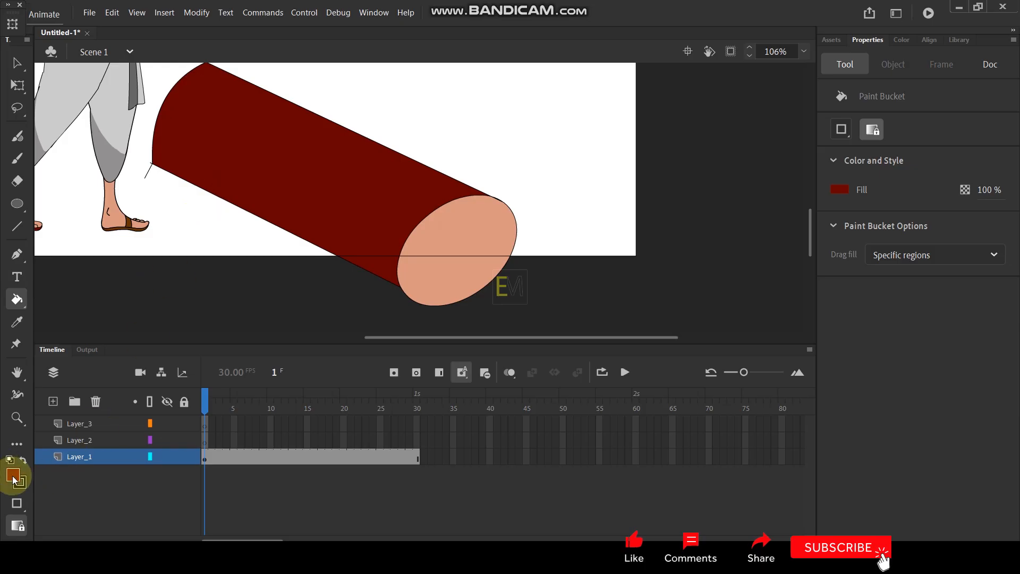
Move the whole log from Layer_1 to the same place on Layer_2 and delete the leftover line ends from Layer_1.
click(16, 62)
click(306, 164)
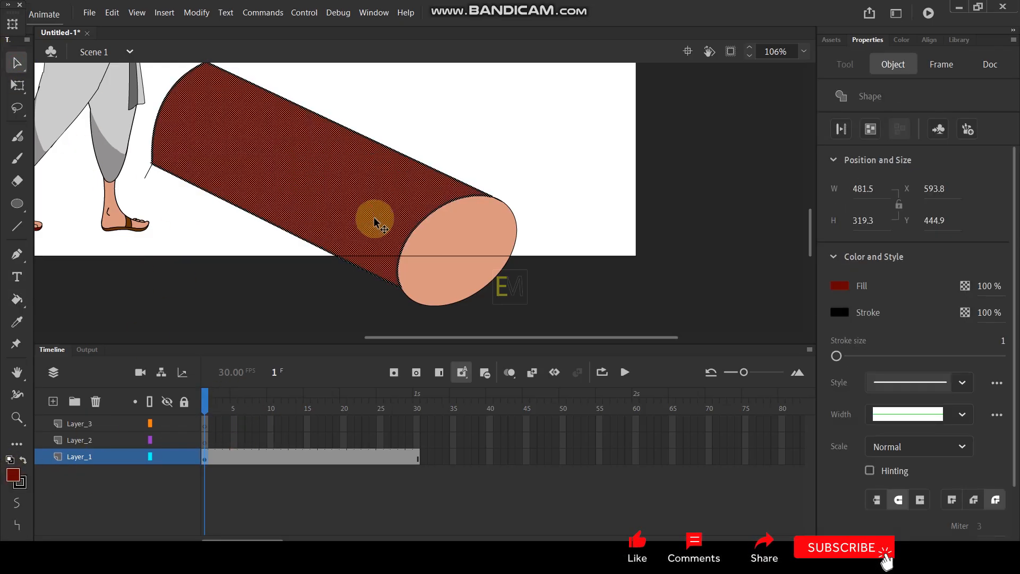
shift+click(447, 243)
scroll(514, 238, down, 3)
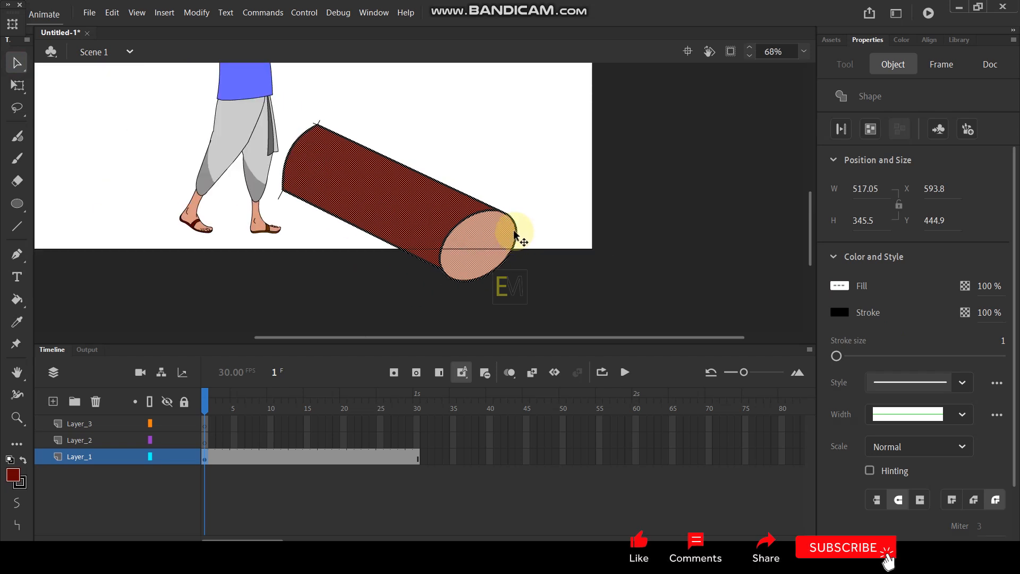
key(Delete)
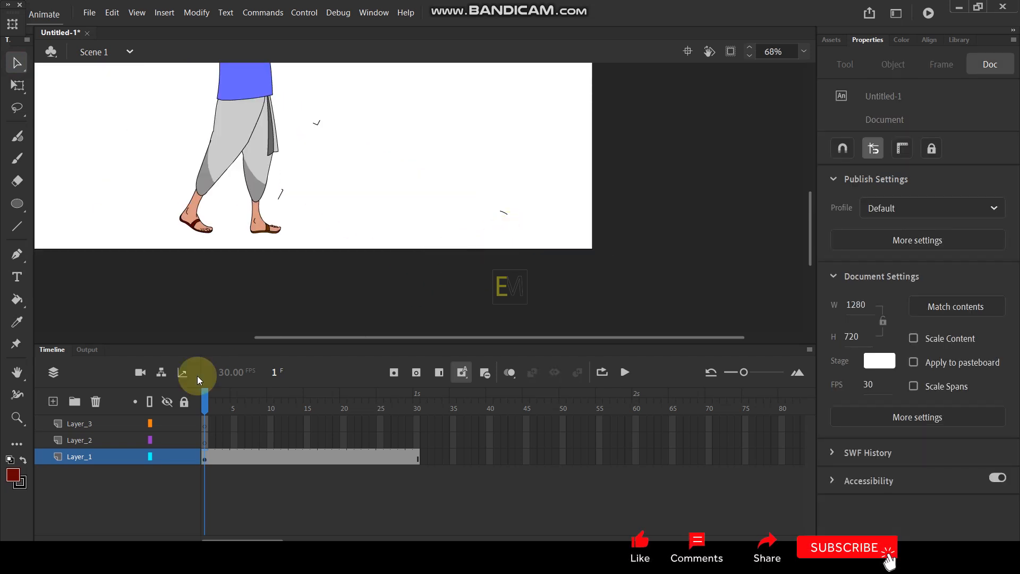
click(78, 445)
key(ctrl+z)
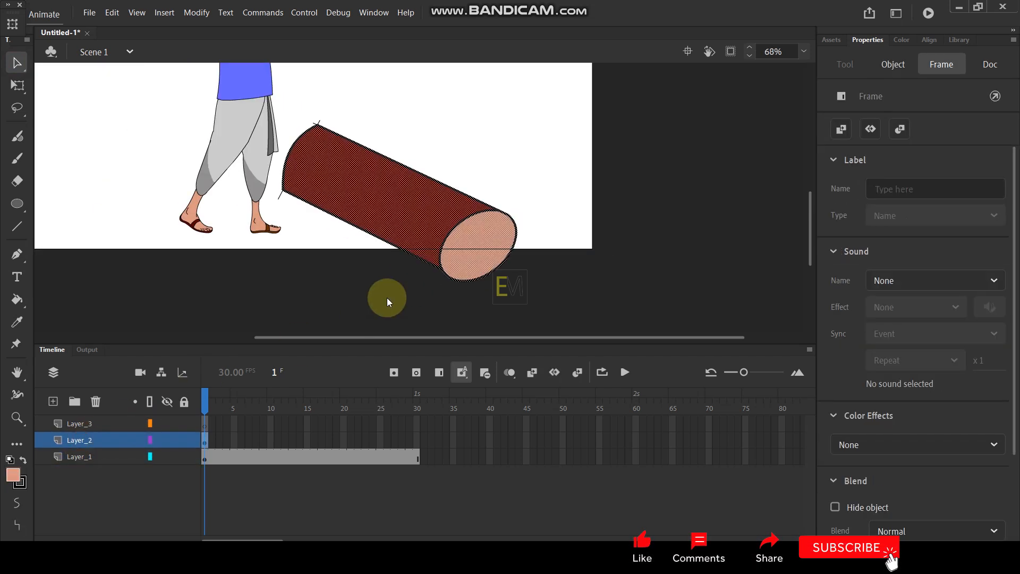
click(279, 198)
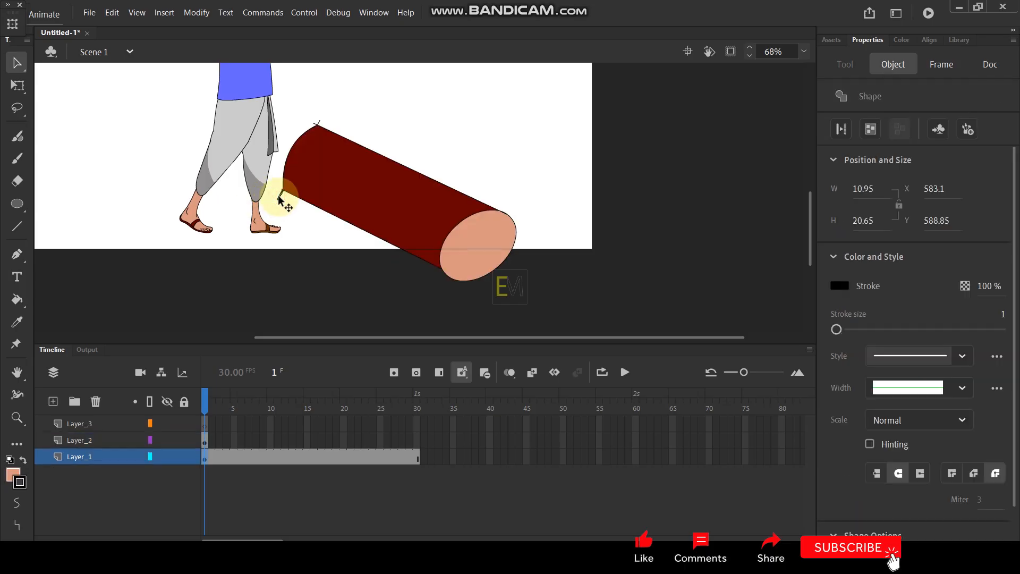
key(Delete)
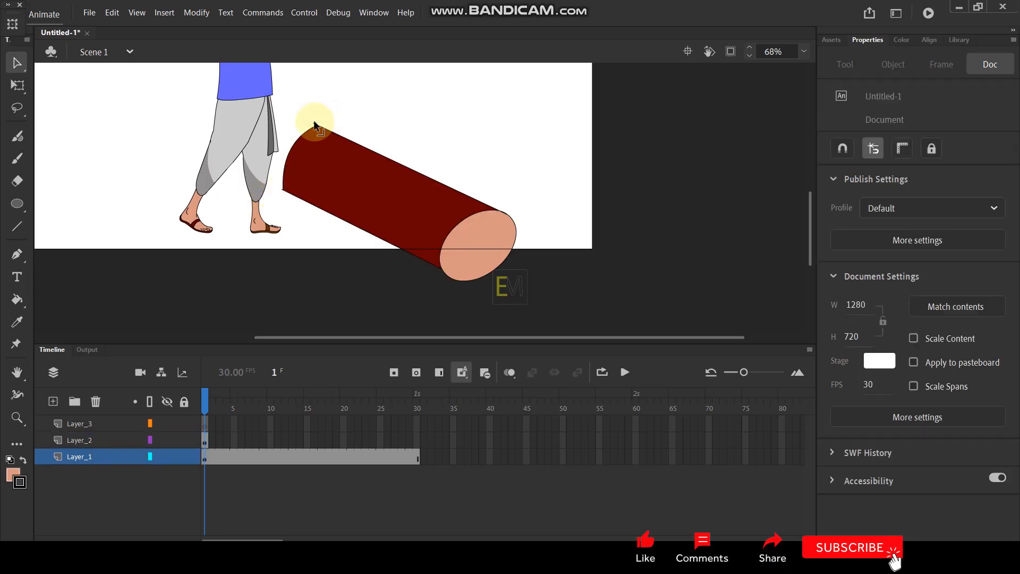
Recolor the log's cut face with a custom dark brown.
click(476, 256)
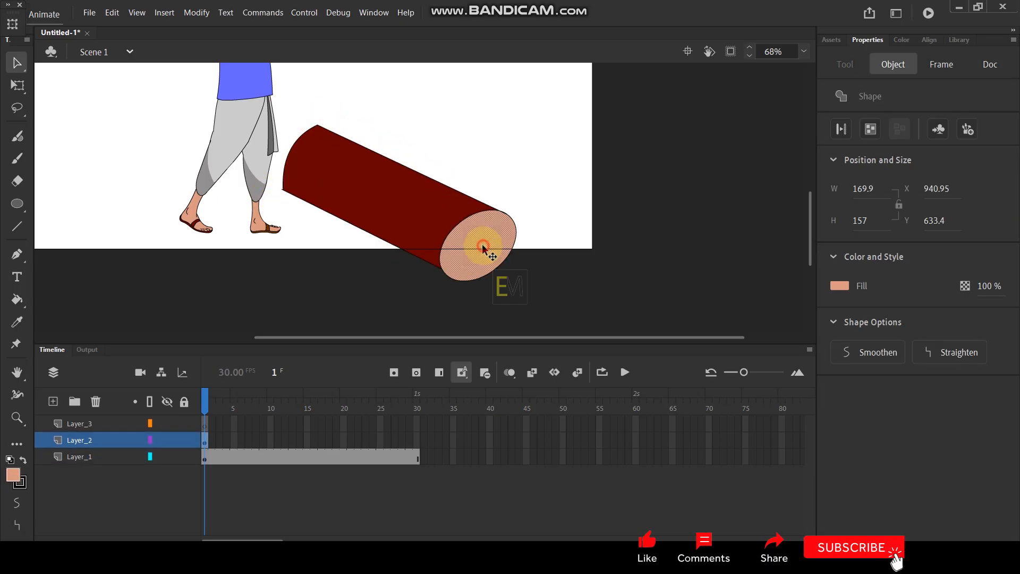
scroll(485, 257, up, 3)
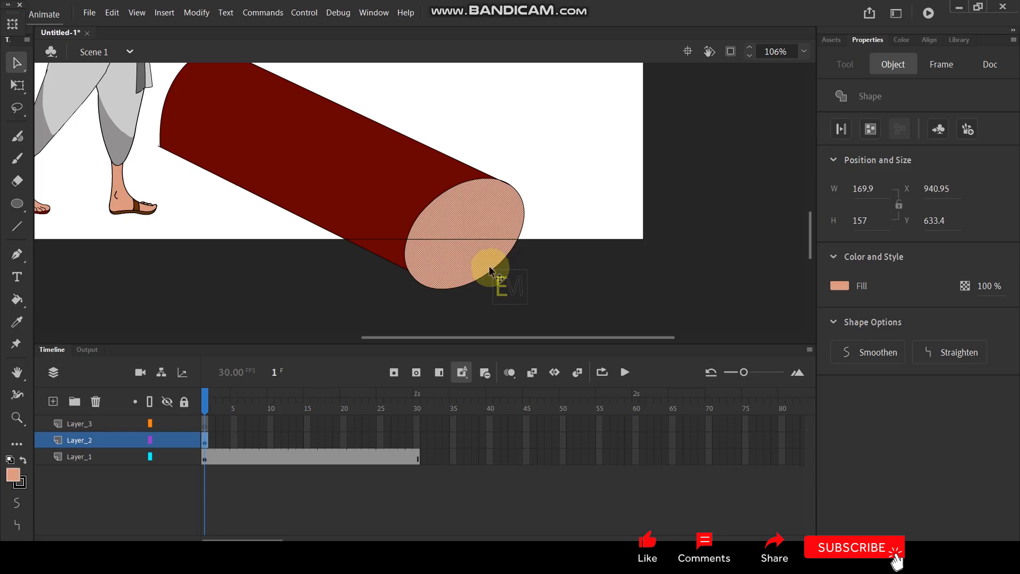
click(14, 474)
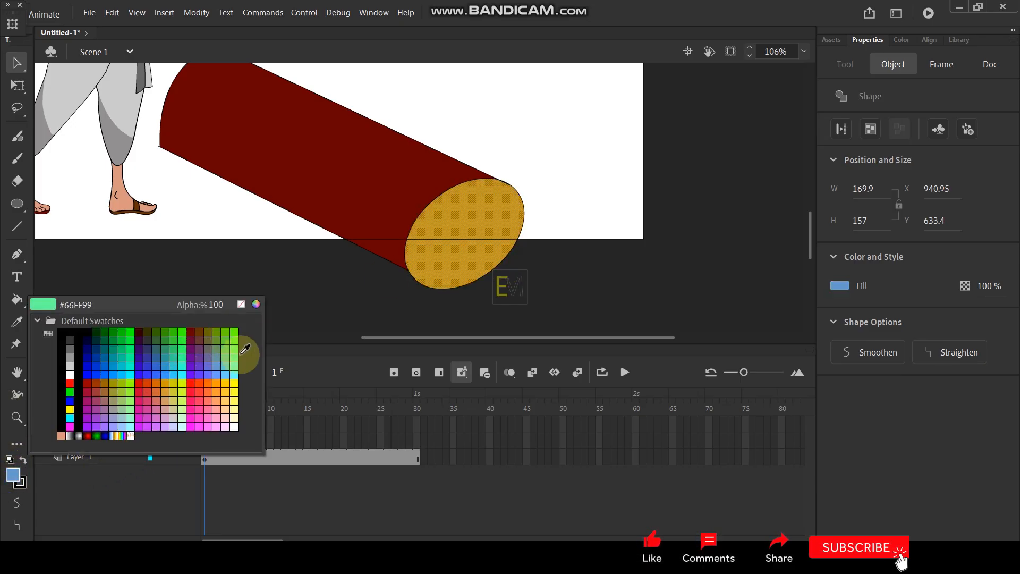
click(256, 304)
drag(462, 242, 463, 312)
click(648, 205)
click(533, 169)
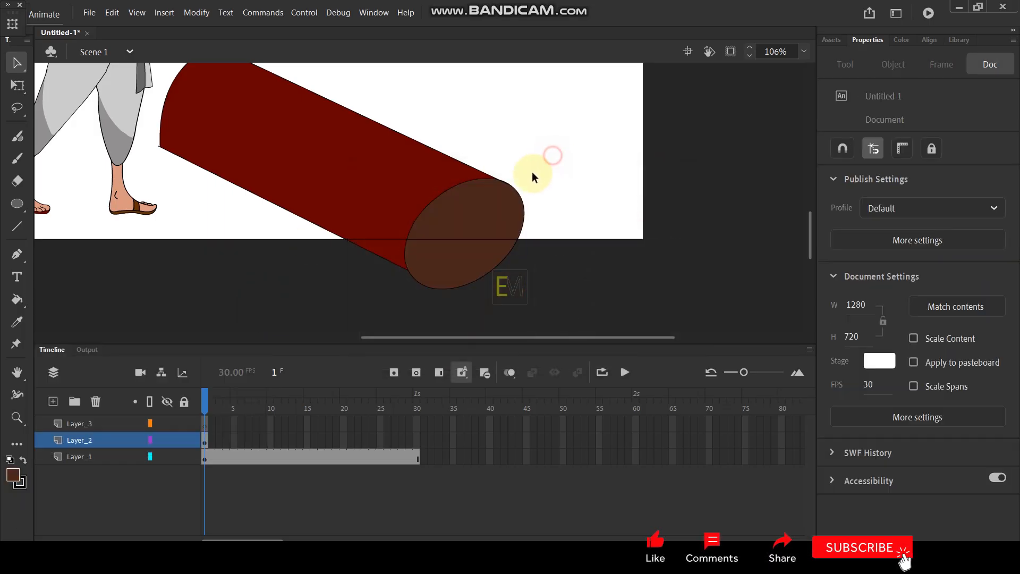
Extend Layer_2 to frame 30 and move the layer below Layer_1 so the axe lies in front of the log.
scroll(501, 171, down, 3)
scroll(424, 266, up, 2)
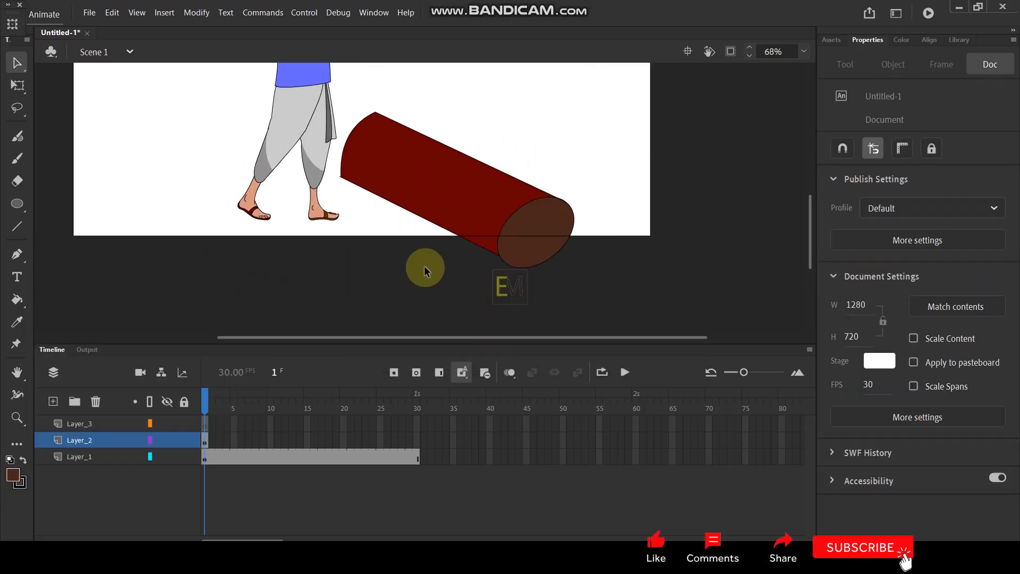
click(417, 441)
key(F5)
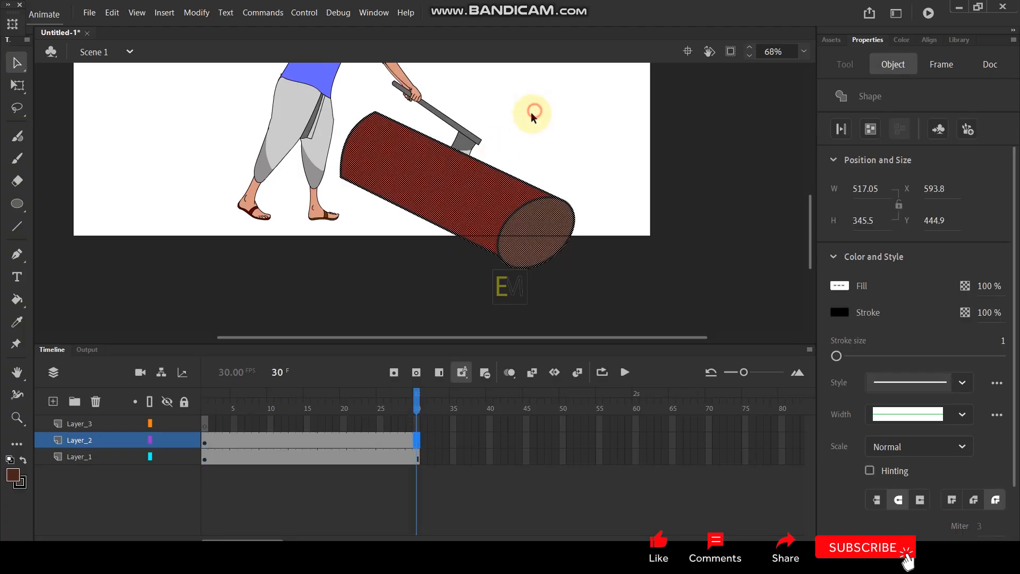
click(531, 113)
click(100, 459)
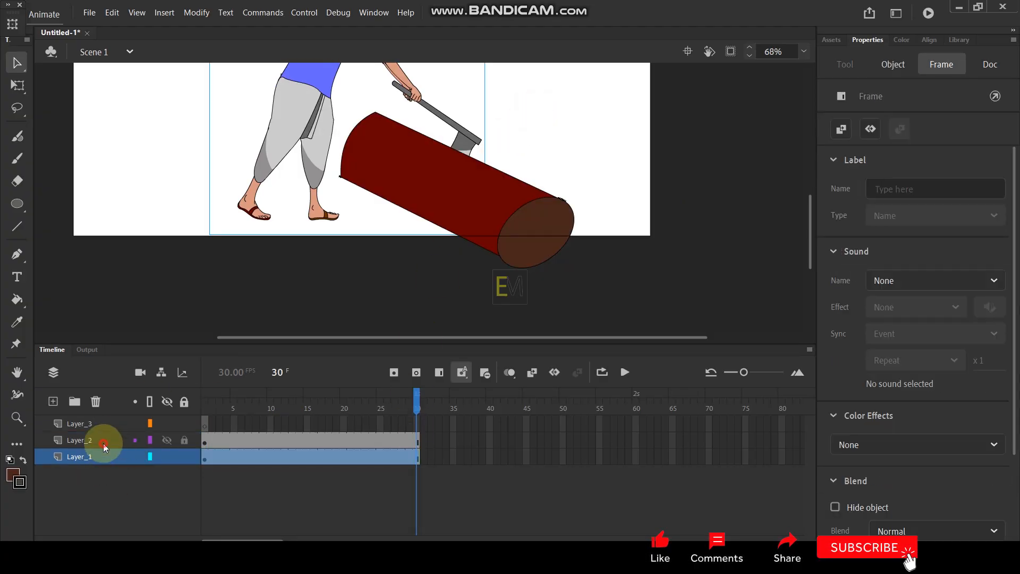
click(101, 439)
drag(101, 438, 91, 474)
click(581, 102)
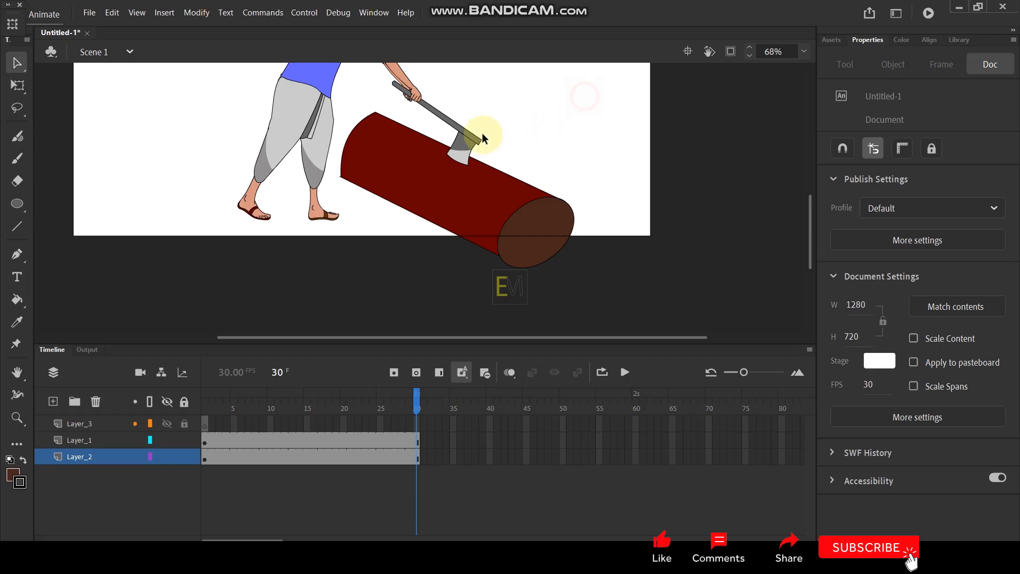
At frame 30, shift the log slightly down toward the character to X 567.4, Y 457.15, and delete the stray line beside it.
scroll(470, 143, up, 1)
scroll(488, 141, up, 1)
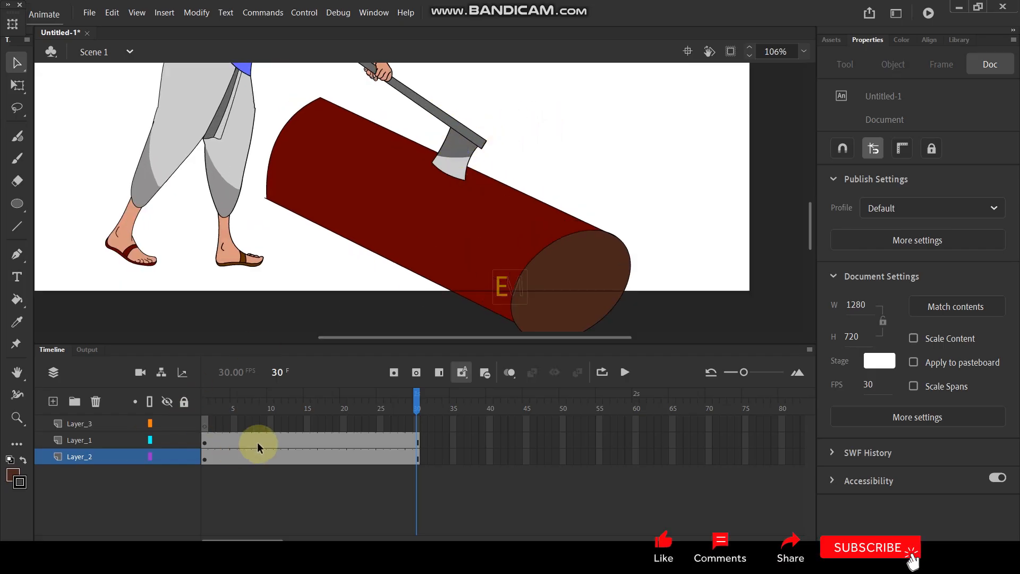
click(109, 457)
drag(484, 234, 472, 244)
click(598, 221)
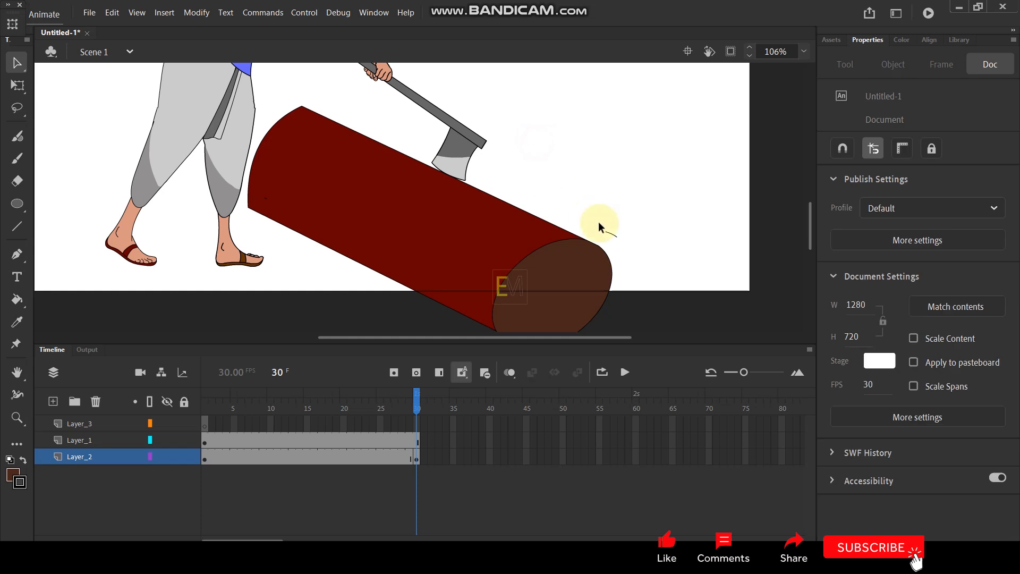
click(612, 235)
key(Delete)
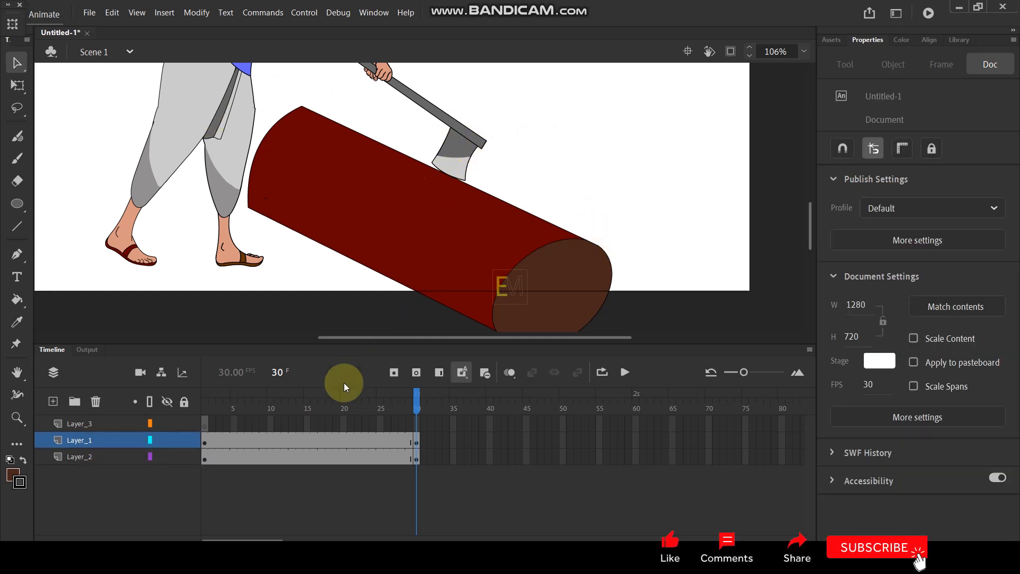
Set the stroke color of the log on Layer_2 to the very dark brown #1F1515.
click(116, 461)
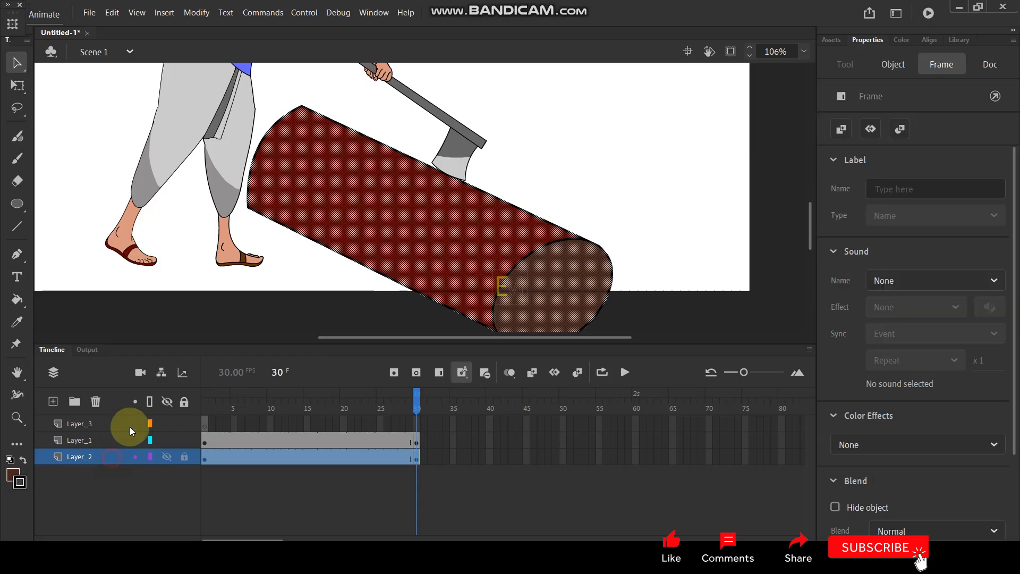
click(27, 309)
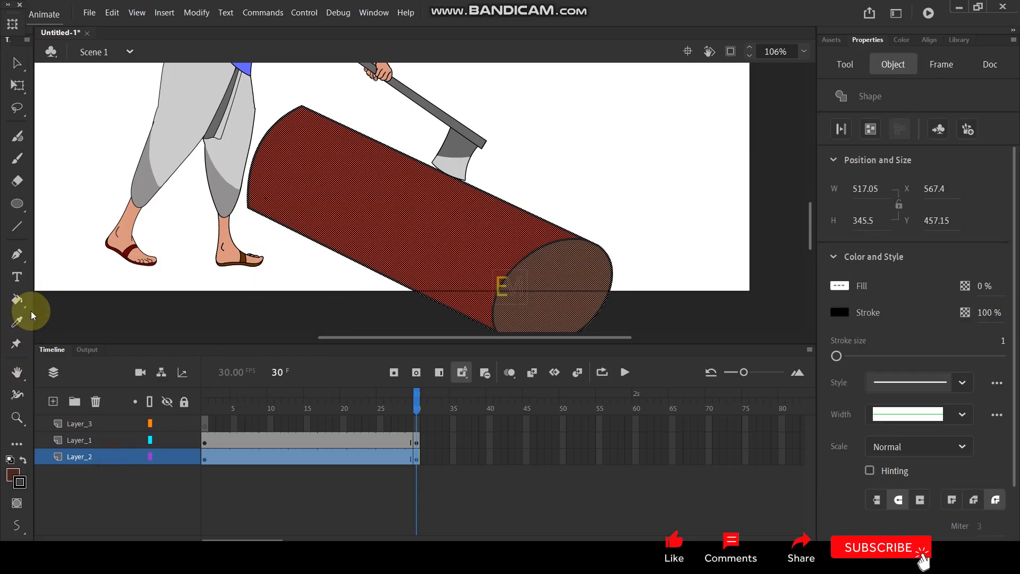
click(25, 486)
click(255, 308)
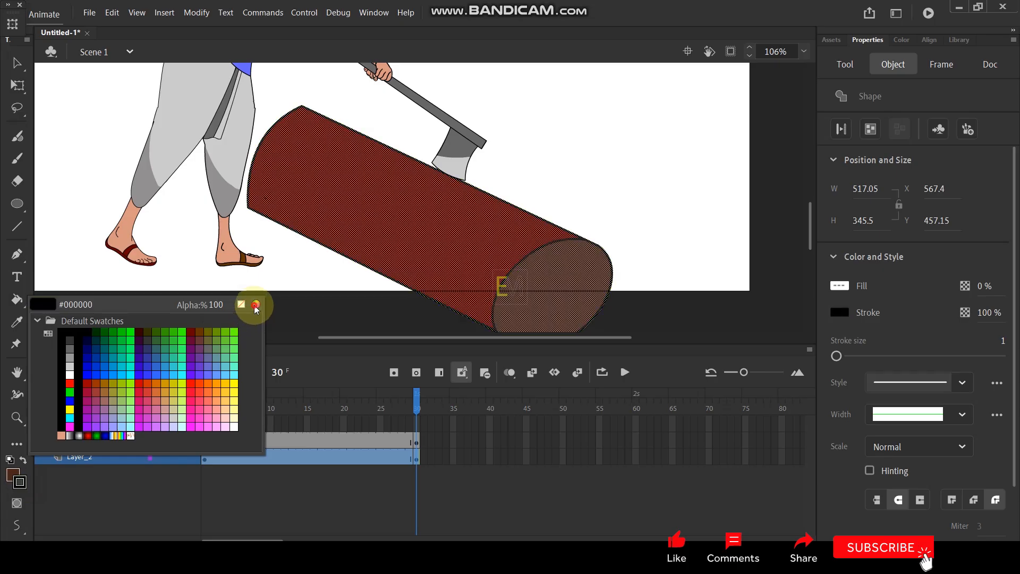
drag(425, 309, 411, 337)
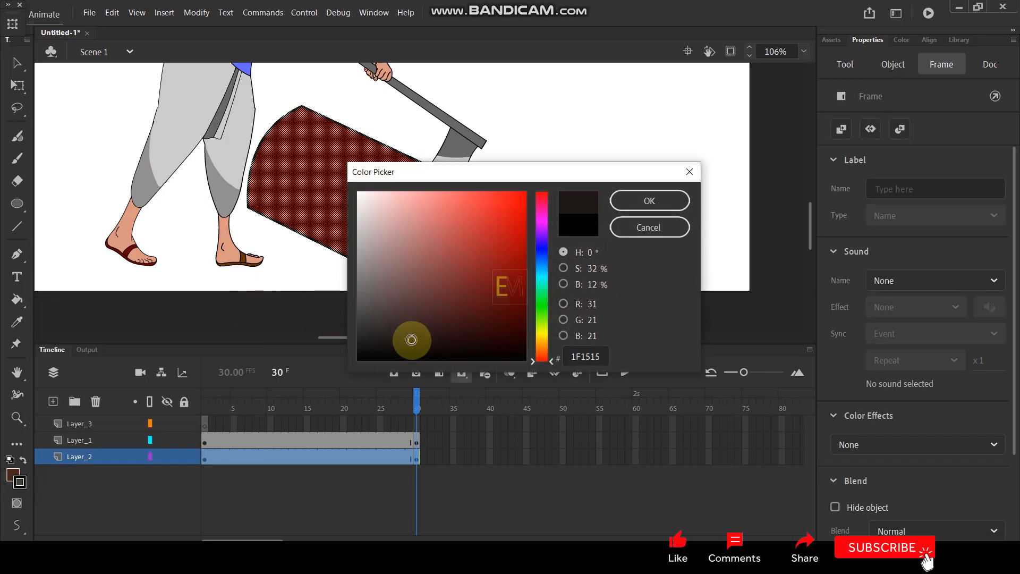
click(647, 197)
click(16, 63)
click(100, 118)
Paint a wavy bark line about 95 by 49 px near the log's upper edge, at the end closest to the character.
scroll(314, 154, up, 1)
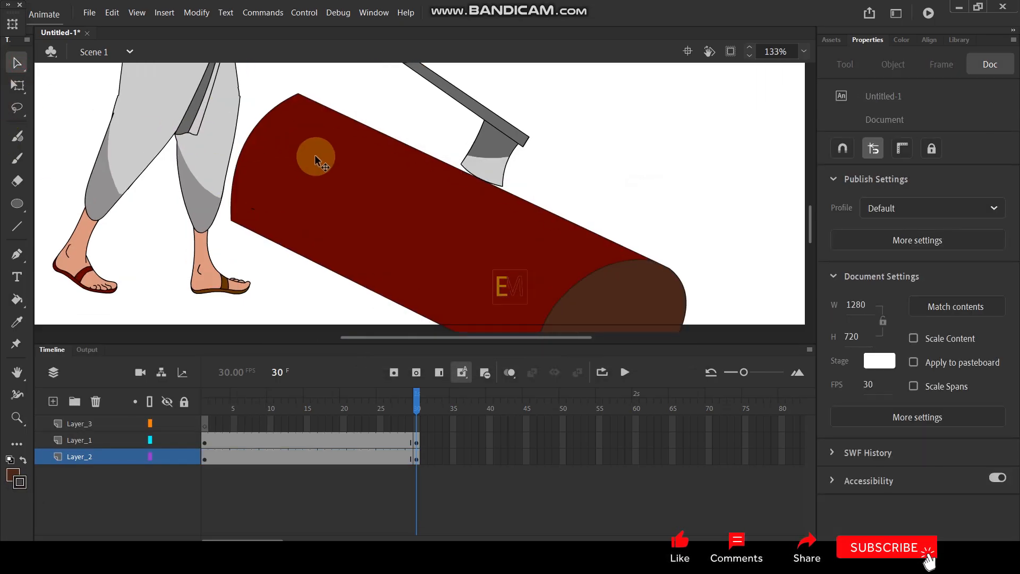
key(y)
mouse_move(296, 104)
mouse_down()
mouse_move(372, 151)
mouse_move(391, 151)
mouse_up()
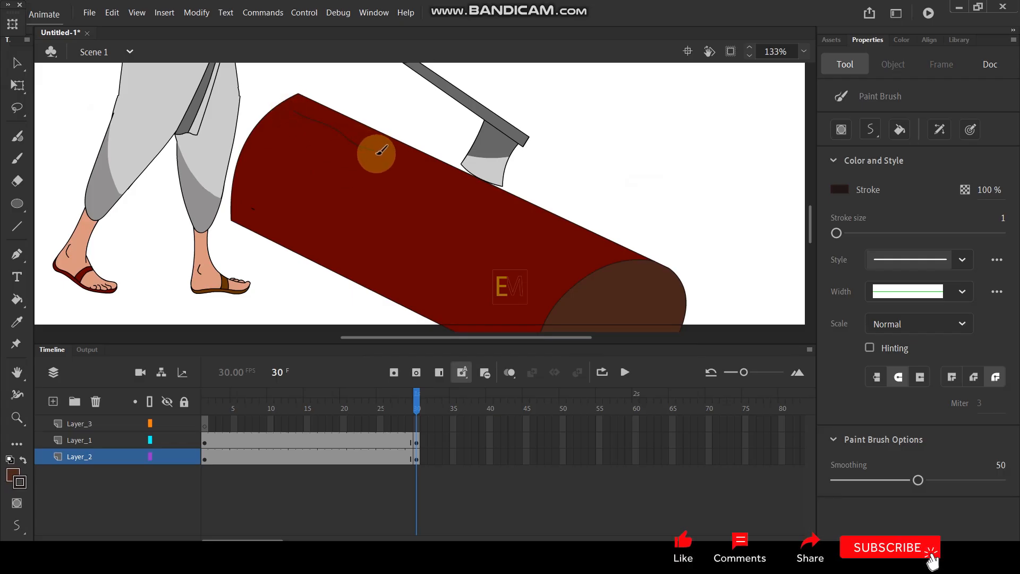
key(v)
Give the bark line a width profile tapered at both ends and a stroke size of 4.
click(346, 139)
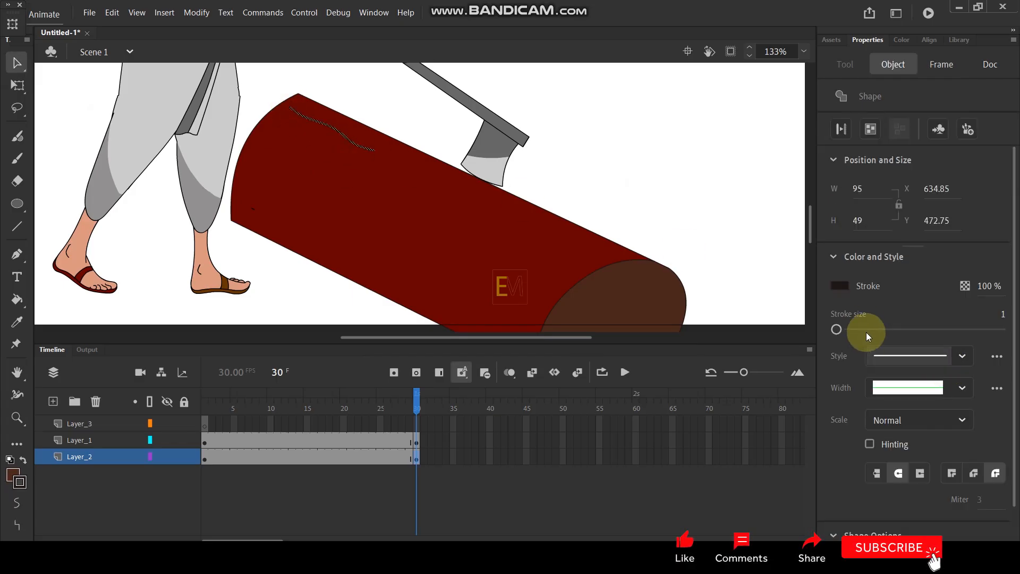
drag(837, 328, 843, 330)
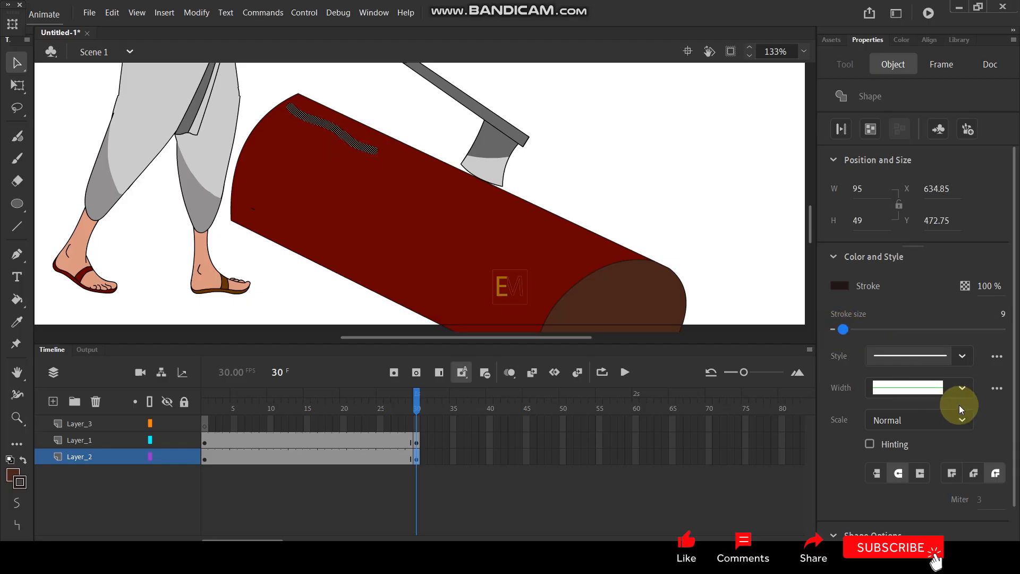
click(957, 390)
click(919, 418)
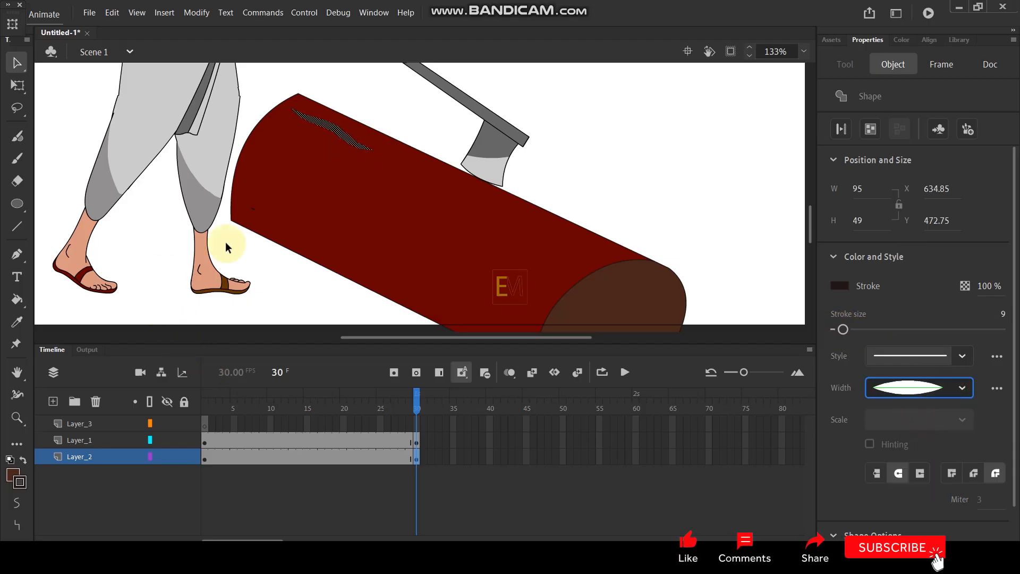
click(300, 293)
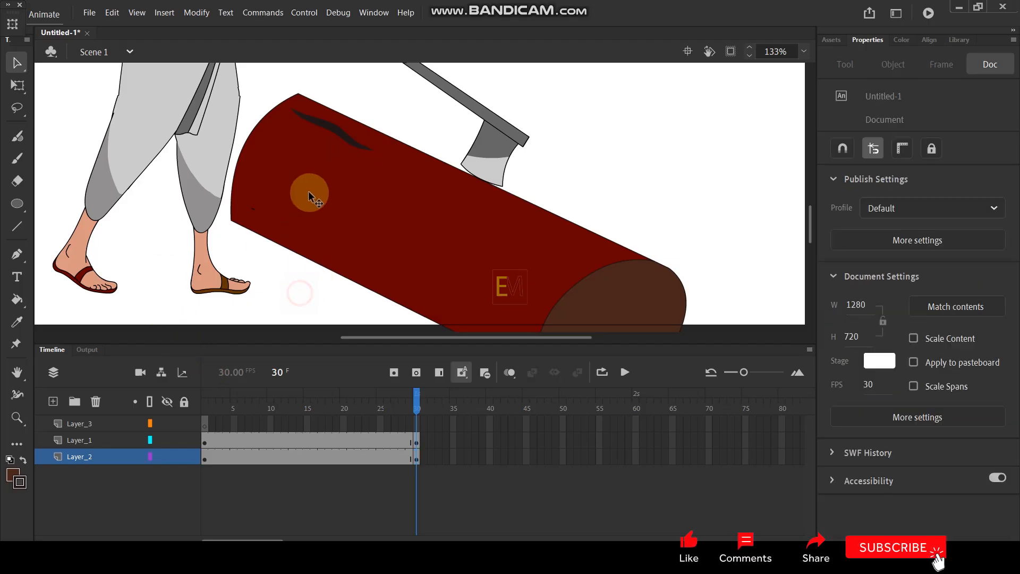
click(333, 123)
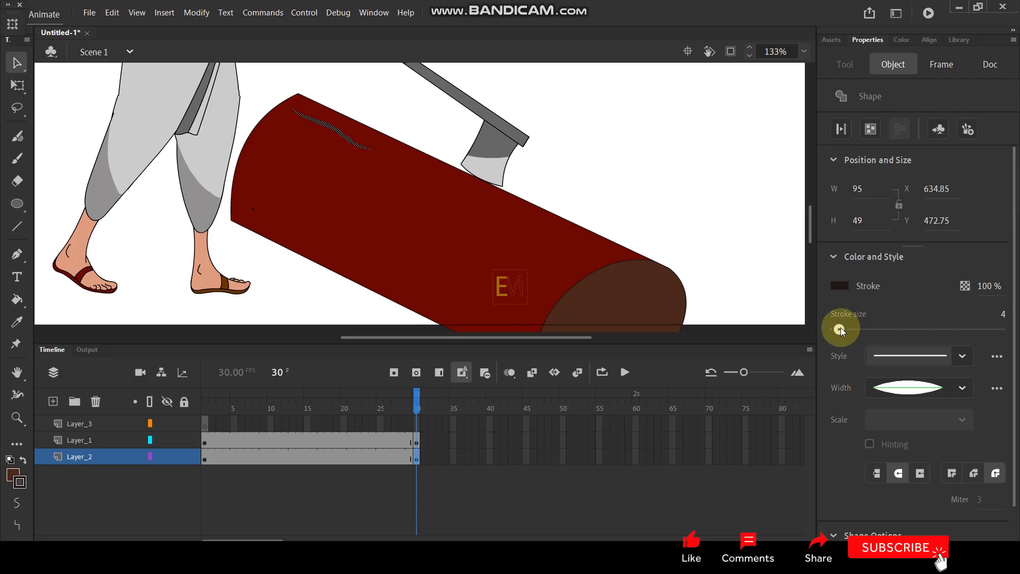
click(624, 182)
Paint three more wavy bark lines along the middle, upper edge and lower part of the log's body.
key(b)
mouse_move(275, 167)
mouse_down()
mouse_move(291, 180)
mouse_move(393, 226)
mouse_up()
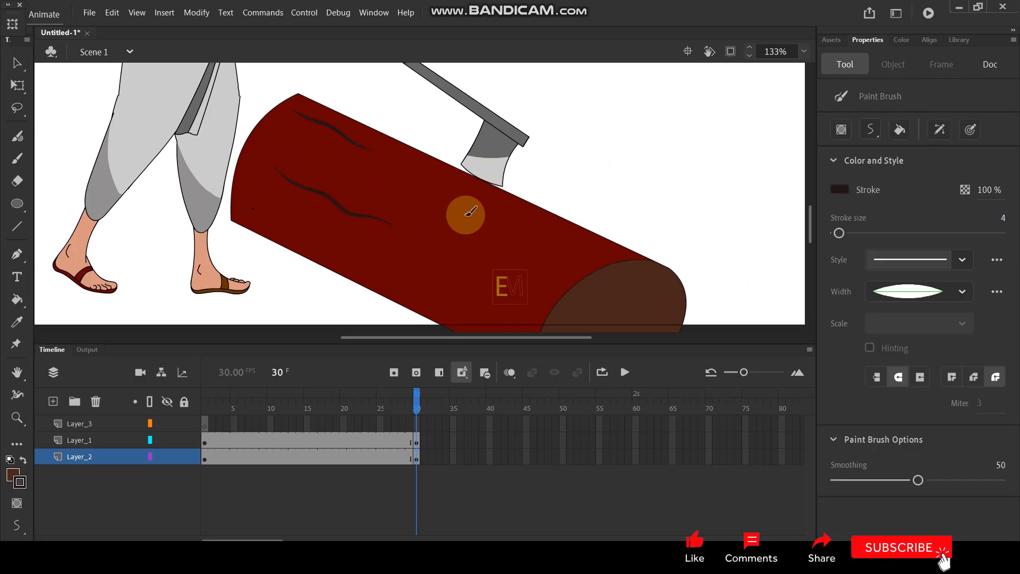
drag(514, 232, 573, 254)
drag(387, 246, 500, 315)
scroll(500, 315, down, 3)
Paint a spiral growth ring on the log's cut face.
scroll(416, 141, up, 3)
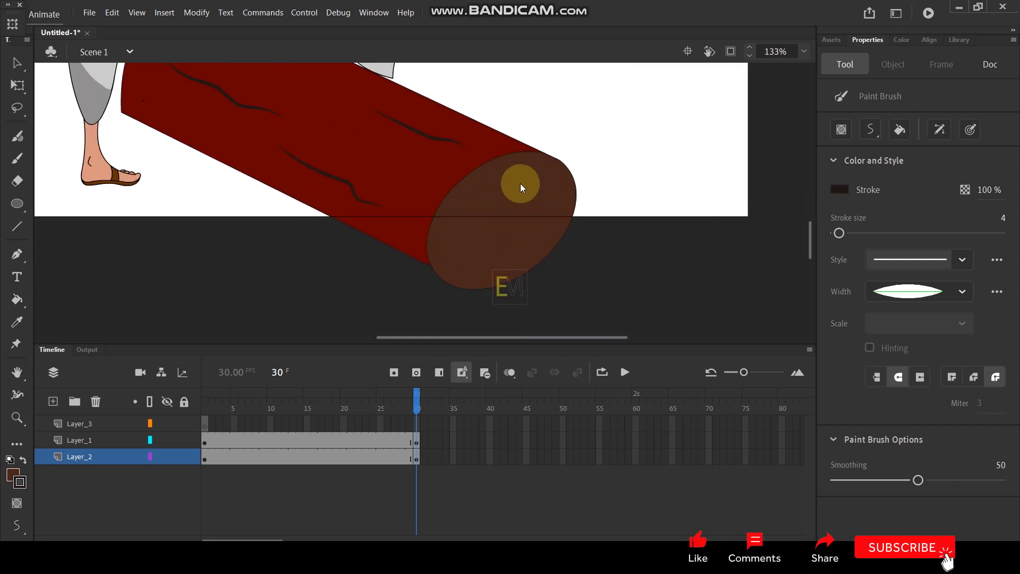
mouse_move(533, 178)
mouse_down()
mouse_move(485, 220)
mouse_move(489, 244)
mouse_move(513, 244)
mouse_move(518, 217)
mouse_up()
scroll(546, 209, down, 3)
scroll(489, 107, up, 2)
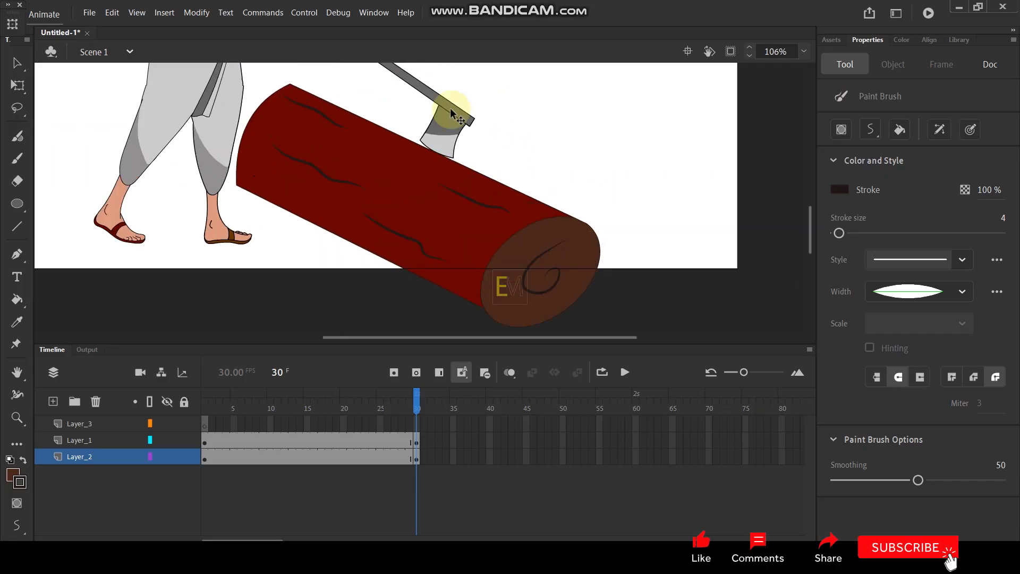
click(16, 62)
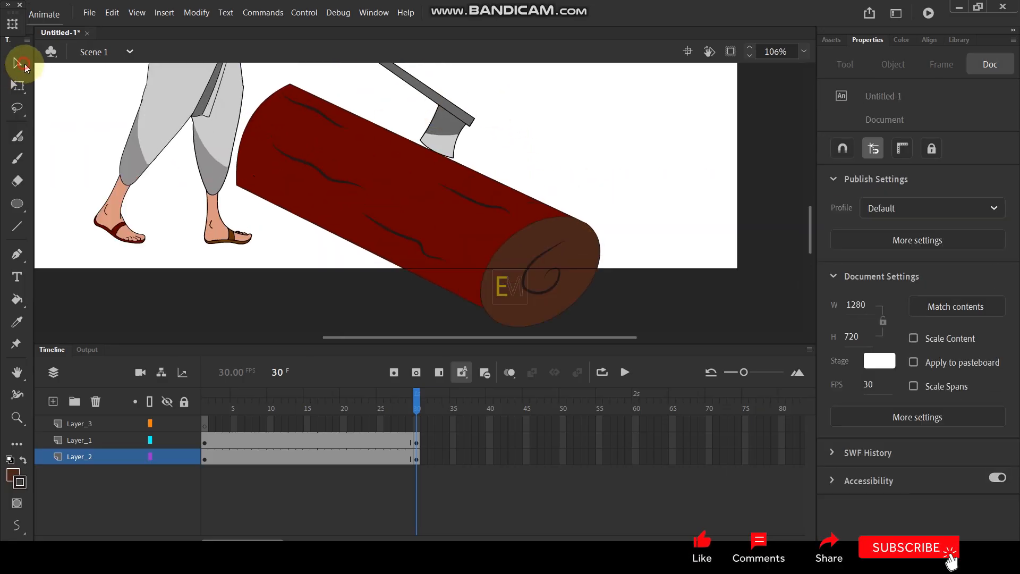
Move the log's keyframe on Layer_2 from frame 30 to frame 1 and scrub between both frames to check it.
click(416, 443)
drag(417, 461, 295, 464)
drag(208, 462, 204, 461)
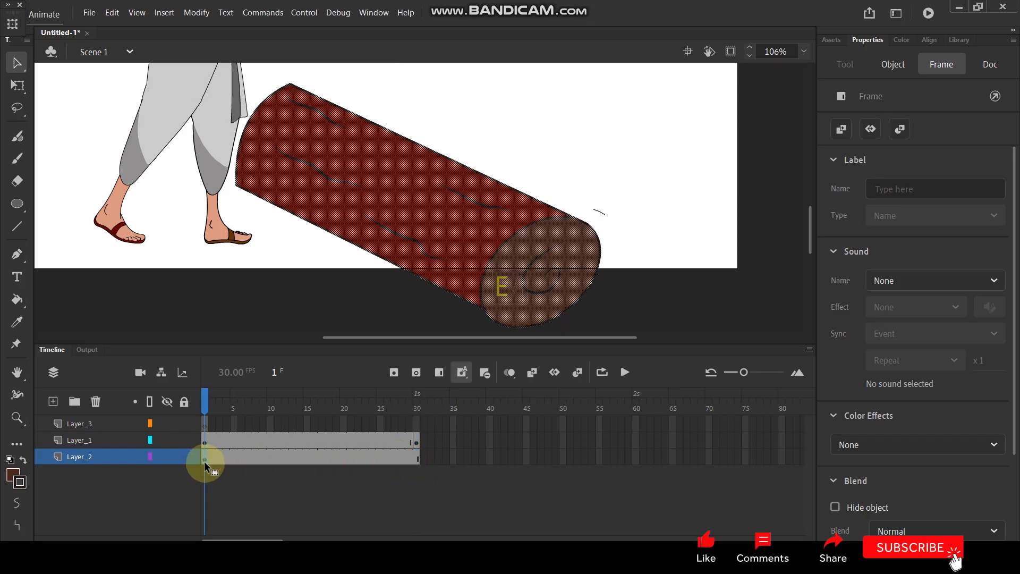
drag(207, 410, 417, 432)
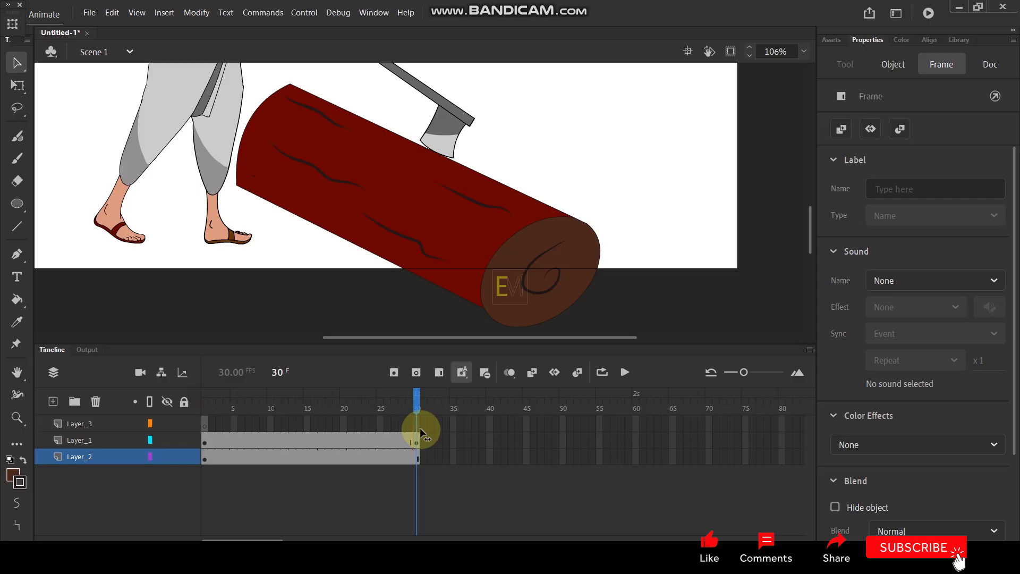
click(547, 201)
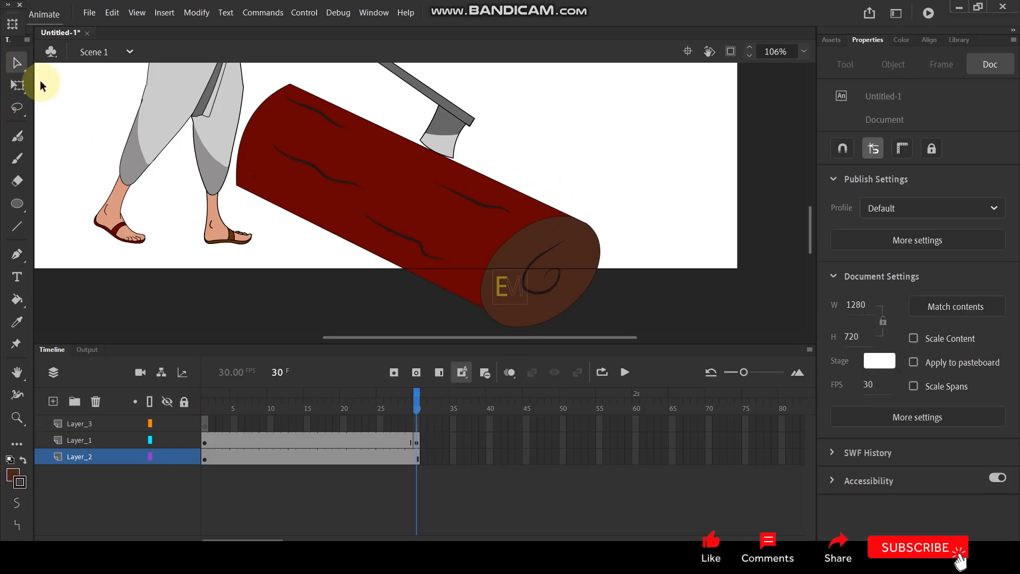
drag(214, 409, 198, 405)
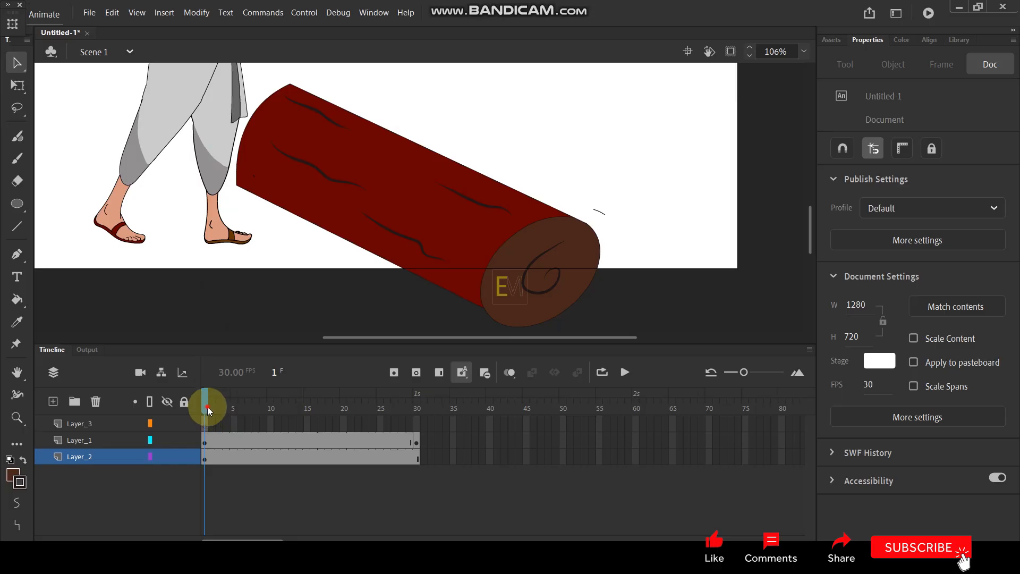
drag(208, 411, 417, 419)
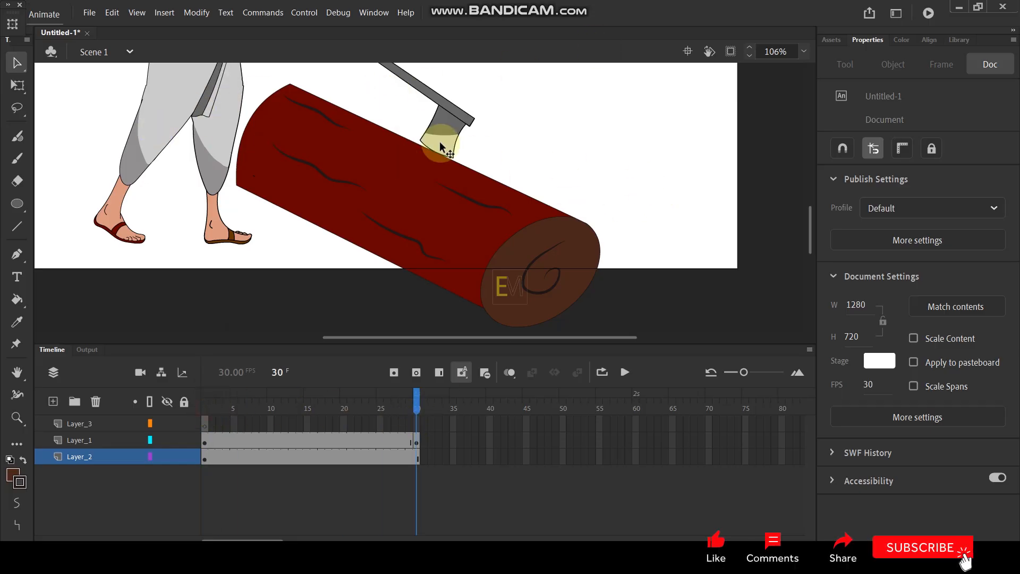
Show the rulers and place a vertical guide near 850 and a horizontal guide near 550, crossing where the axe blade meets the log.
drag(538, 106, 596, 150)
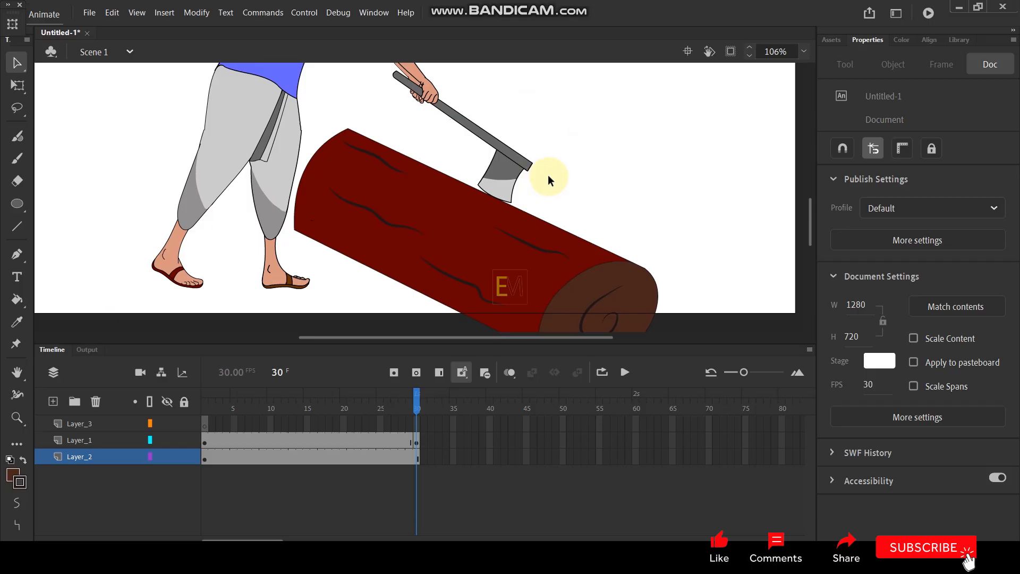
key(ctrl+alt+shift+r)
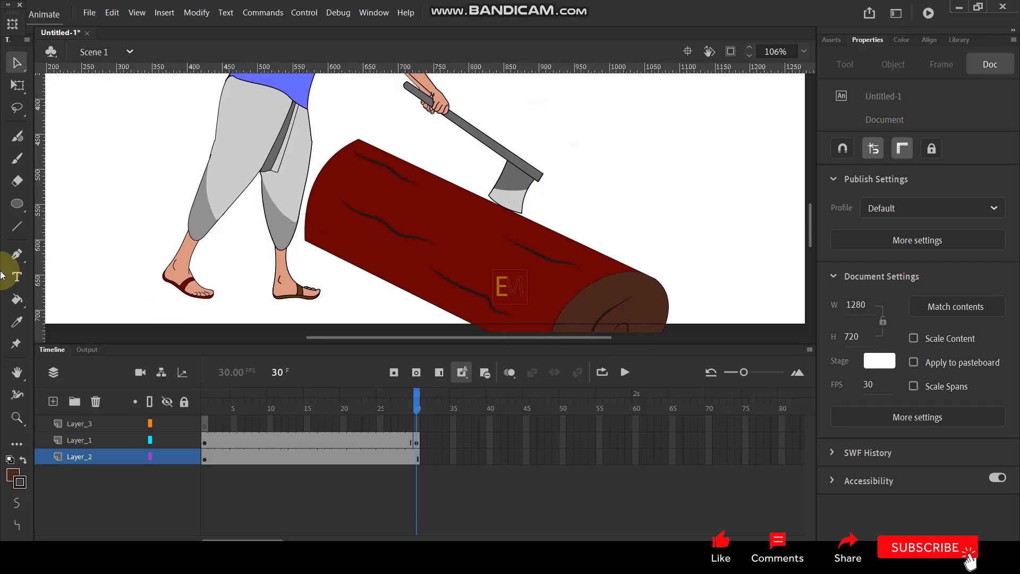
drag(41, 207, 505, 266)
drag(530, 73, 562, 207)
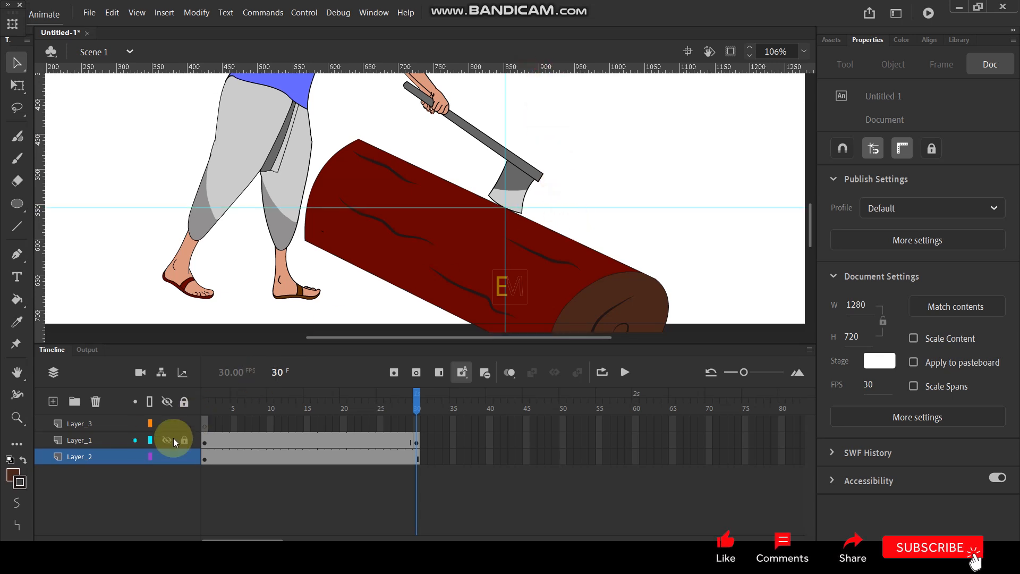
Convert the log artwork at frame 1 to a Graphic symbol named Symbol 10 and open it for editing.
click(204, 407)
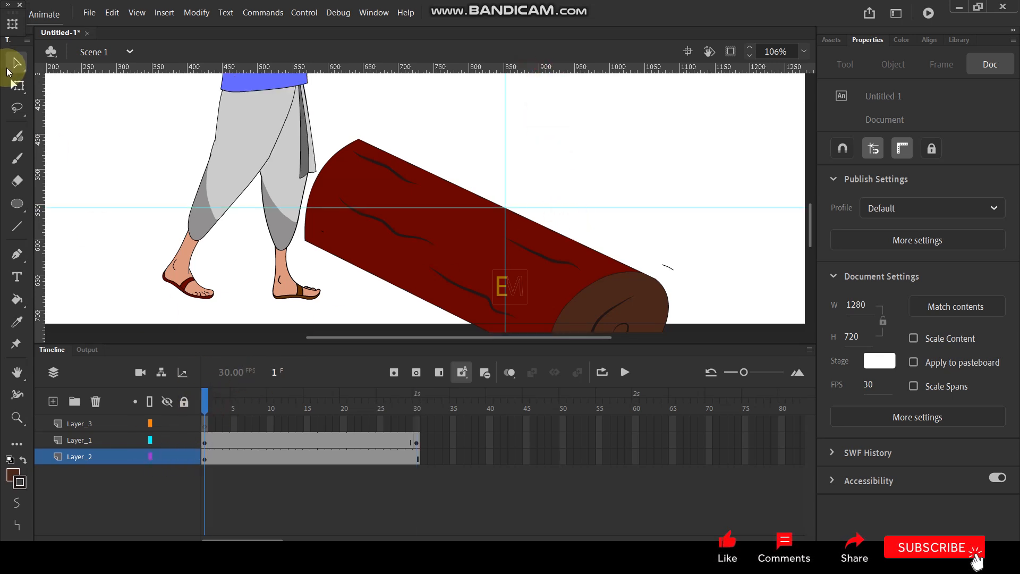
click(90, 458)
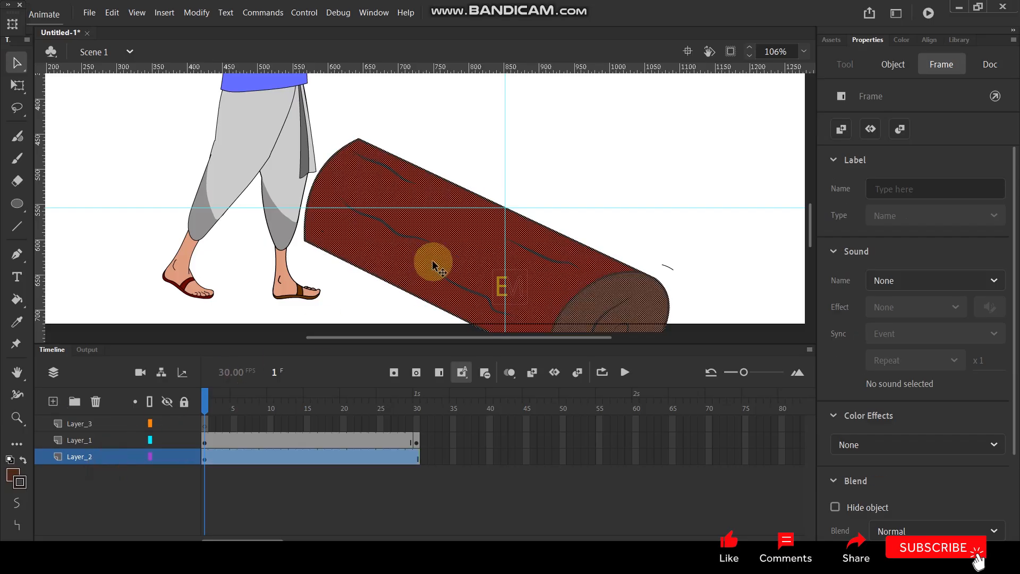
key(F8)
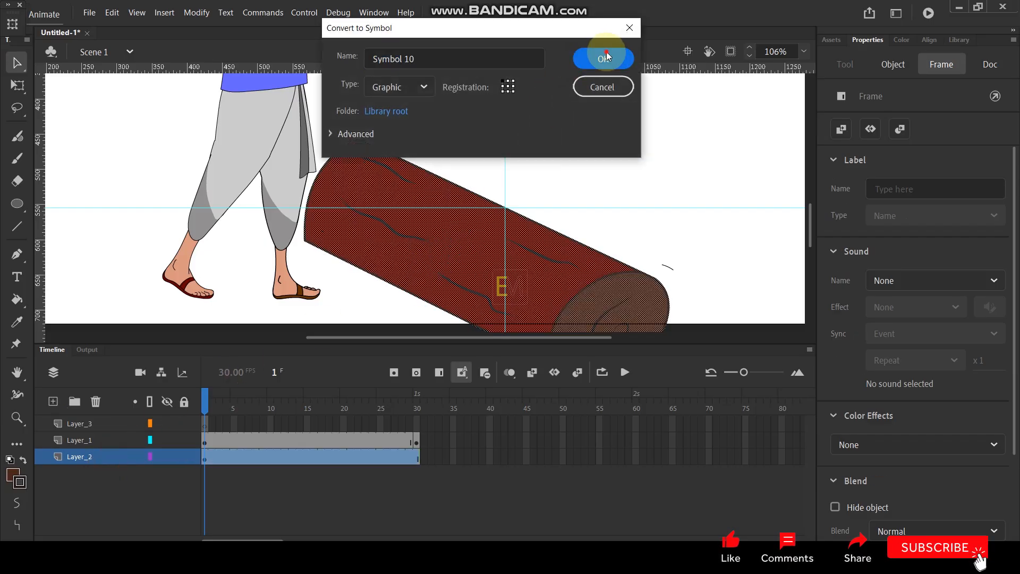
click(603, 59)
double_click(433, 269)
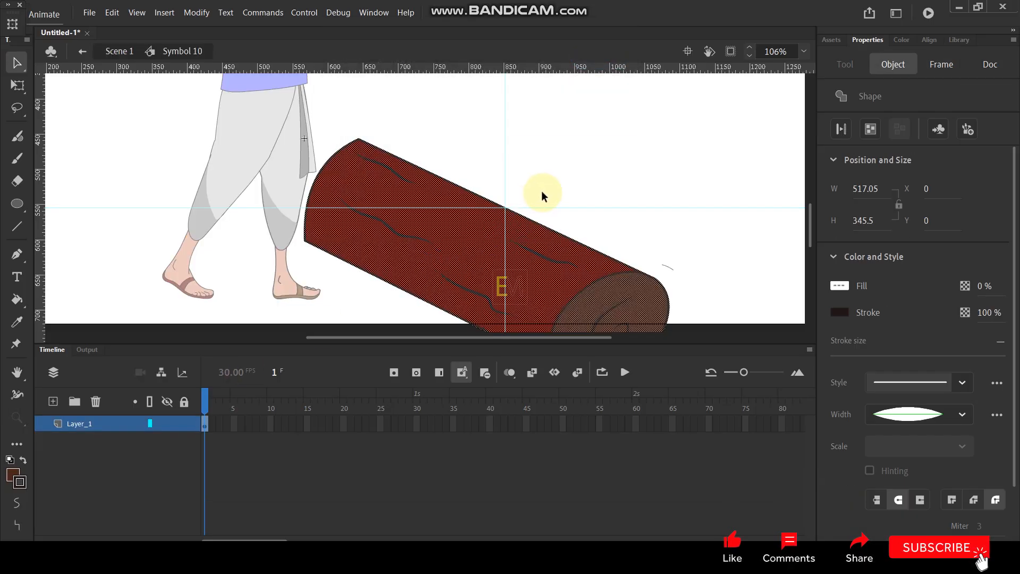
Insert a keyframe at frame 2 of the log symbol and cut a jagged notch about 26.5 by 25.5 px at the guide crossing.
click(541, 189)
key(F6)
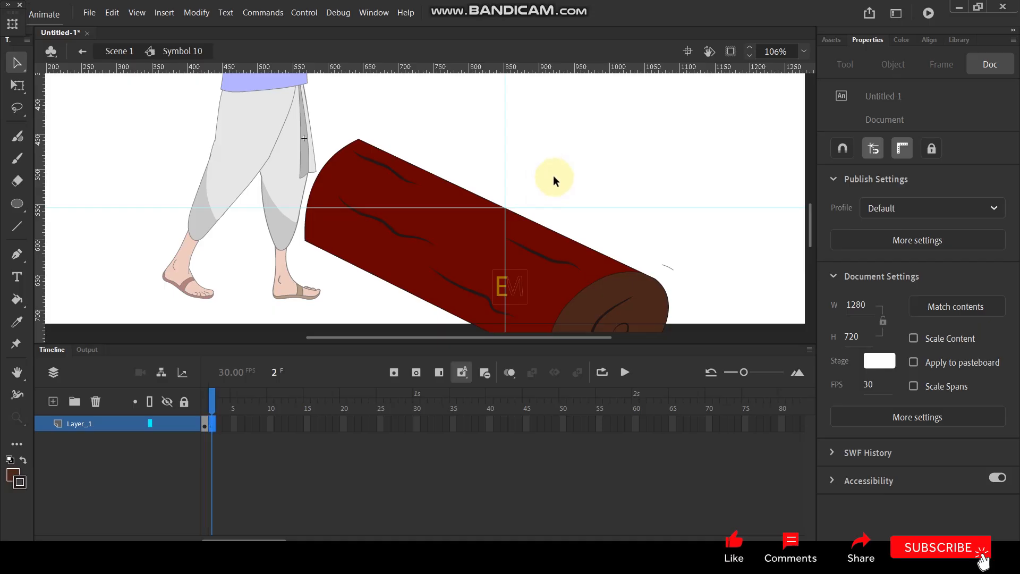
scroll(537, 211, up, 5)
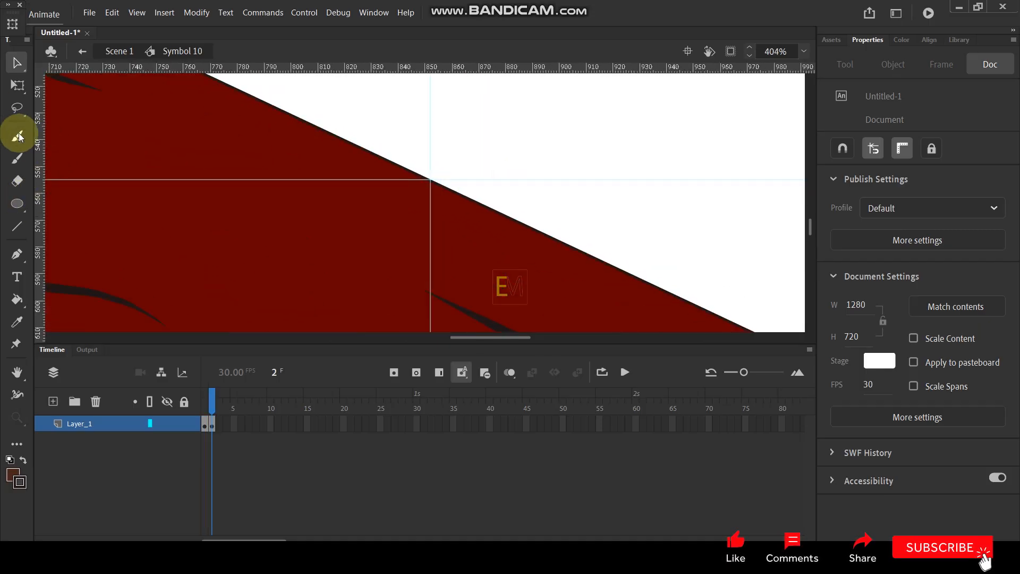
click(18, 108)
mouse_move(434, 169)
mouse_down()
mouse_move(390, 247)
mouse_move(483, 180)
mouse_up()
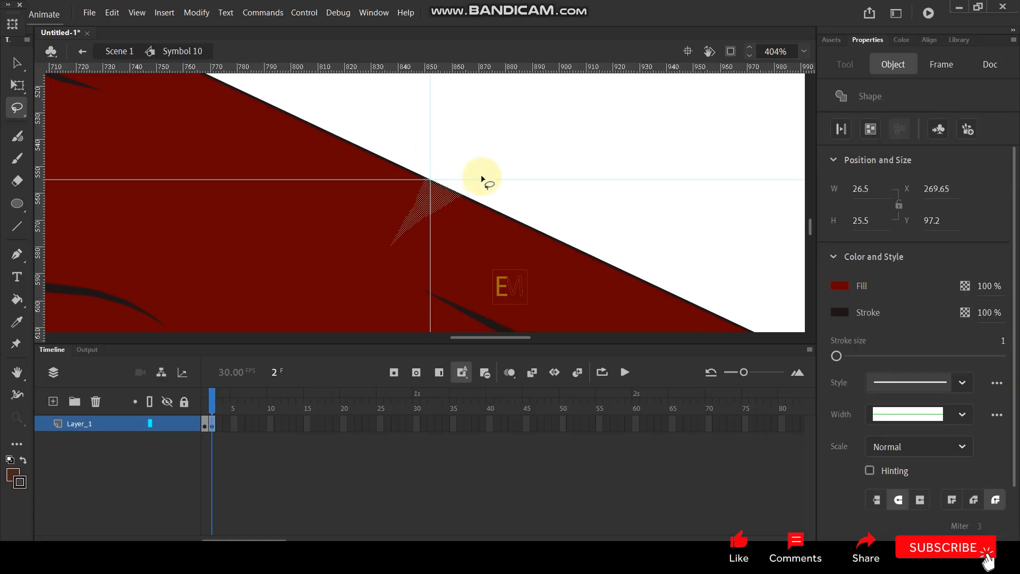
key(Delete)
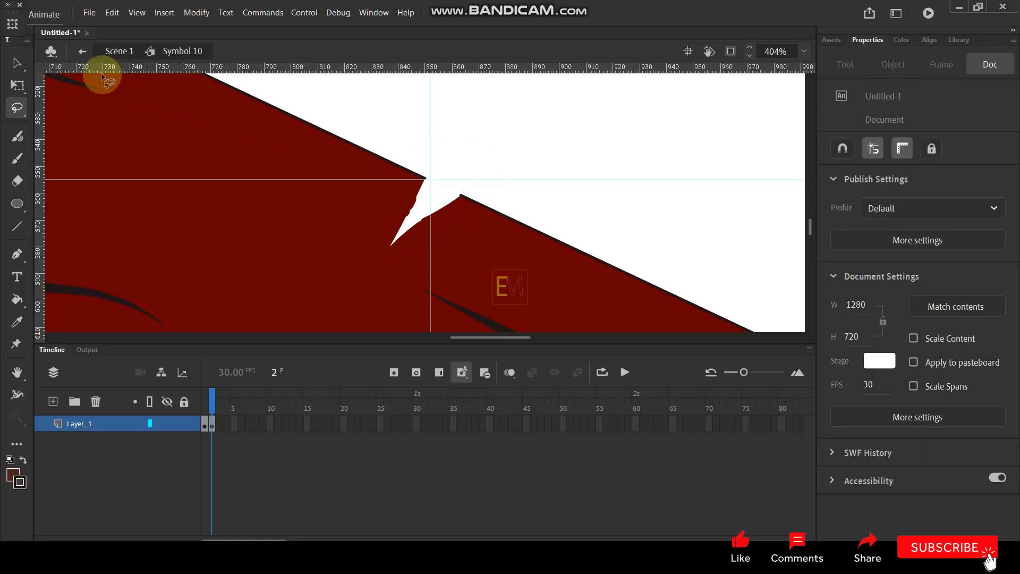
click(18, 63)
click(23, 248)
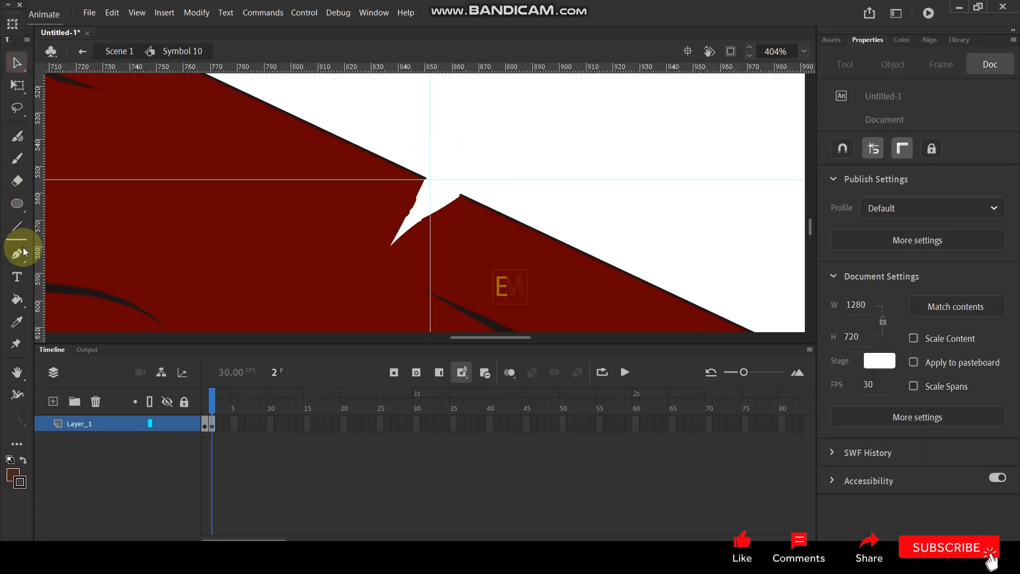
click(17, 158)
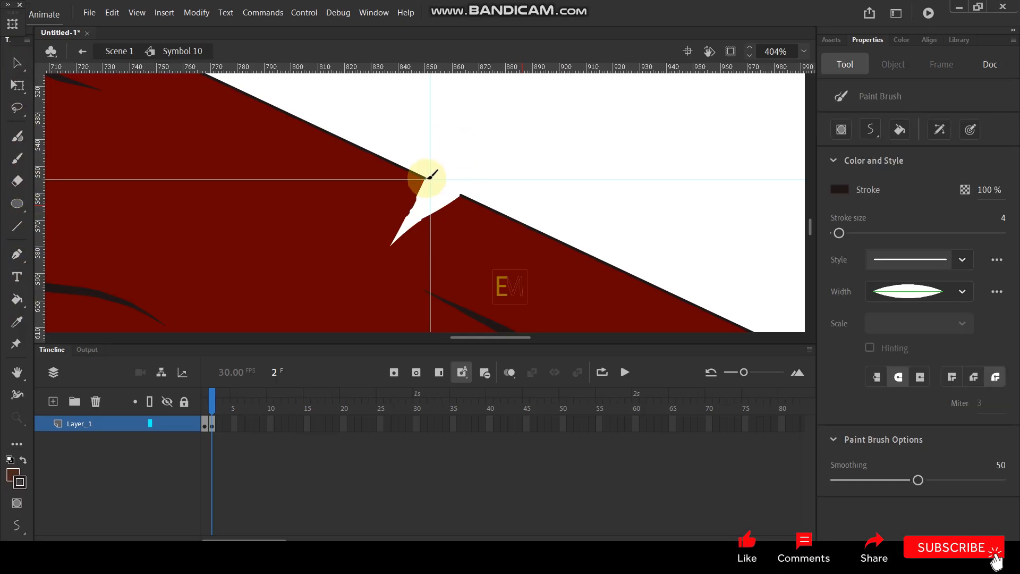
drag(429, 191, 431, 190)
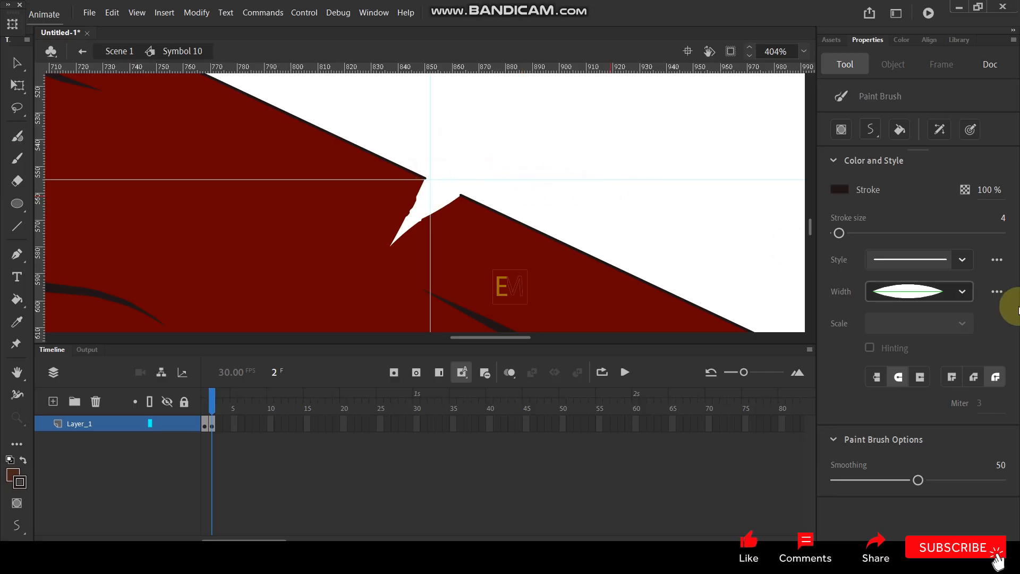
Set the Paint Brush to a uniform width profile and stroke size 1 using a temporary stroke beside the log, and remove that stroke.
drag(839, 234, 833, 236)
drag(607, 119, 646, 220)
key(v)
click(646, 192)
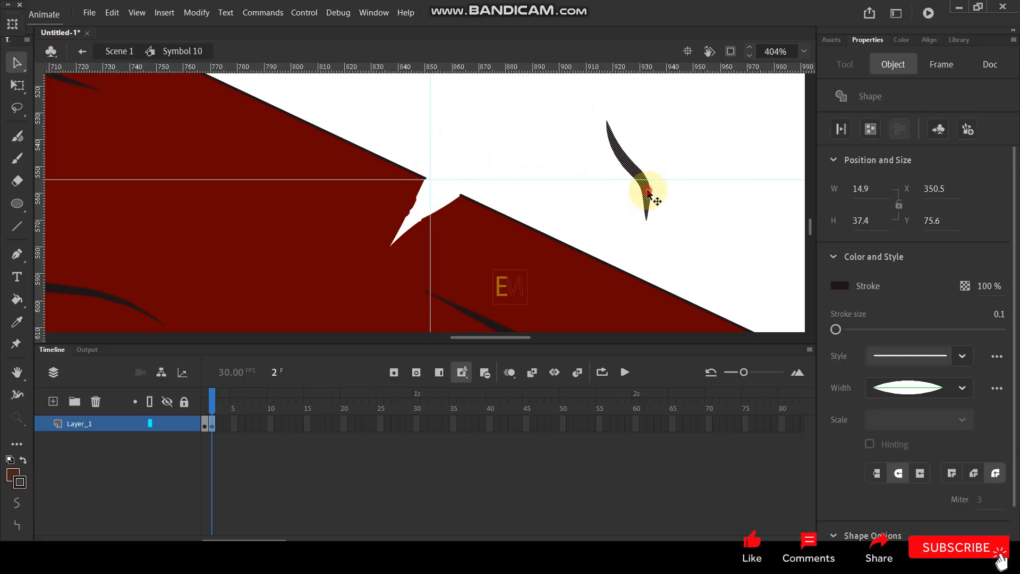
click(963, 388)
click(909, 403)
drag(840, 329, 841, 329)
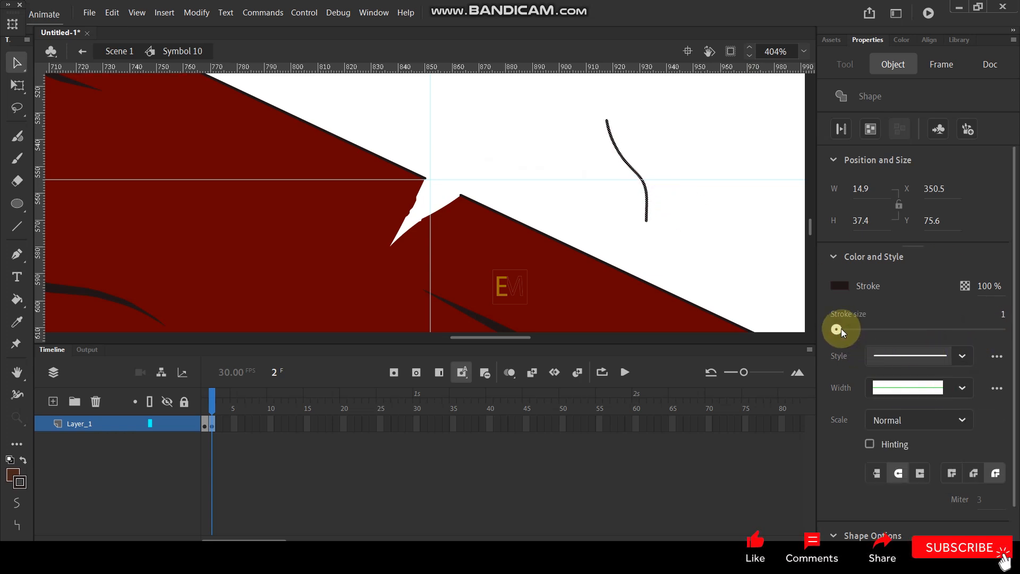
click(684, 148)
click(617, 153)
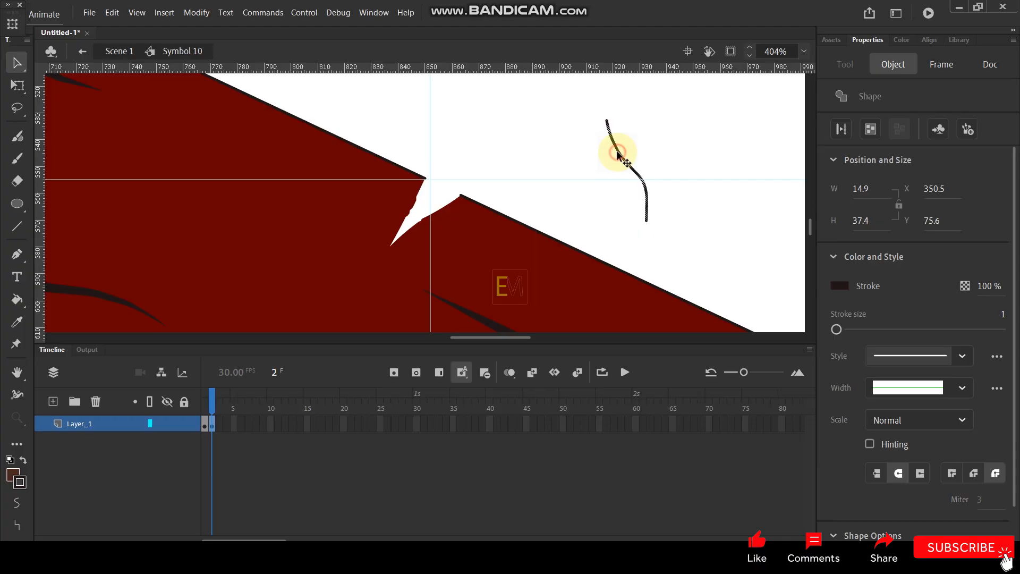
click(464, 162)
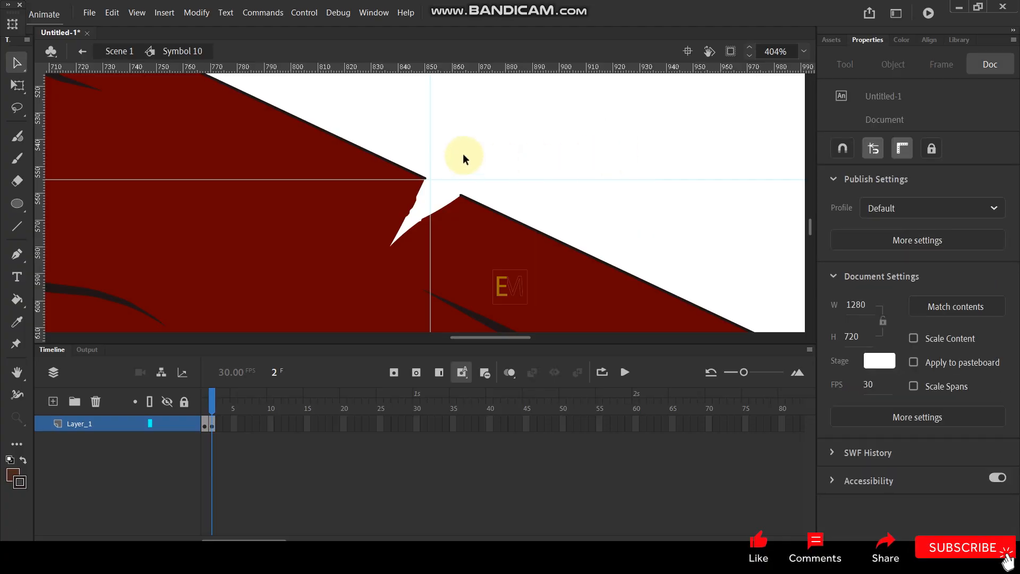
Paint a short outline inside the notch from its upper corner and fill the sliver behind it with dark brown.
key(y)
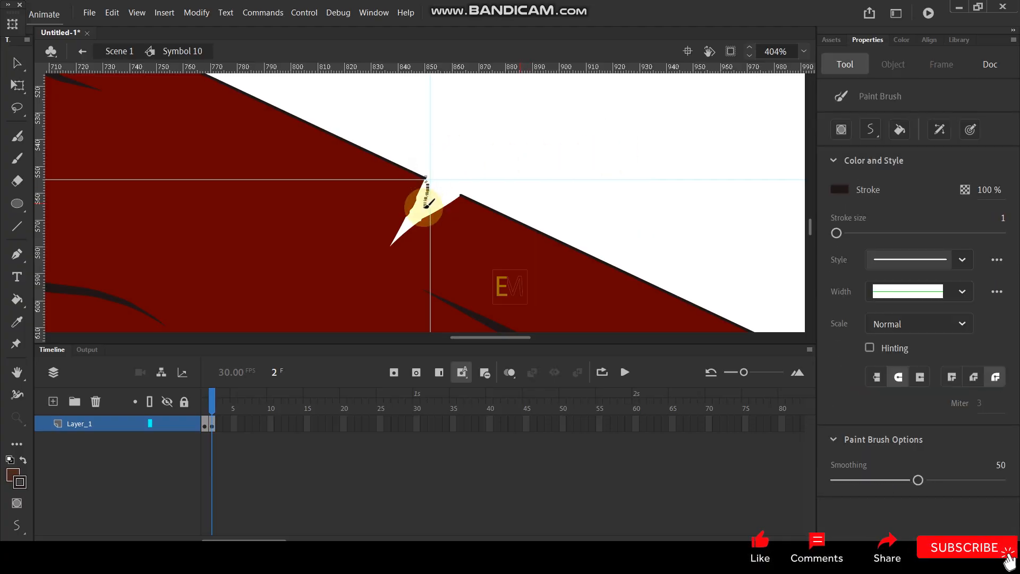
drag(421, 224, 423, 222)
scroll(469, 150, down, 3)
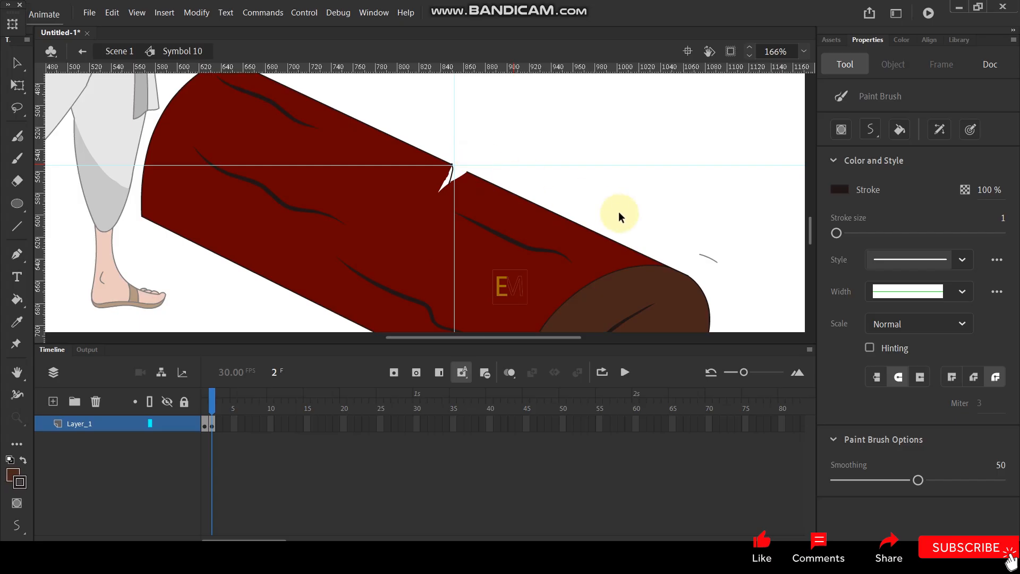
key(k)
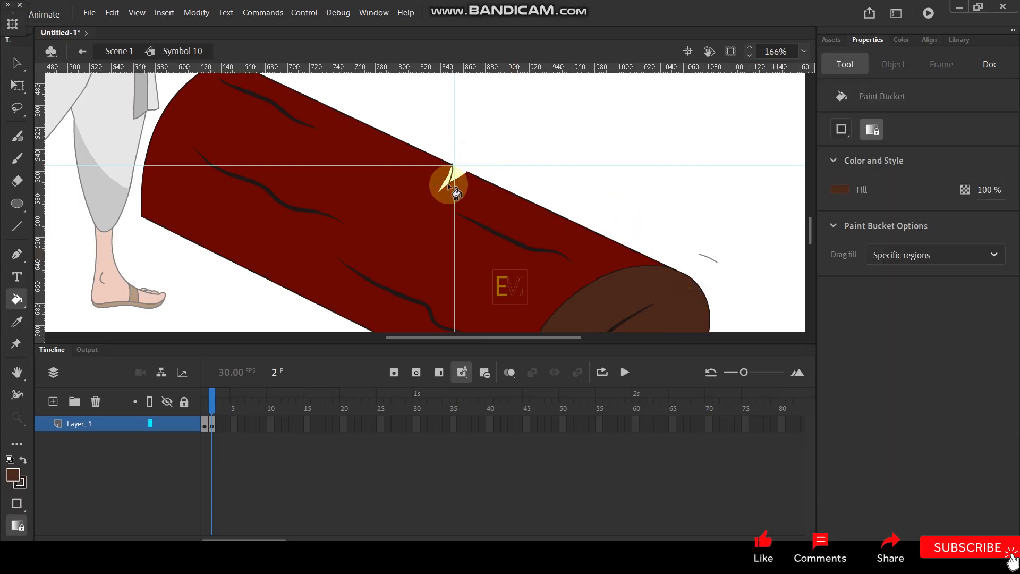
scroll(455, 189, up, 5)
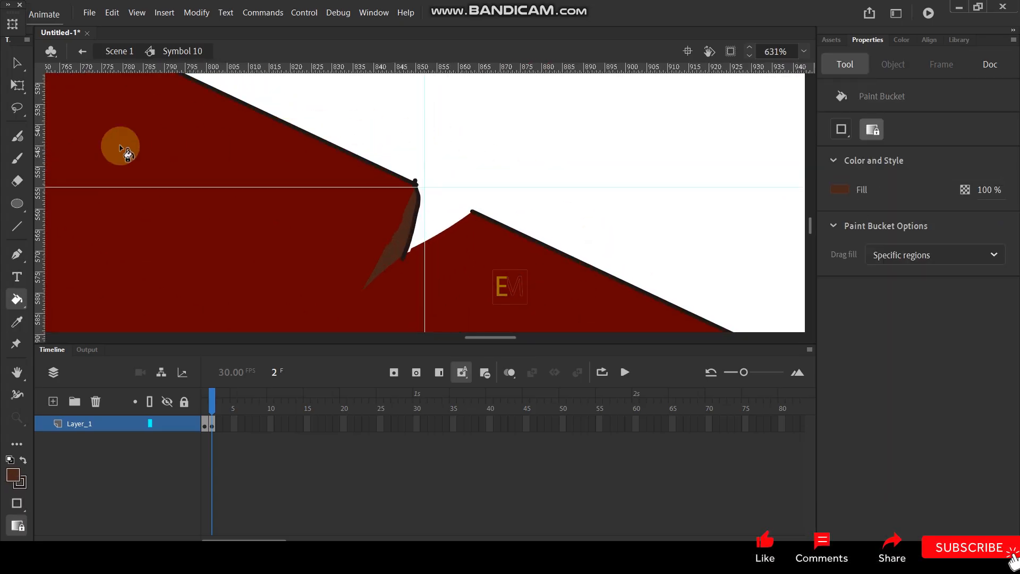
click(439, 239)
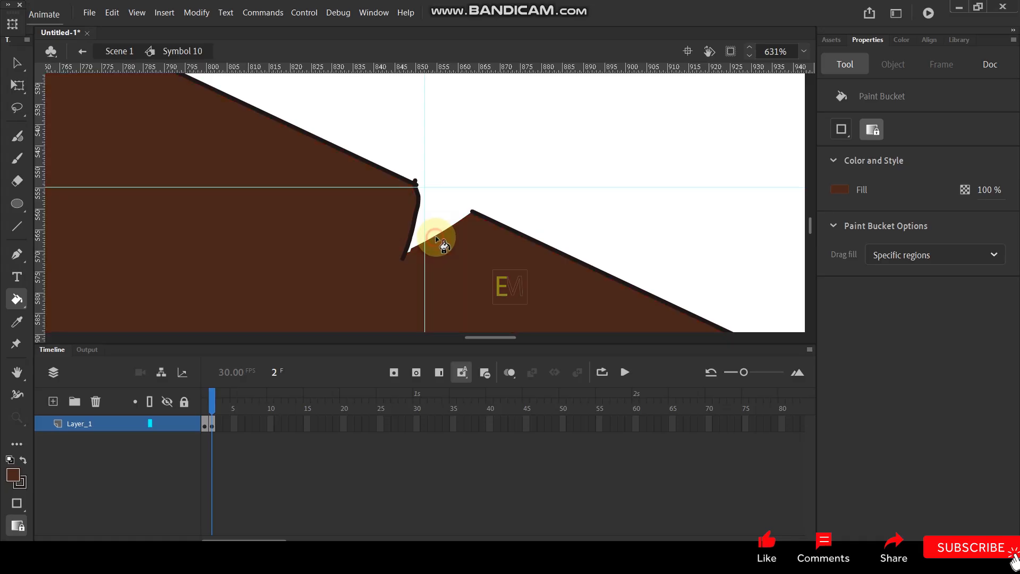
key(ctrl+z)
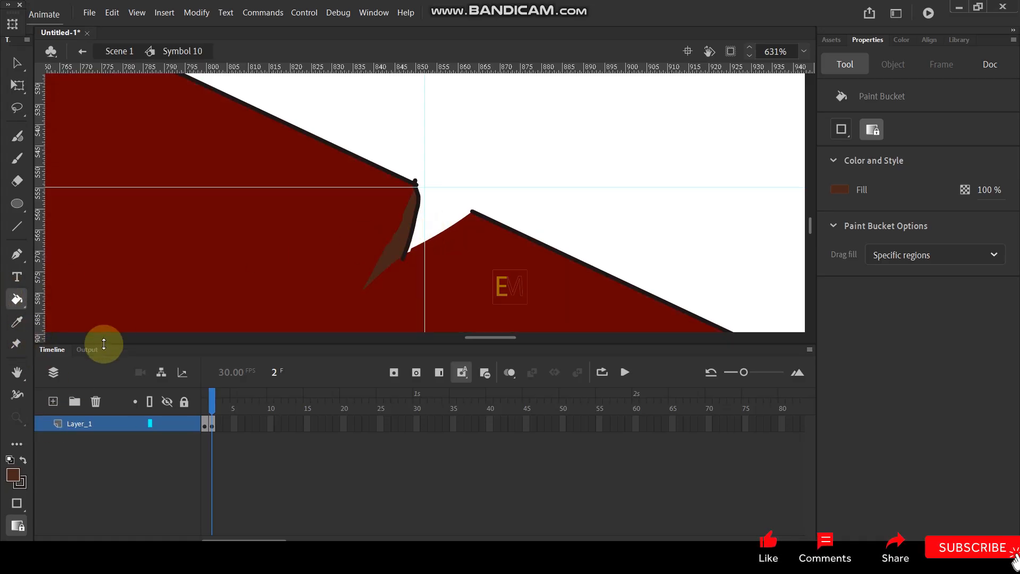
click(17, 62)
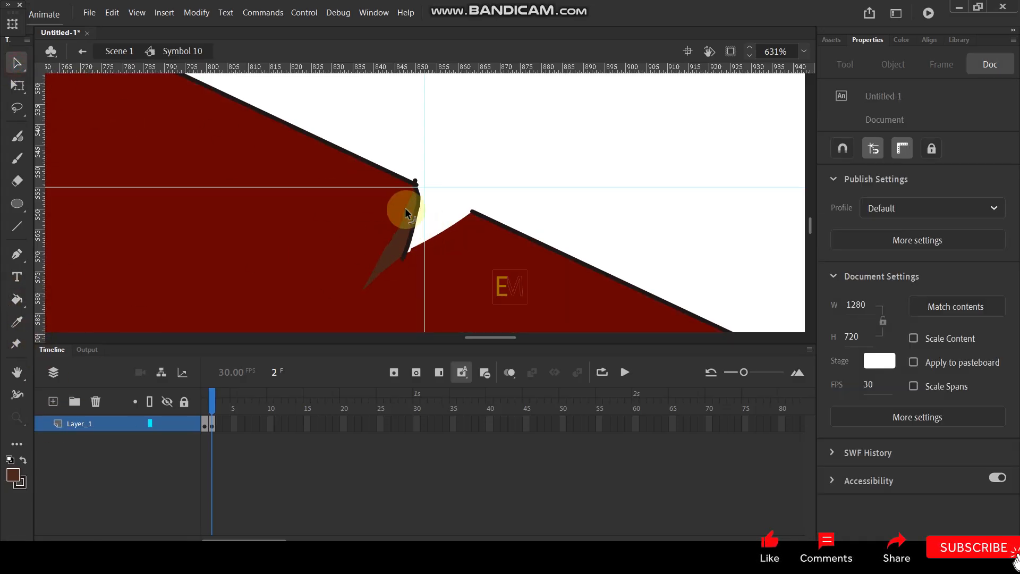
click(416, 182)
click(444, 230)
click(499, 222)
click(512, 195)
scroll(512, 178, down, 4)
scroll(521, 181, down, 4)
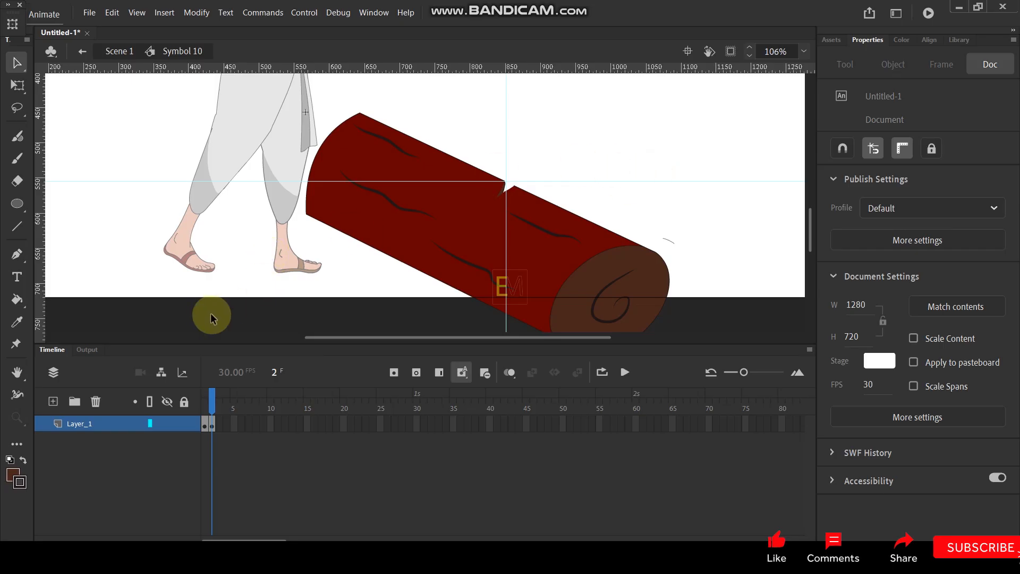
Return to Scene 1, set the log symbol at frame 1 to play a single frame, and scrub to frame 10.
double_click(235, 273)
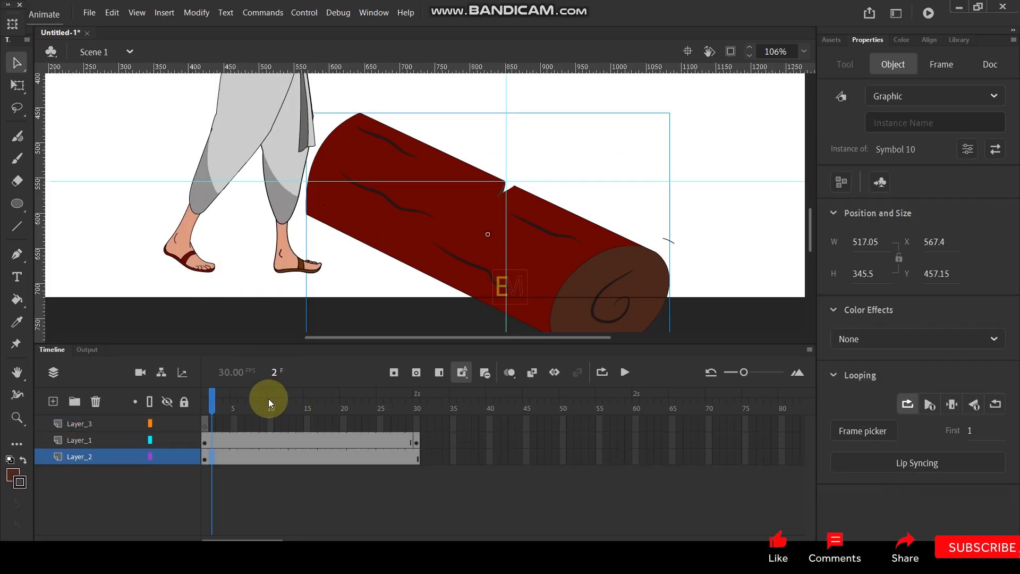
drag(212, 403, 186, 403)
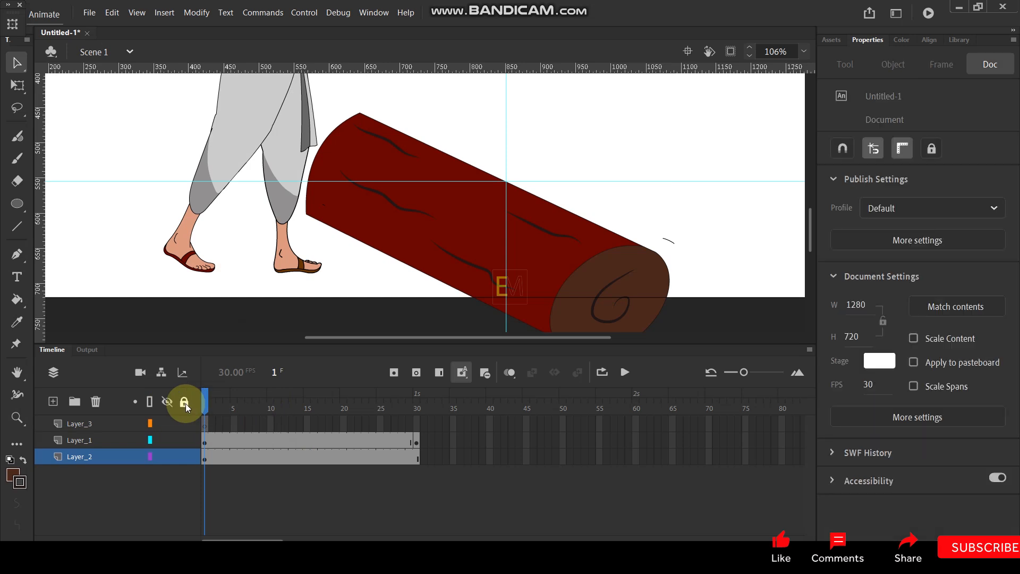
click(106, 455)
click(565, 255)
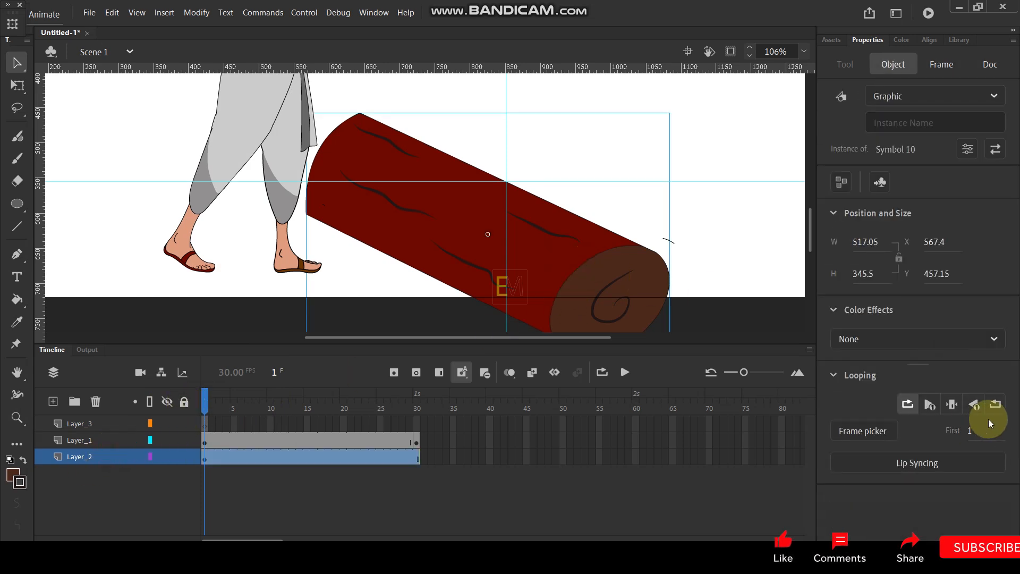
click(952, 404)
drag(205, 405, 271, 453)
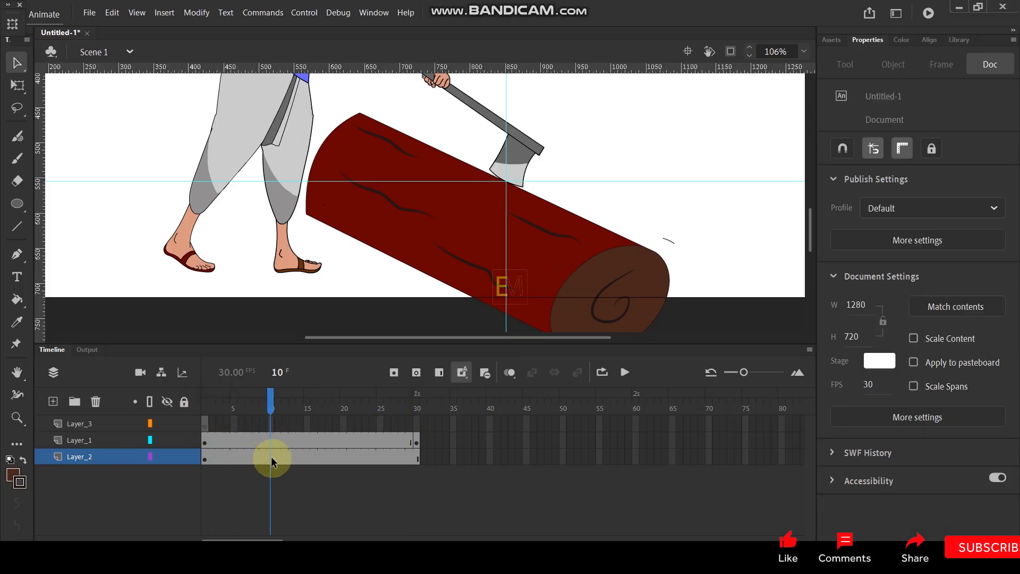
Insert a keyframe at frame 10 of Layer_2, set the log symbol there to show frame 2, and play the animation.
click(271, 457)
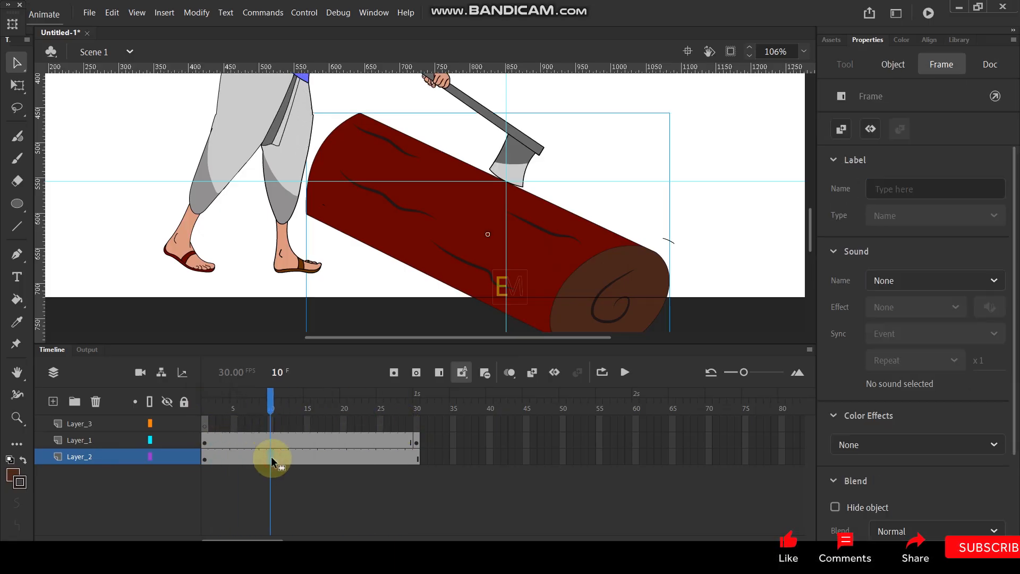
click(545, 247)
drag(972, 435, 994, 433)
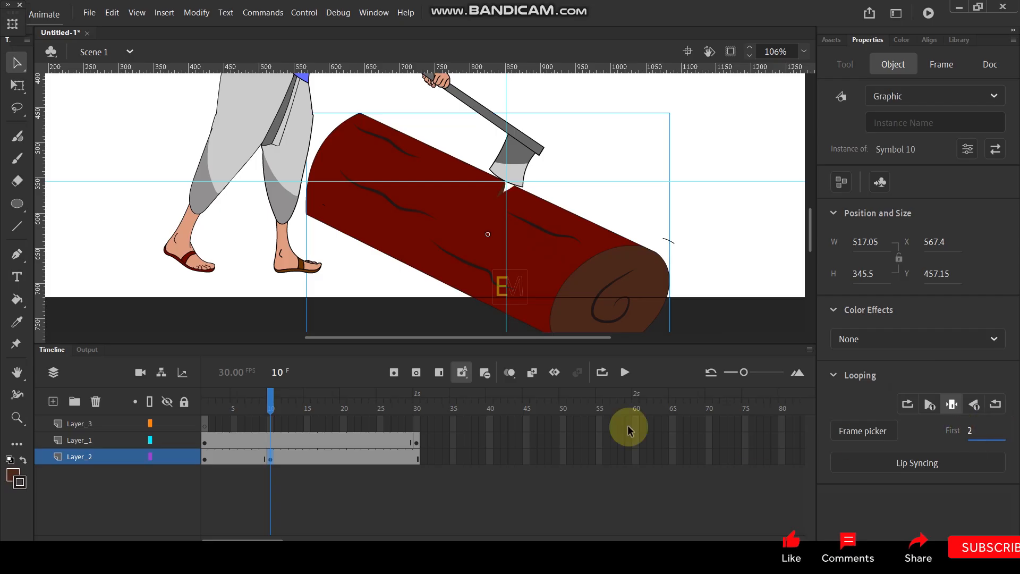
key(Return)
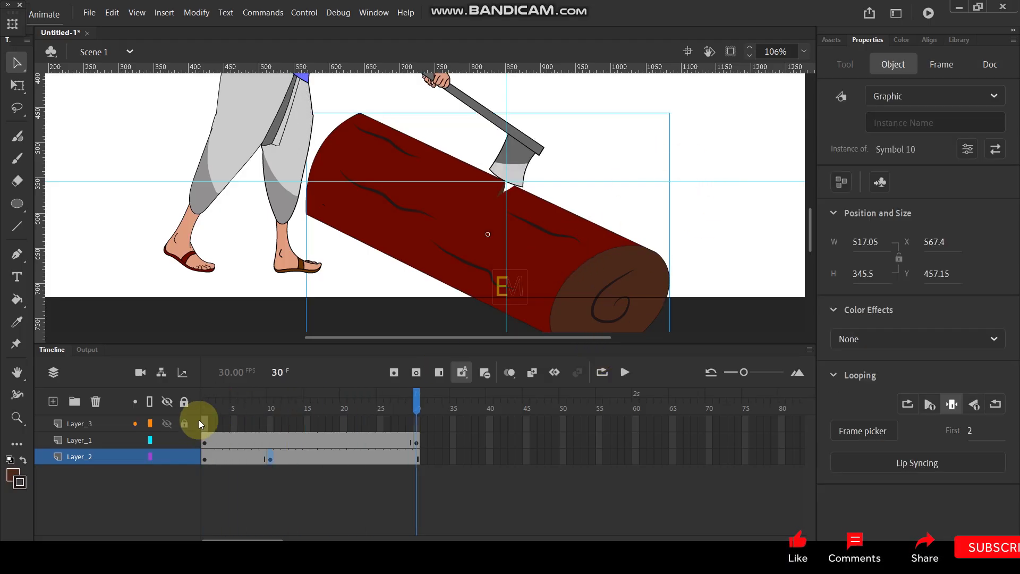
Move the log symbol at frame 10 upward to about X 570, Y 442.
drag(224, 405, 268, 414)
click(91, 457)
click(103, 458)
drag(538, 285, 537, 269)
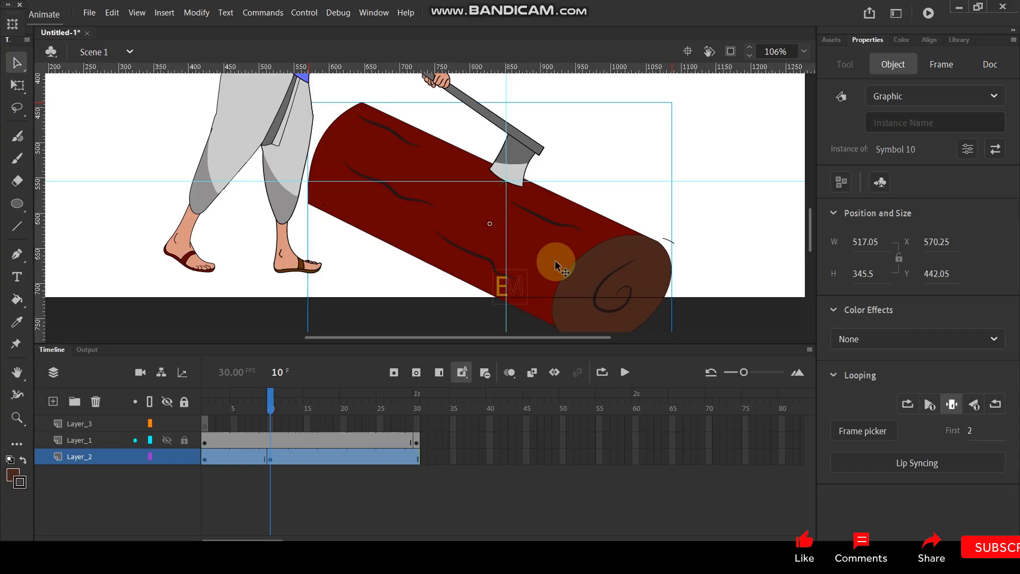
Copy the notched log artwork from frame 2 of the log symbol and return to Scene 1.
double_click(551, 227)
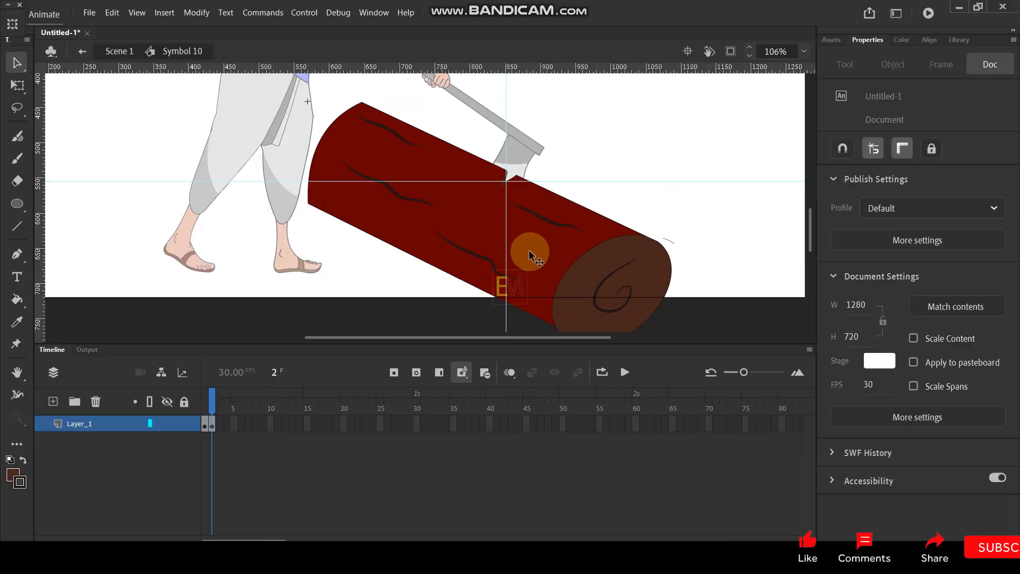
scroll(541, 245, up, 2)
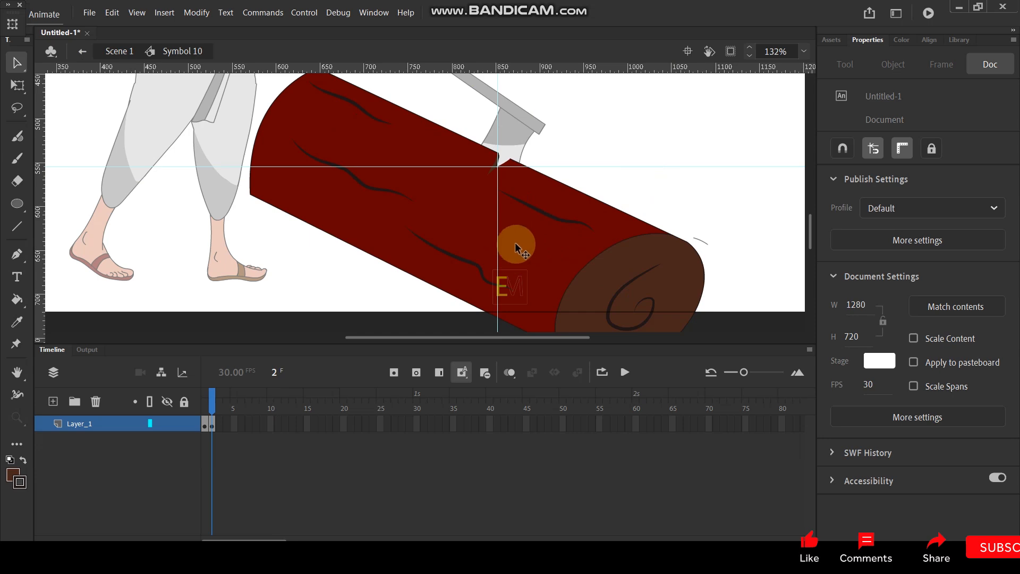
click(212, 427)
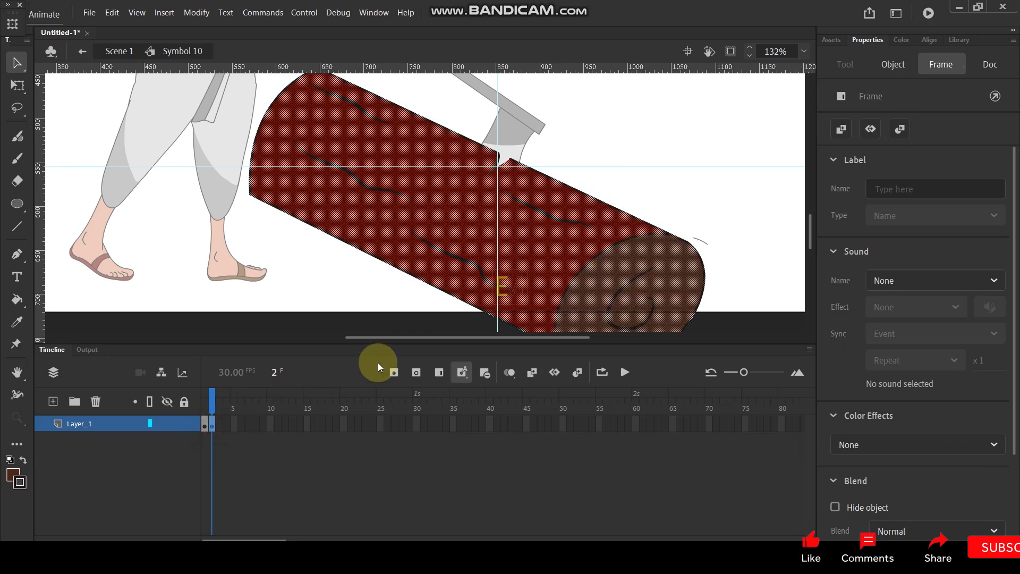
double_click(606, 125)
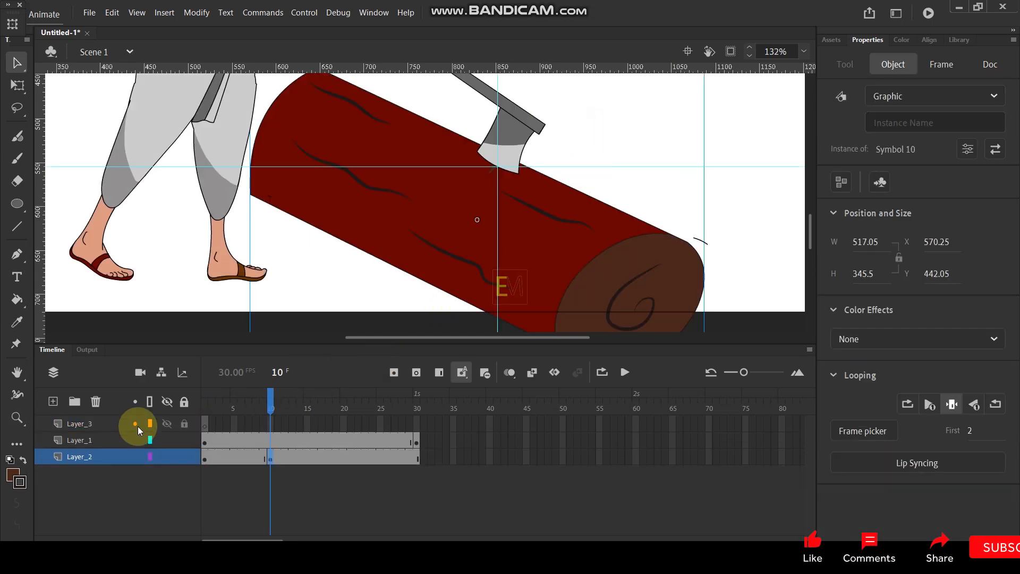
Add a layer above the log's layer and paste the copied log artwork into a blank keyframe at frame 10.
click(53, 402)
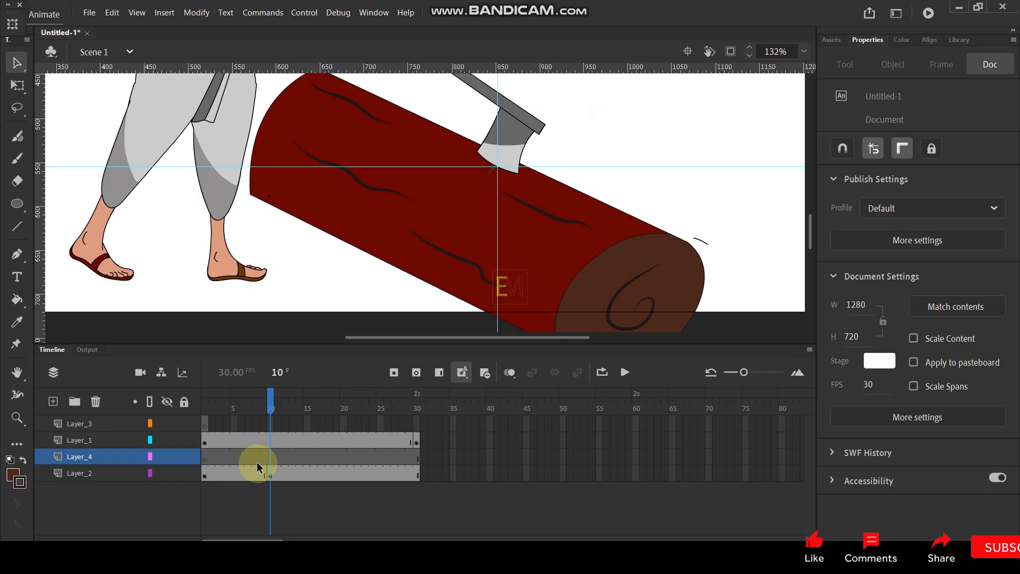
click(272, 457)
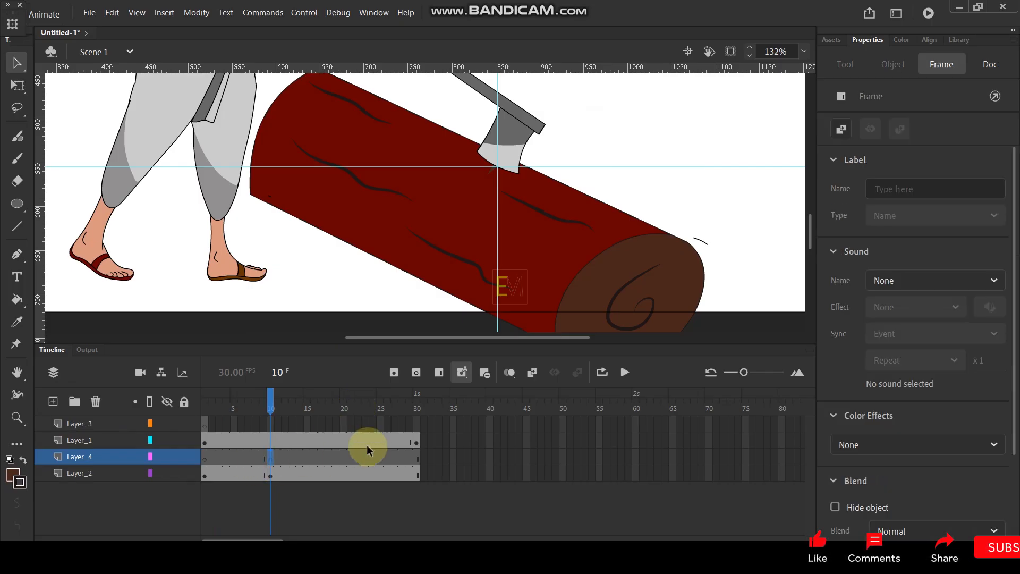
key(ctrl+shift+v)
click(467, 259)
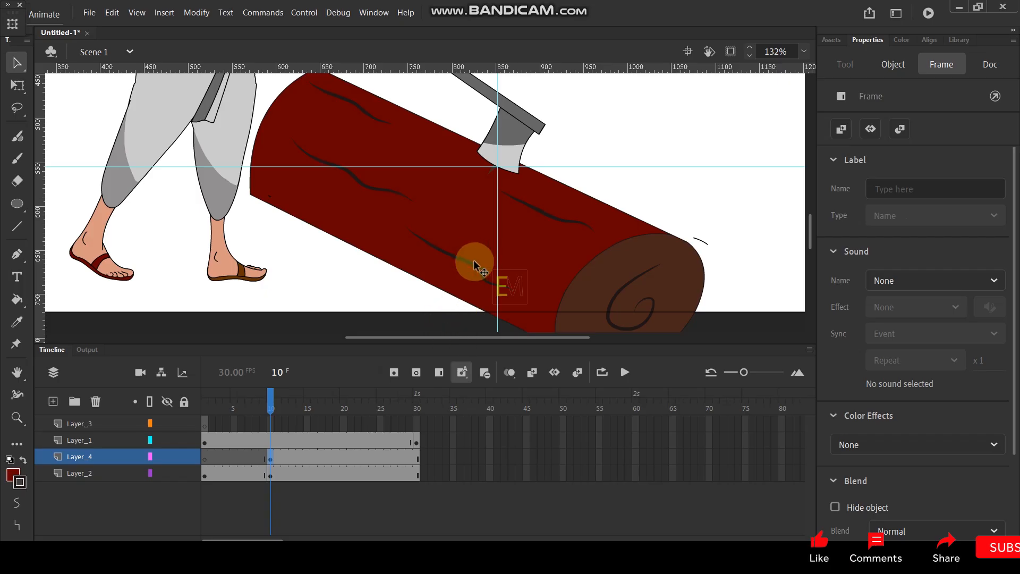
Lock Layer_2 and move the pasted log artwork on Layer_4 over the log symbol, to about X 574, Y 443.
scroll(468, 244, down, 1)
scroll(464, 266, down, 2)
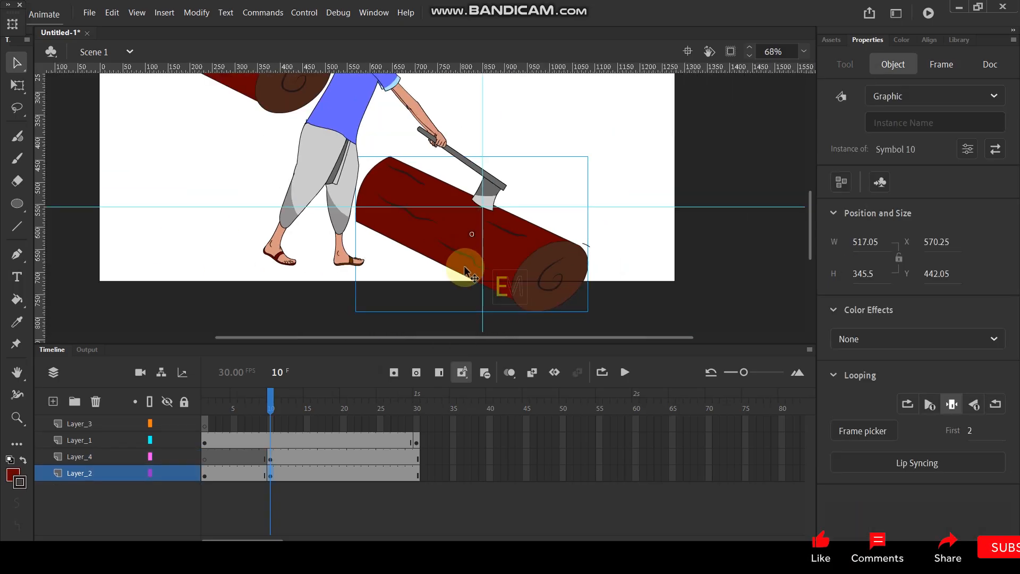
click(184, 473)
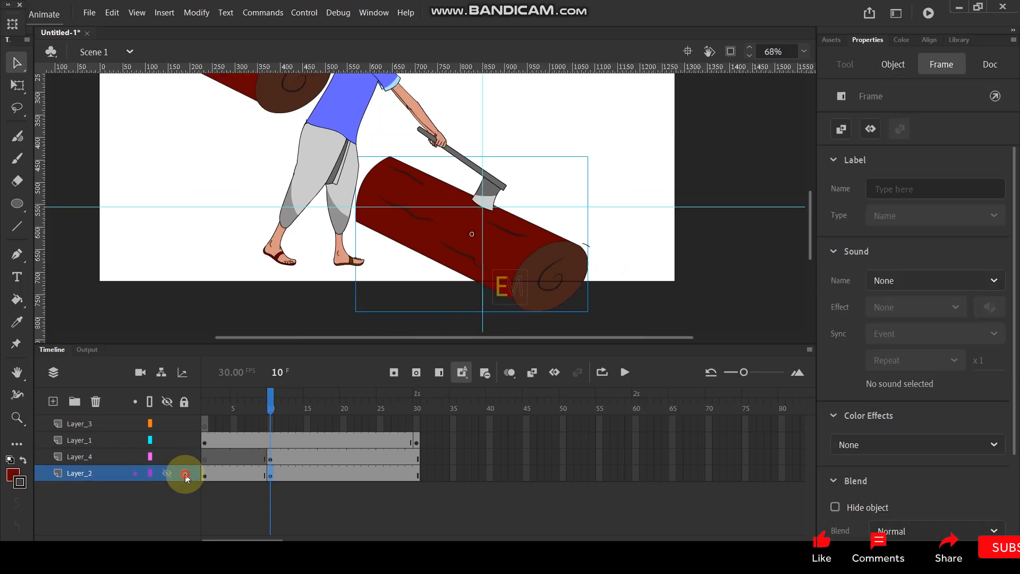
click(98, 458)
scroll(300, 281, down, 2)
click(495, 271)
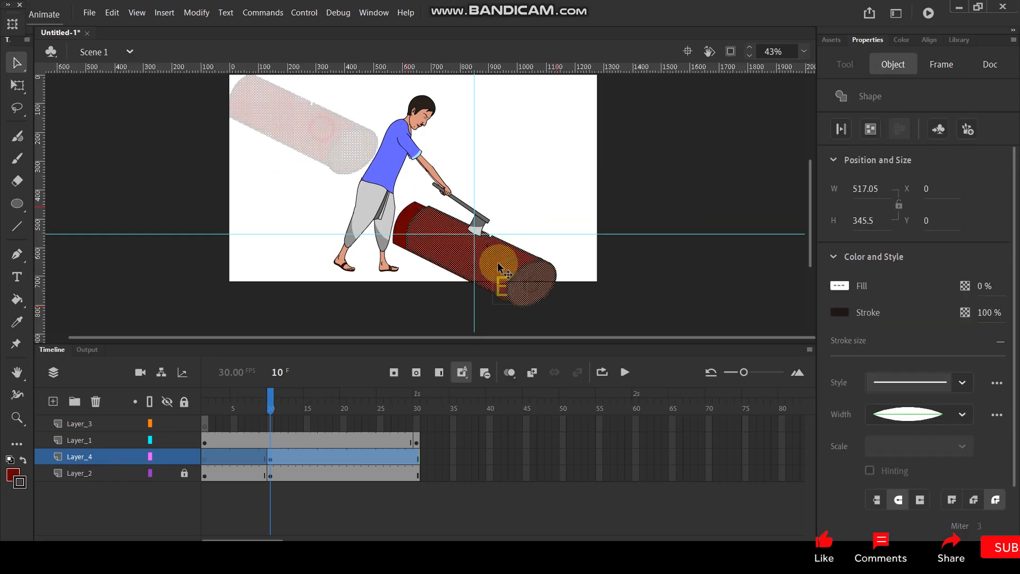
drag(485, 259, 481, 253)
Lasso the pasted log's part on the character's side of the notch, lock Layer_1, and delete that part from Layer_4.
scroll(495, 260, up, 3)
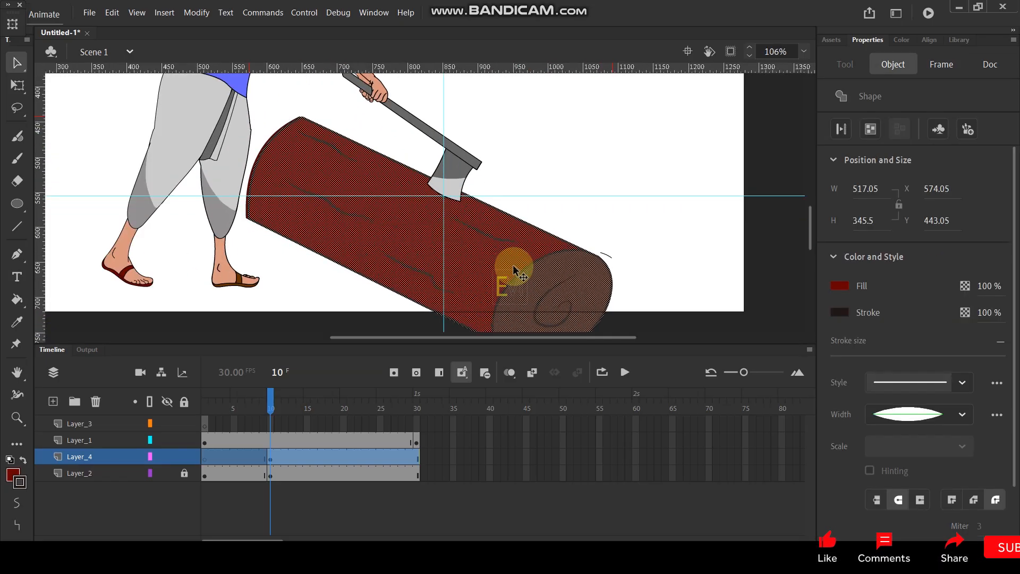
click(526, 173)
scroll(446, 211, up, 1)
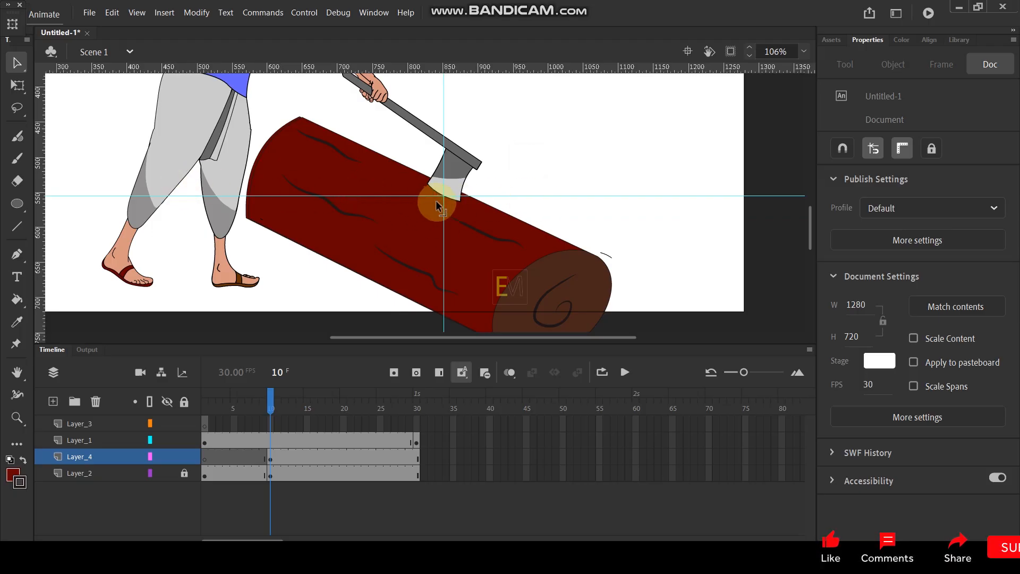
click(17, 108)
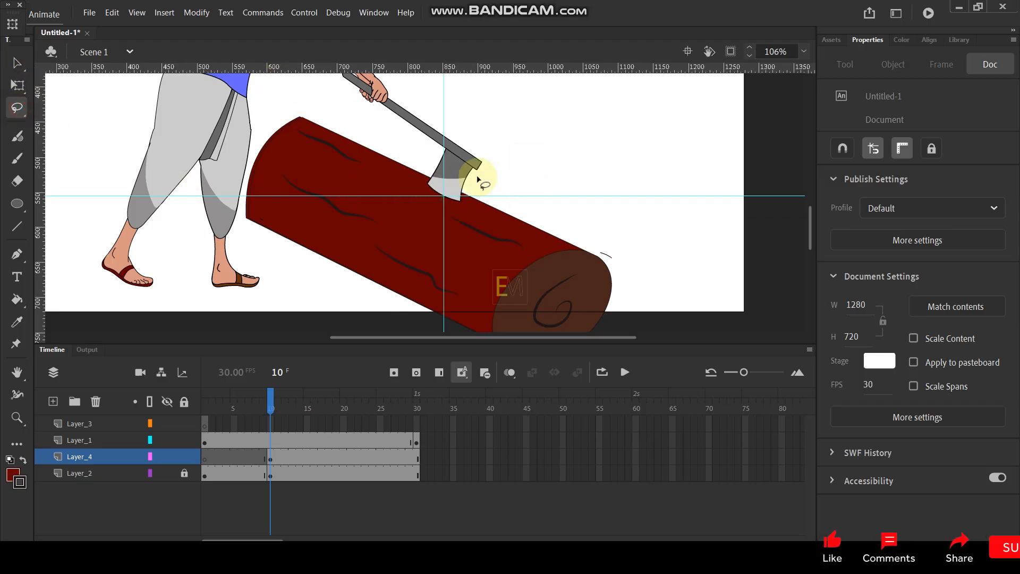
mouse_move(471, 182)
mouse_down()
mouse_move(440, 201)
mouse_move(419, 262)
mouse_move(374, 309)
mouse_move(259, 266)
mouse_move(199, 163)
mouse_move(293, 104)
mouse_move(453, 151)
mouse_move(484, 180)
mouse_up()
key(Delete)
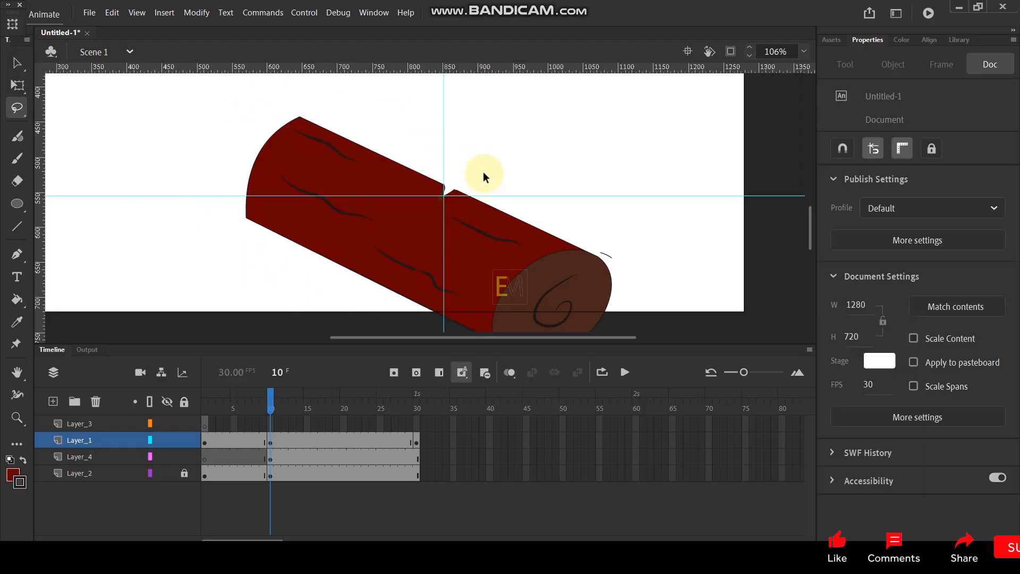
key(ctrl+z)
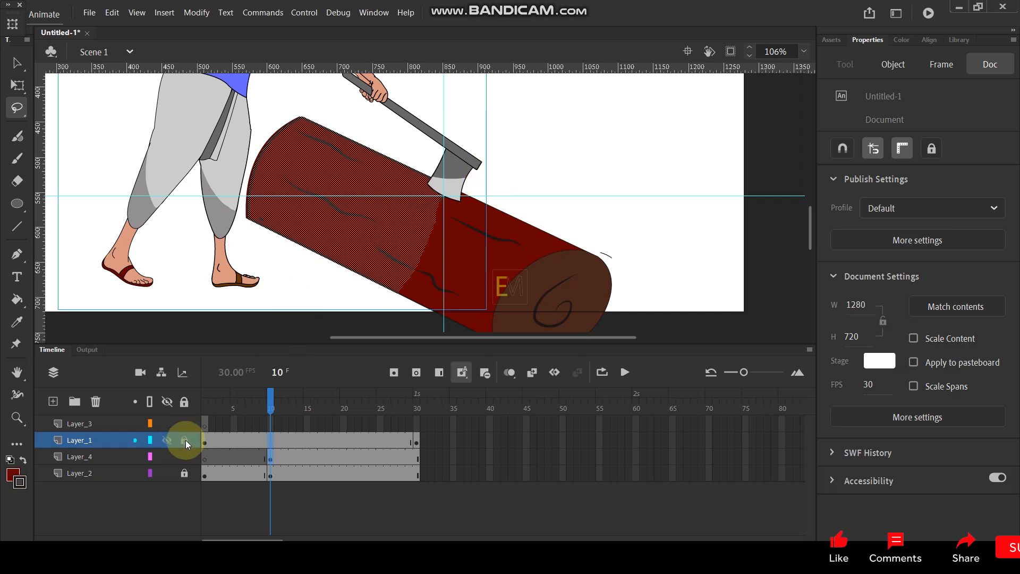
click(185, 440)
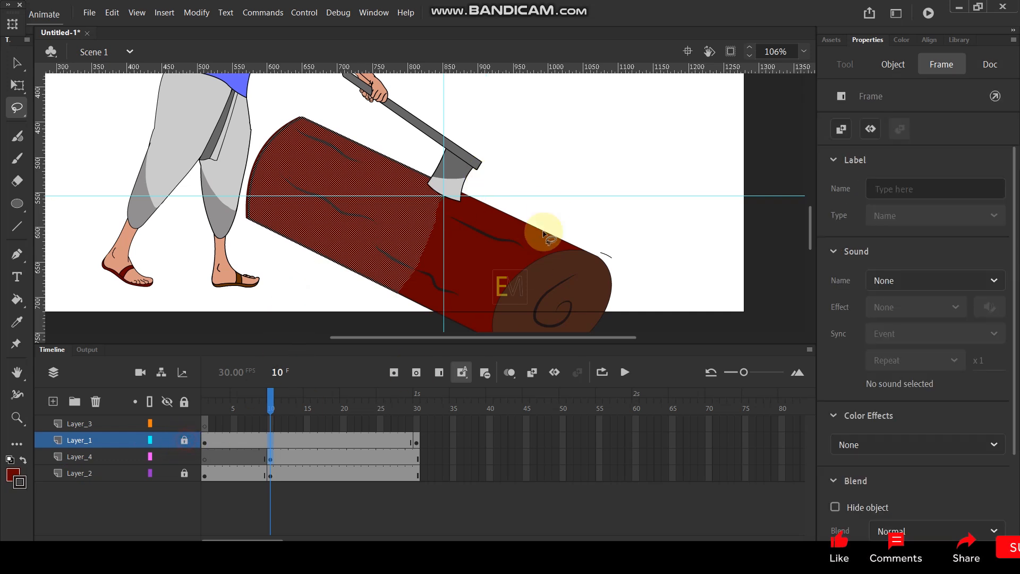
click(525, 160)
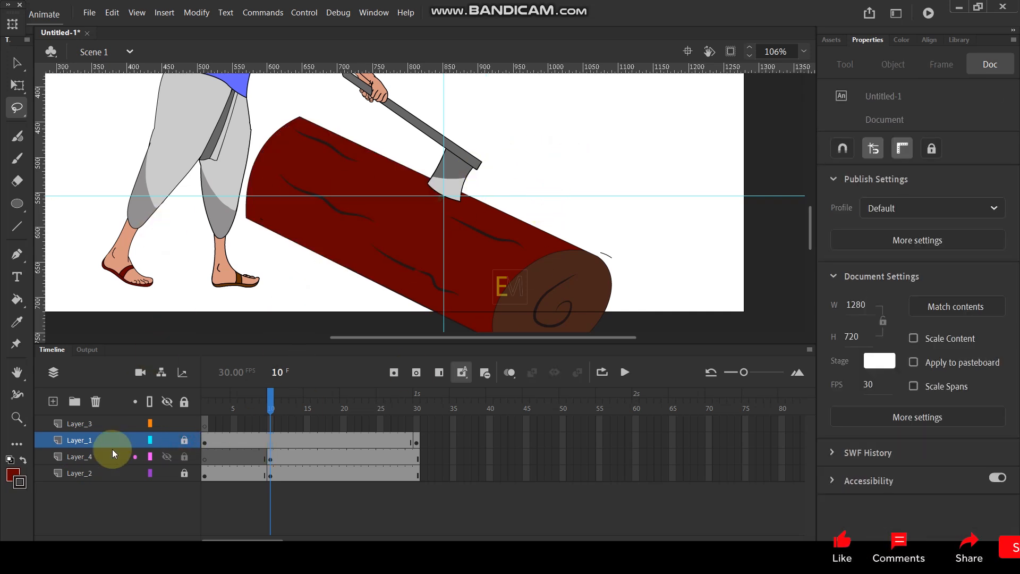
Move Layer_4 above Layer_1 so the remaining log piece overlaps the axe blade.
click(97, 460)
drag(97, 460, 107, 435)
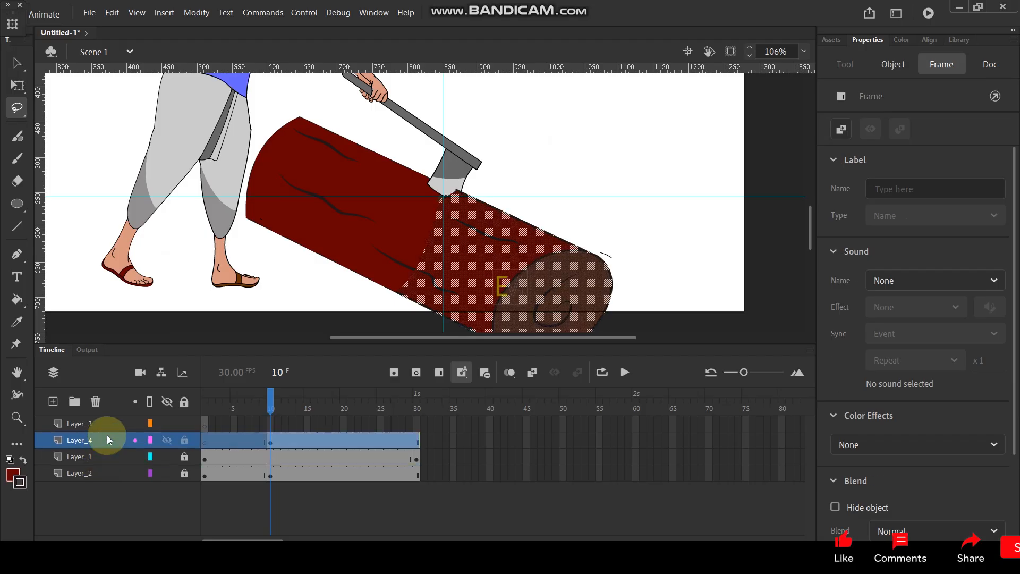
click(25, 62)
click(567, 129)
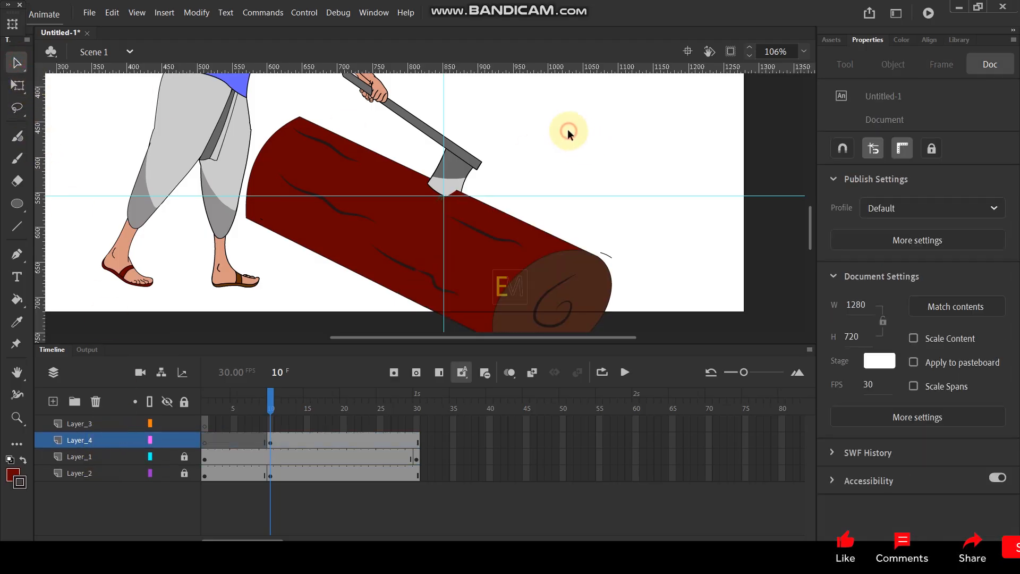
Delete the small dark brown sliver beside the notch from the Layer_4 artwork.
scroll(442, 220, up, 2)
scroll(442, 220, up, 2)
click(502, 172)
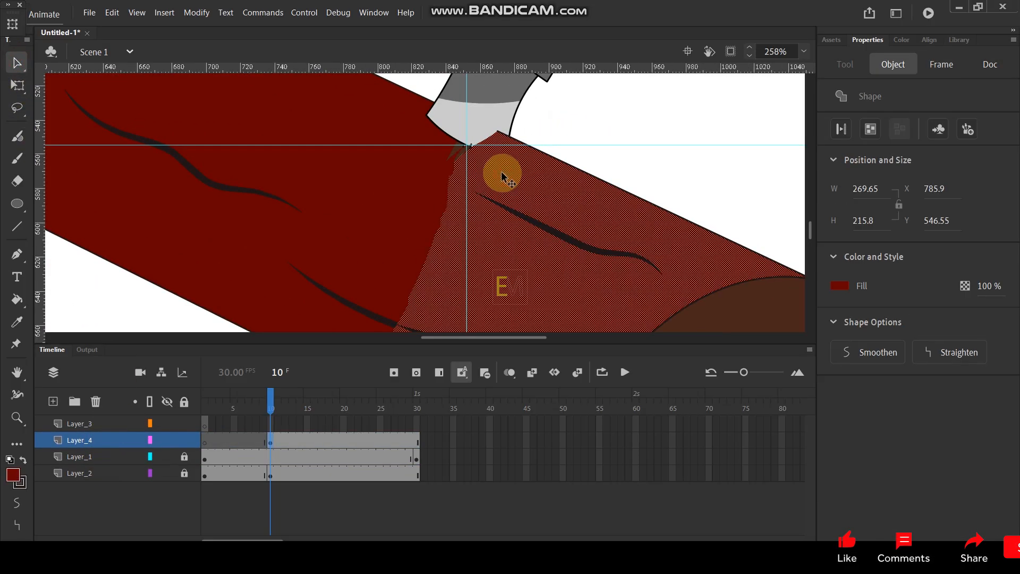
click(101, 439)
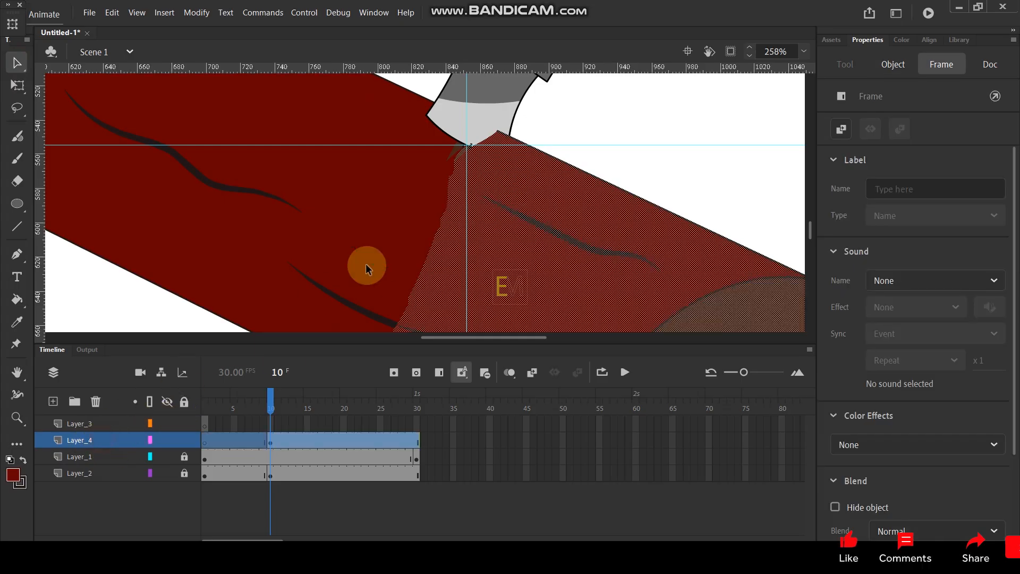
scroll(496, 126, up, 3)
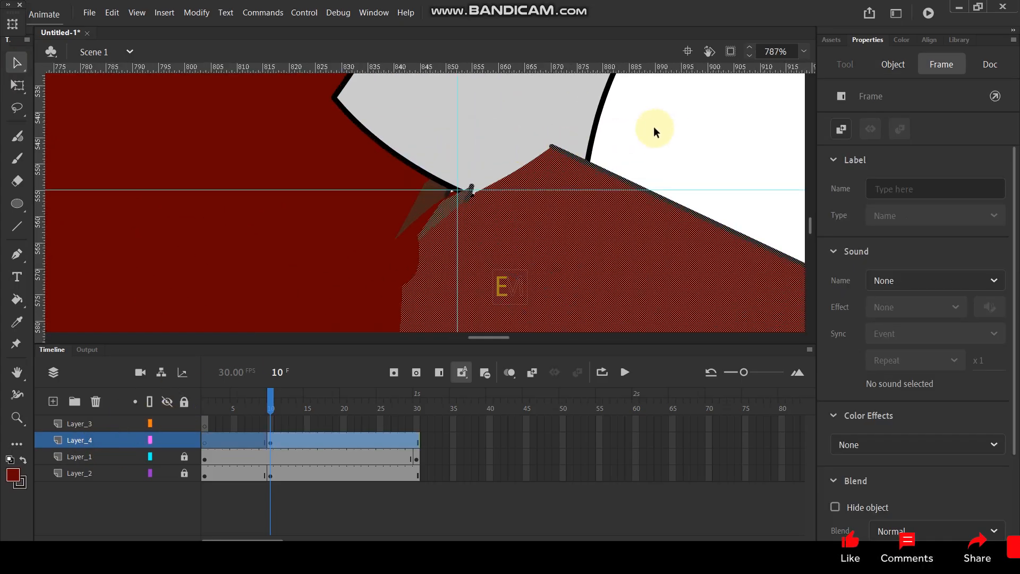
click(648, 126)
click(449, 209)
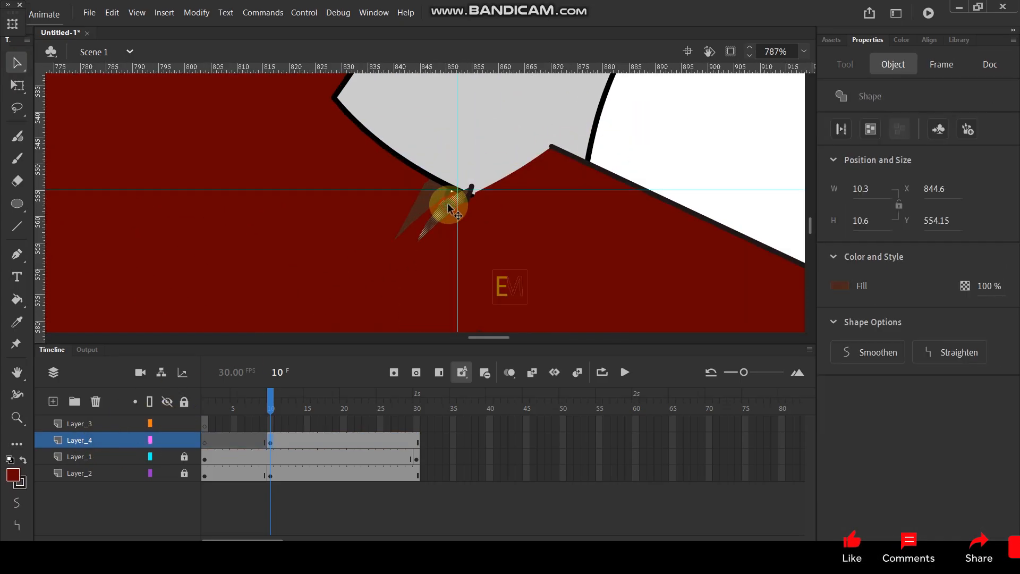
click(471, 190)
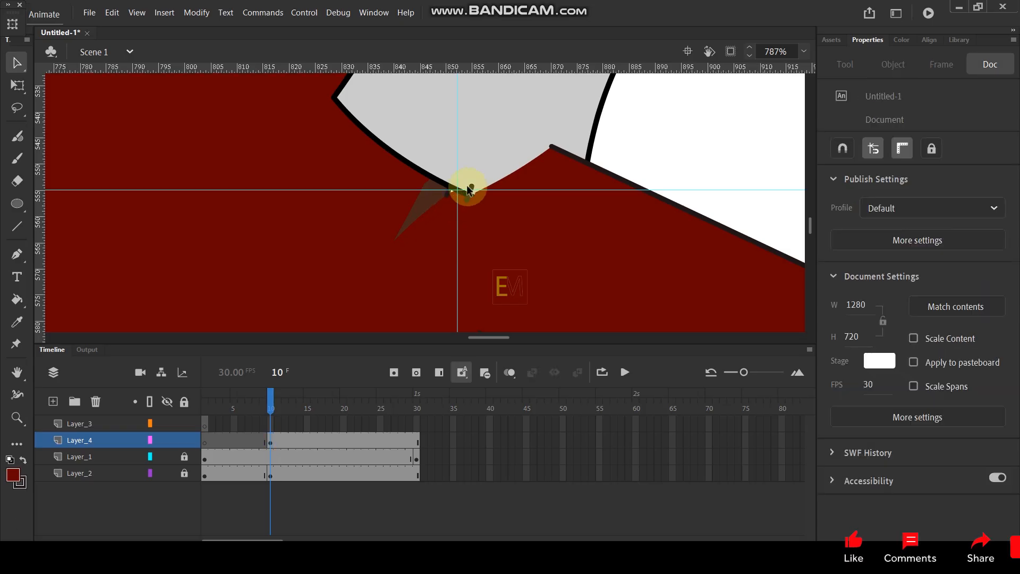
Remove the vertical and horizontal guides from the stage and play the animation.
drag(457, 194, 521, 14)
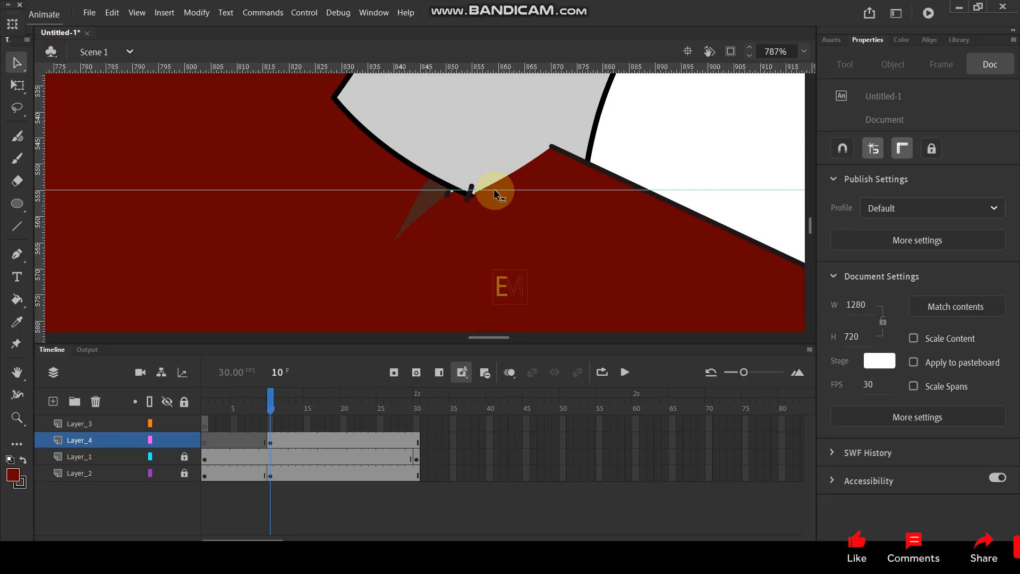
drag(493, 189, 579, 13)
scroll(506, 110, down, 5)
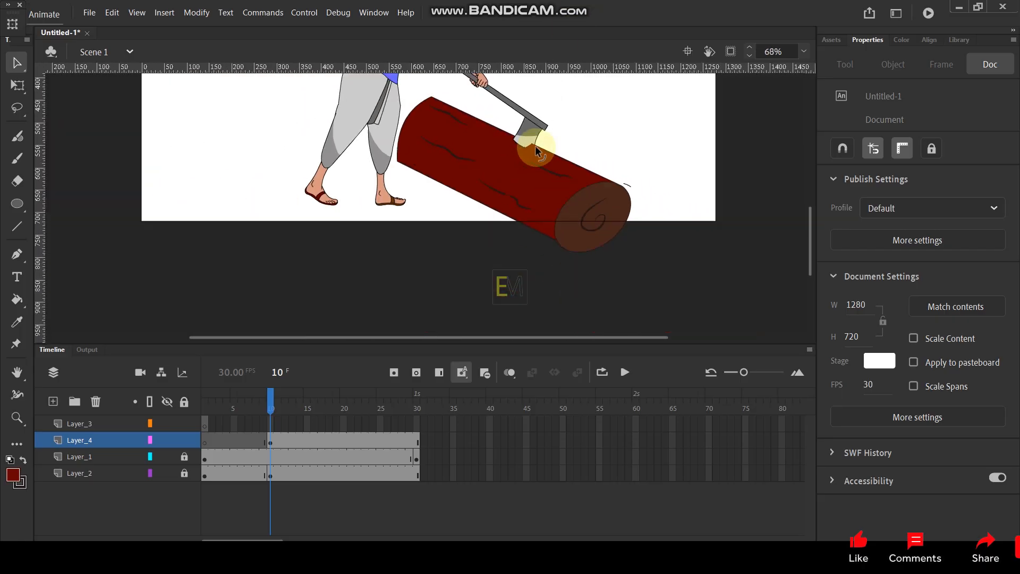
key(Return)
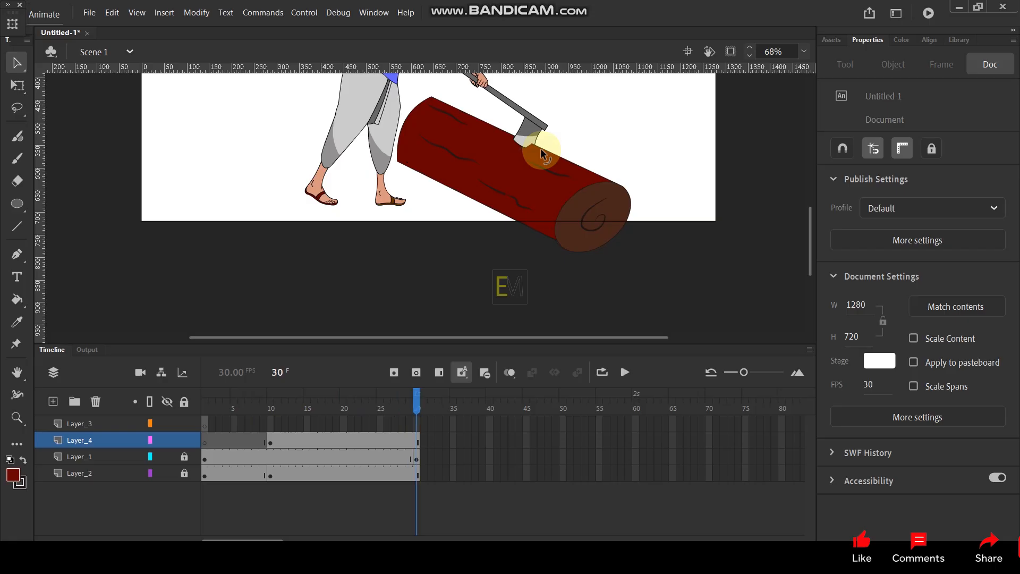
key(Return)
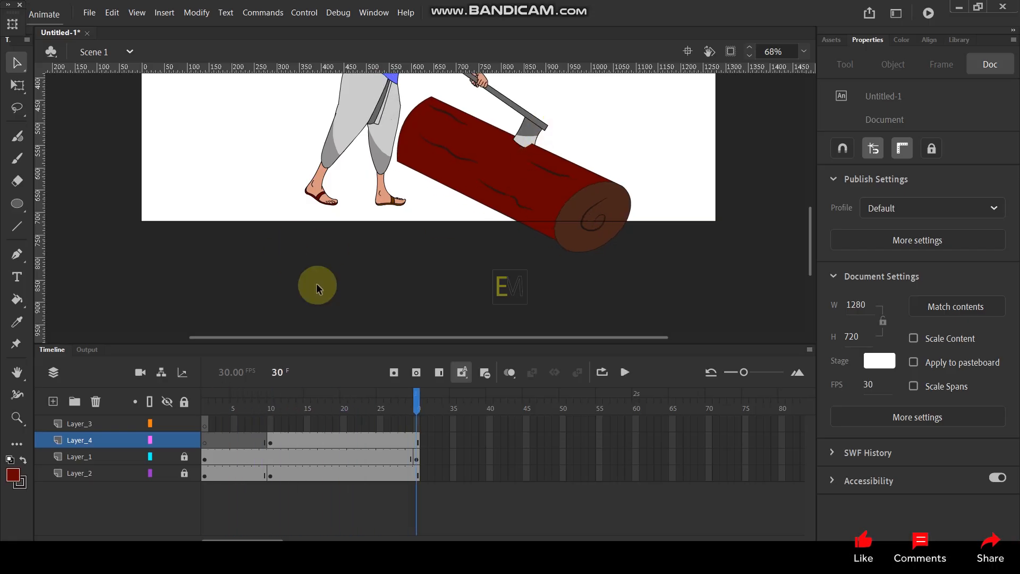
Unlock Layer_2, turn on onion skinning, and extend its range from frame 1 past the frame 10 log keyframe.
drag(215, 407, 272, 410)
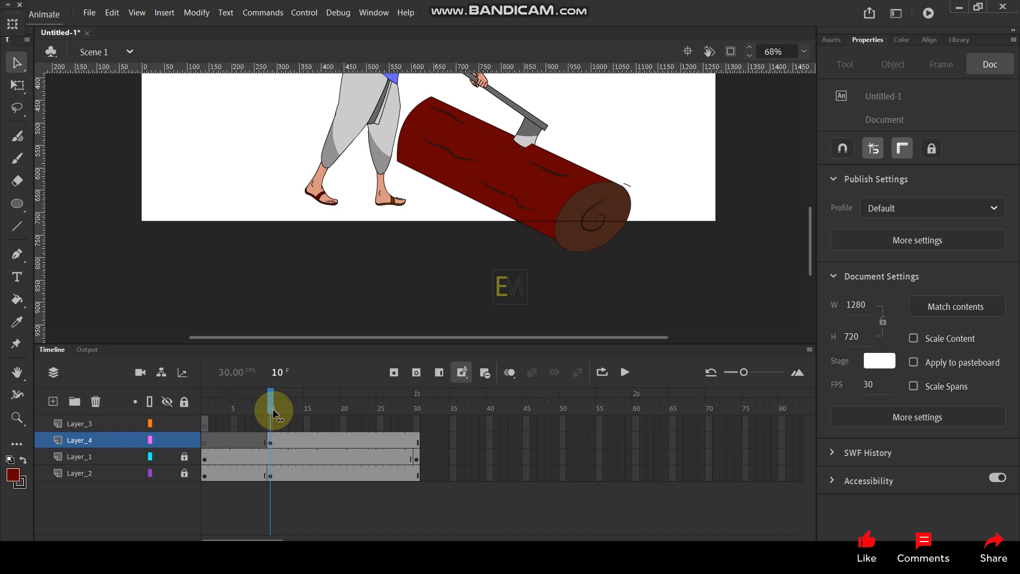
click(271, 473)
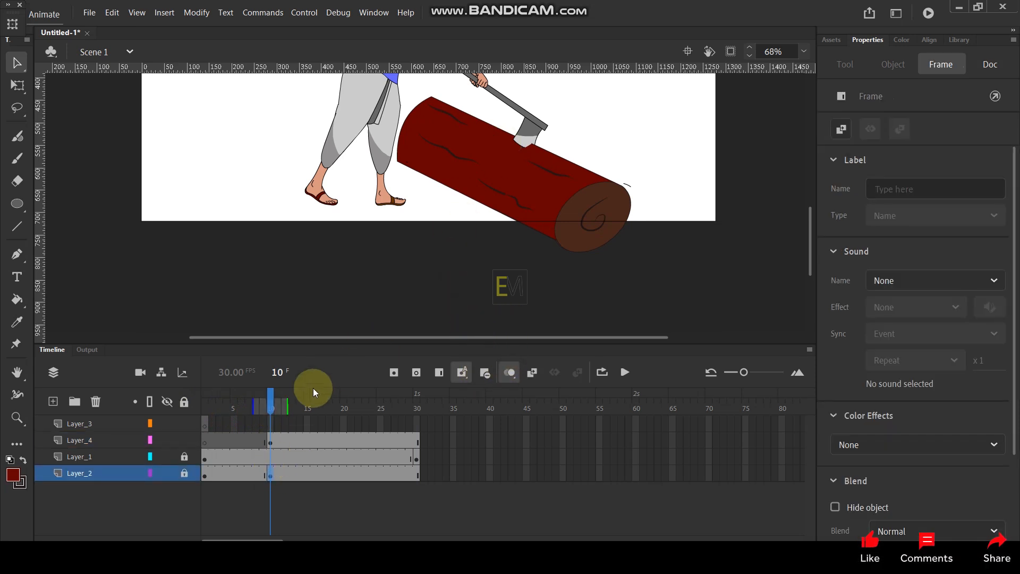
click(183, 473)
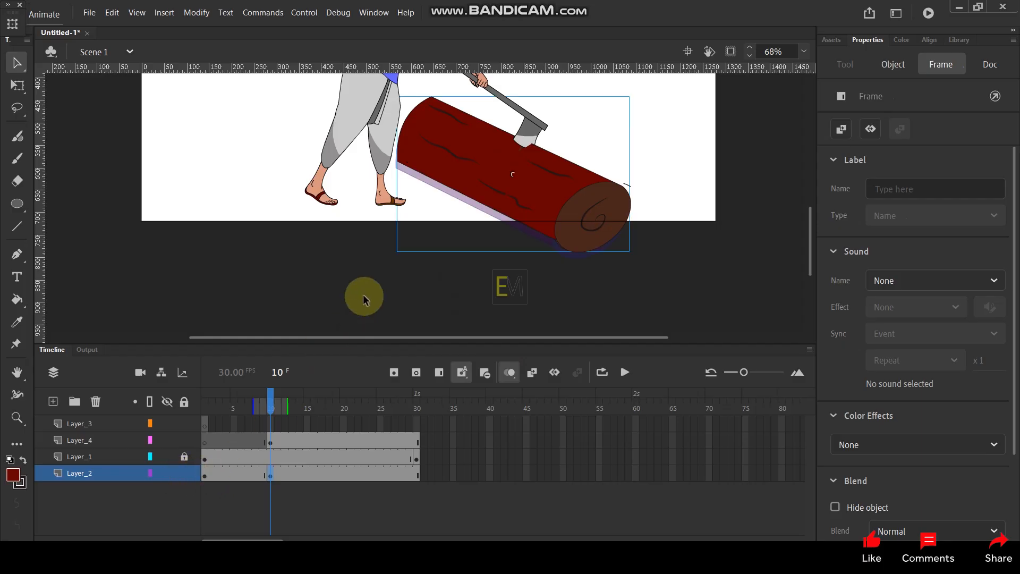
click(211, 406)
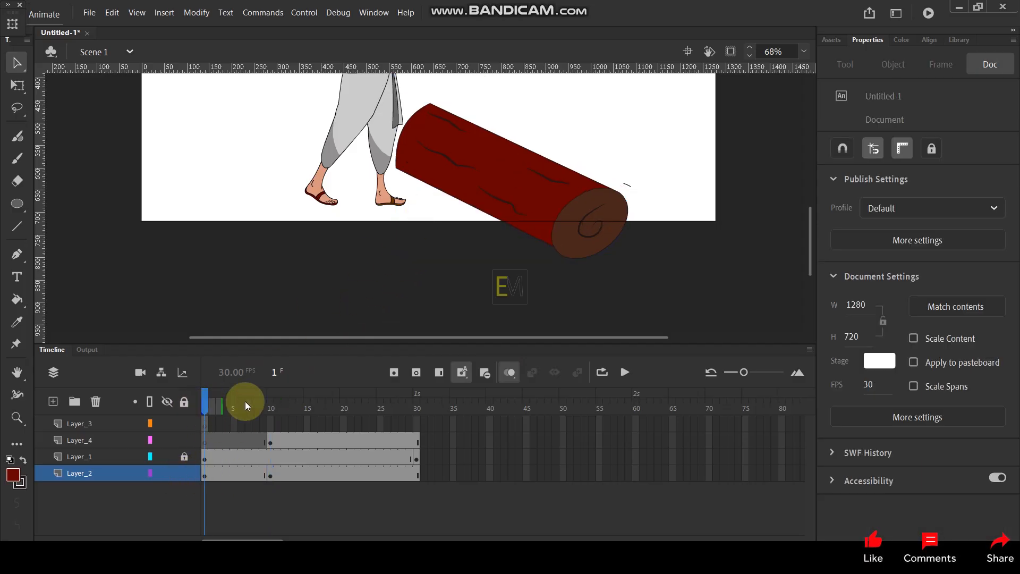
click(205, 476)
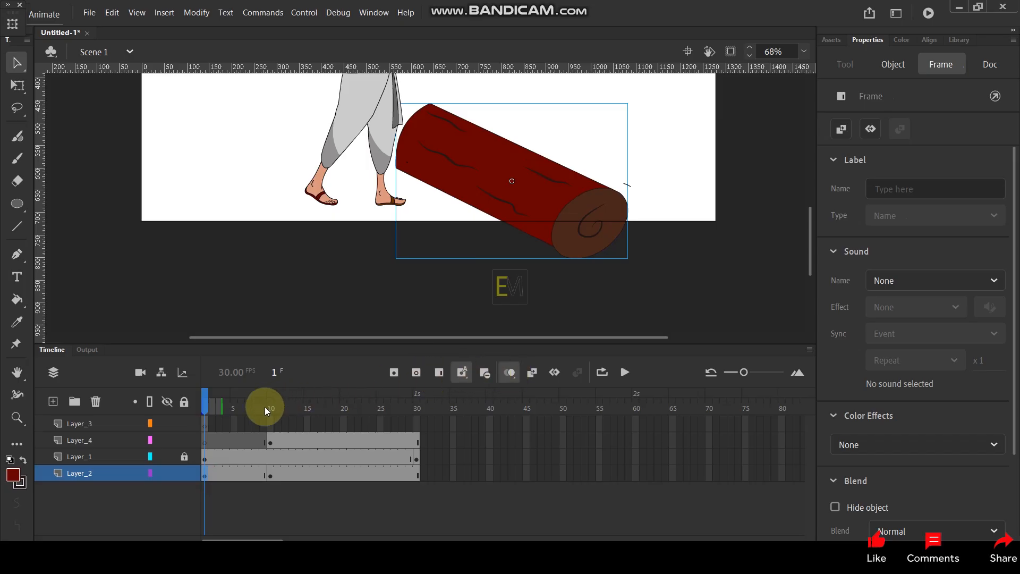
drag(221, 406, 295, 407)
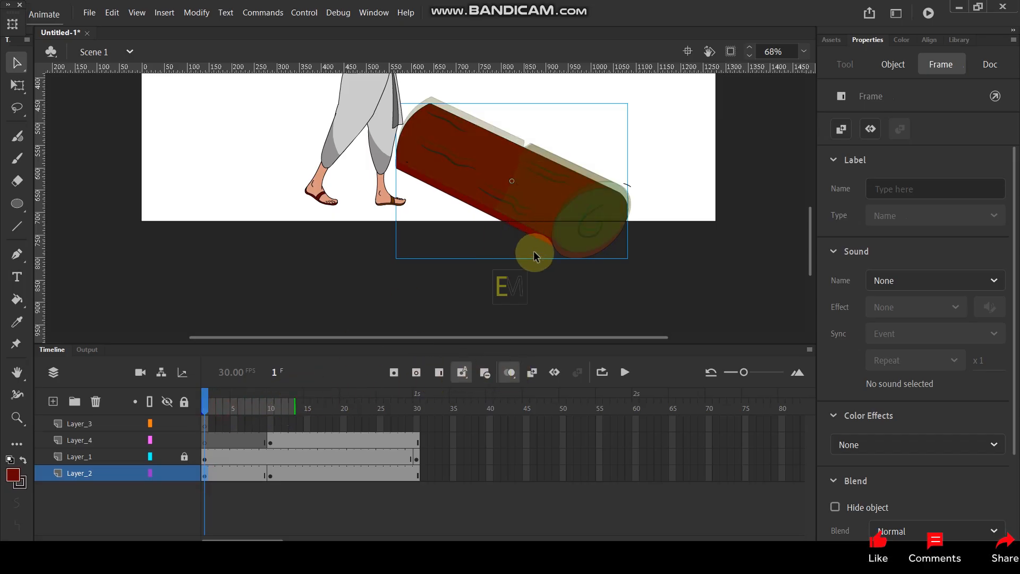
Move the frame 1 log to X 570.25, Y 442 to align with the frame 10 log, and turn off onion skinning.
click(526, 237)
scroll(528, 234, up, 2)
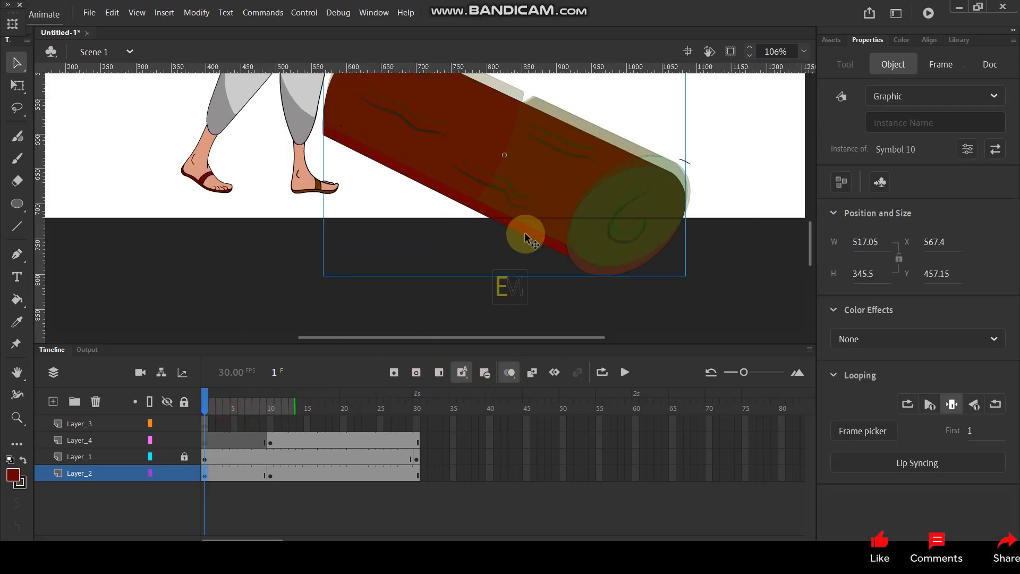
drag(526, 234, 527, 222)
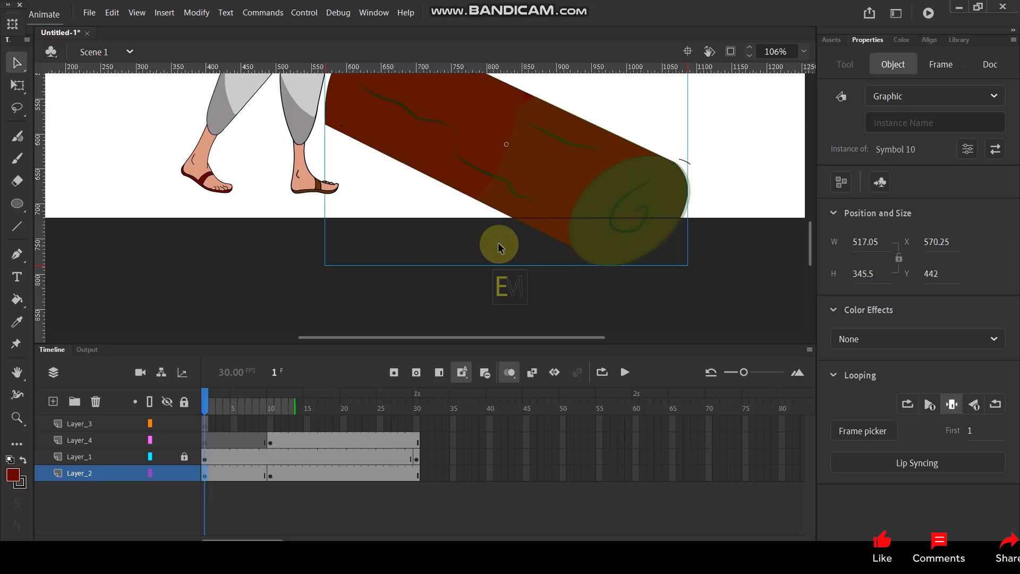
click(508, 372)
Play the animation from the start to check the log's position across frames.
scroll(525, 240, down, 3)
mouse_move(223, 401)
mouse_down()
mouse_move(212, 403)
mouse_move(298, 402)
mouse_move(153, 411)
mouse_move(324, 405)
mouse_move(157, 410)
mouse_move(212, 404)
mouse_up()
key(Return)
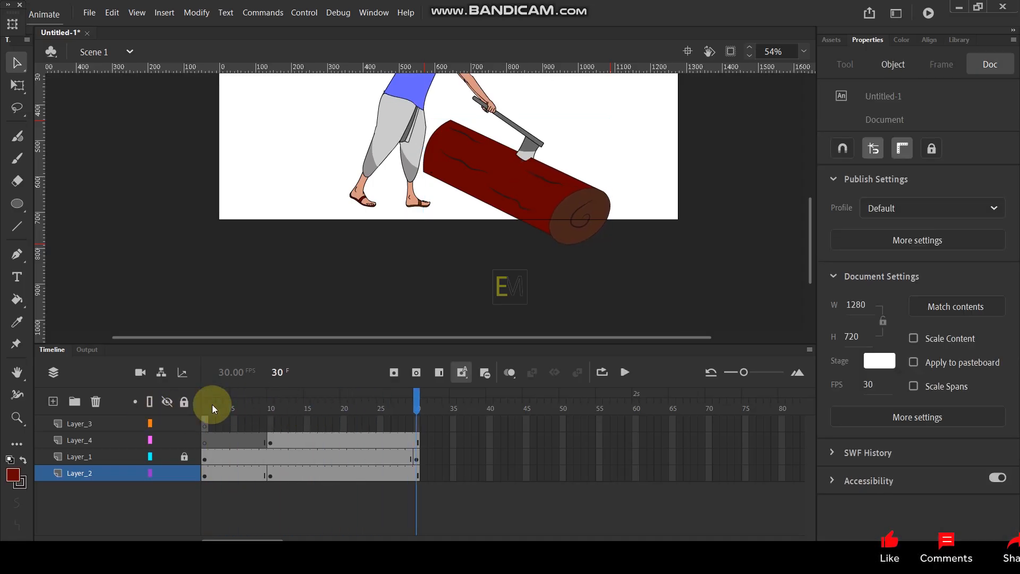
click(627, 155)
Add a new layer above Layer_4 and insert a blank keyframe on it at frame 10.
click(271, 407)
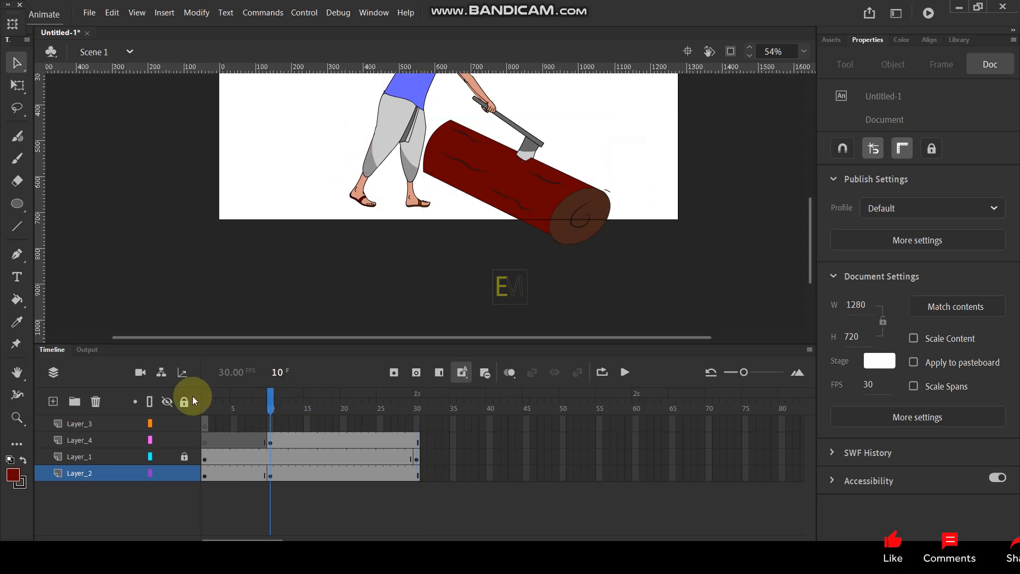
click(54, 401)
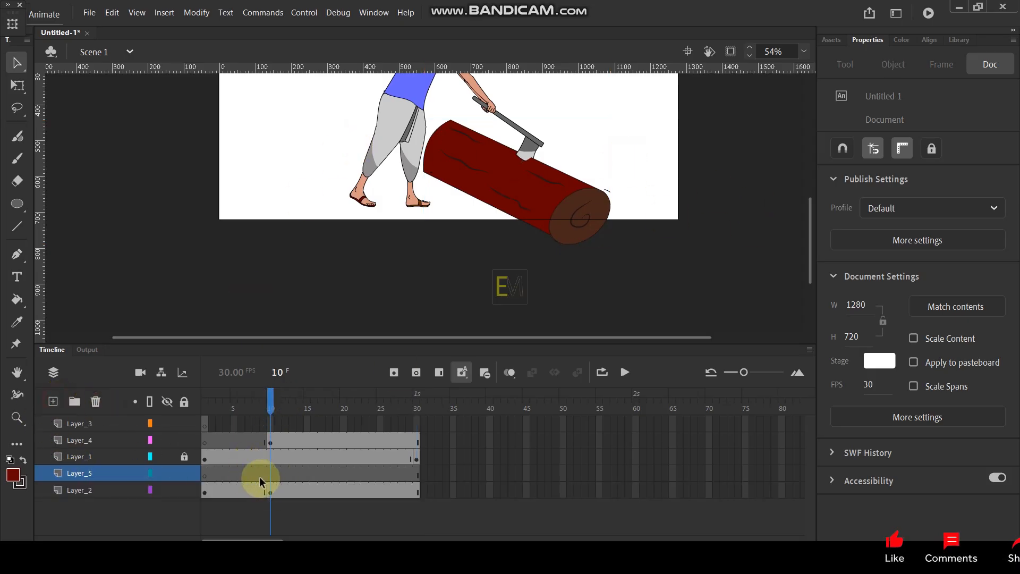
drag(97, 475, 108, 433)
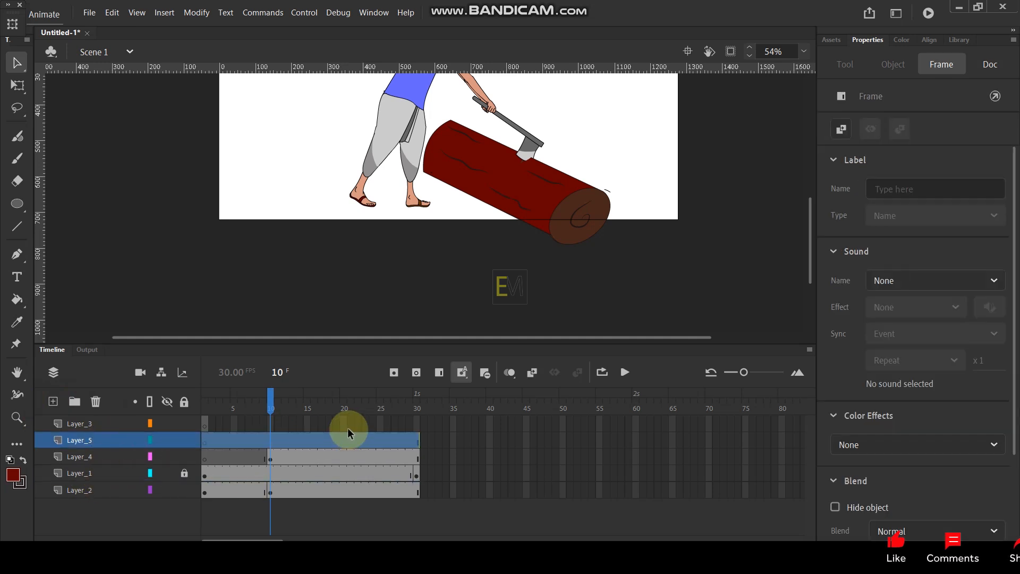
click(288, 445)
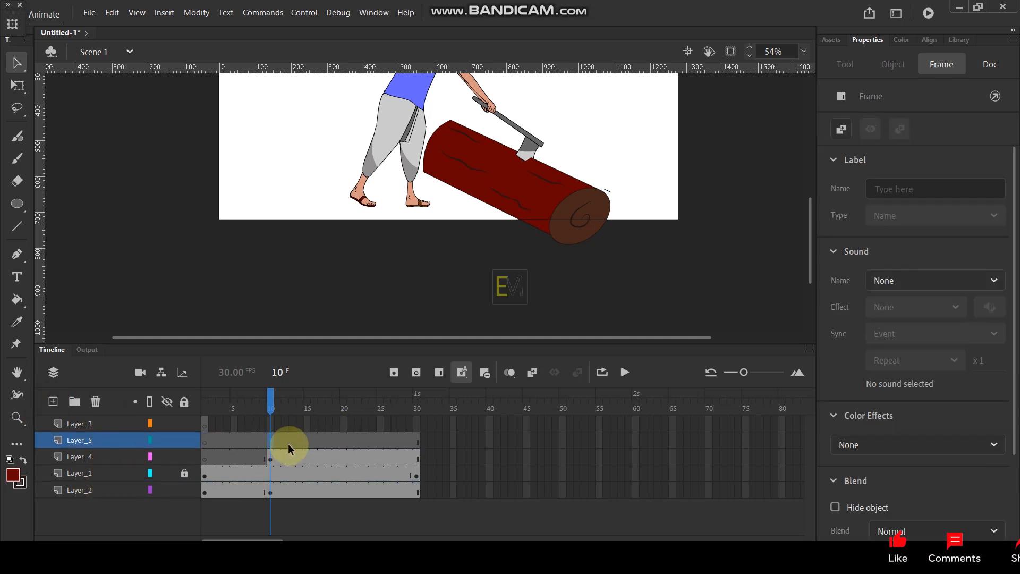
Paint a small teardrop-shaped wood chip beside the axe blade on Layer_5 and fill it with the log's dark red.
scroll(558, 138, up, 3)
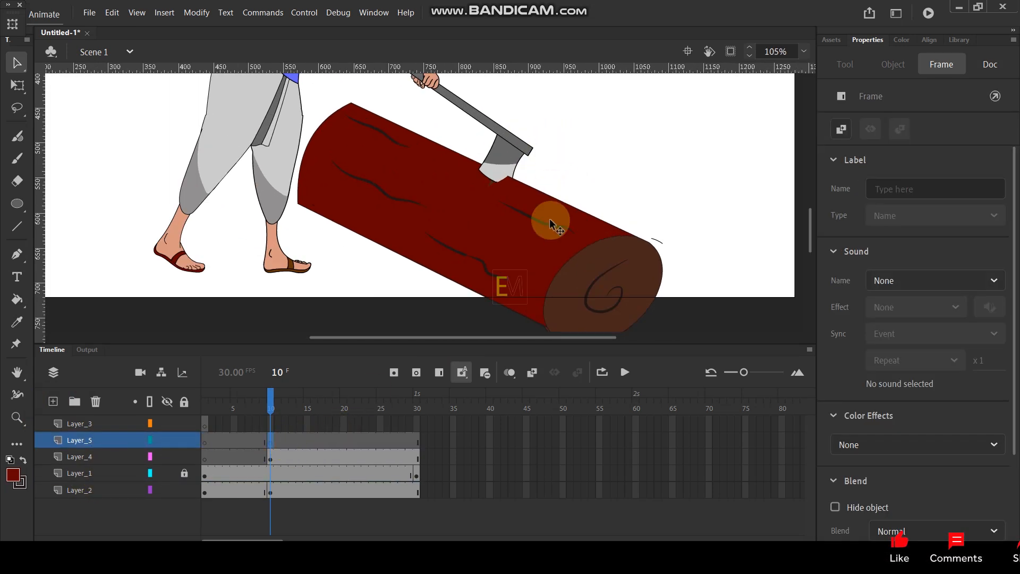
key(y)
scroll(531, 176, up, 3)
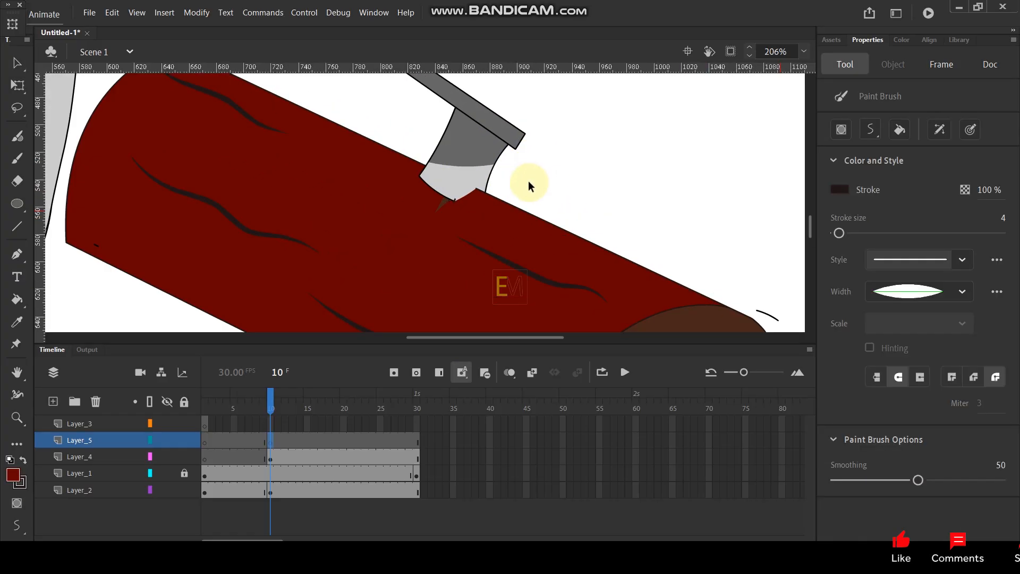
mouse_move(547, 162)
mouse_down()
mouse_move(525, 176)
mouse_move(533, 172)
mouse_up()
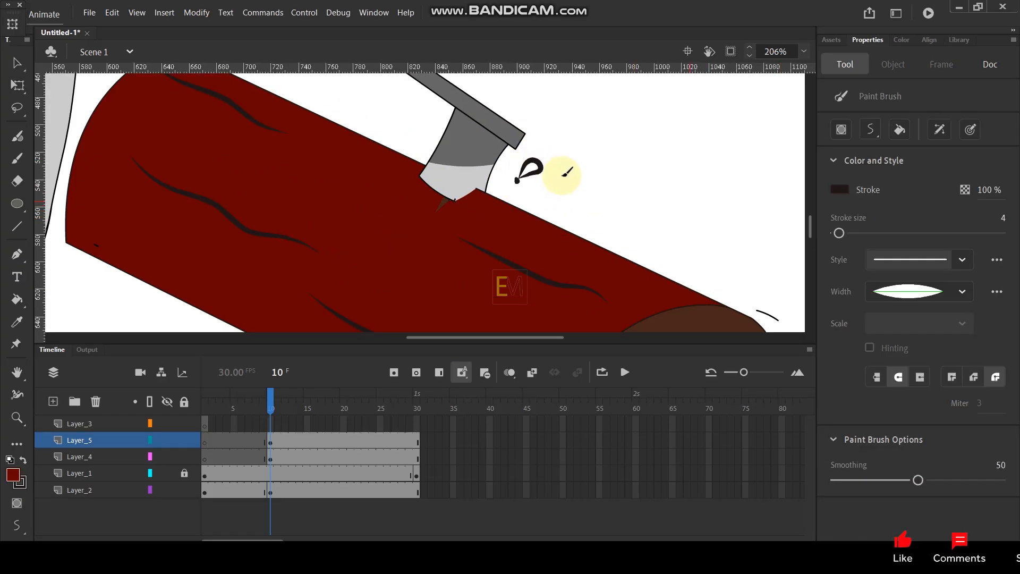
key(k)
click(538, 233)
click(526, 205)
Delete the wood chip's dark outline, keeping only its dark red fill.
key(v)
click(534, 171)
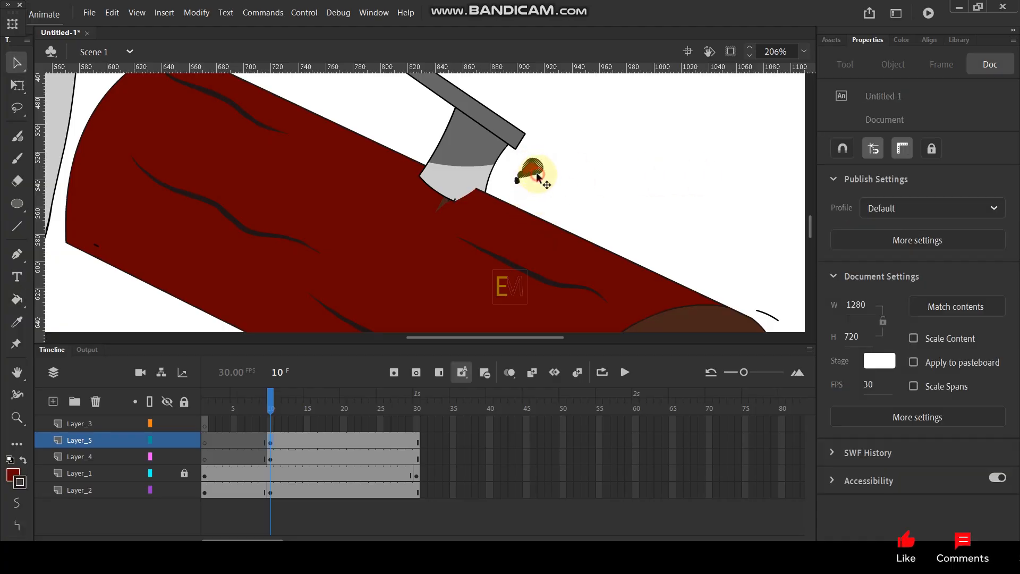
click(537, 177)
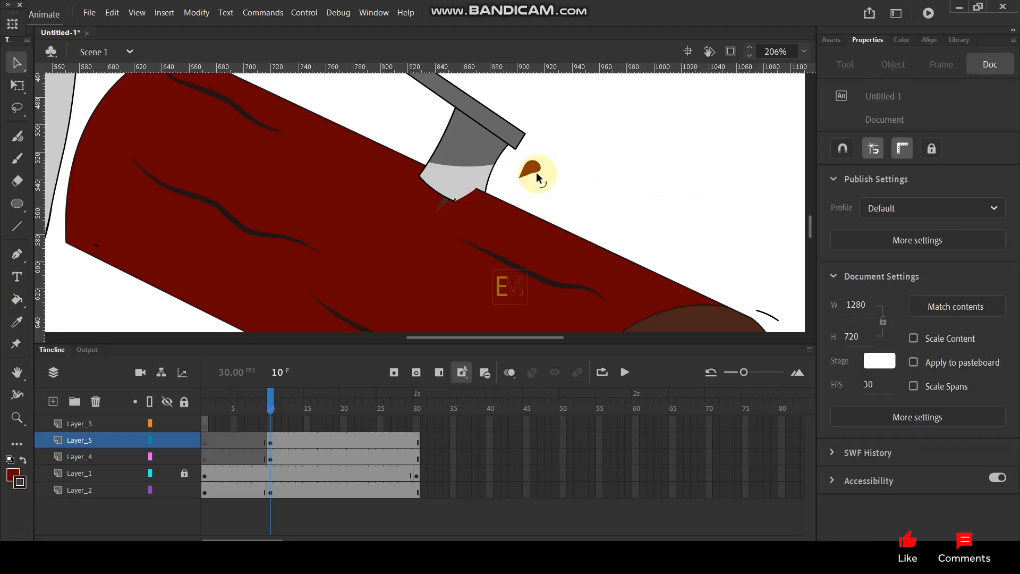
Duplicate the wood chip to the character's side of the axe blade and rotate the copy to point toward the notch.
click(540, 173)
drag(540, 174, 418, 129)
click(24, 85)
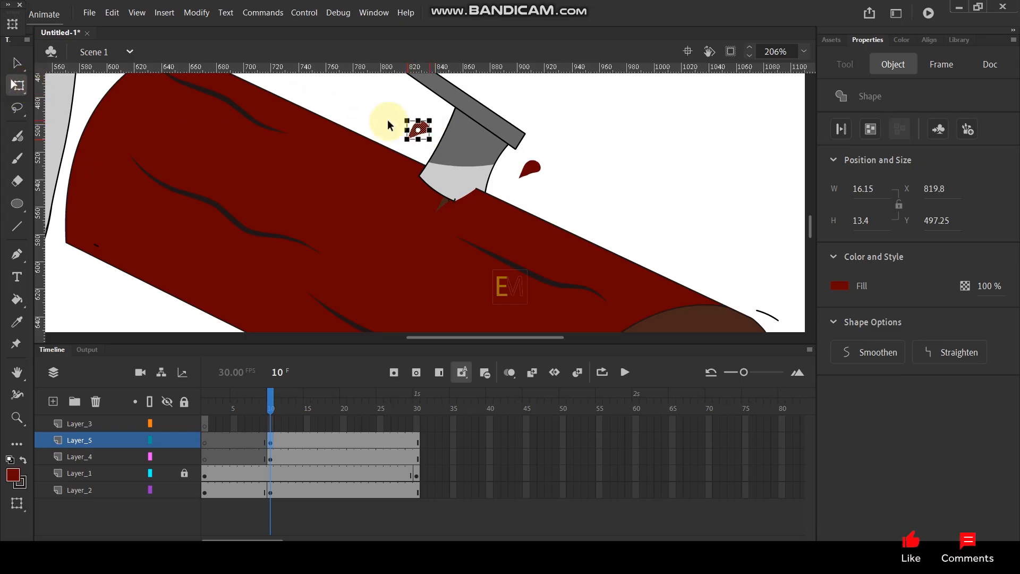
drag(433, 114, 404, 97)
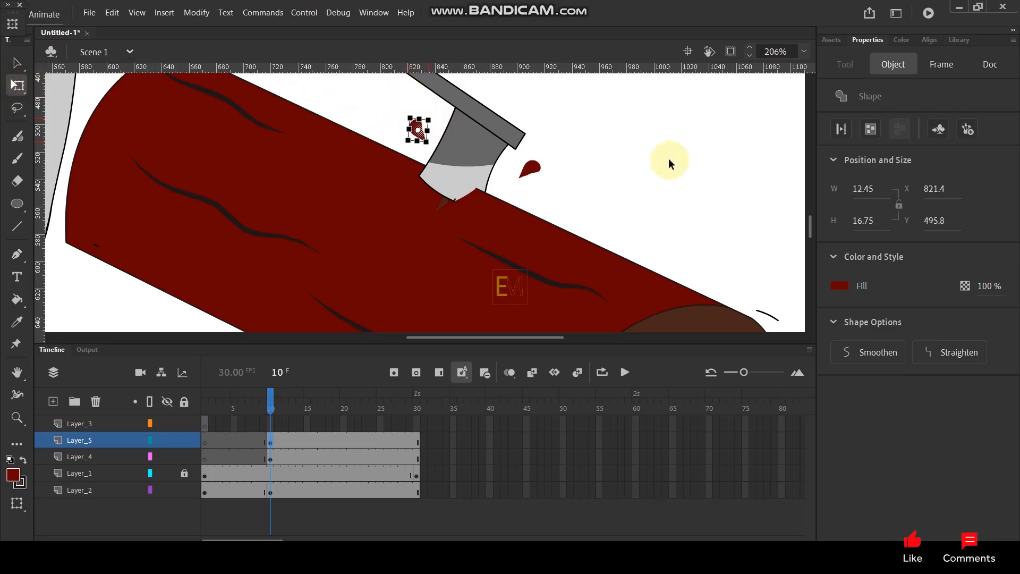
Deselect the chip and play the animation to check the two wood chips.
click(645, 150)
key(Return)
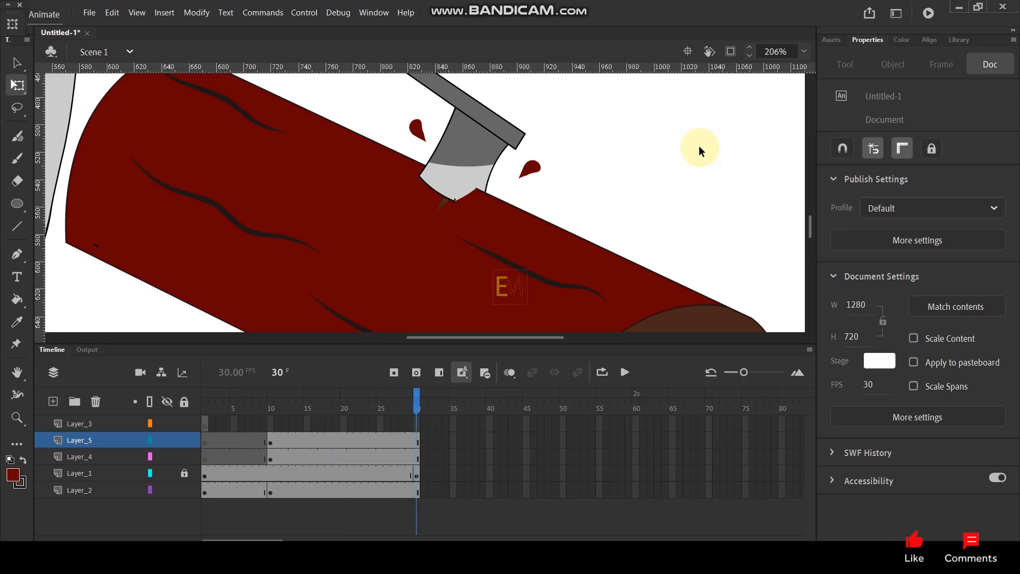
key(Return)
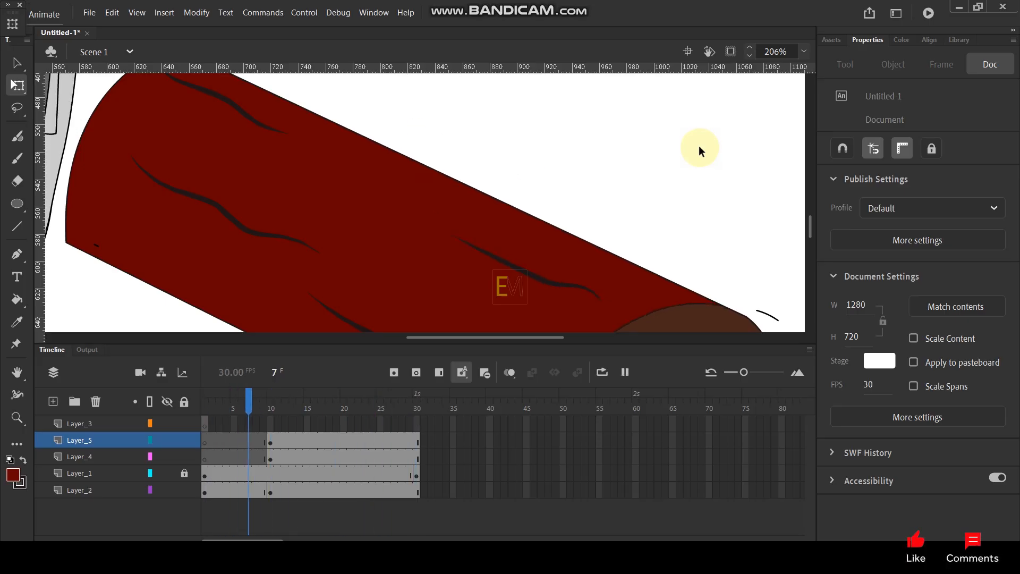
Delete both wood chips from Layer_5 at frame 30.
click(529, 169)
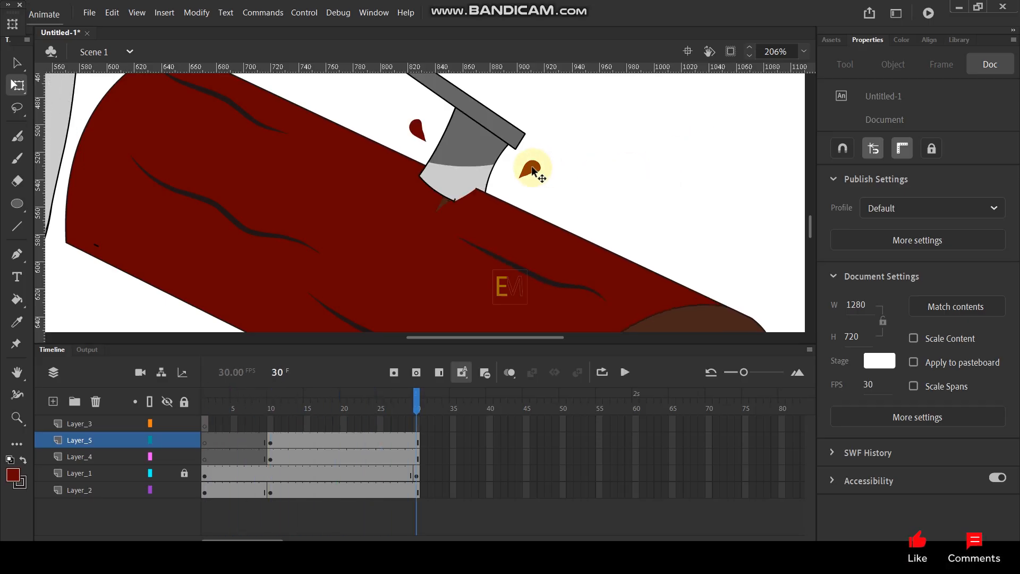
key(Delete)
click(418, 130)
key(Delete)
Remove the keyframe at frame 30 on Layer_1 and return to frame 1.
scroll(602, 153, down, 5)
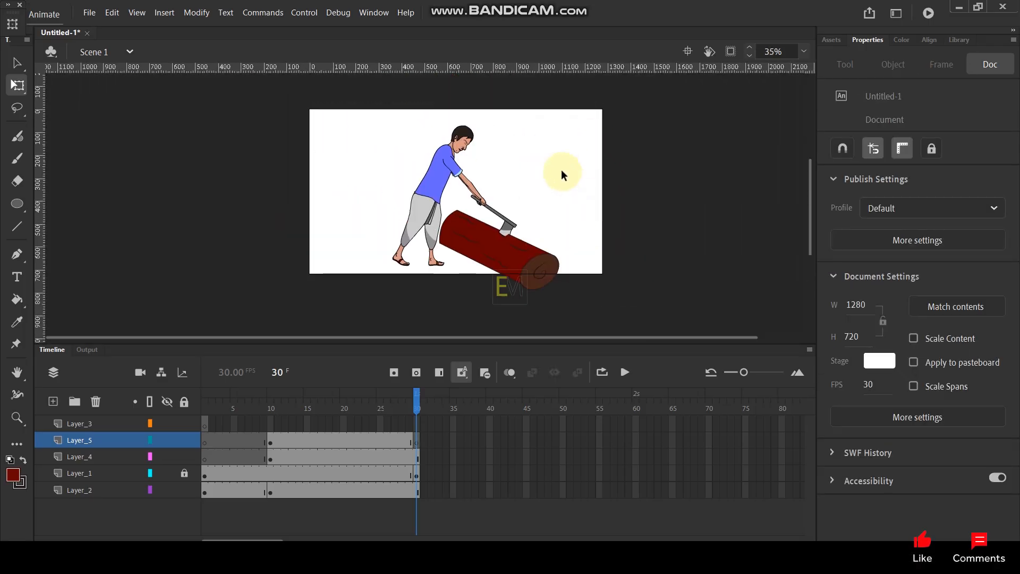
click(165, 473)
click(165, 473)
click(416, 474)
drag(415, 477, 343, 425)
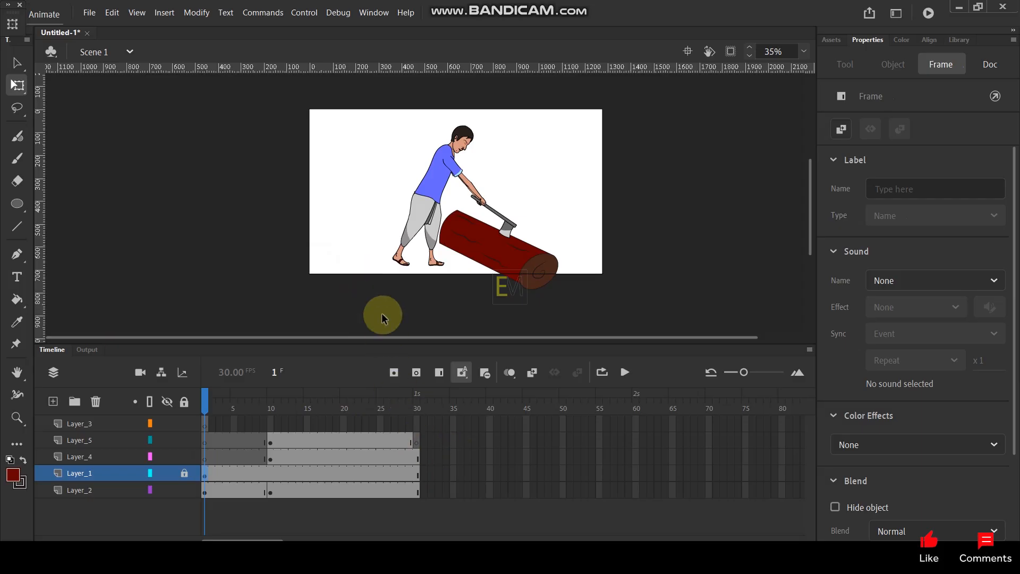
Test the movie in a maximized preview window and close the preview.
key(ctrl+Return)
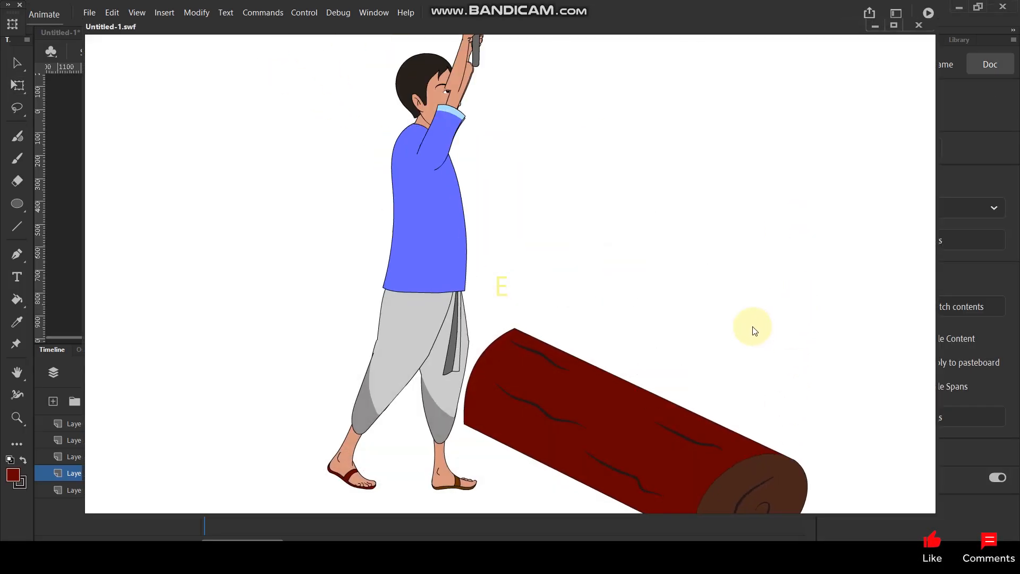
click(896, 26)
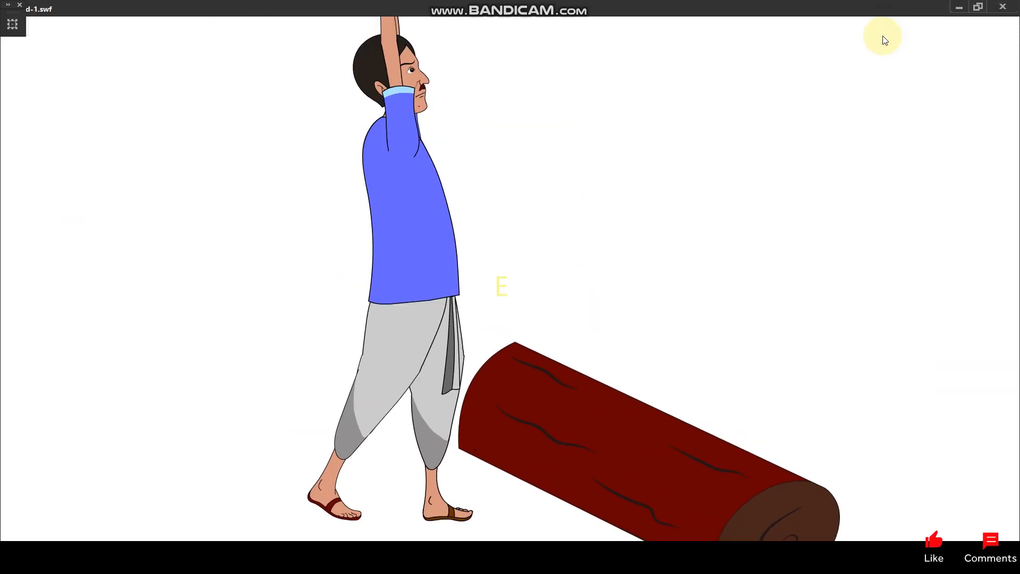
click(1003, 7)
Delete the wood chips from Layer_5 at frame 10.
drag(209, 406, 271, 410)
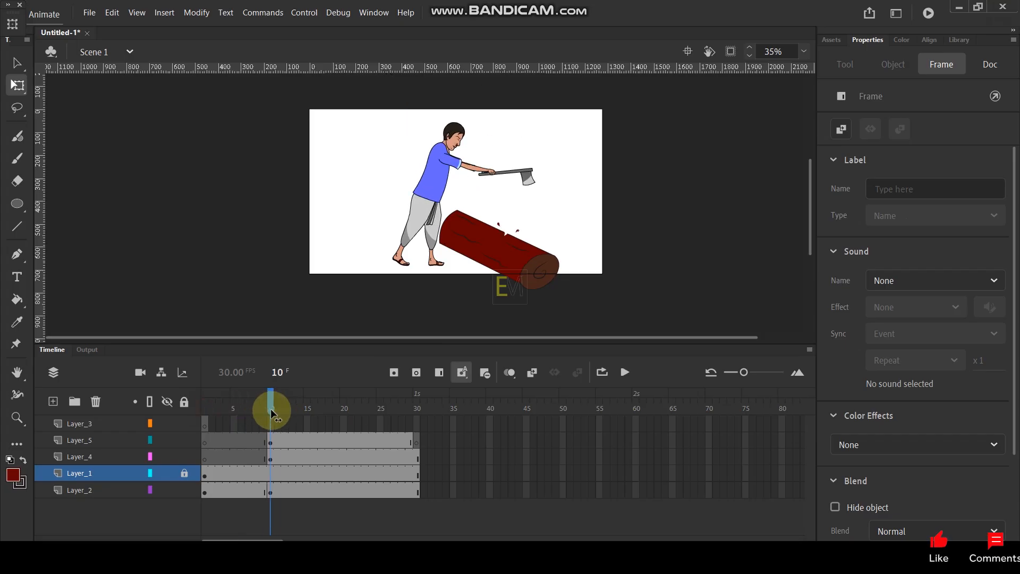
scroll(511, 234, up, 5)
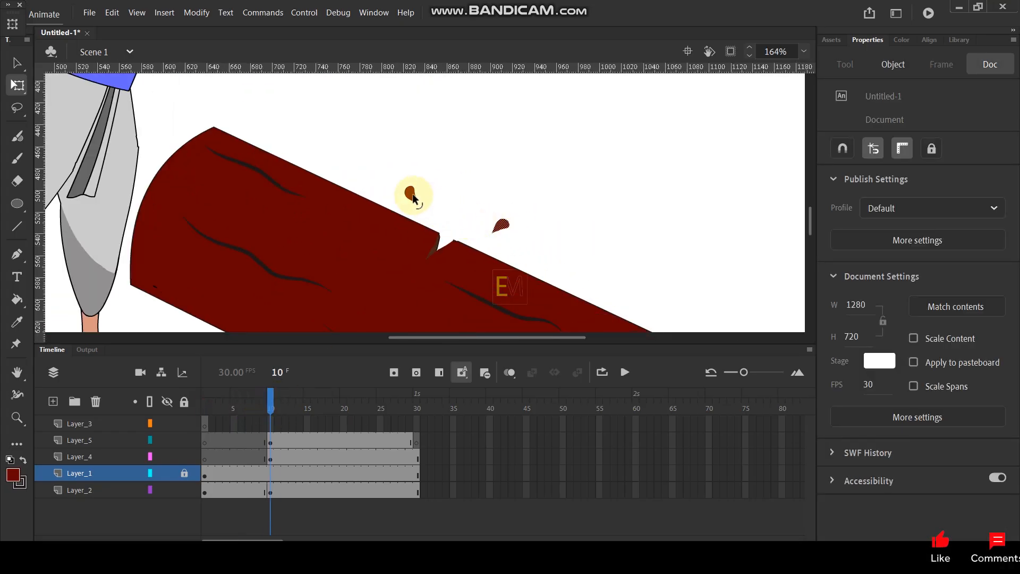
click(413, 194)
key(Delete)
Return to frame 1, test the movie again without the chips in a maximized preview, and close the preview.
drag(279, 397, 197, 416)
key(ctrl+Return)
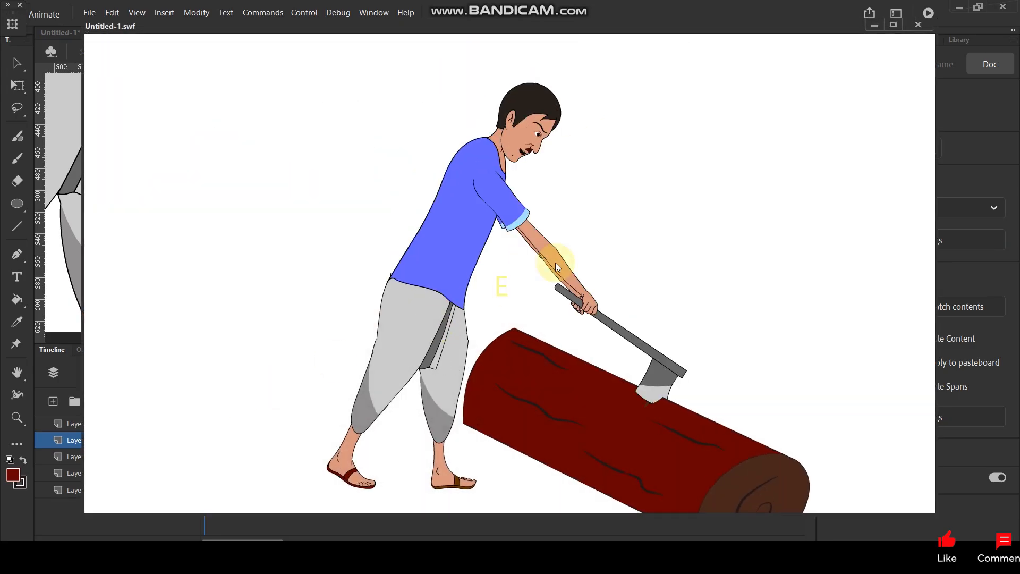
click(894, 25)
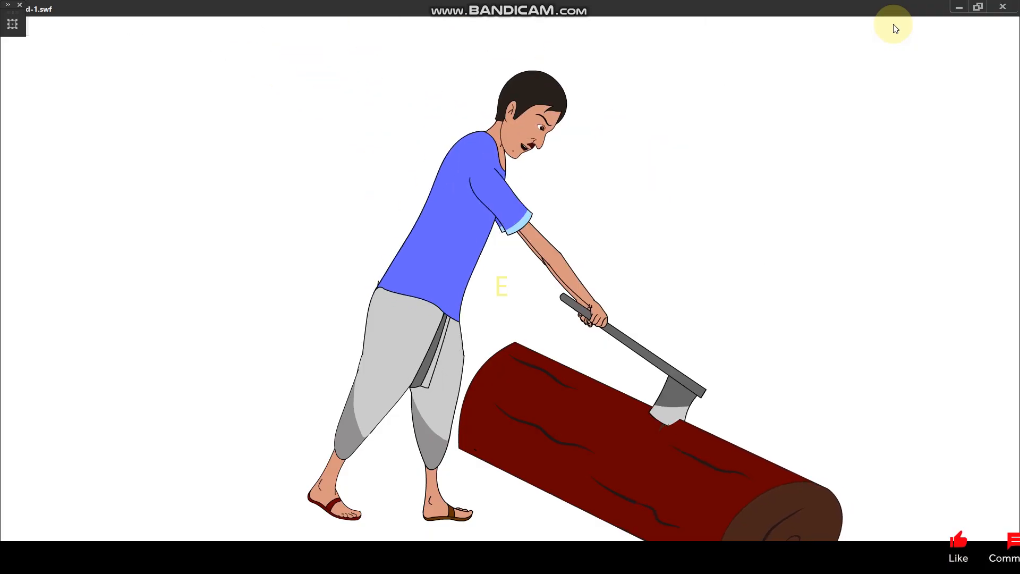
click(1010, 5)
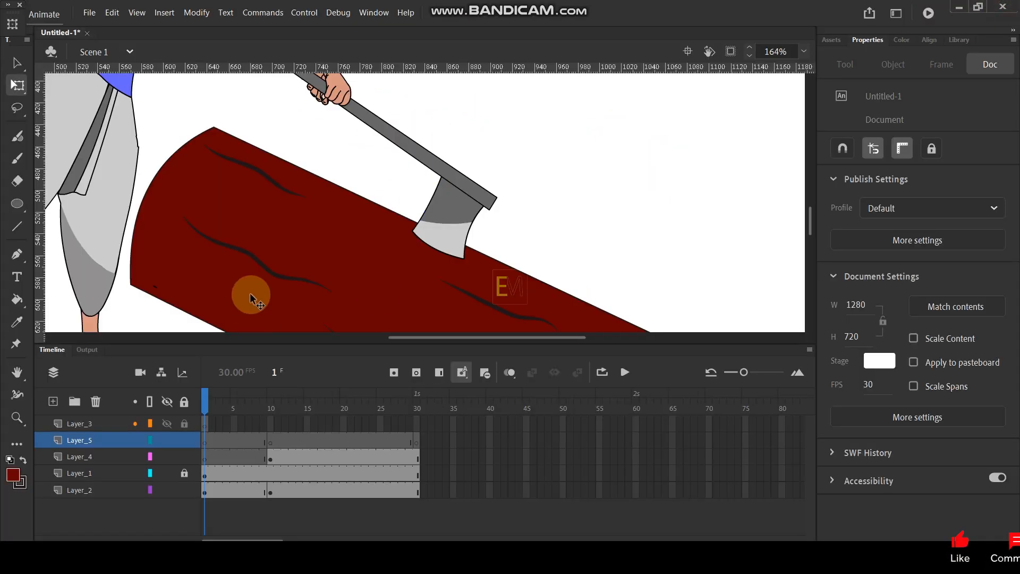
Open the head symbol inside the character symbol for editing and go to its frame 1.
scroll(282, 230, down, 3)
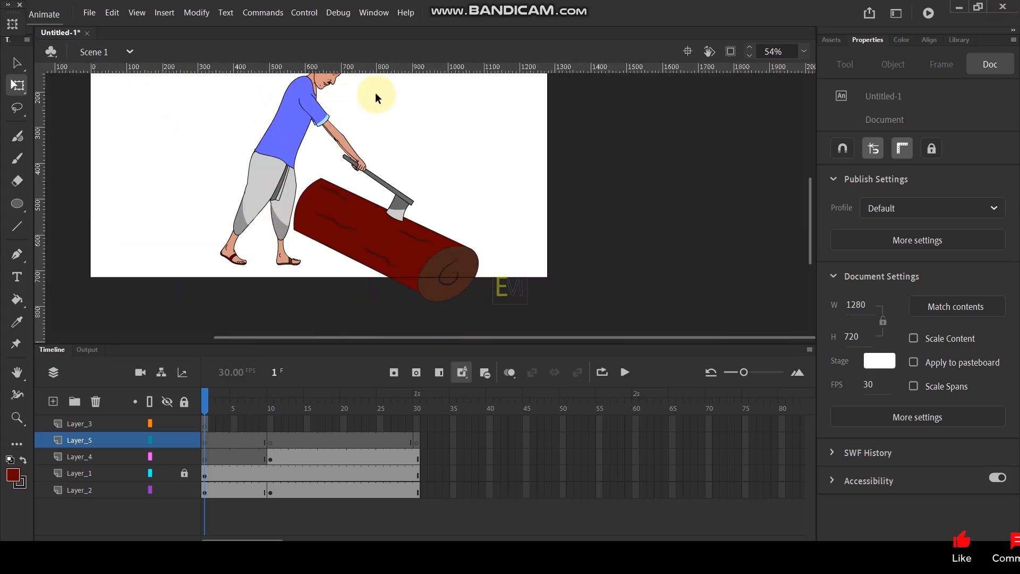
scroll(365, 102, up, 6)
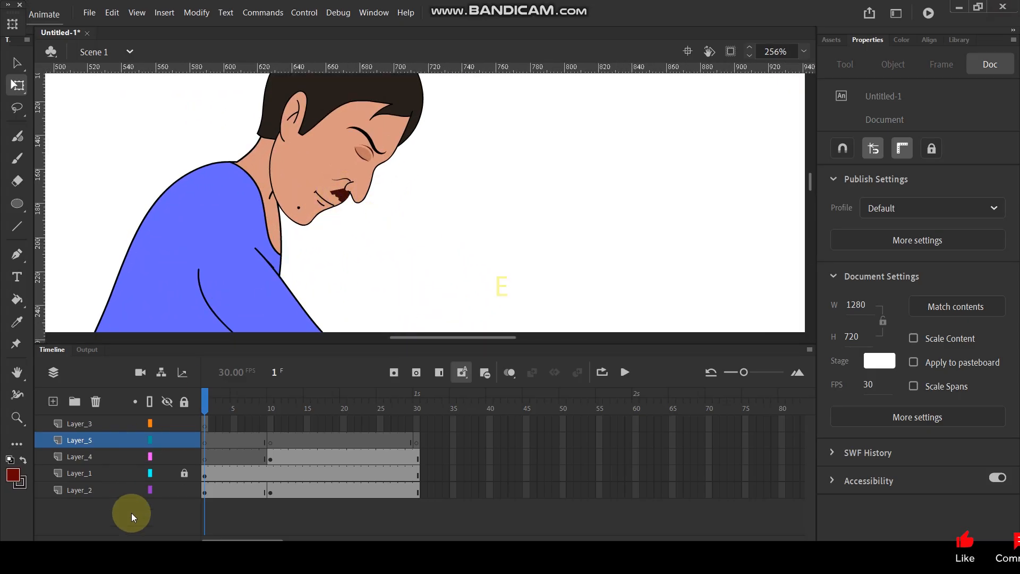
click(327, 194)
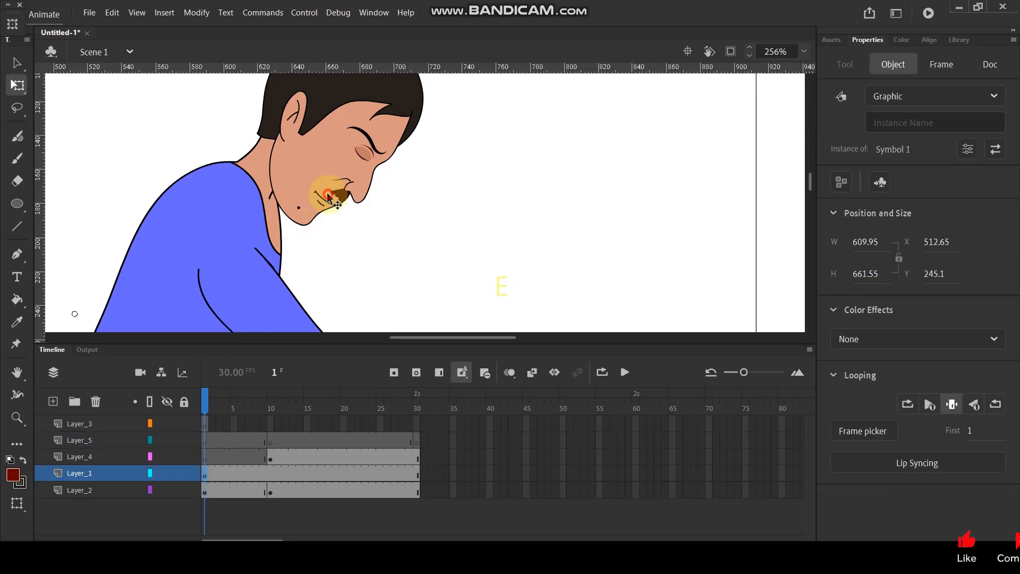
double_click(321, 212)
click(326, 202)
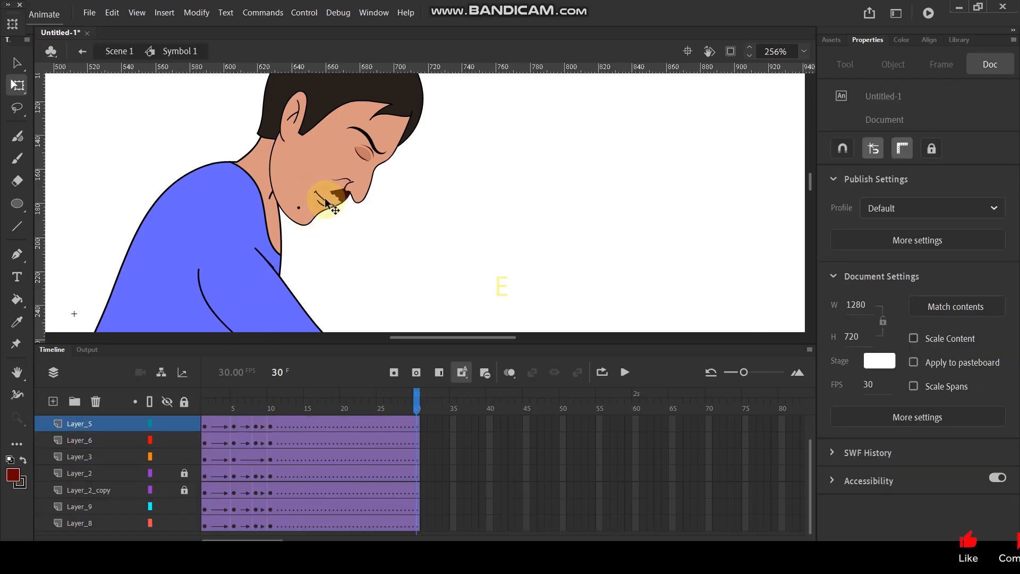
double_click(326, 204)
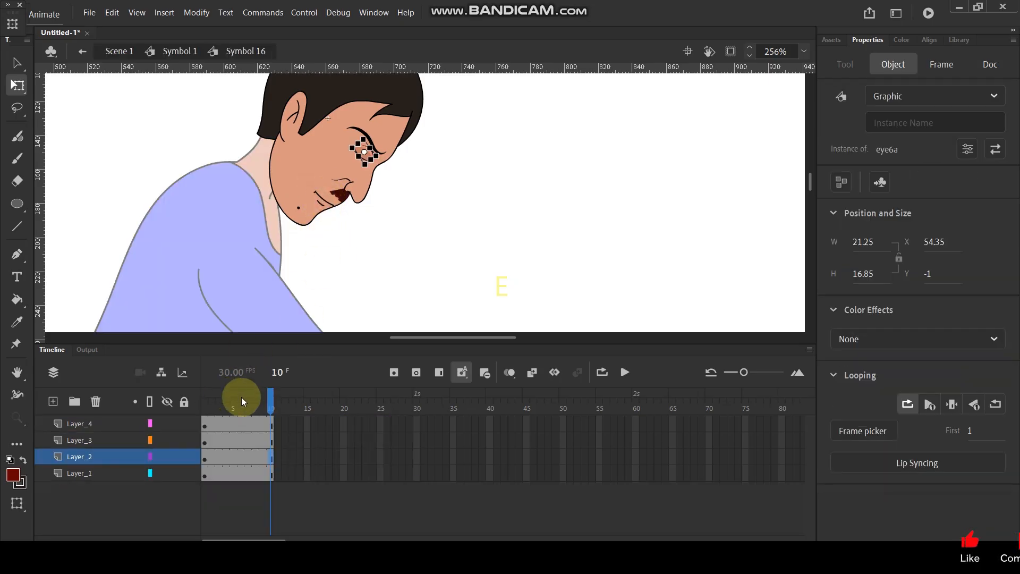
drag(269, 401, 187, 403)
Set the mouth on Layer_4 to single-frame looping with first frame 24, and return to Scene 1.
click(100, 457)
click(388, 210)
click(322, 199)
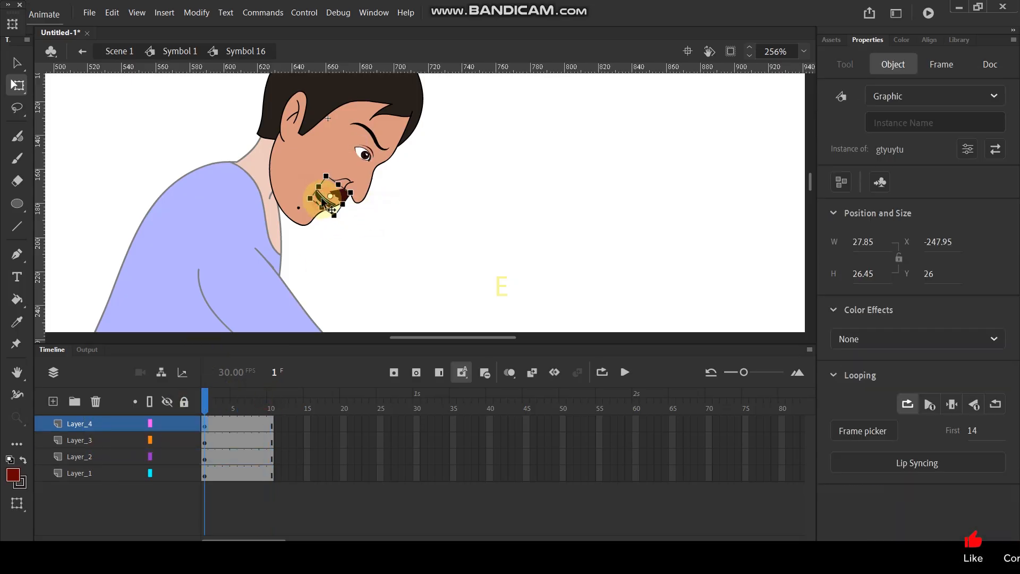
mouse_move(972, 432)
mouse_down()
mouse_move(854, 441)
mouse_move(957, 442)
mouse_up()
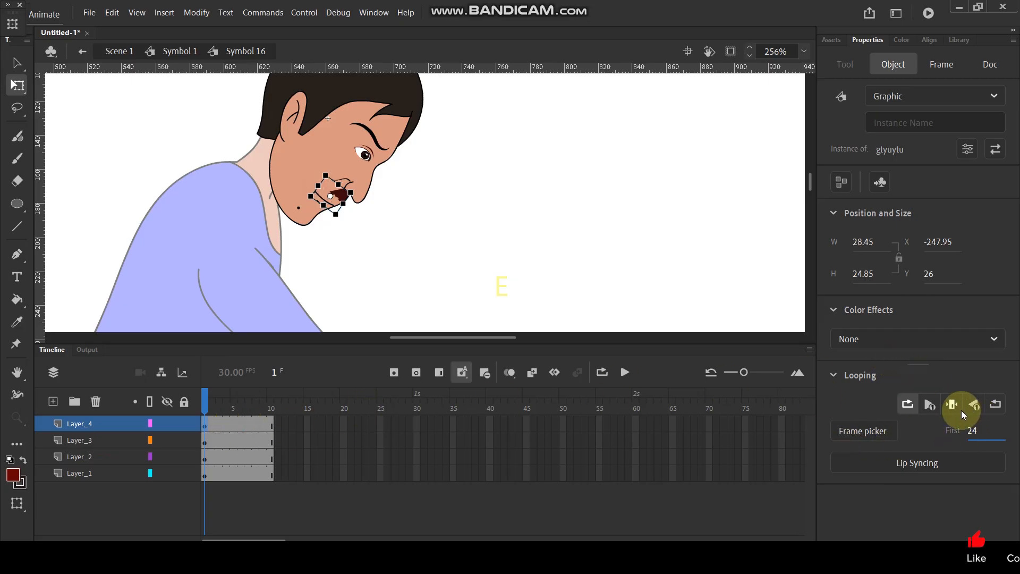
click(129, 50)
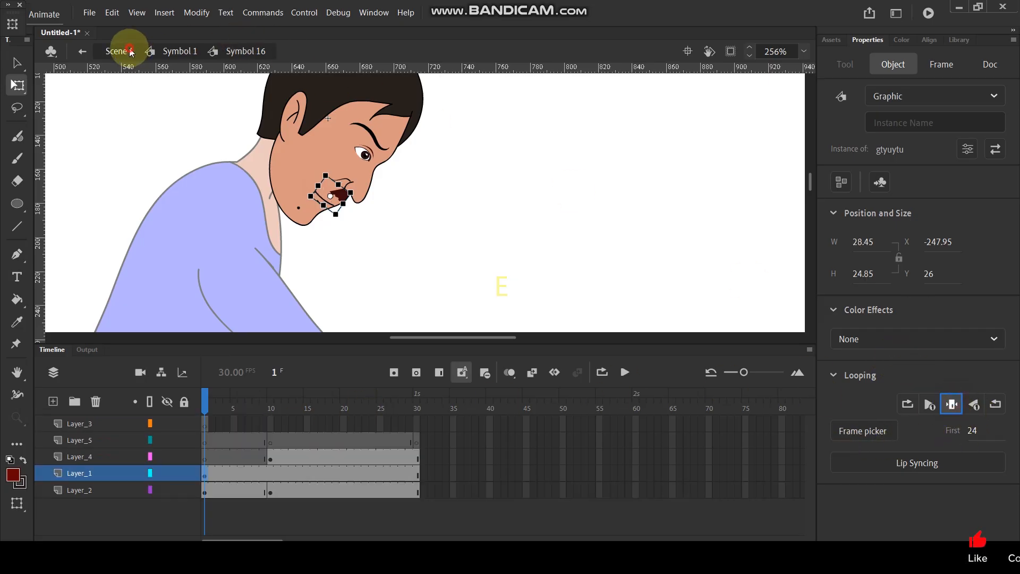
Test the movie with the new mouth in a maximized preview window and close the preview.
click(606, 192)
key(ctrl+Return)
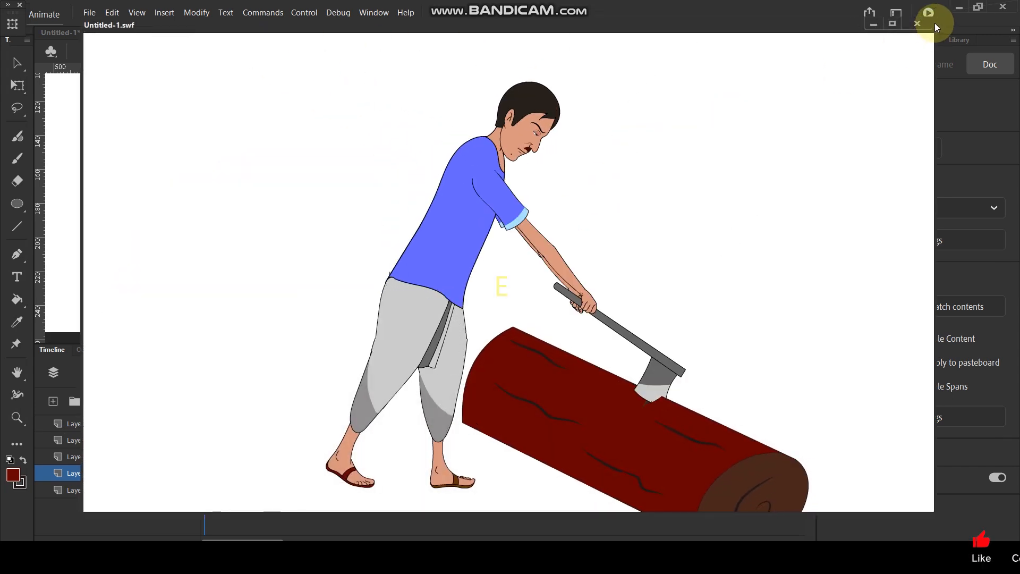
click(893, 24)
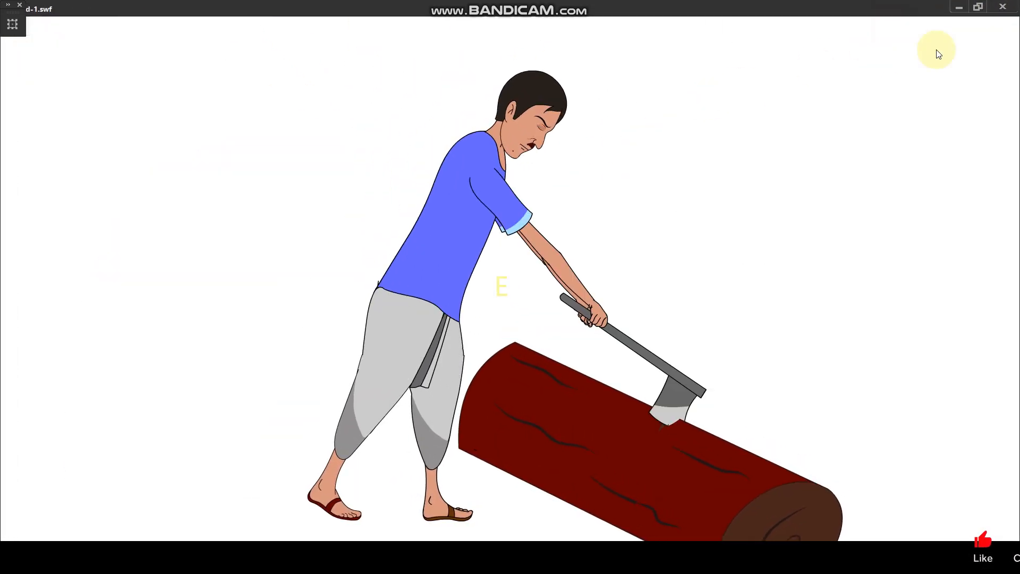
click(1001, 11)
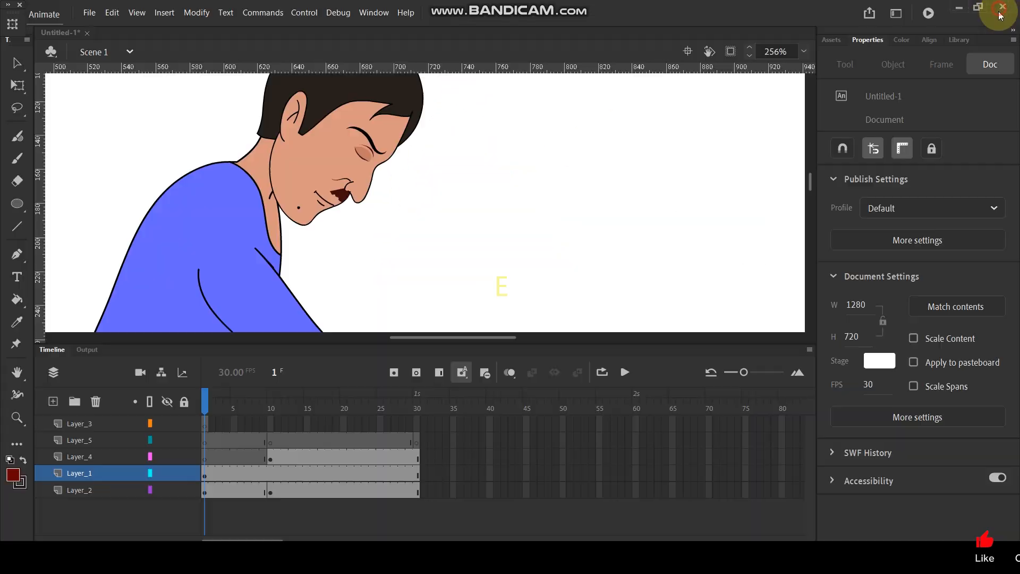
Open the character symbol and synchronize the symbols across the frames of the head's layer, Layer_5.
double_click(342, 169)
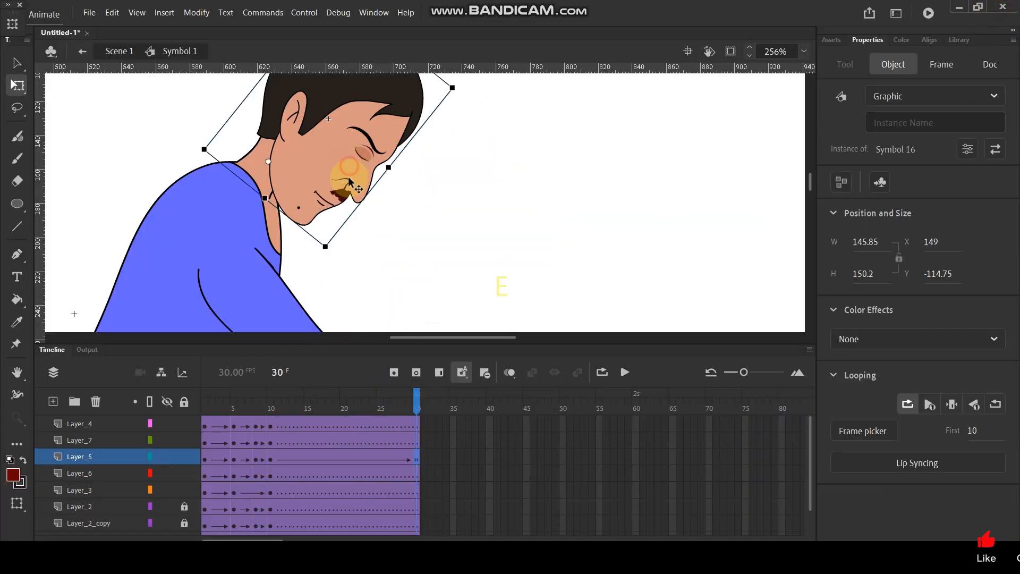
click(112, 461)
right_click(216, 458)
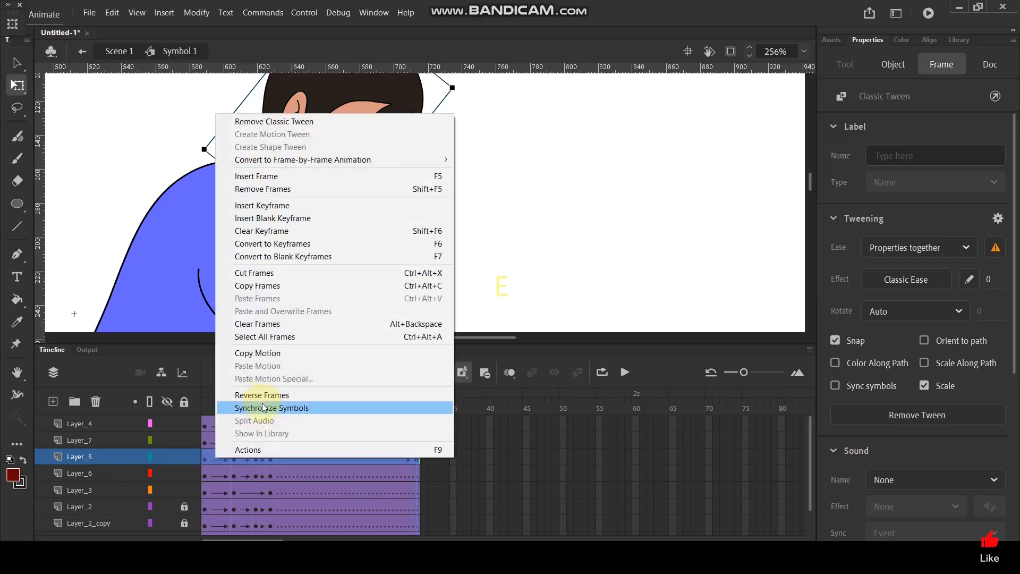
click(262, 408)
click(597, 215)
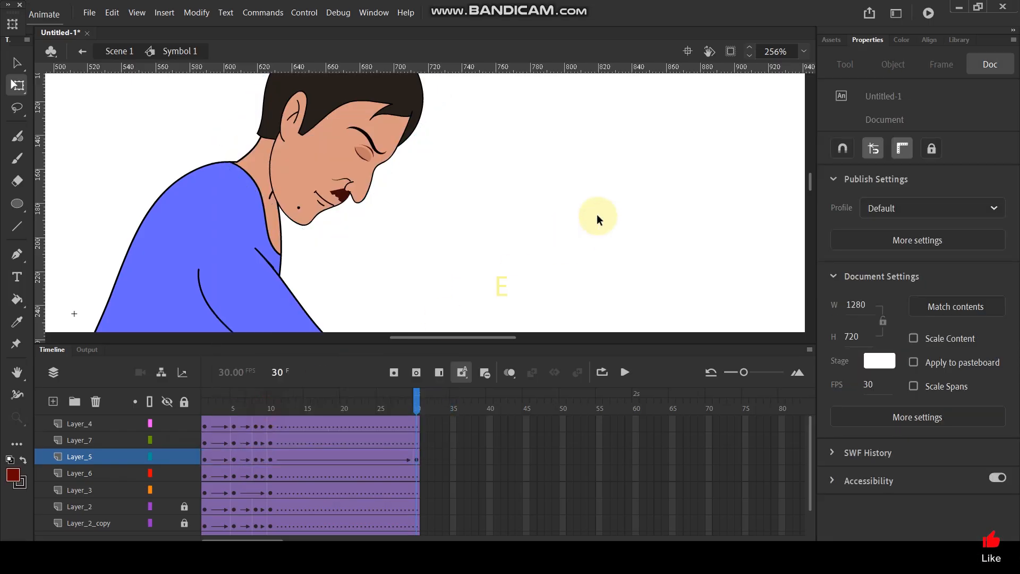
Remove the classic tween between frames 10 and 30 on Layer_5.
click(417, 459)
drag(421, 407, 409, 429)
click(415, 460)
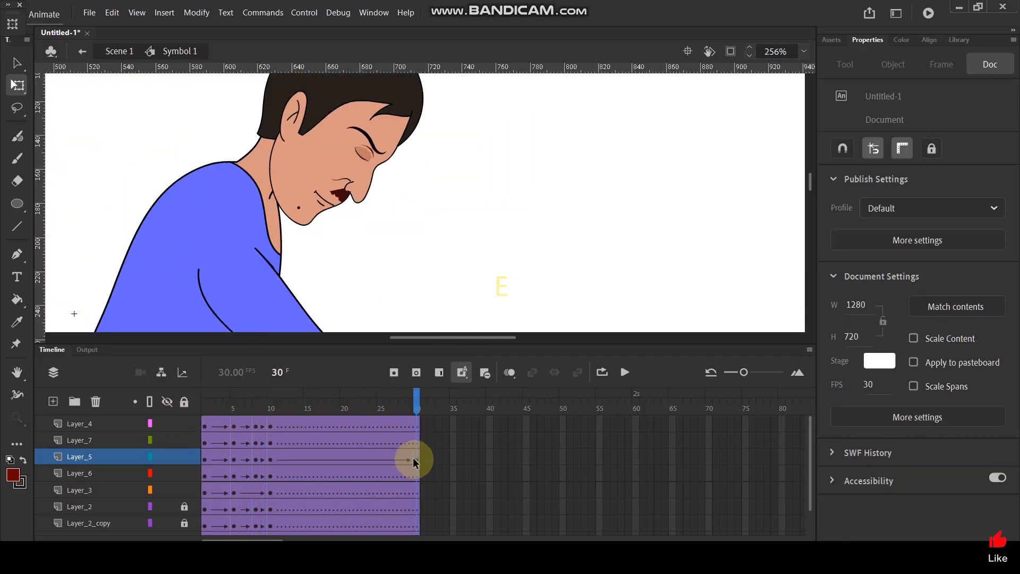
click(401, 460)
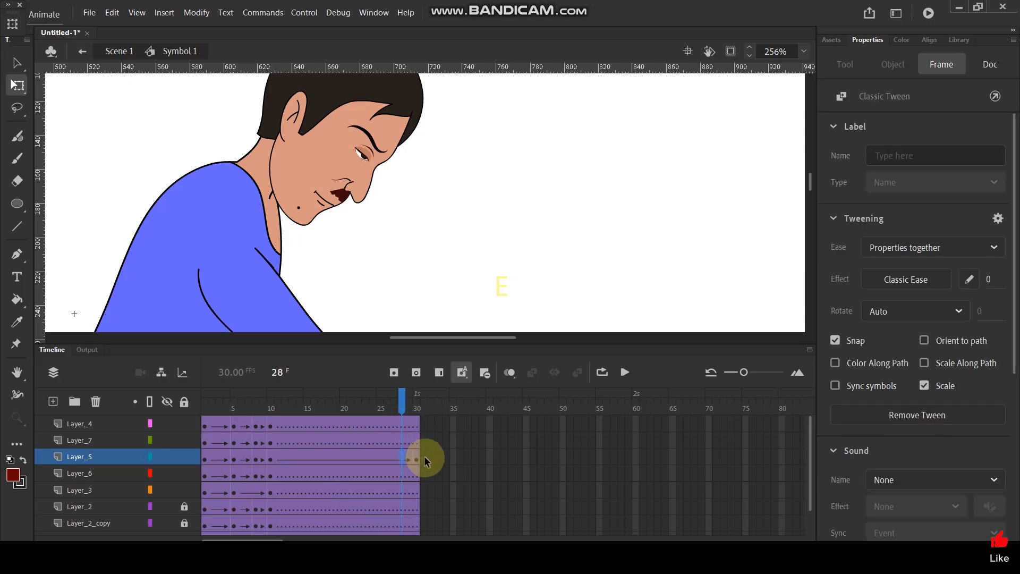
right_click(363, 455)
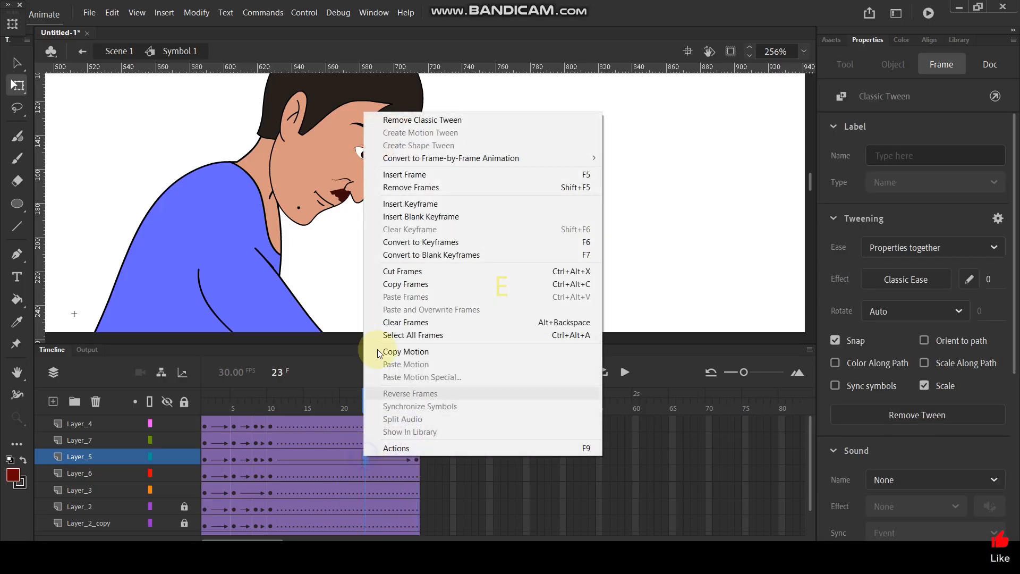
click(422, 120)
Remove the frame at 30 on Layer_5 and extend the frame 10 keyframe back out to frame 30.
right_click(417, 460)
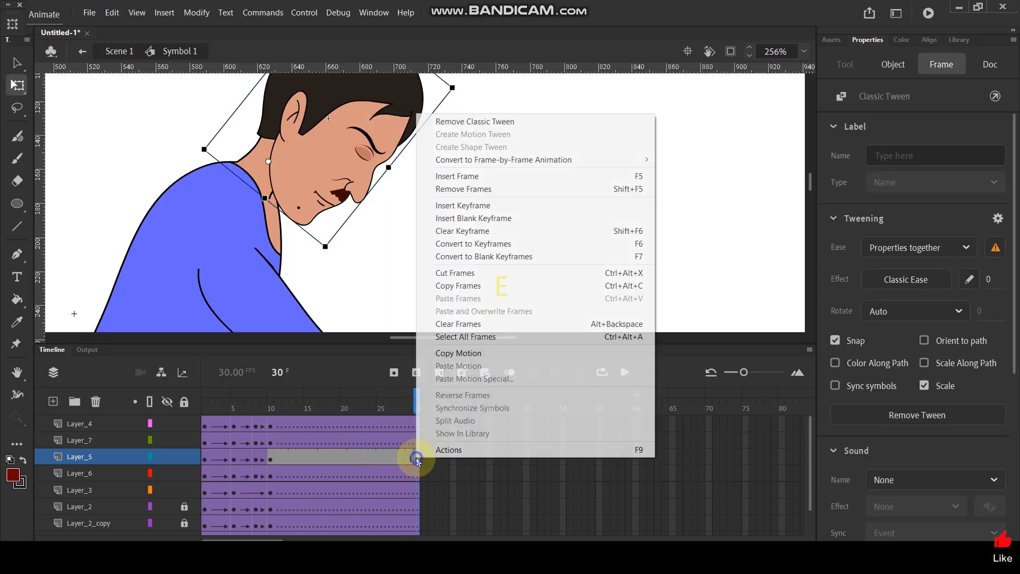
click(452, 187)
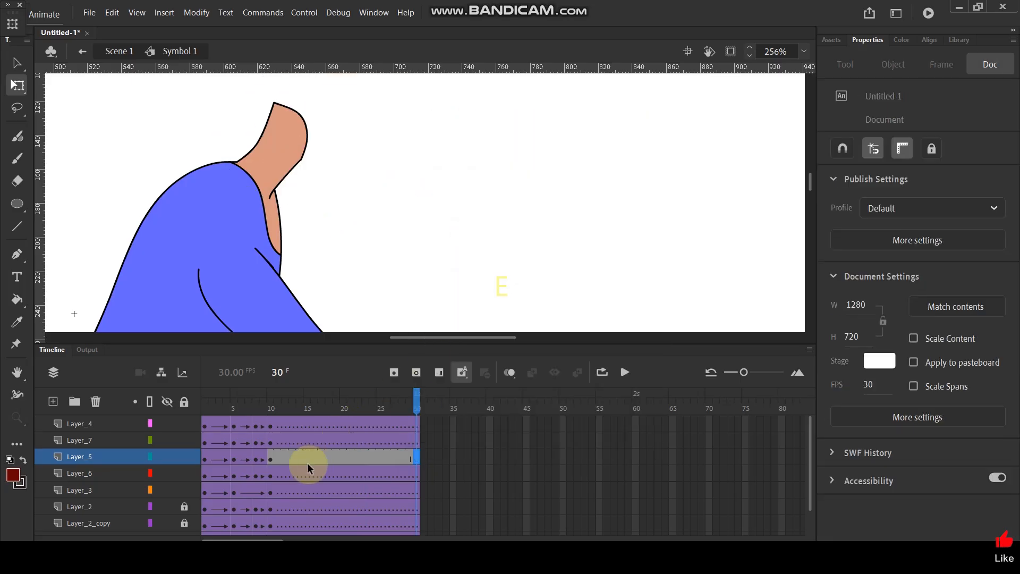
click(347, 456)
click(416, 453)
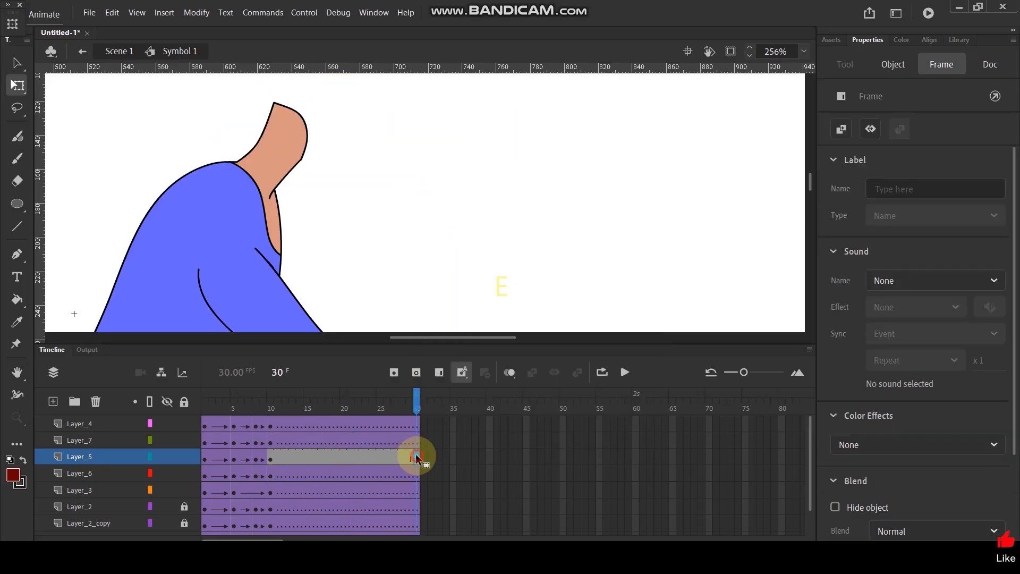
key(F5)
click(540, 216)
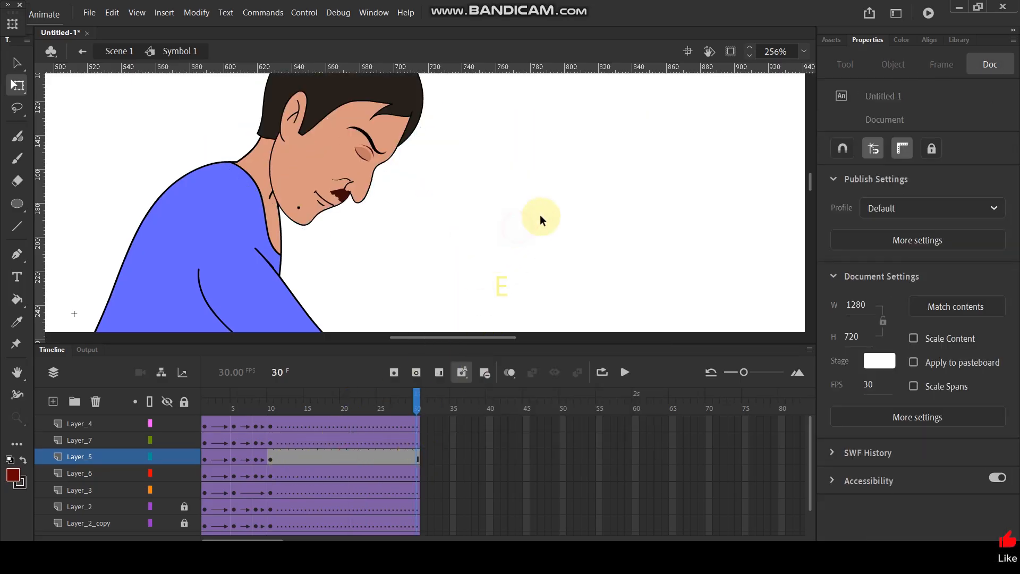
Test the movie, close the preview, and return to frame 1 of the character symbol.
key(ctrl+Return)
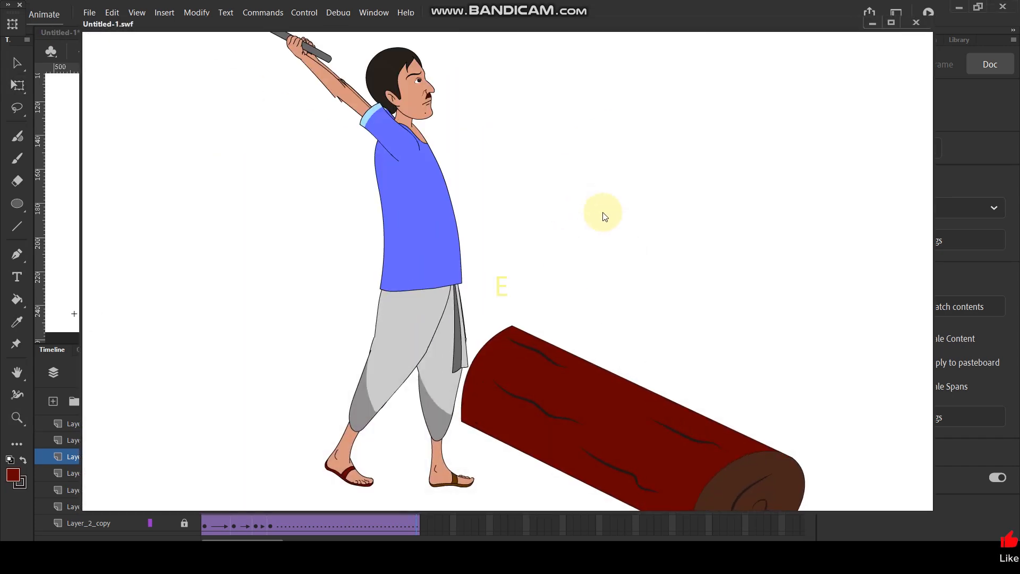
click(915, 23)
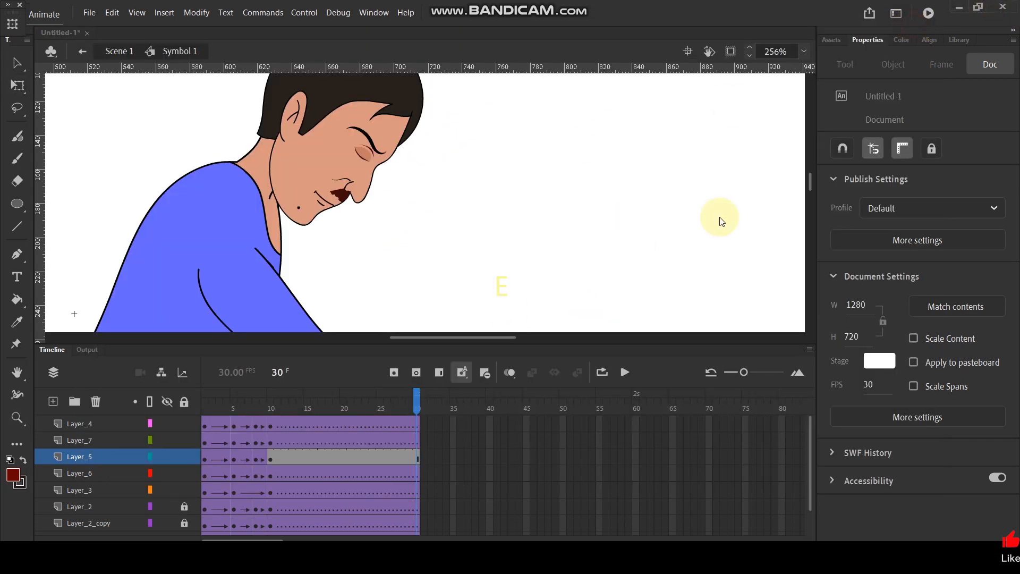
drag(230, 405, 171, 410)
Synchronize the symbols across all Layer_5 frames, play the timeline to check the head, and return to frame 1.
scroll(399, 203, down, 2)
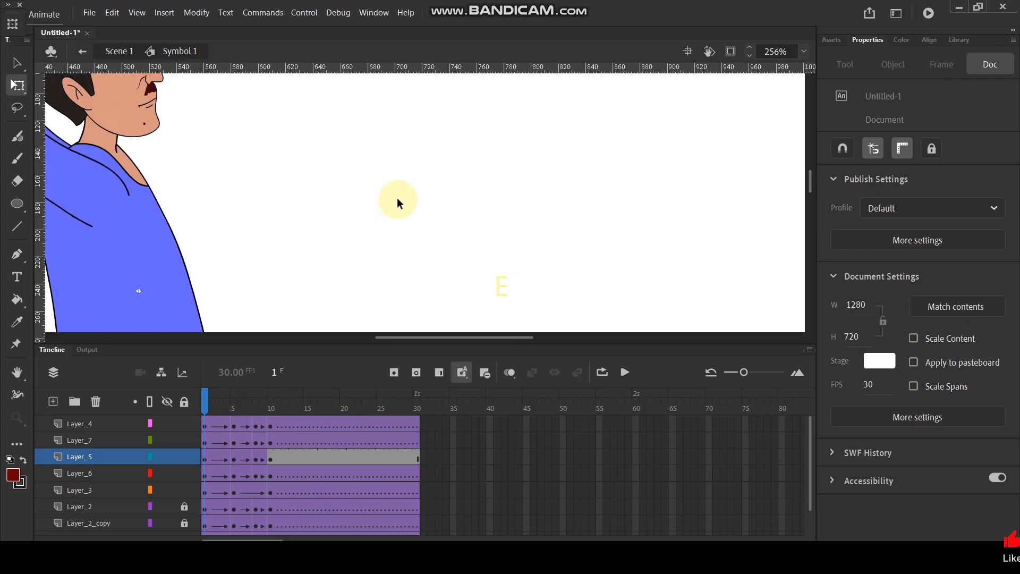
click(224, 123)
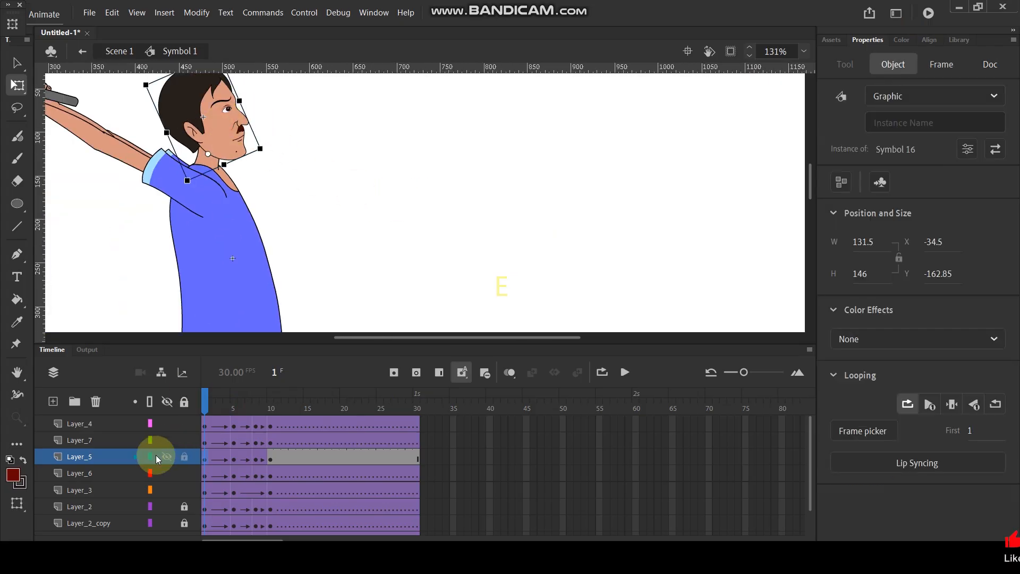
click(118, 458)
right_click(212, 456)
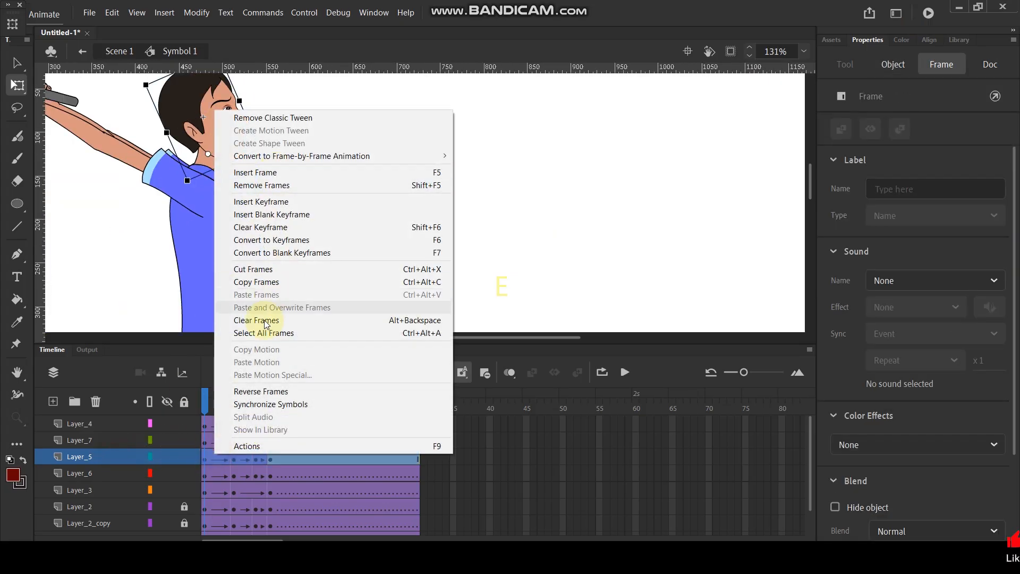
click(266, 404)
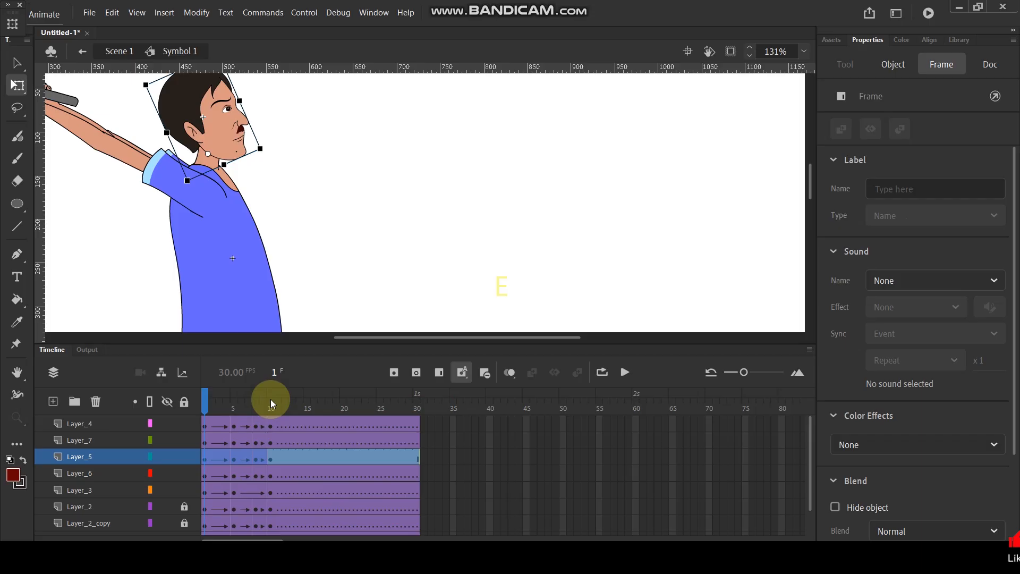
key(Return)
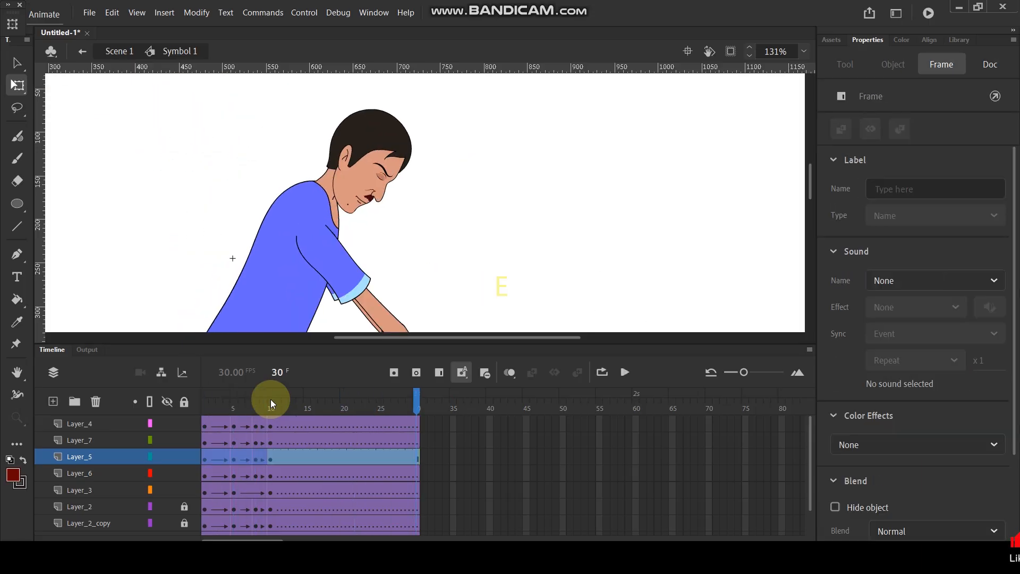
drag(227, 408, 194, 447)
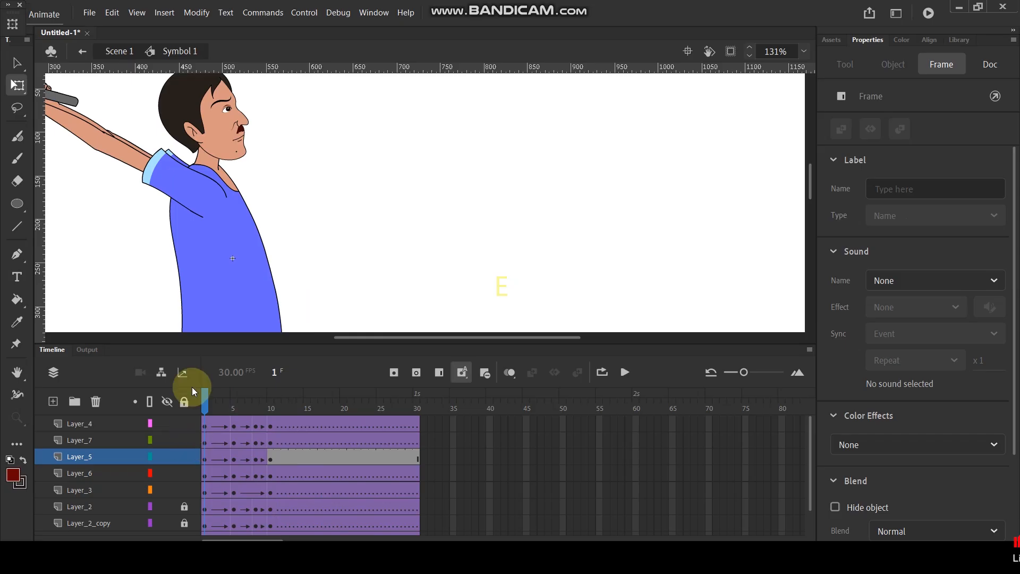
Set the head instance on Layer_5 to single-frame looping at the keyframes on frames 1 and 5.
click(227, 126)
click(953, 406)
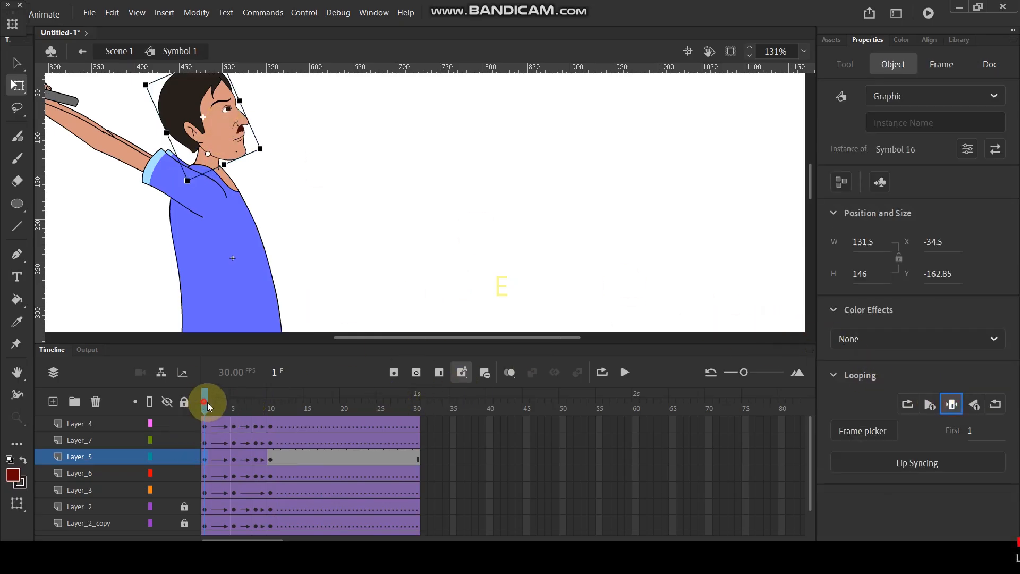
drag(205, 405, 234, 406)
click(266, 200)
click(245, 110)
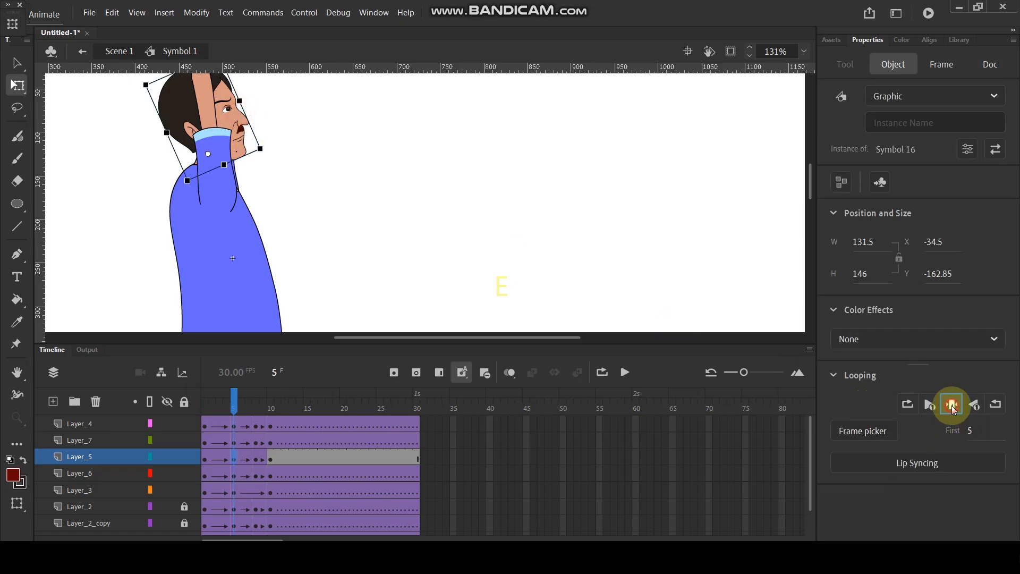
Select the head at frame 10 on Layer_5 to check its looping settings, and clear the selection.
drag(236, 404, 269, 428)
click(273, 459)
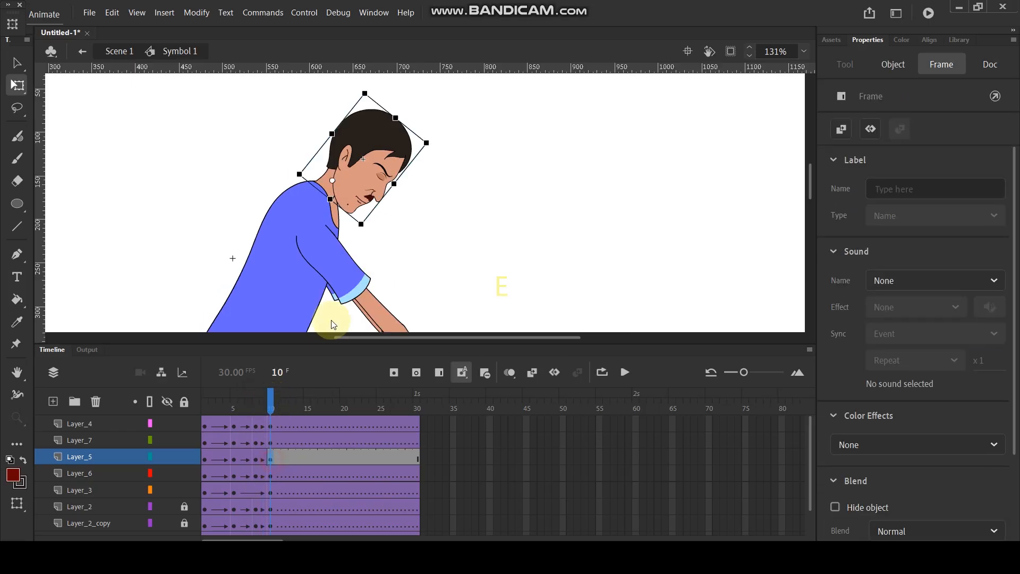
click(372, 198)
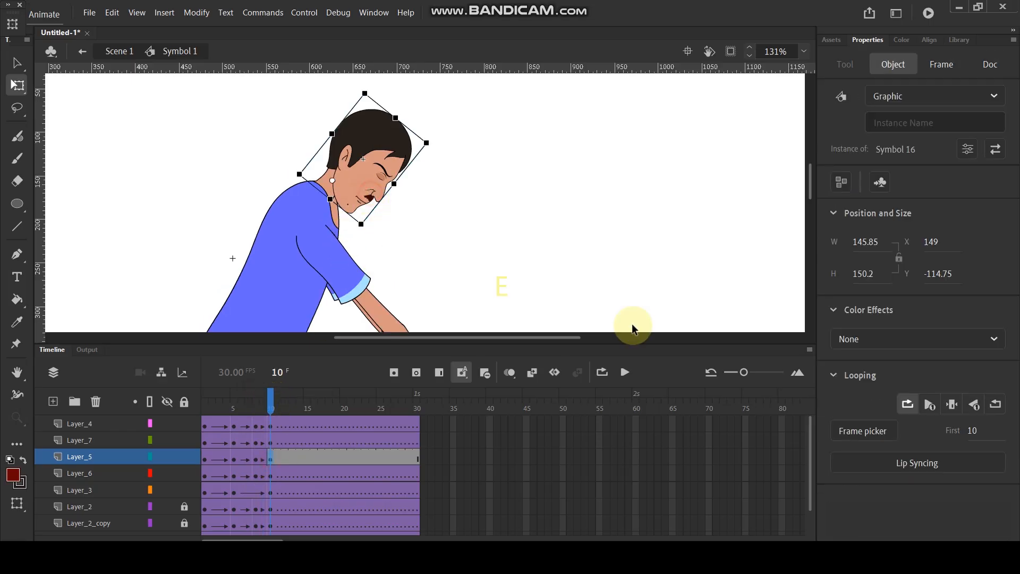
click(474, 217)
Return to Scene 1 and test the movie with the adjusted head looping in a maximized preview window.
click(120, 51)
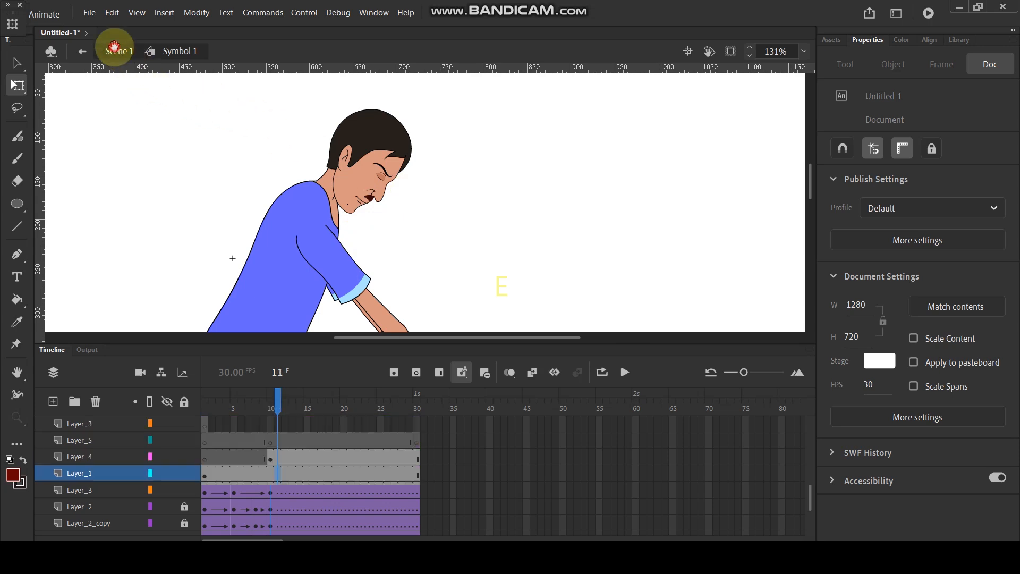
click(499, 221)
click(583, 190)
key(ctrl+Return)
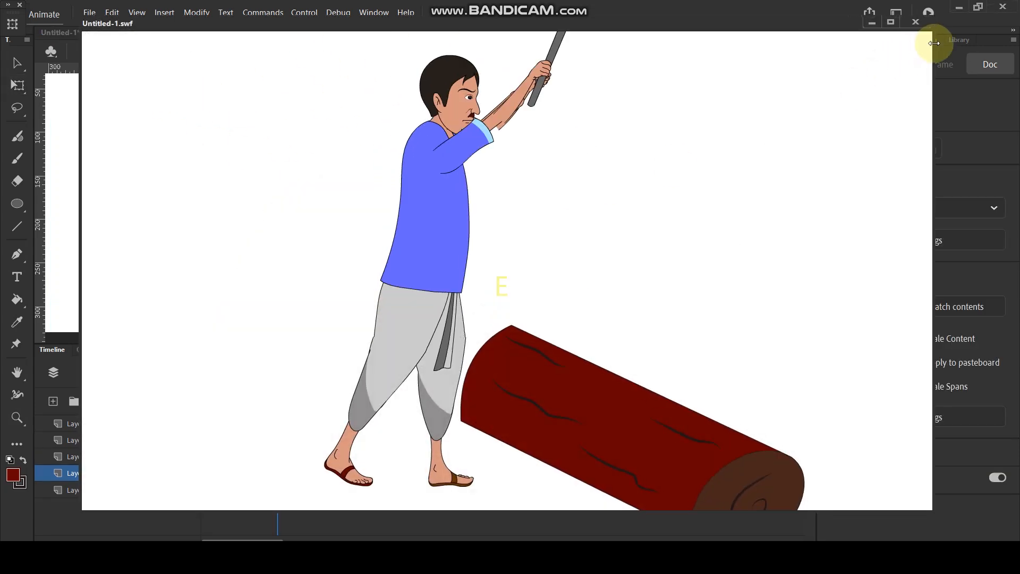
click(891, 21)
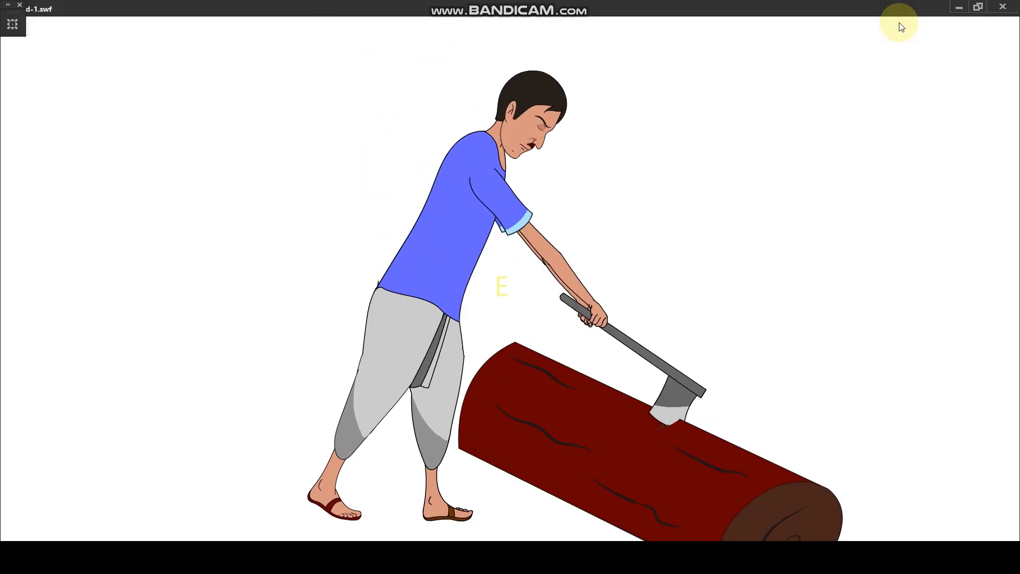